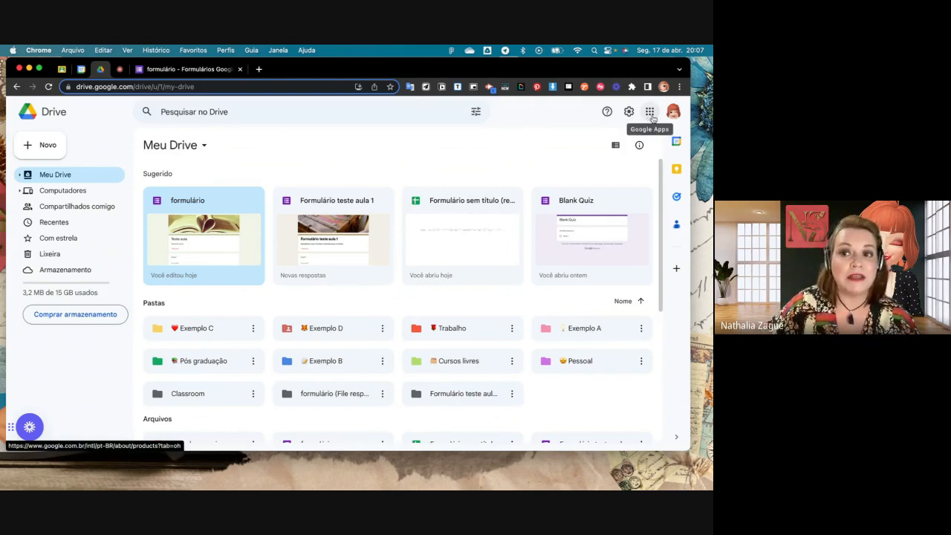
- Open Google Forms from the Google apps and create a new blank form
{"action": "left_click", "coordinate": [650, 112]}
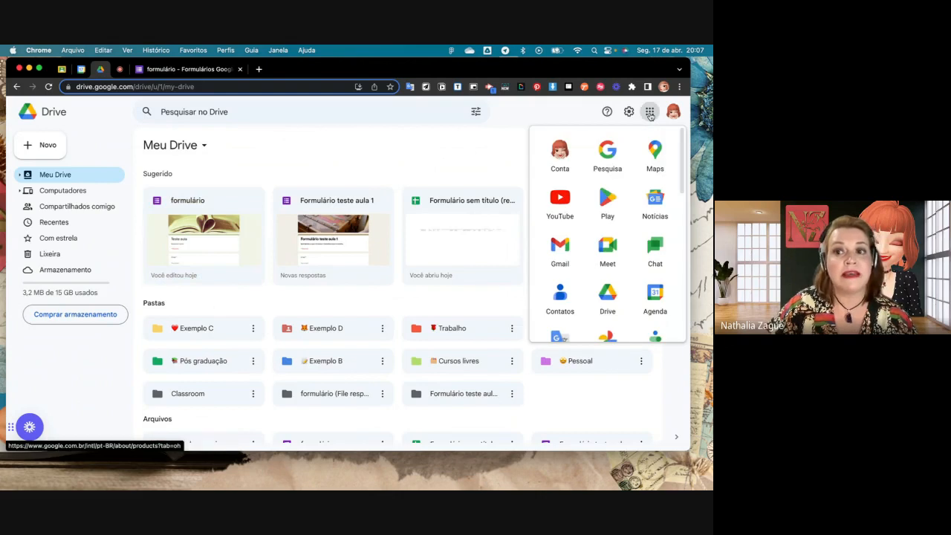
{"action": "scroll", "coordinate": [646, 257], "scroll_direction": "down", "scroll_amount": 5}
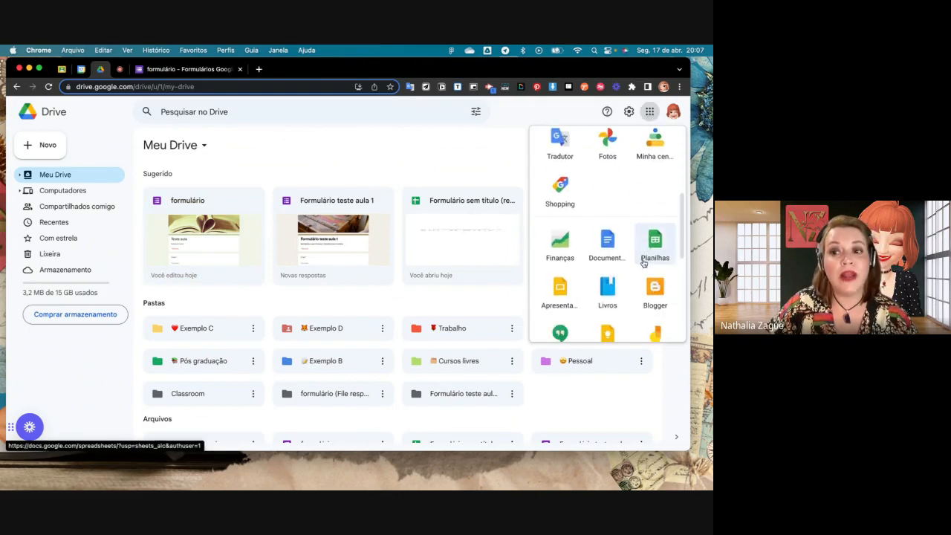
{"action": "scroll", "coordinate": [643, 263], "scroll_direction": "down", "scroll_amount": 3}
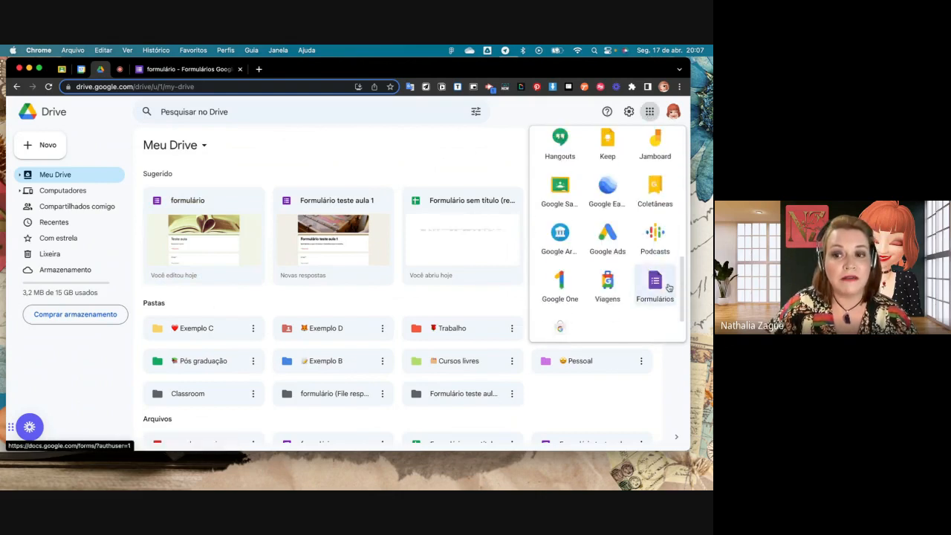
{"action": "left_click", "coordinate": [655, 282]}
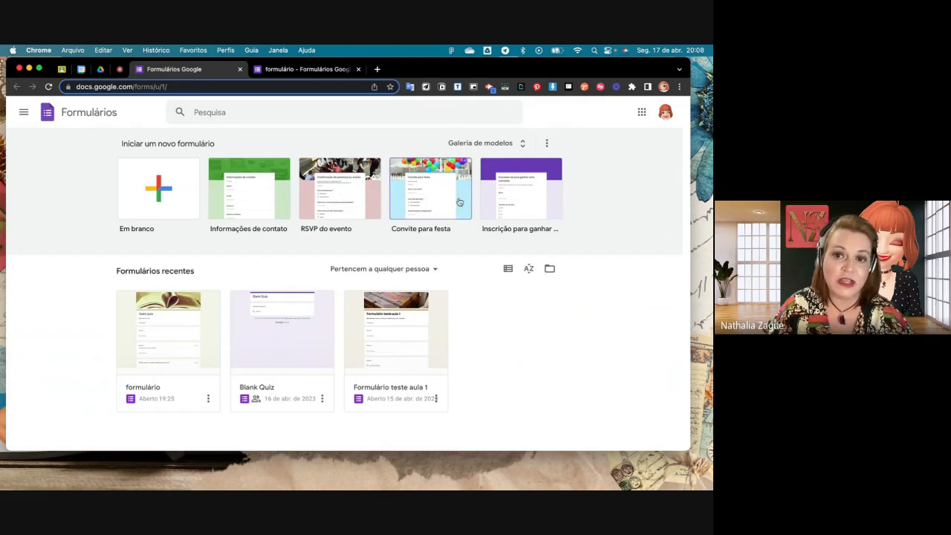
{"action": "left_click", "coordinate": [171, 194]}
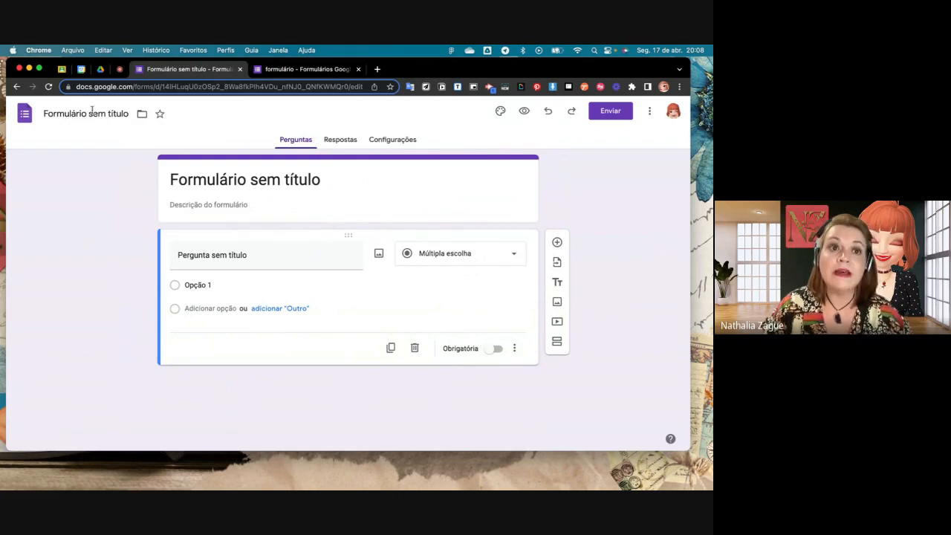
- Create a second blank form directly from Google Drive
{"action": "left_click", "coordinate": [98, 69]}
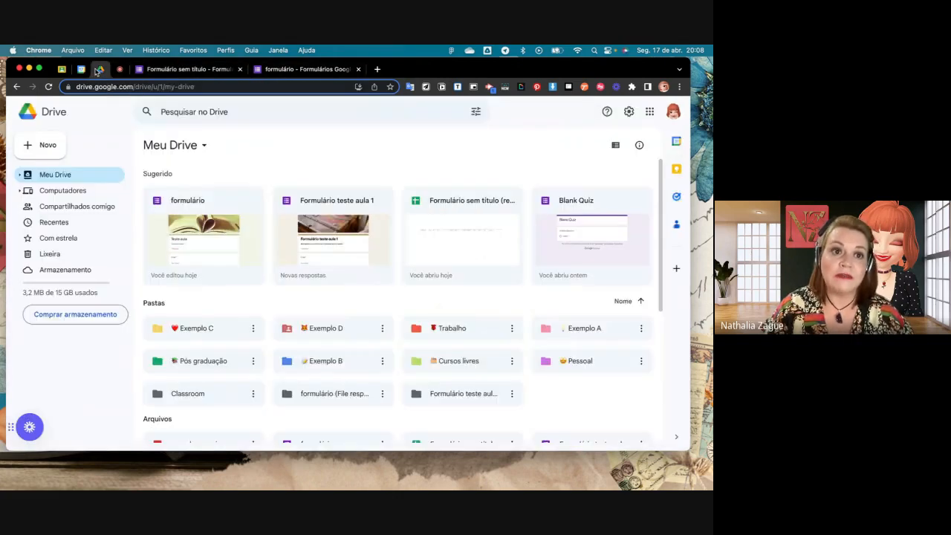
{"action": "left_click", "coordinate": [54, 149]}
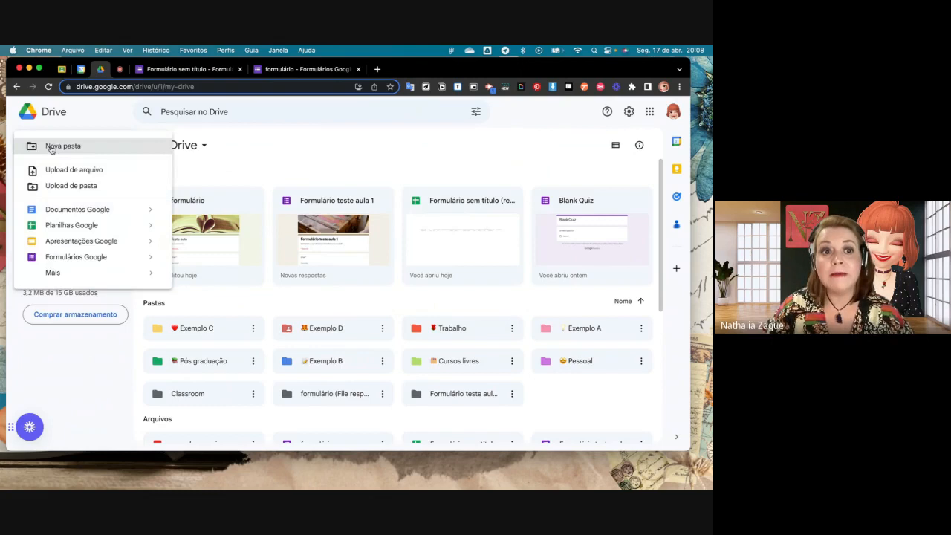
{"action": "left_click", "coordinate": [75, 257]}
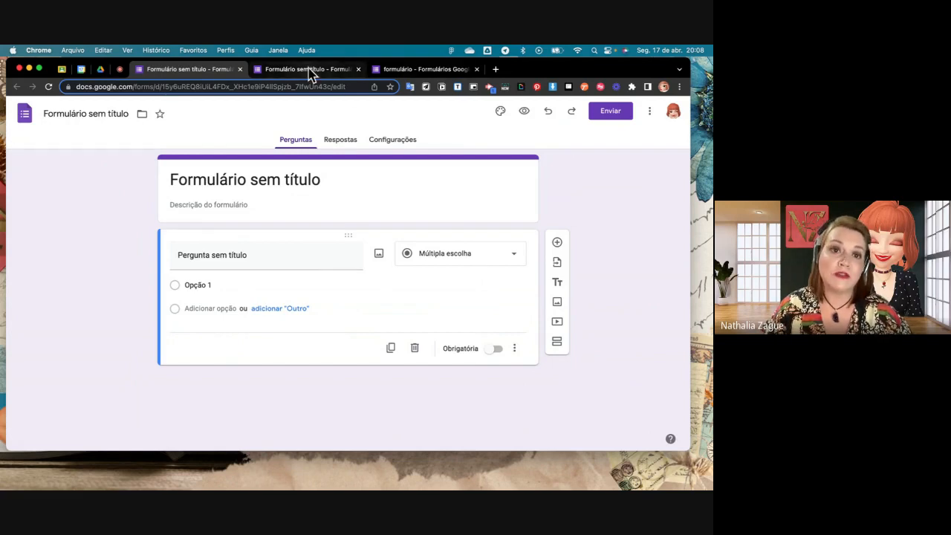
- Close the extra untitled form created from Drive, keeping the first untitled form open
{"action": "left_click", "coordinate": [119, 69]}
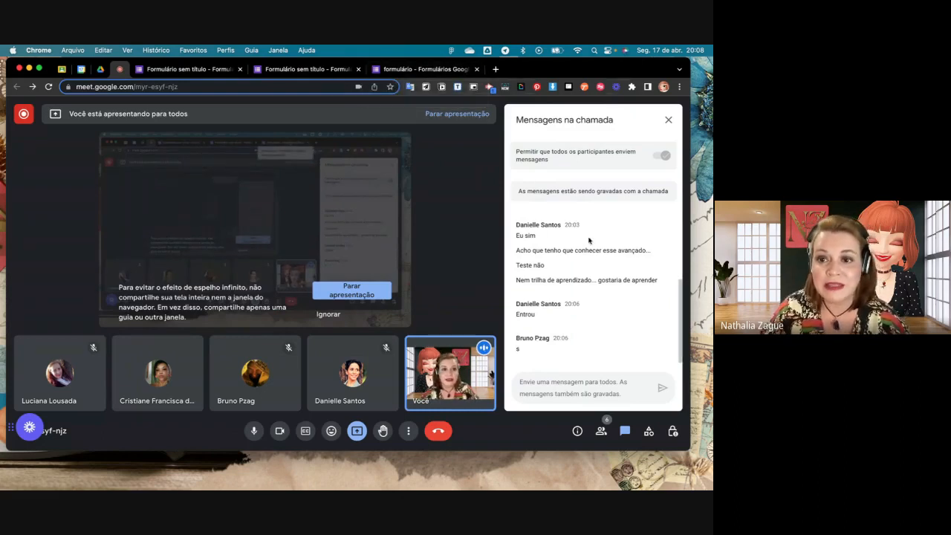
{"action": "left_click", "coordinate": [300, 70]}
{"action": "left_click", "coordinate": [182, 69]}
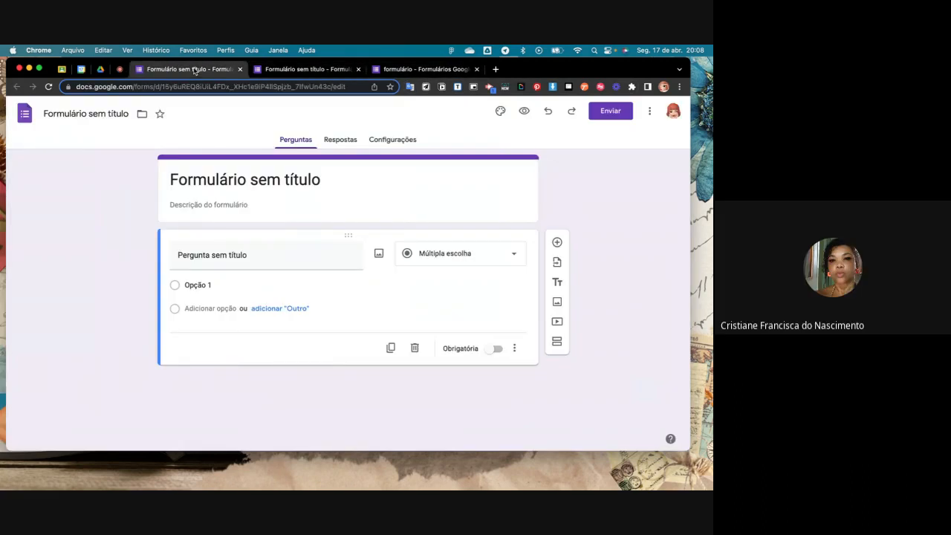
{"action": "left_click", "coordinate": [239, 69]}
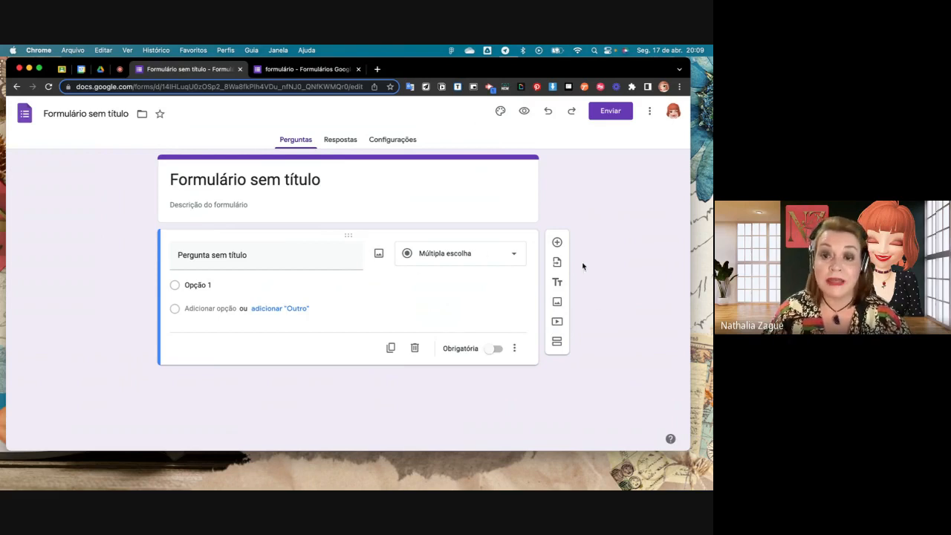
- Open the form's theme settings and examine the header fonts, text styles, colours and background options
{"action": "left_click", "coordinate": [502, 113]}
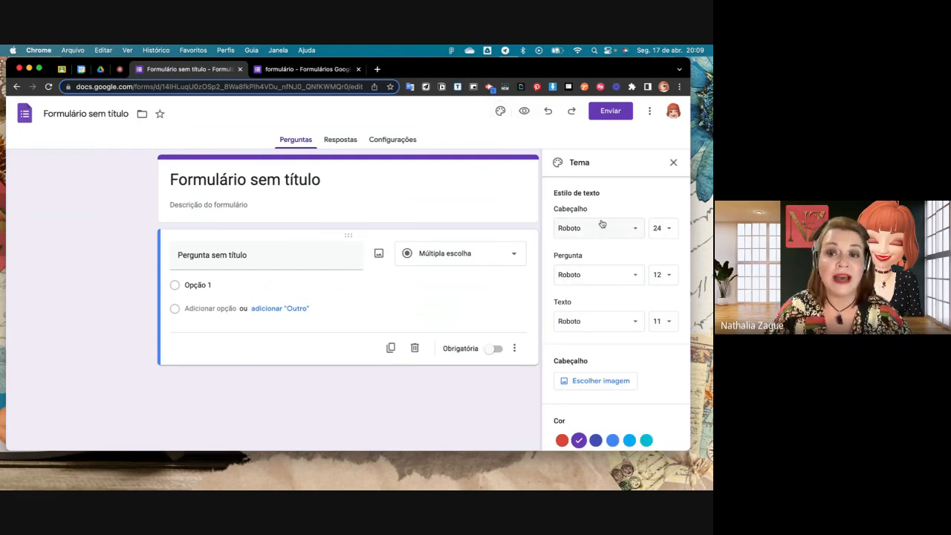
{"action": "left_click", "coordinate": [637, 230]}
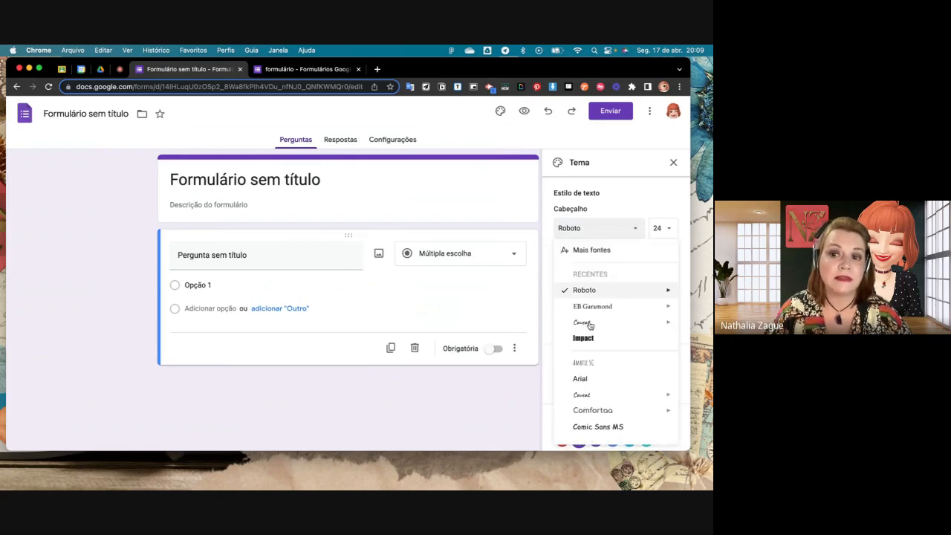
{"action": "mouse_move", "coordinate": [576, 319]}
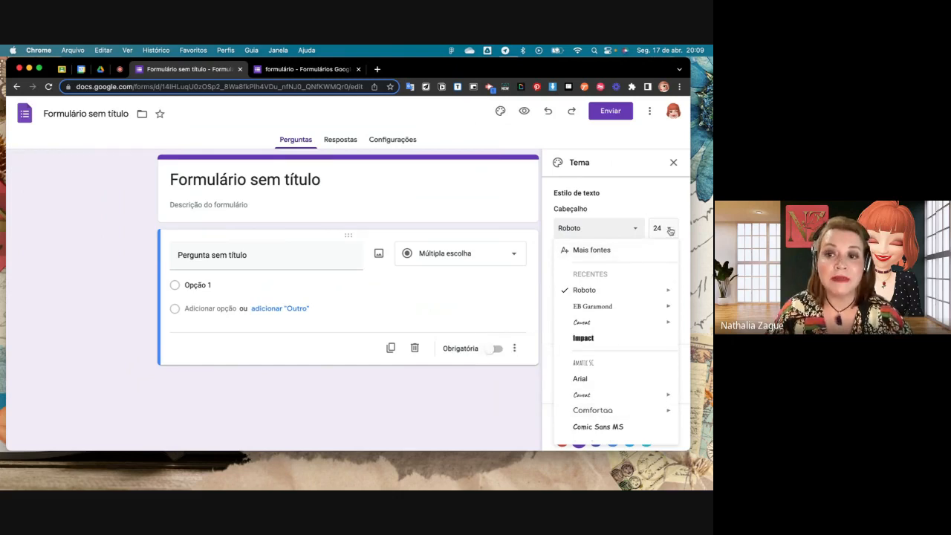
{"action": "left_click", "coordinate": [654, 209]}
{"action": "scroll", "coordinate": [610, 401], "scroll_direction": "down", "scroll_amount": 2}
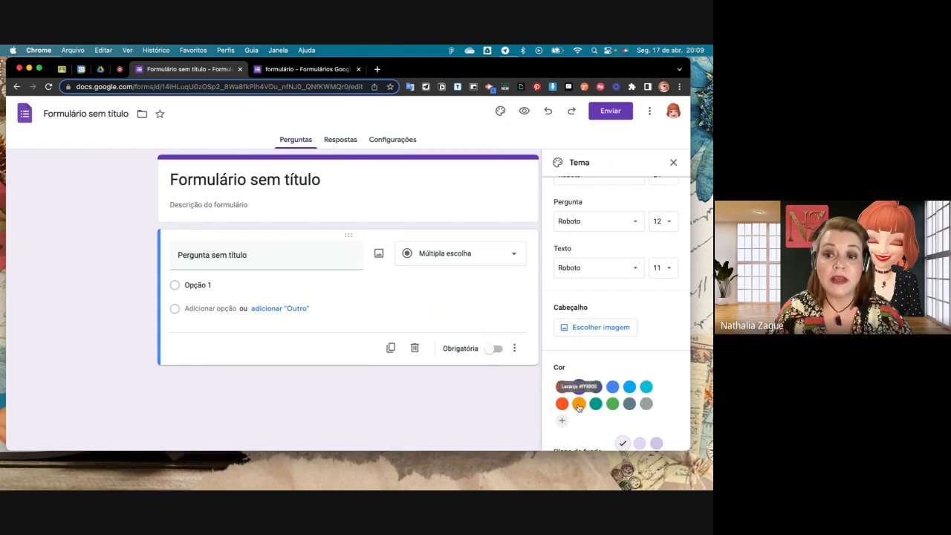
{"action": "scroll", "coordinate": [616, 322], "scroll_direction": "up", "scroll_amount": 2}
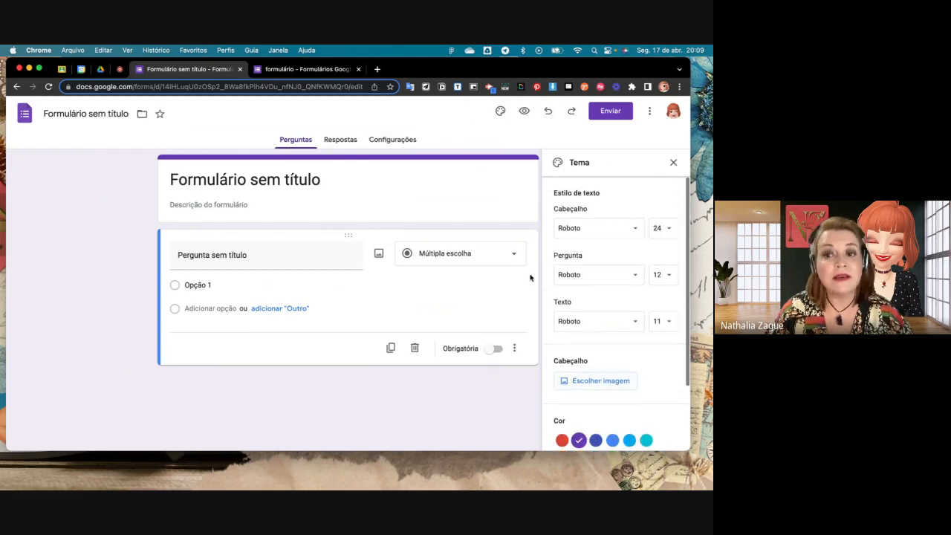
{"action": "scroll", "coordinate": [600, 380], "scroll_direction": "down", "scroll_amount": 2}
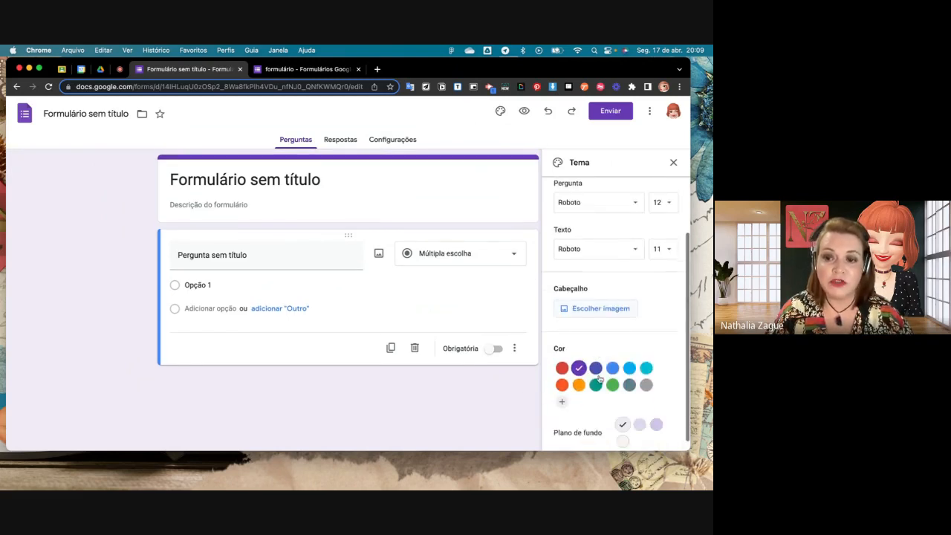
{"action": "scroll", "coordinate": [599, 378], "scroll_direction": "down", "scroll_amount": 1}
- Review the upload and photo sources for the header image and insert the colourful laboratory flasks image from the Trabalho e escola themes
{"action": "left_click", "coordinate": [592, 300]}
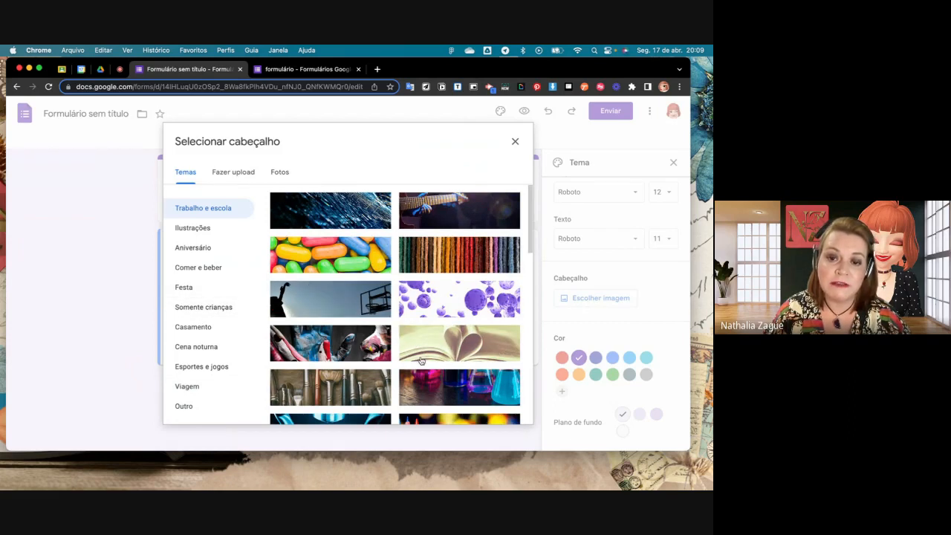
{"action": "left_click", "coordinate": [230, 174]}
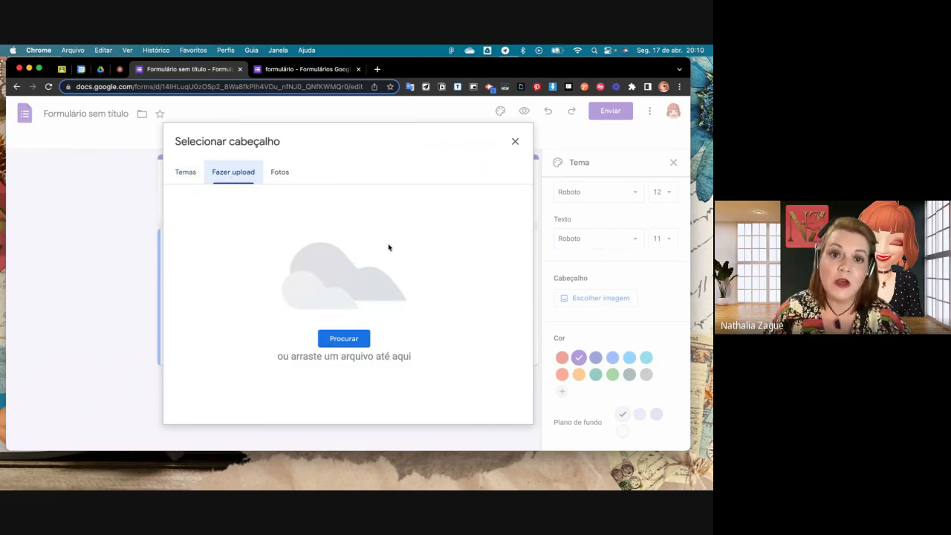
{"action": "left_click", "coordinate": [283, 173]}
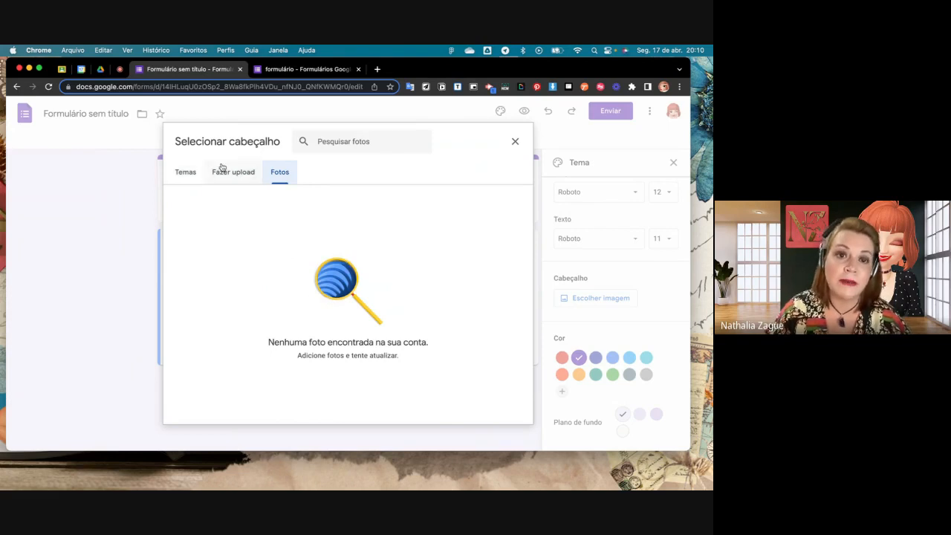
{"action": "left_click", "coordinate": [194, 178]}
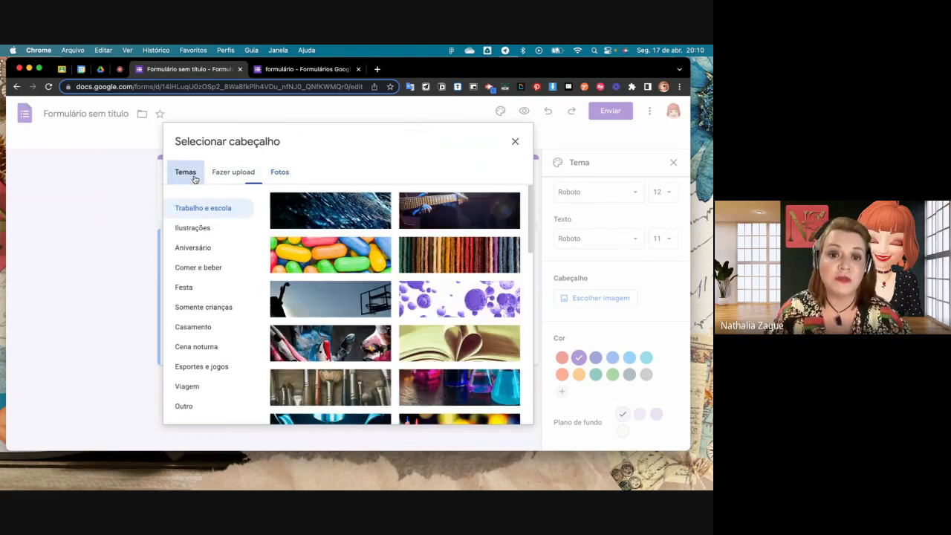
{"action": "left_click", "coordinate": [463, 395]}
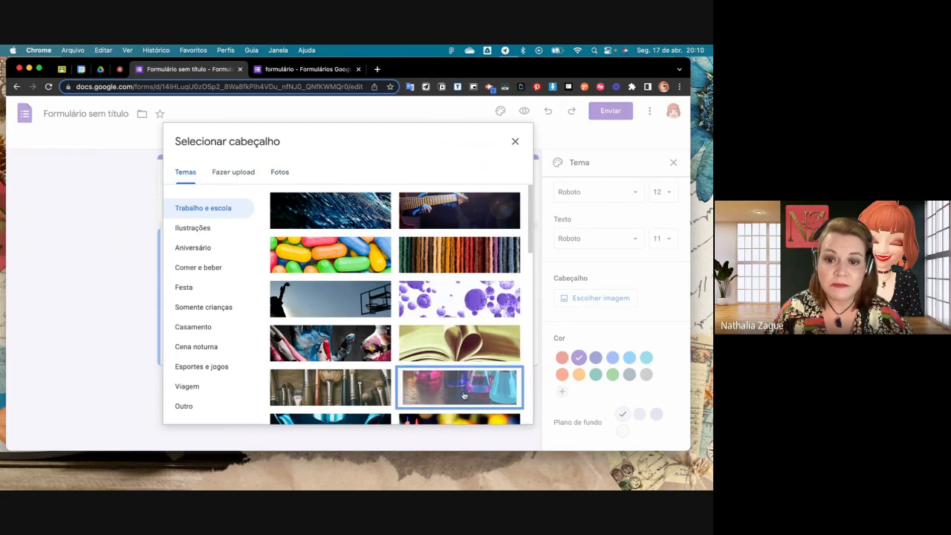
{"action": "left_click", "coordinate": [501, 410]}
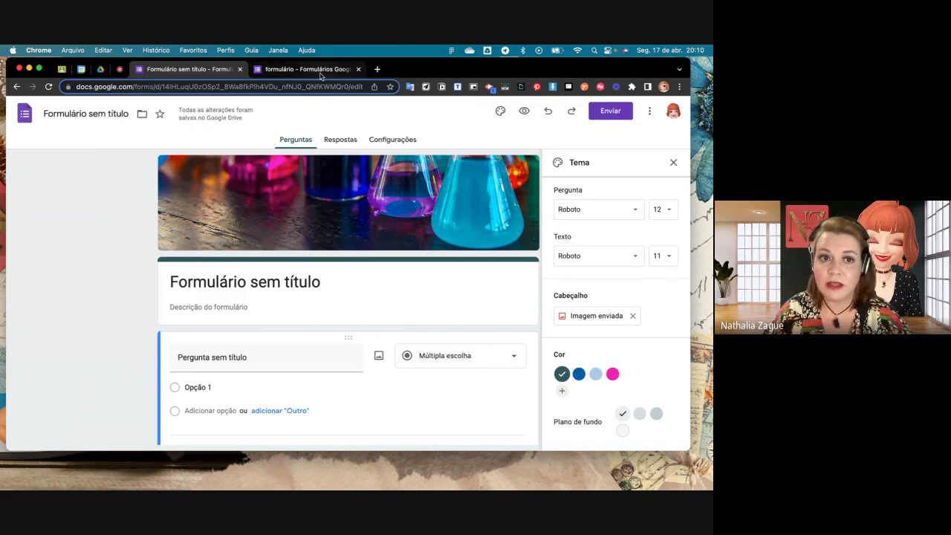
- Open Formulário teste aula 1 from Drive to view its header image, close it and return to the untitled form
{"action": "left_click", "coordinate": [101, 69]}
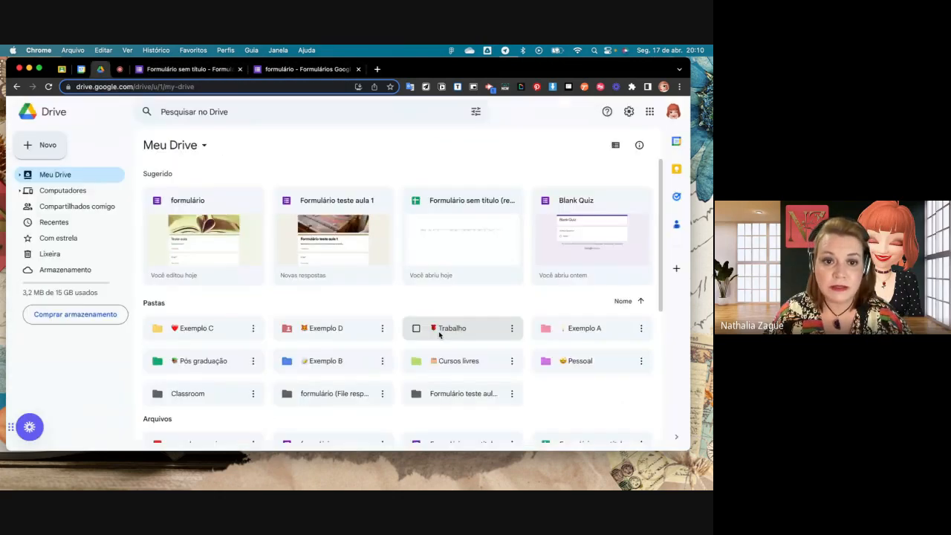
{"action": "double_click", "coordinate": [344, 238]}
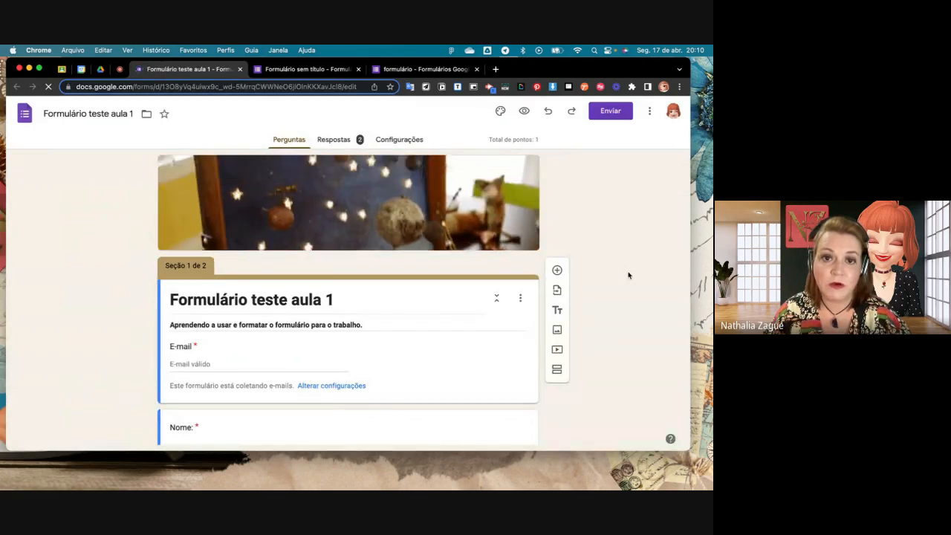
{"action": "left_click", "coordinate": [239, 69]}
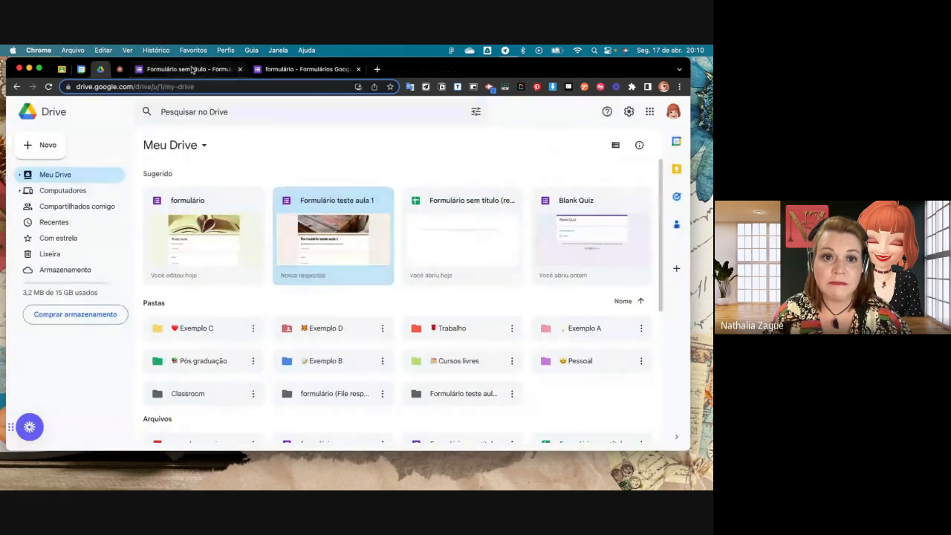
{"action": "left_click", "coordinate": [208, 69]}
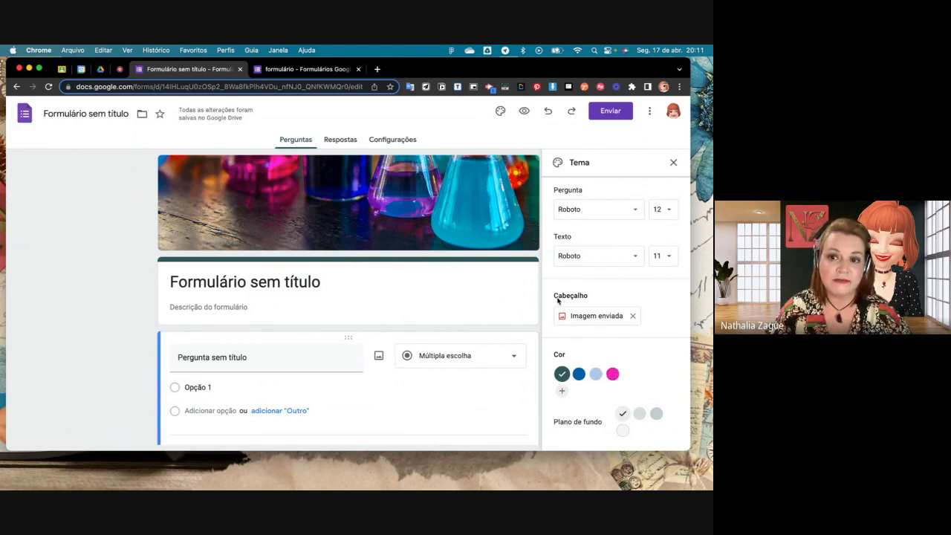
- Try the pink, light blue and blue theme colours on the form and restore the dark green one
{"action": "left_click", "coordinate": [613, 376]}
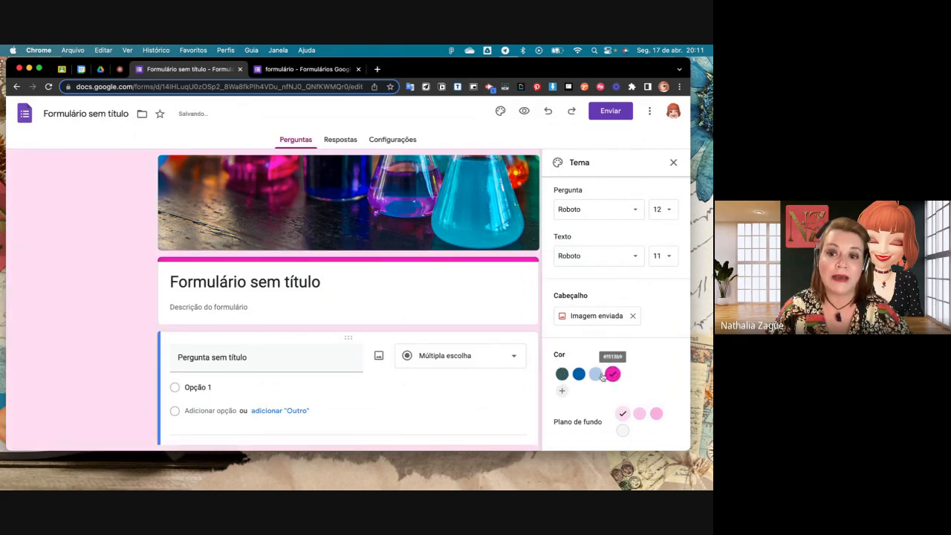
{"action": "left_click", "coordinate": [595, 374]}
{"action": "left_click", "coordinate": [580, 375]}
{"action": "left_click", "coordinate": [563, 374]}
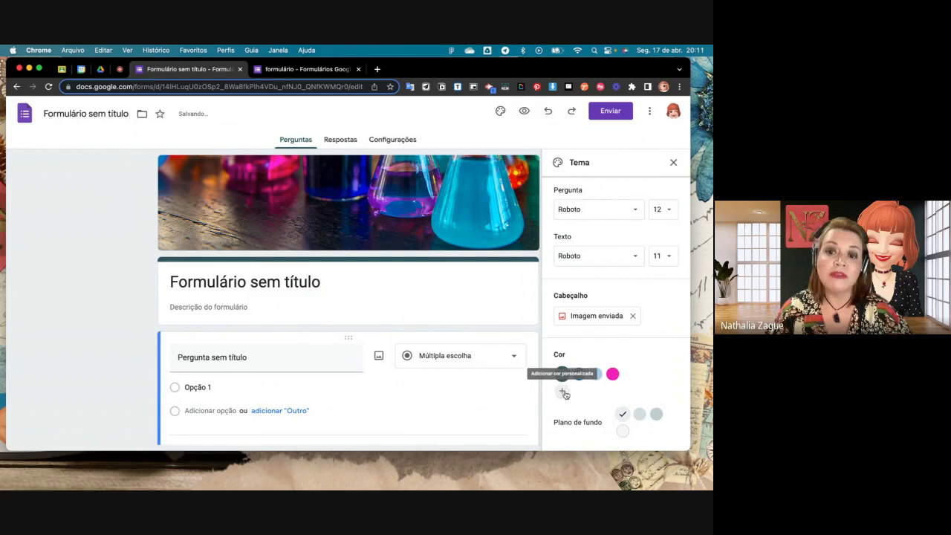
{"action": "left_click", "coordinate": [562, 392]}
{"action": "scroll", "coordinate": [586, 396], "scroll_direction": "down", "scroll_amount": 2}
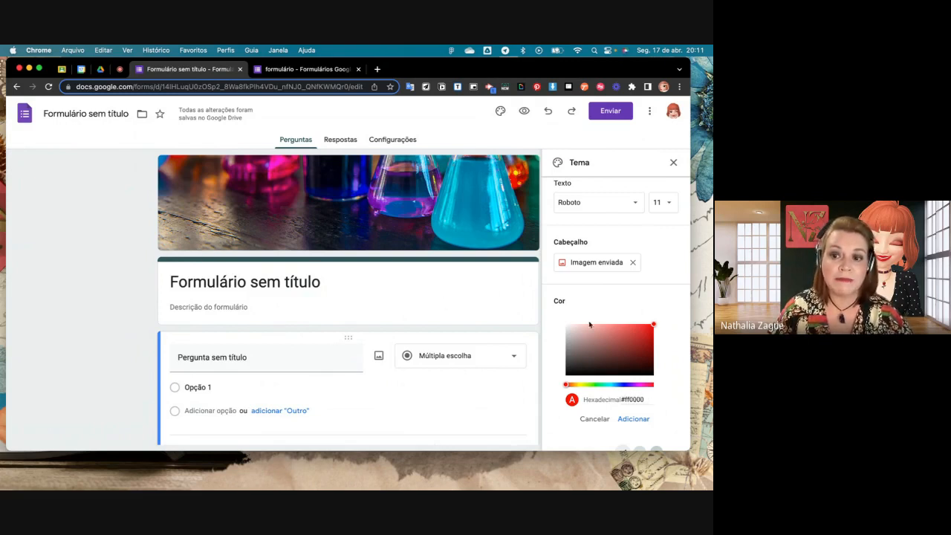
{"action": "left_click", "coordinate": [594, 419]}
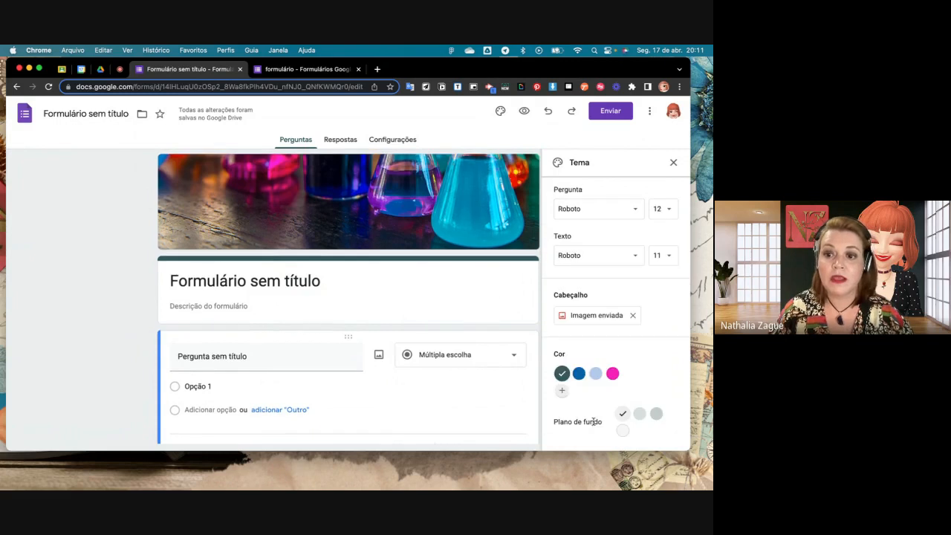
- Try the light, medium and dark background shades and set the form's background to the near-white shade
{"action": "left_click", "coordinate": [637, 415]}
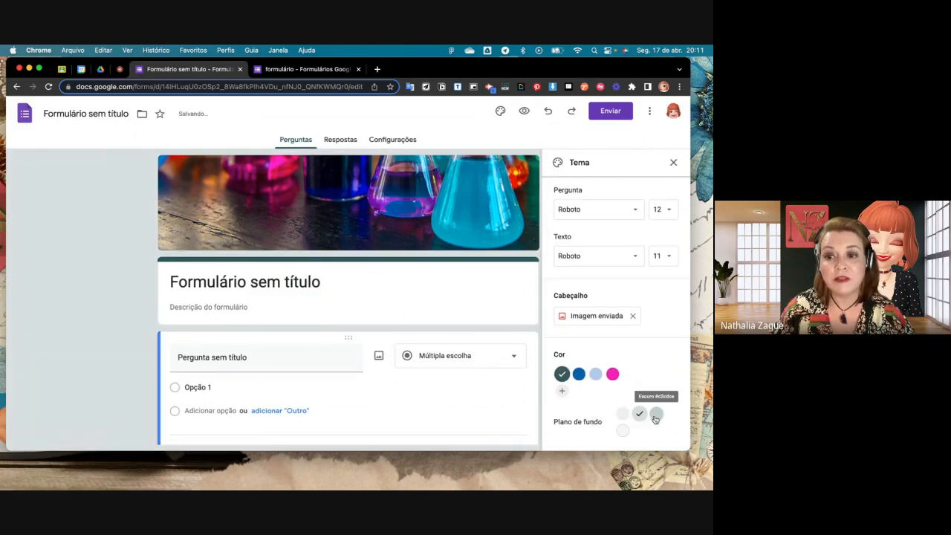
{"action": "left_click", "coordinate": [655, 415]}
{"action": "left_click", "coordinate": [623, 415]}
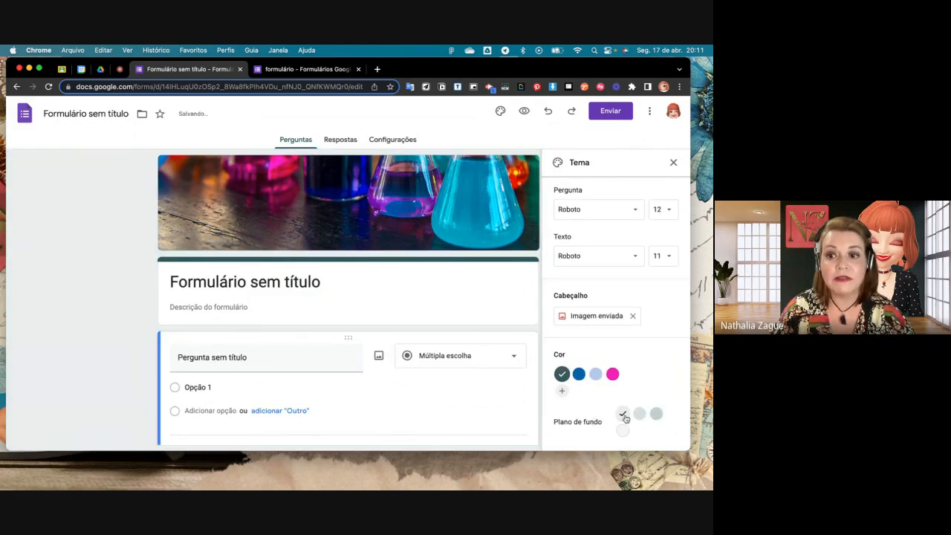
{"action": "left_click", "coordinate": [639, 414]}
{"action": "left_click", "coordinate": [657, 414]}
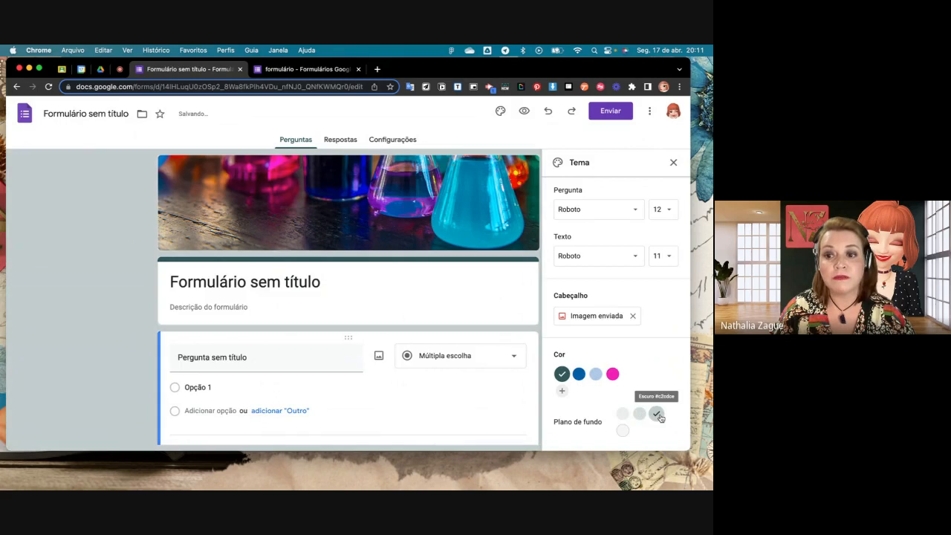
{"action": "left_click", "coordinate": [622, 431]}
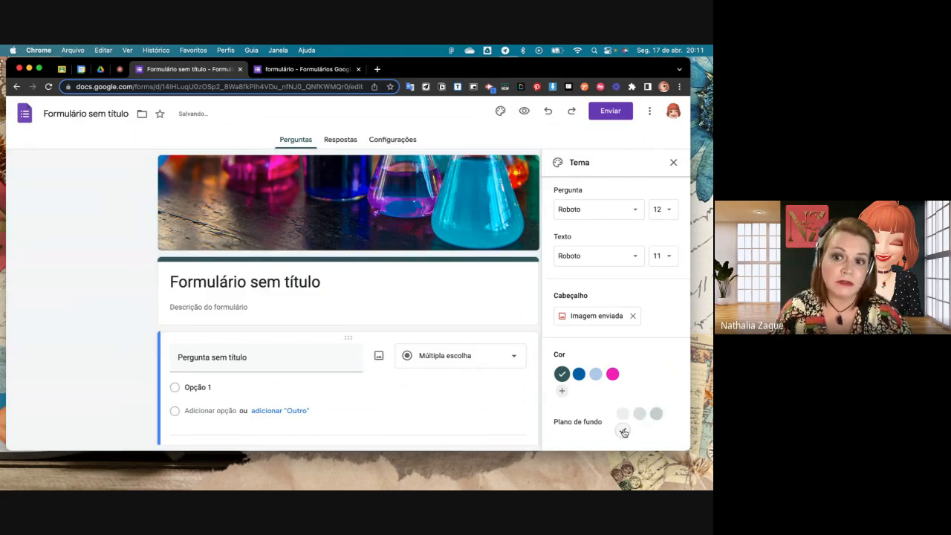
- Set the form's background to the Claro shade, then check the other open form and return to the untitled one
{"action": "left_click", "coordinate": [622, 413]}
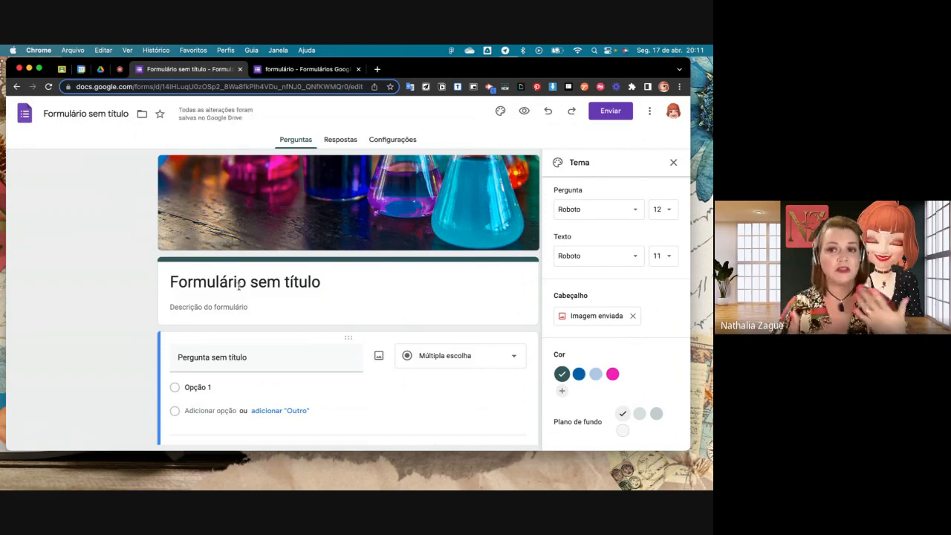
{"action": "left_click", "coordinate": [120, 71]}
{"action": "left_click", "coordinate": [304, 69]}
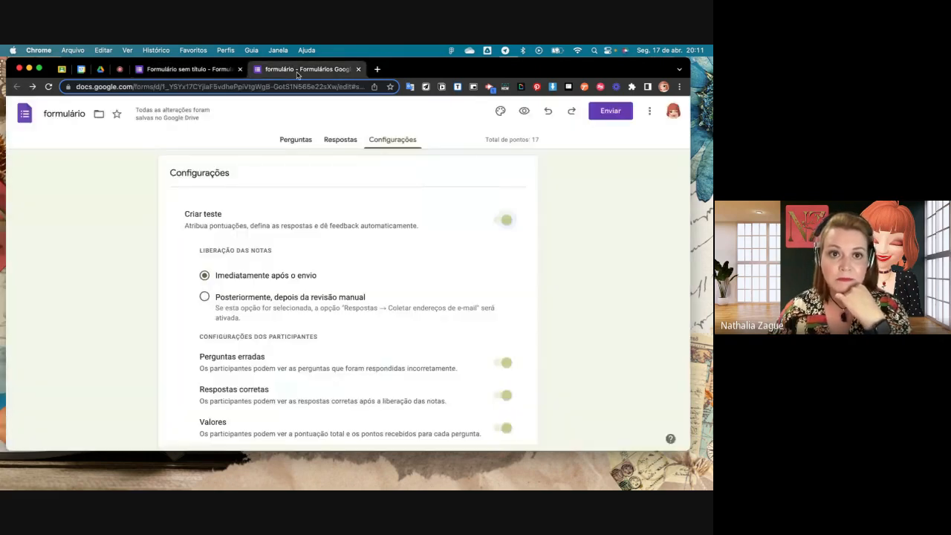
{"action": "left_click", "coordinate": [189, 70]}
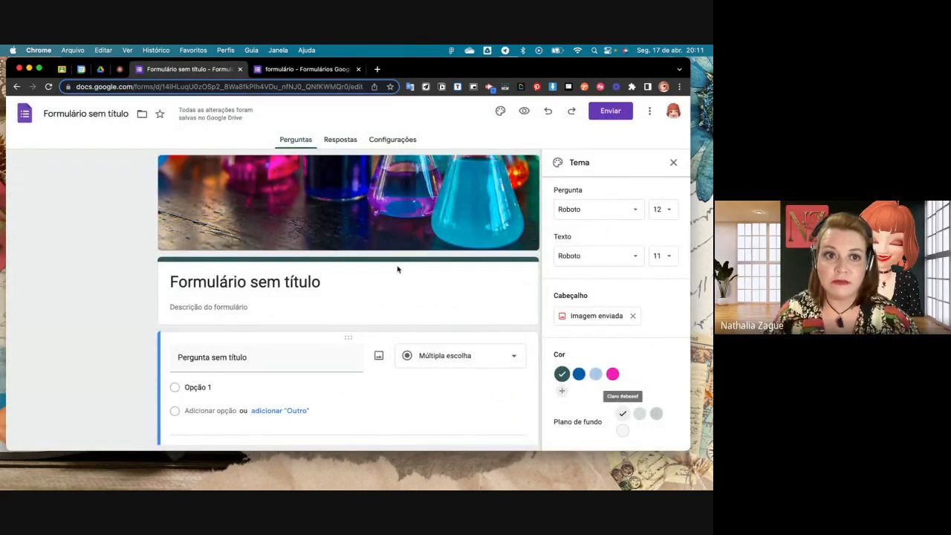
{"action": "scroll", "coordinate": [311, 288], "scroll_direction": "down", "scroll_amount": 1}
{"action": "scroll", "coordinate": [311, 289], "scroll_direction": "up", "scroll_amount": 1}
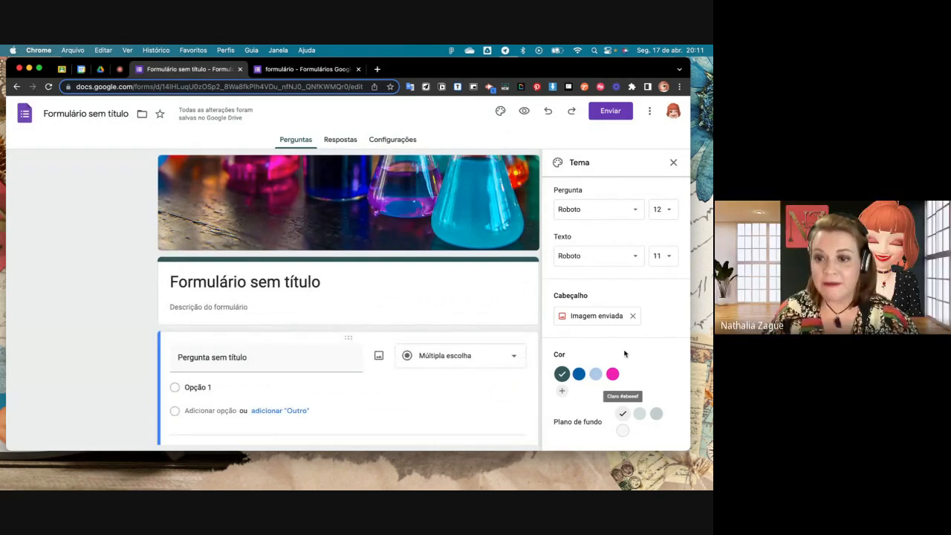
- Remove the header image and browse the Downloads folder for a replacement to upload, leaving without choosing a file
{"action": "left_click", "coordinate": [632, 317]}
{"action": "left_click", "coordinate": [576, 316]}
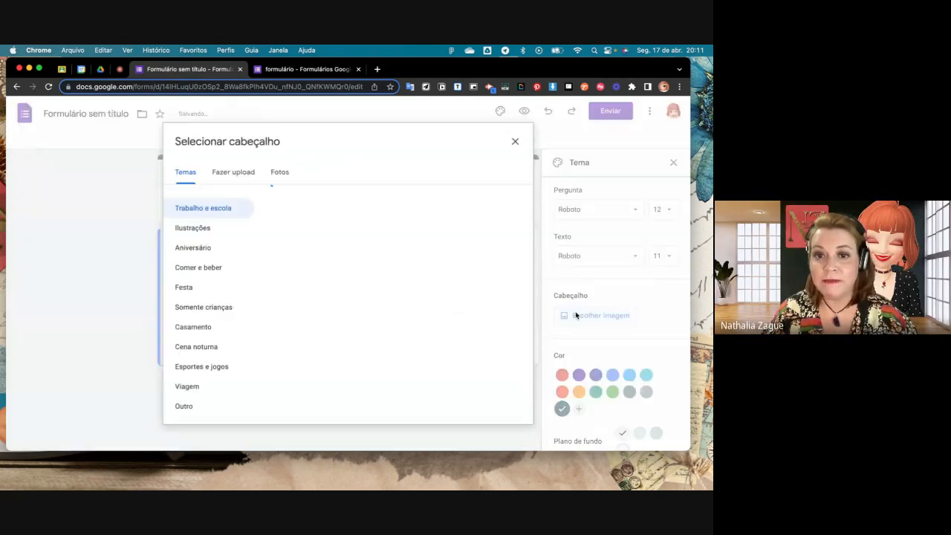
{"action": "left_click", "coordinate": [238, 172]}
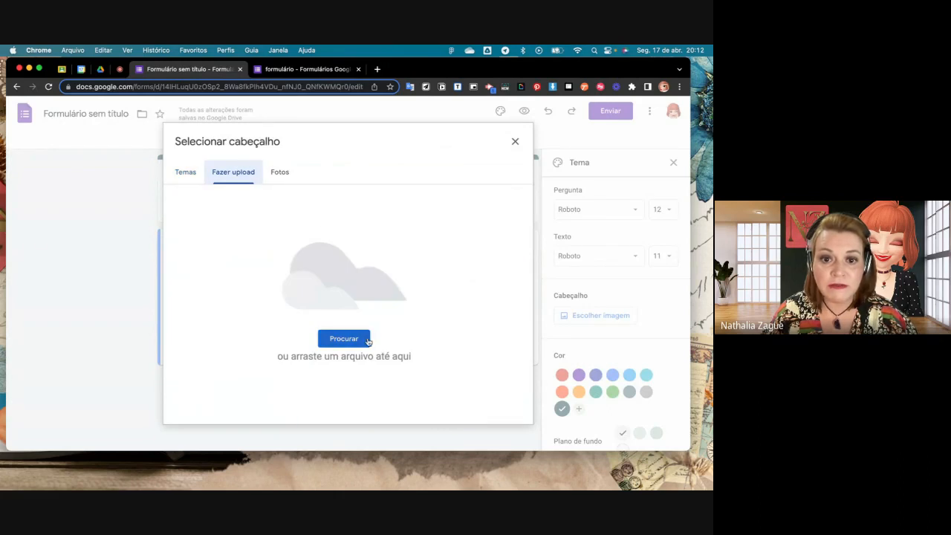
{"action": "left_click", "coordinate": [367, 340]}
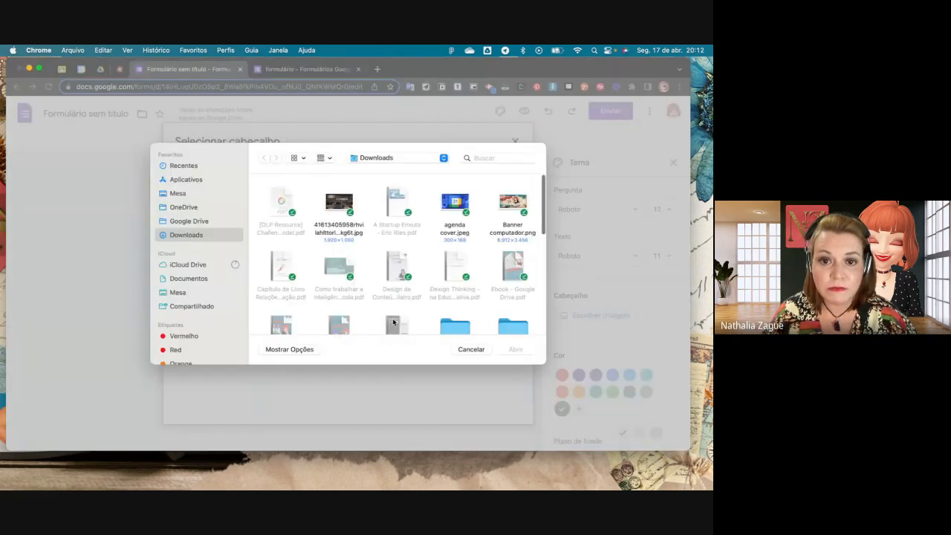
{"action": "scroll", "coordinate": [393, 321], "scroll_direction": "down", "scroll_amount": 10}
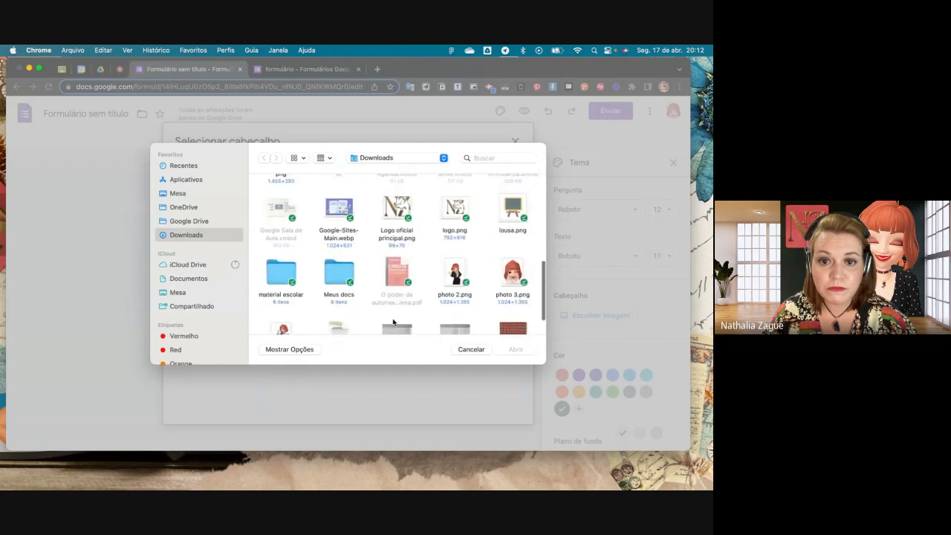
{"action": "scroll", "coordinate": [393, 321], "scroll_direction": "down", "scroll_amount": 3}
{"action": "scroll", "coordinate": [393, 320], "scroll_direction": "up", "scroll_amount": 4}
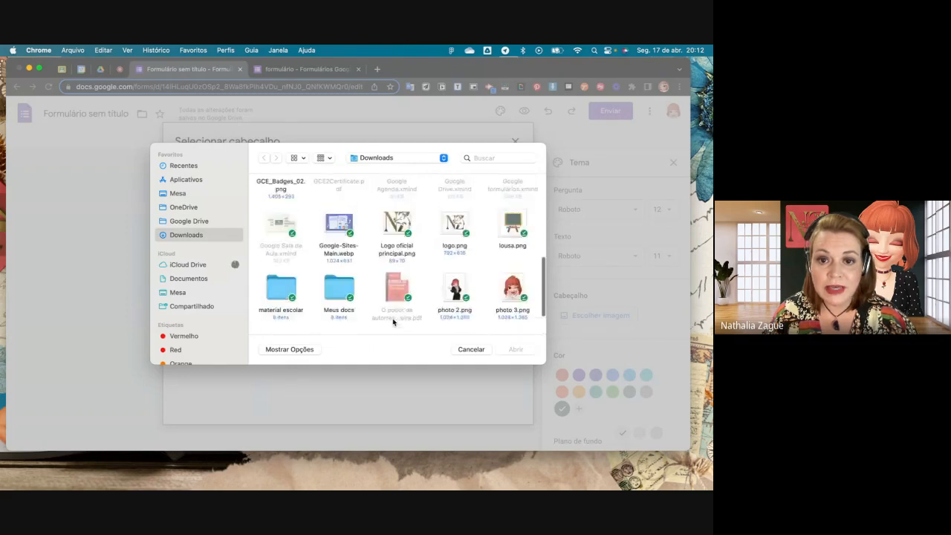
{"action": "scroll", "coordinate": [393, 321], "scroll_direction": "up", "scroll_amount": 10}
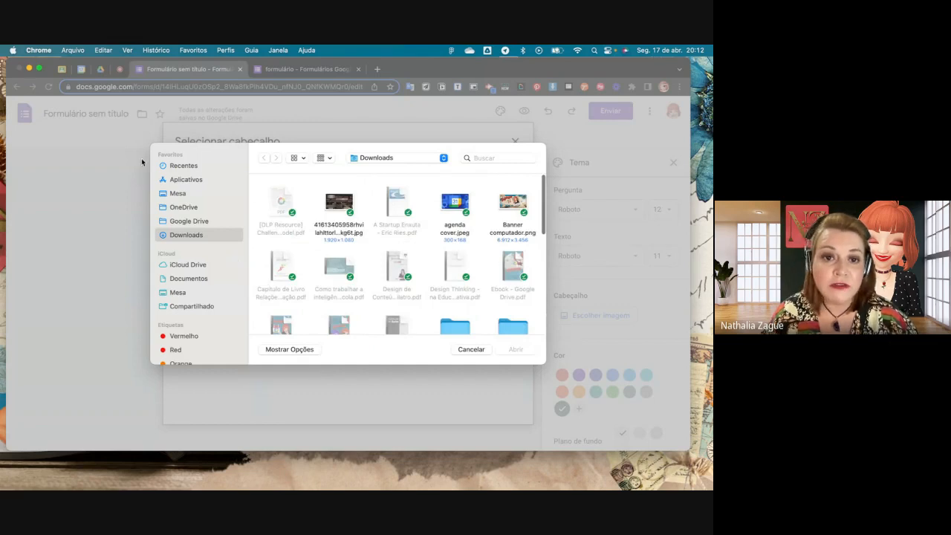
{"action": "left_click", "coordinate": [479, 352]}
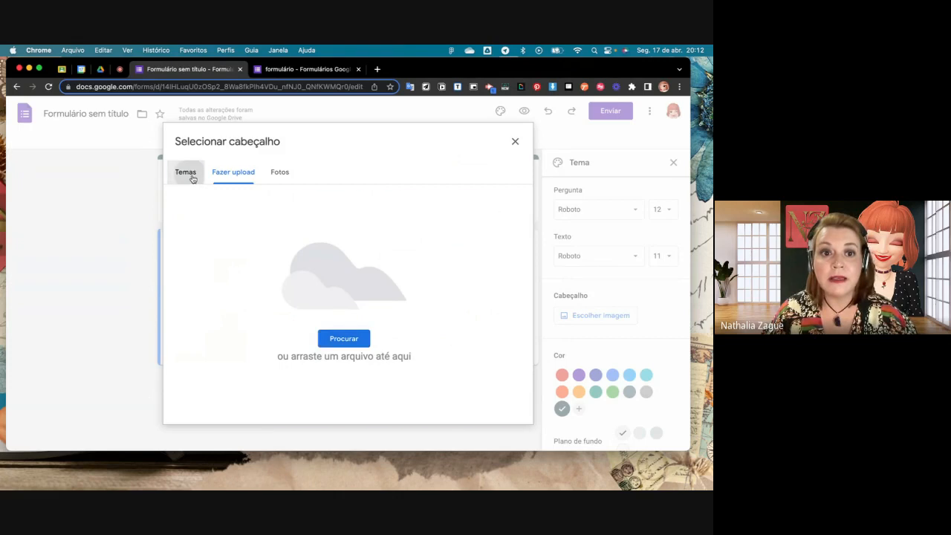
- Insert the colourful laboratory flasks image from the Trabalho e escola themes as the header and close the theme settings
{"action": "left_click", "coordinate": [185, 172]}
{"action": "left_click", "coordinate": [507, 378]}
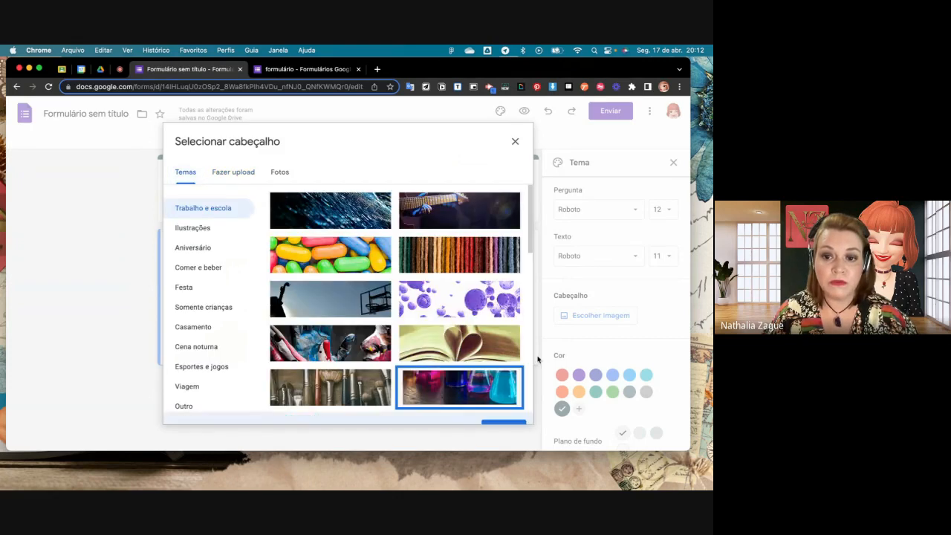
{"action": "left_click", "coordinate": [503, 408]}
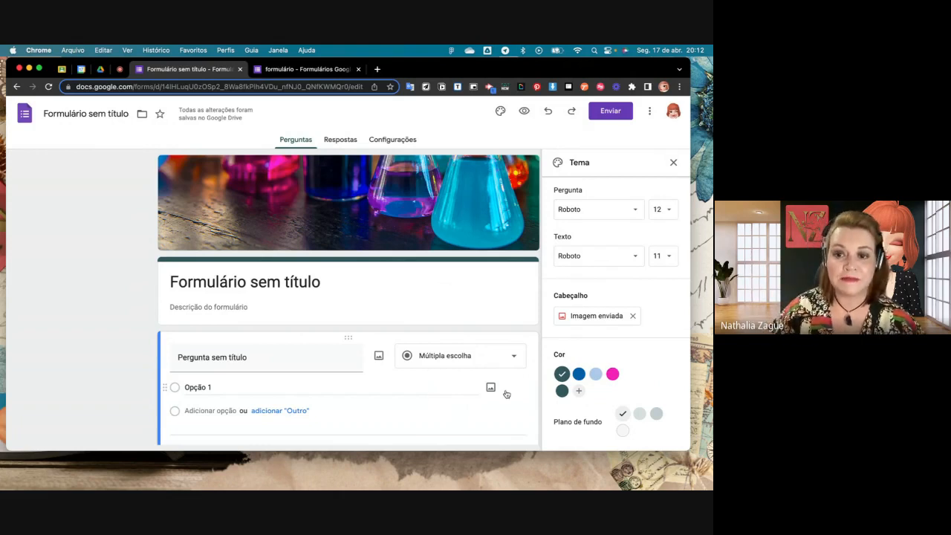
{"action": "scroll", "coordinate": [512, 383], "scroll_direction": "down", "scroll_amount": 1}
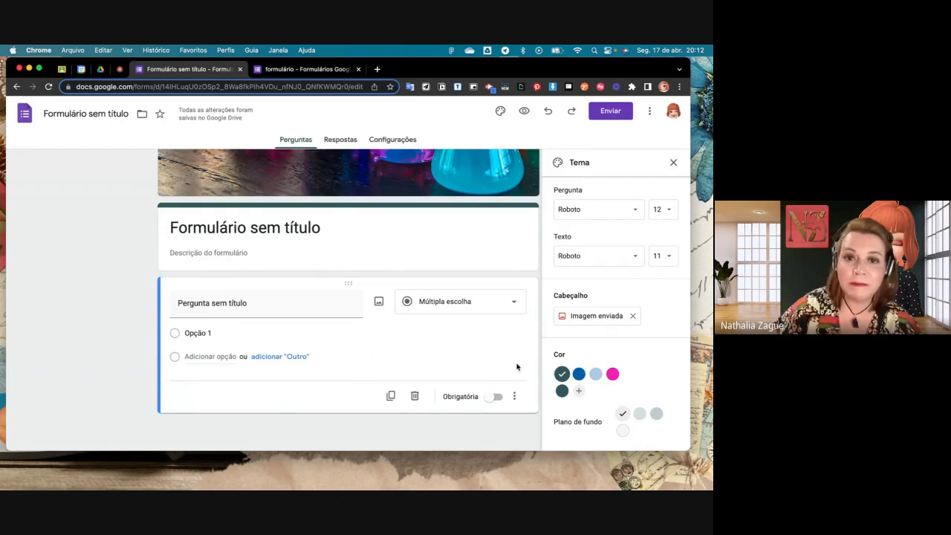
{"action": "scroll", "coordinate": [396, 272], "scroll_direction": "up", "scroll_amount": 1}
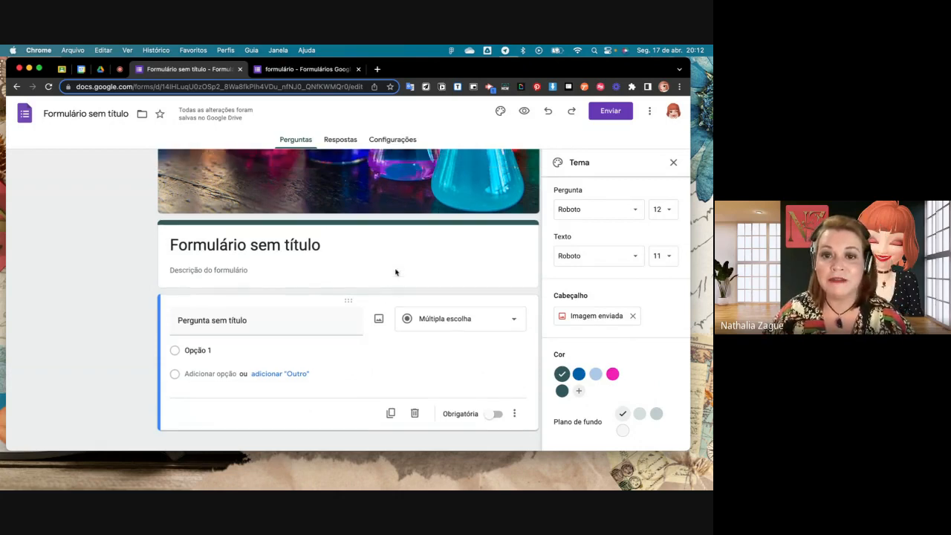
{"action": "left_click", "coordinate": [673, 170]}
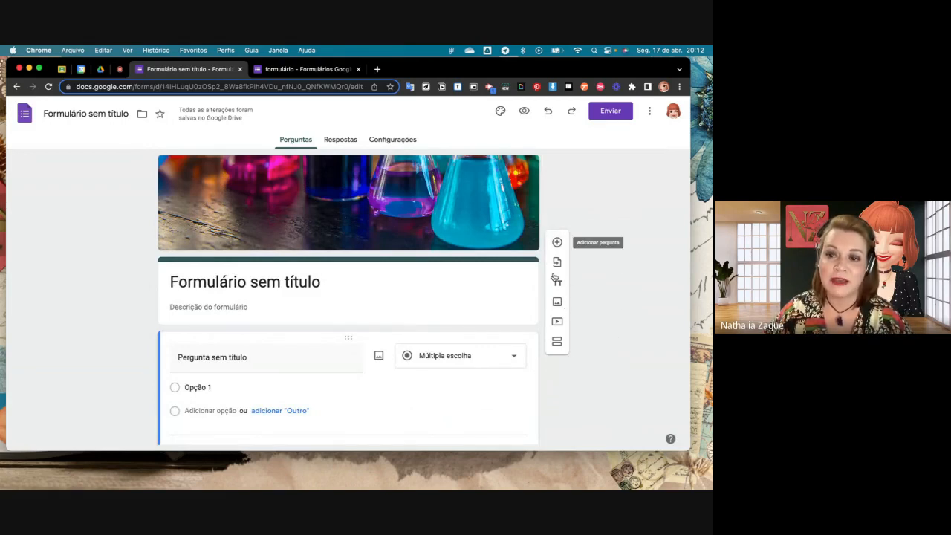
- Replace the form's heading with the title "Aula teste"
{"action": "scroll", "coordinate": [566, 307], "scroll_direction": "down", "scroll_amount": 2}
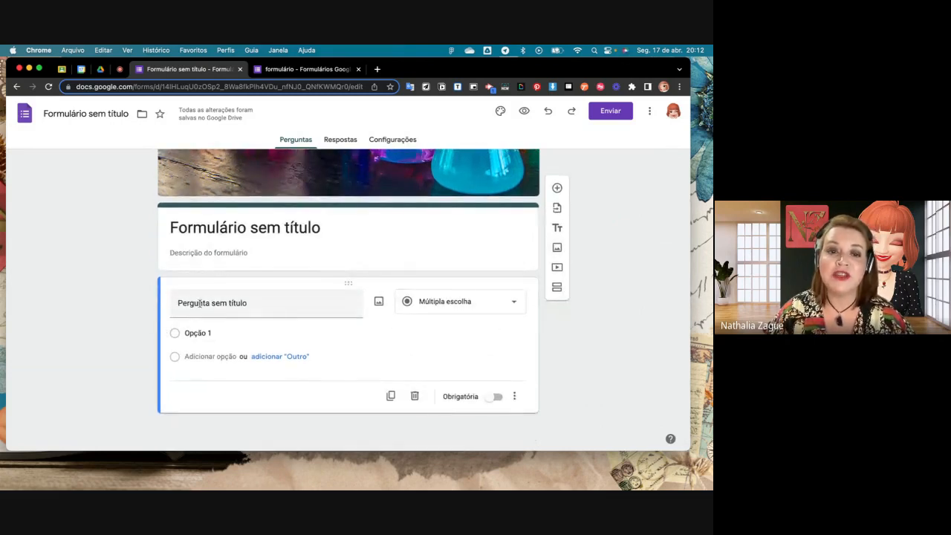
{"action": "left_click", "coordinate": [321, 227]}
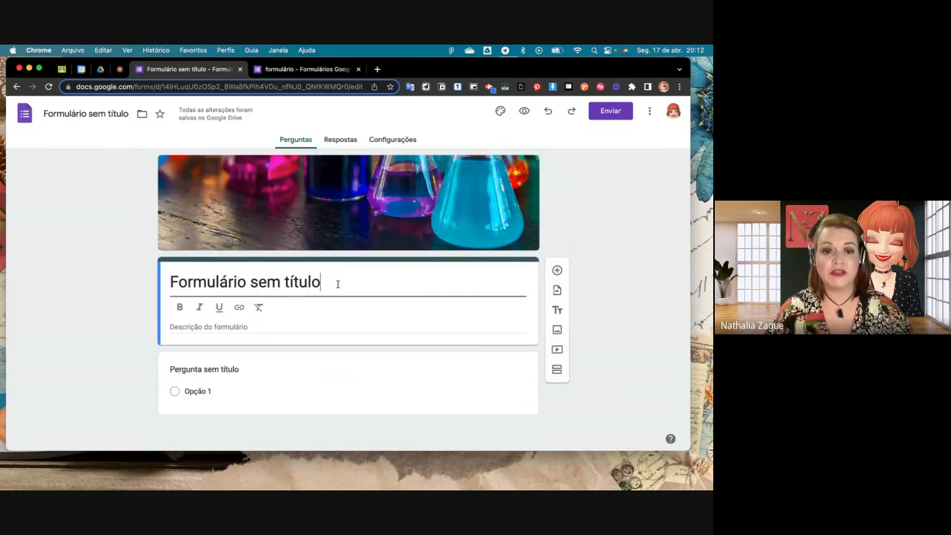
{"action": "left_click_drag", "start_coordinate": [337, 283], "coordinate": [168, 290]}
{"action": "type", "text": "Aul"}
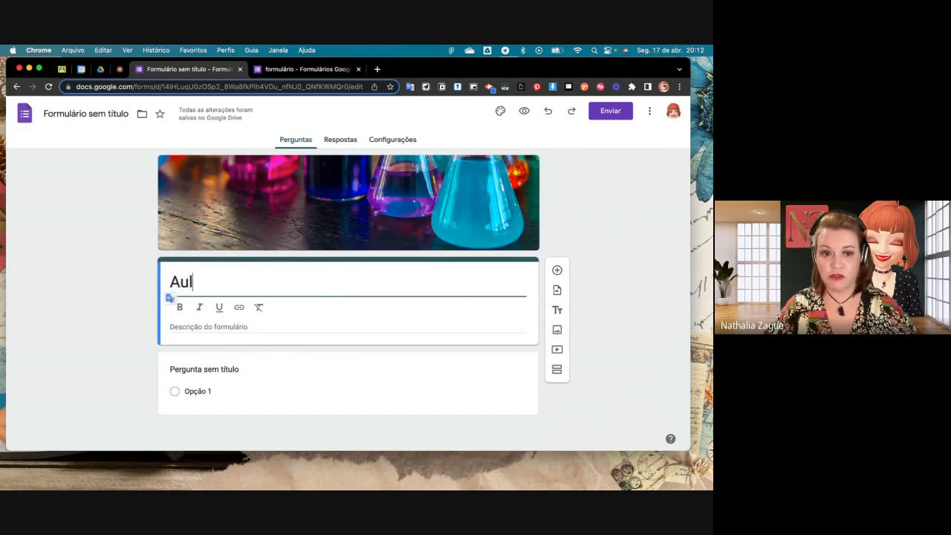
{"action": "type", "text": "a teste"}
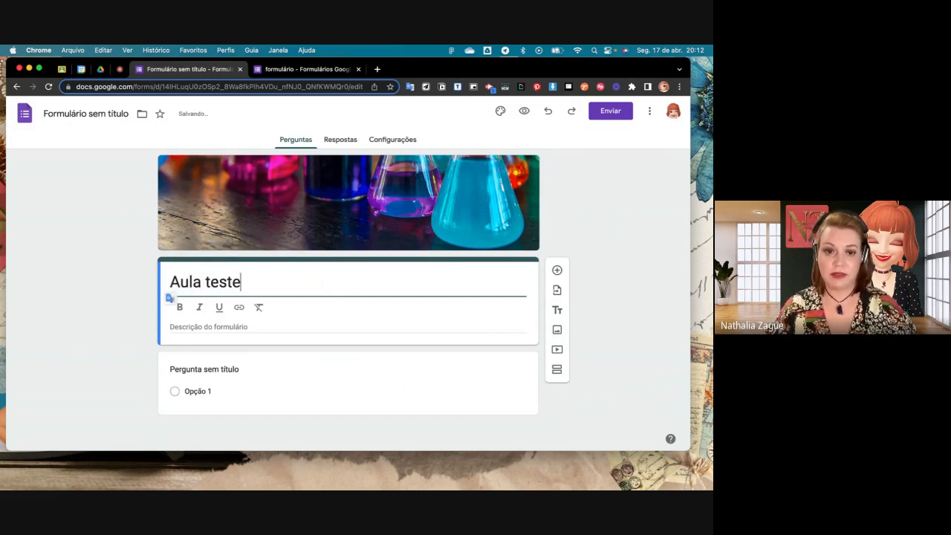
{"action": "left_click", "coordinate": [344, 320]}
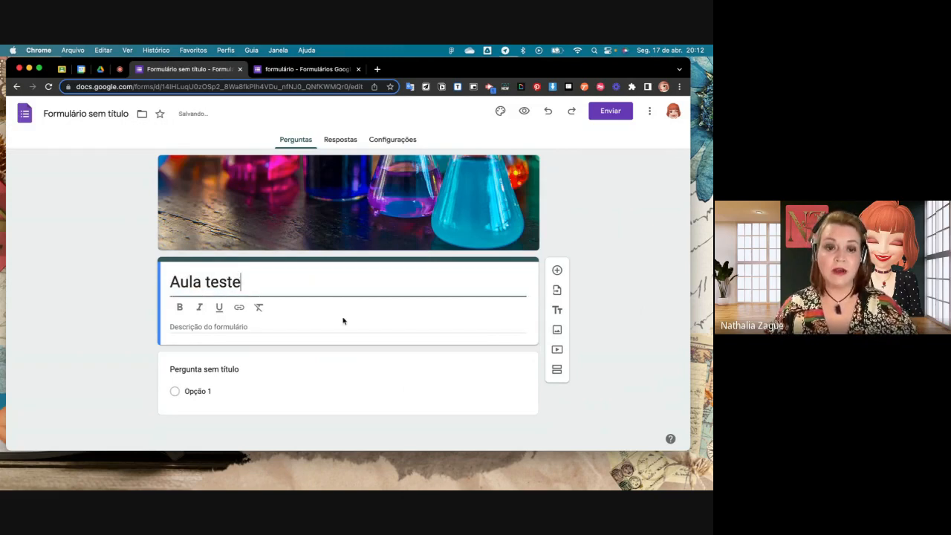
- Try bold, italic, underline and the link option on the Aula teste title, and clear its formatting
{"action": "left_click", "coordinate": [179, 307]}
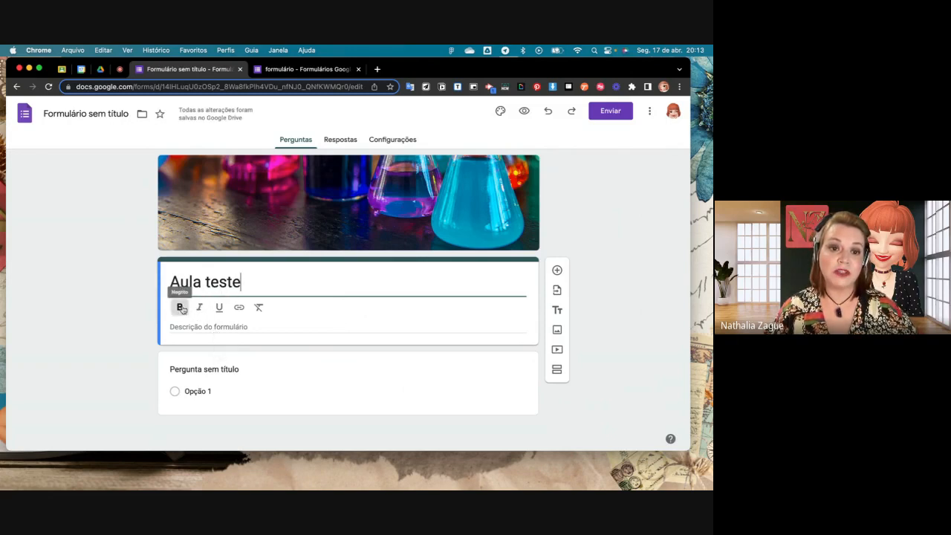
{"action": "left_click_drag", "start_coordinate": [243, 291], "coordinate": [168, 283]}
{"action": "left_click", "coordinate": [179, 307]}
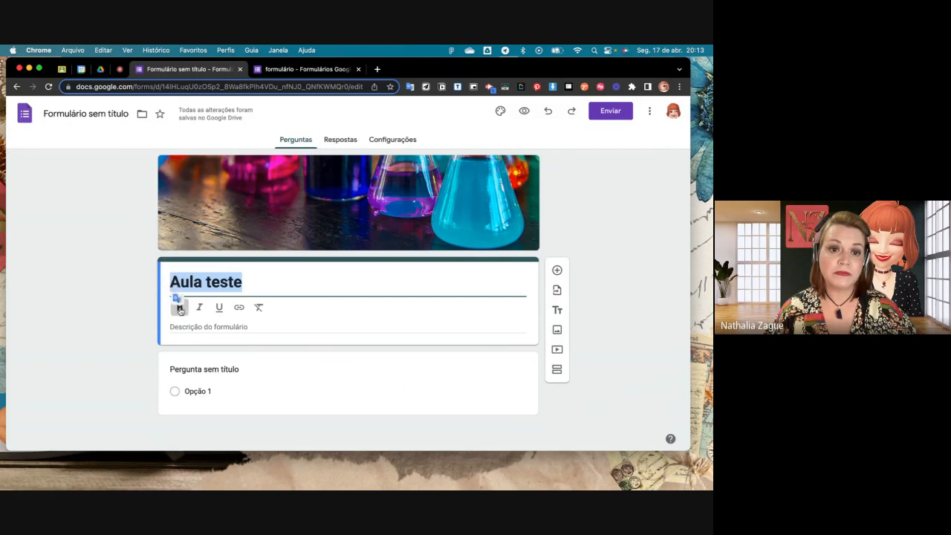
{"action": "left_click", "coordinate": [199, 308]}
{"action": "left_click", "coordinate": [219, 307]}
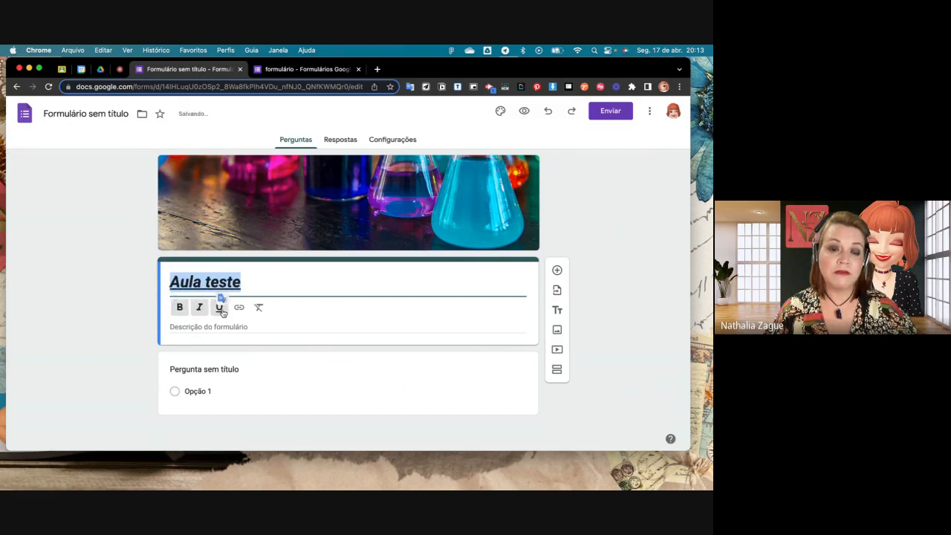
{"action": "left_click", "coordinate": [238, 307]}
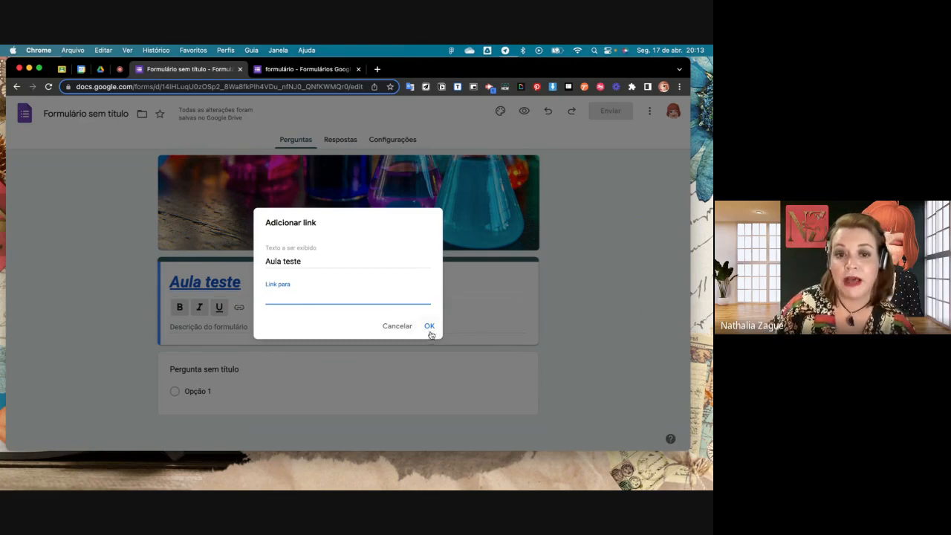
{"action": "left_click", "coordinate": [429, 326]}
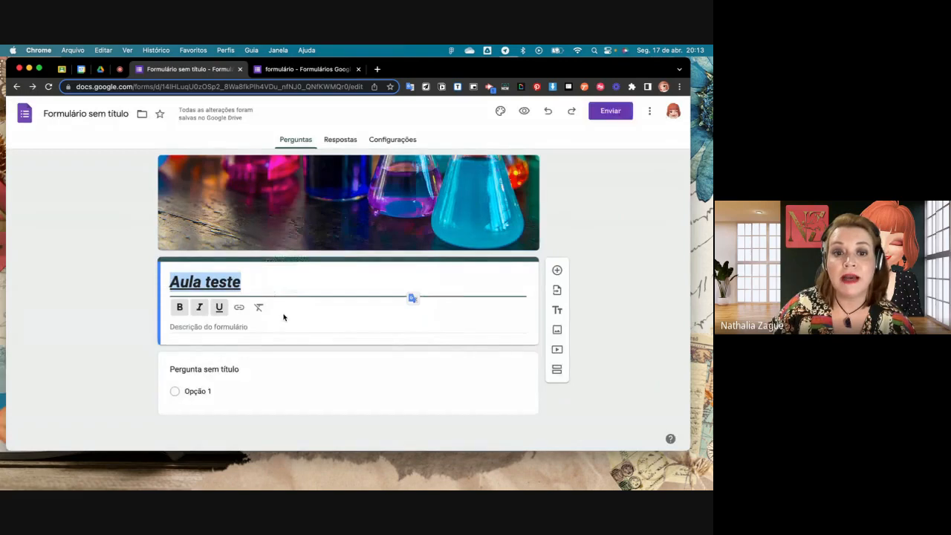
{"action": "left_click", "coordinate": [258, 307]}
{"action": "left_click", "coordinate": [252, 327]}
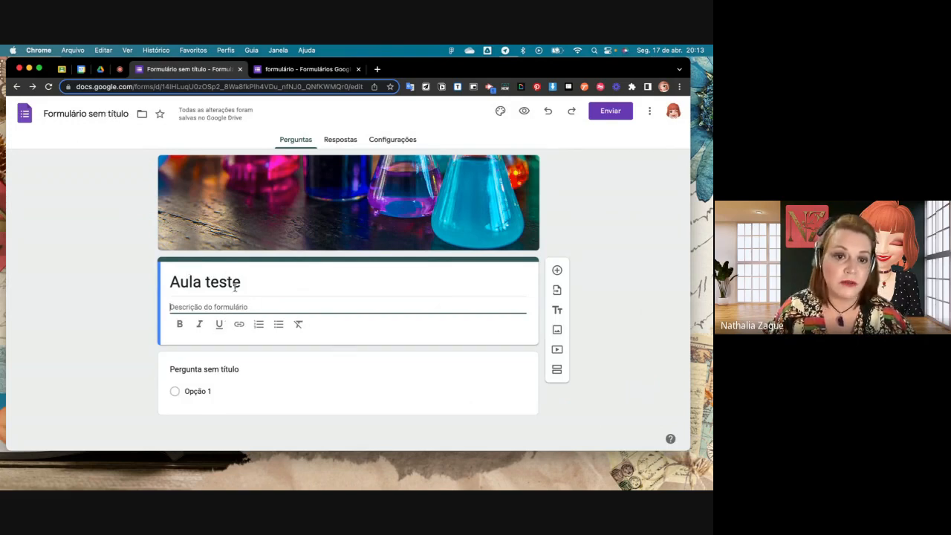
- Rename the form's file to "formulário teste"
{"action": "left_click", "coordinate": [97, 114]}
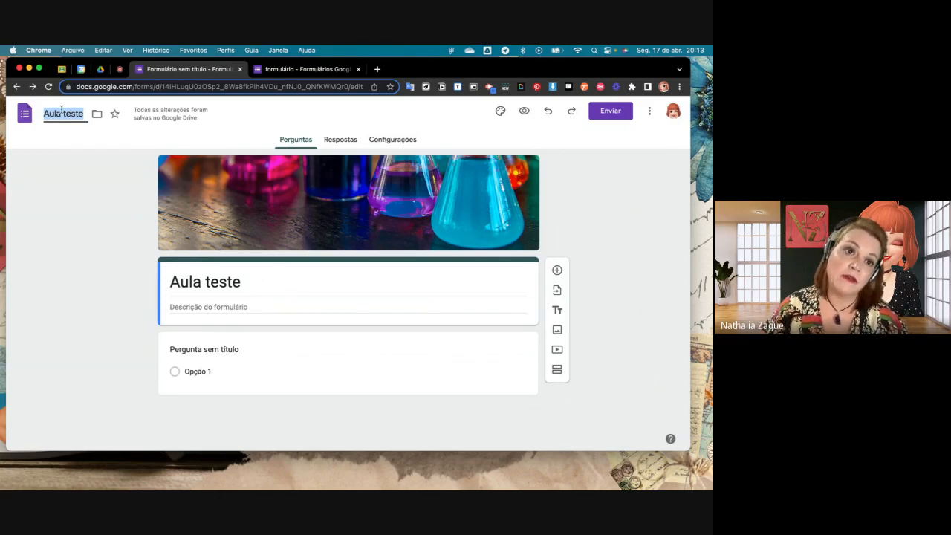
{"action": "type", "text": "fomru"}
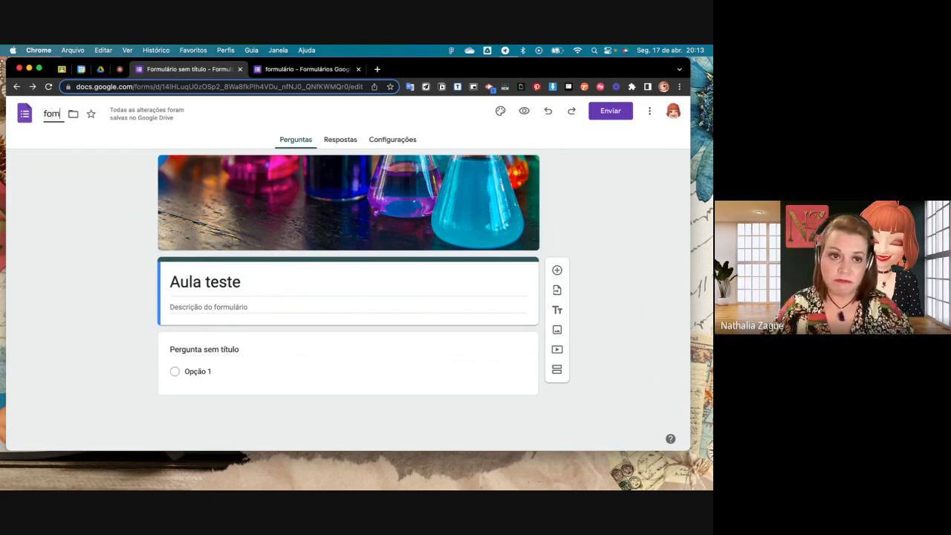
{"action": "key", "text": "BackSpace"}
{"action": "key", "text": "BackSpace"}
{"action": "key", "text": "BackSpace"}
{"action": "type", "text": "r"}
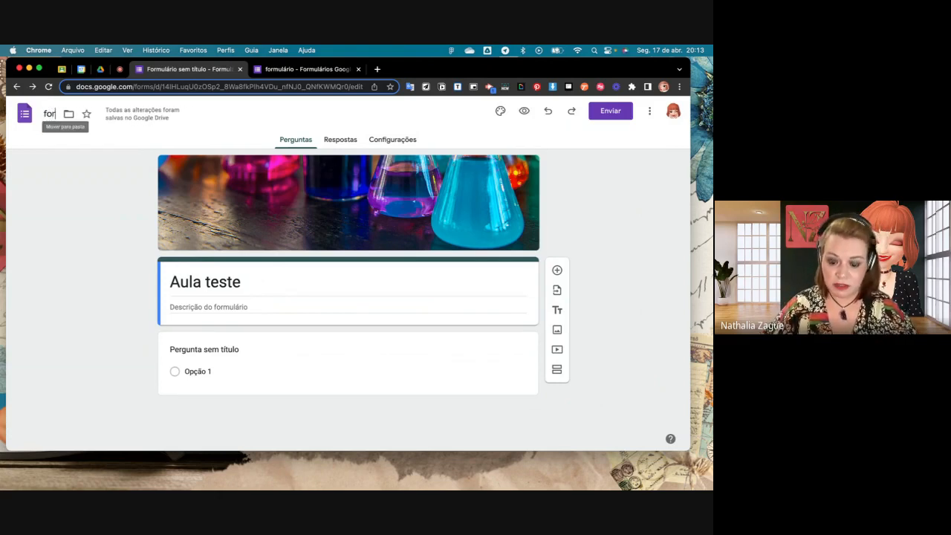
{"action": "type", "text": "mulário"}
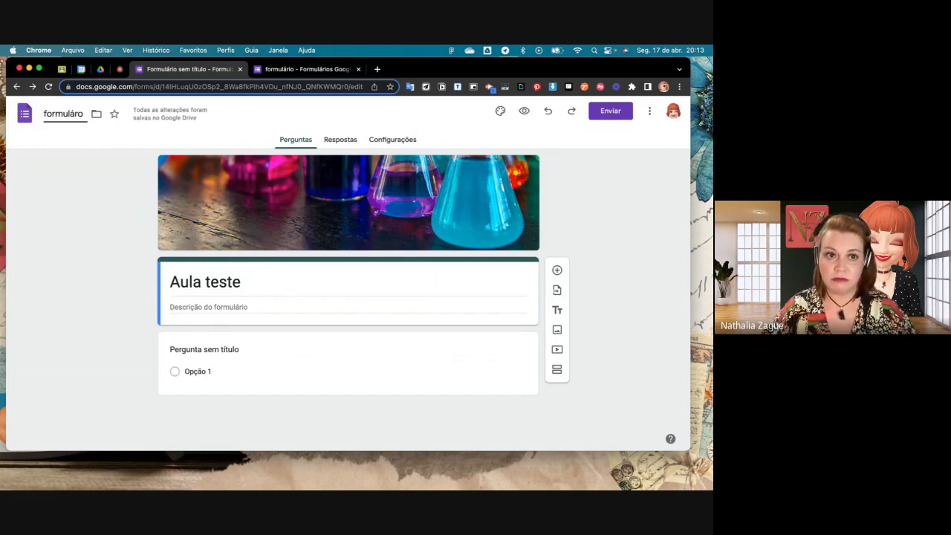
{"action": "key", "text": "BackSpace"}
{"action": "key", "text": "BackSpace"}
{"action": "key", "text": "BackSpace"}
{"action": "type", "text": "rio teste"}
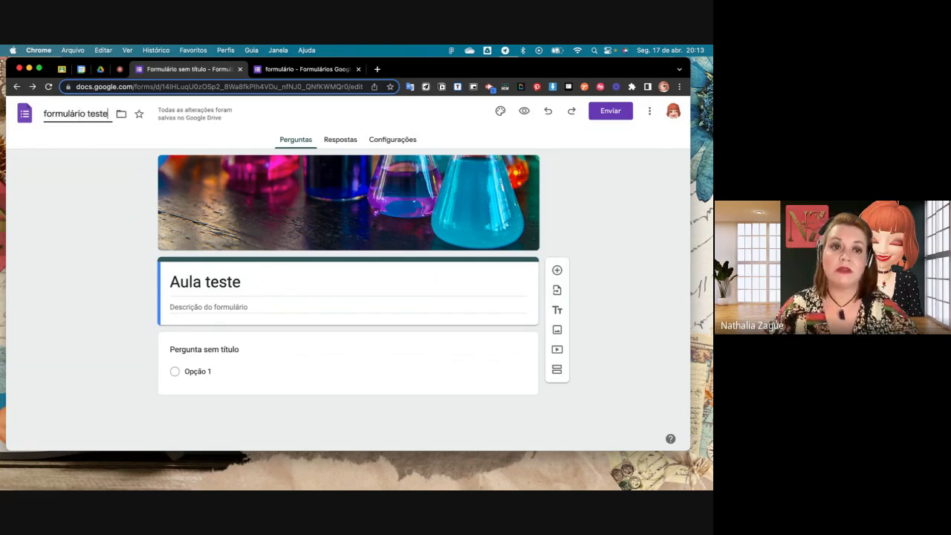
{"action": "left_click", "coordinate": [52, 201]}
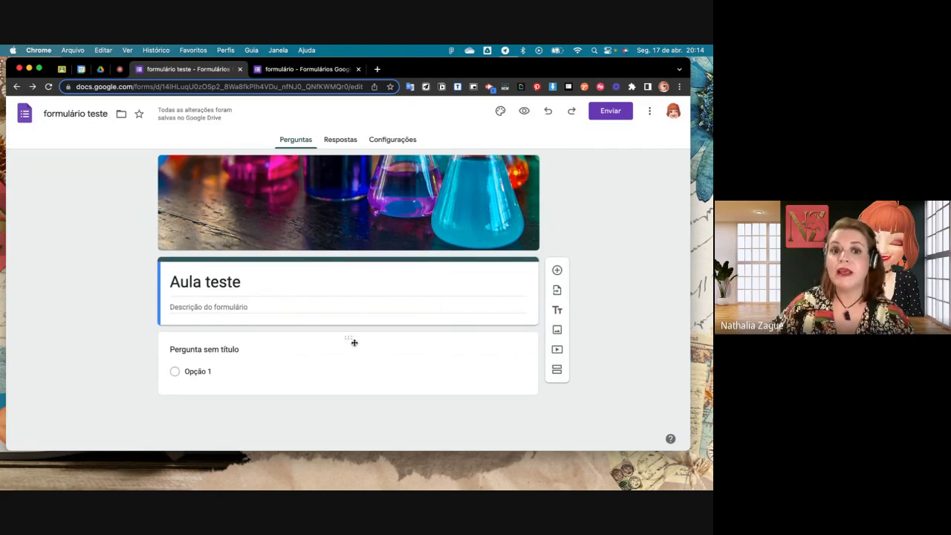
- Add a question below the Aula teste title block and set its type to Resposta curta
{"action": "left_click", "coordinate": [557, 271]}
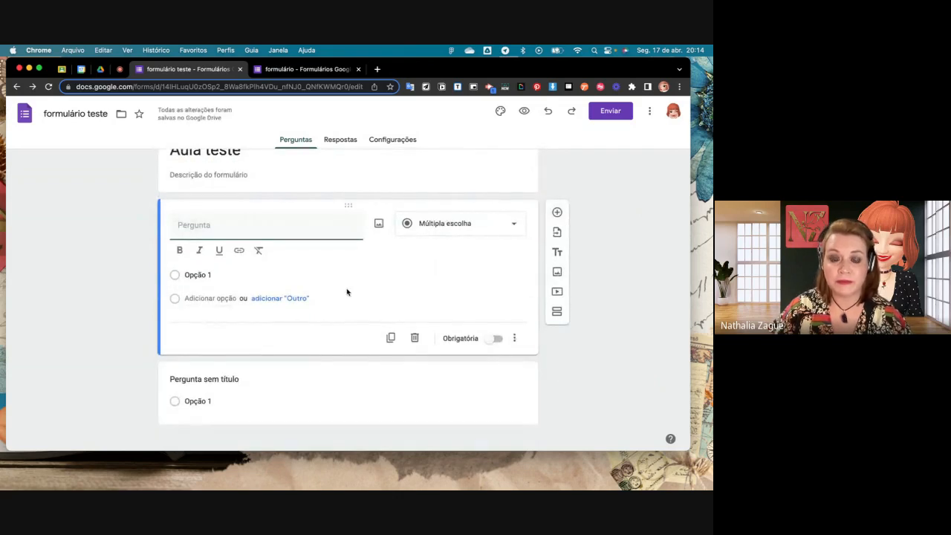
{"action": "left_click", "coordinate": [512, 226]}
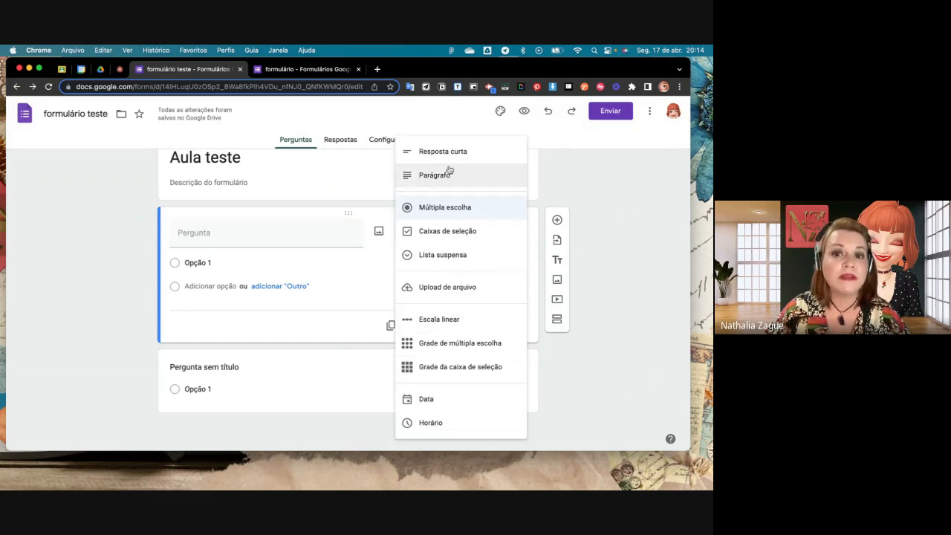
{"action": "left_click", "coordinate": [119, 70]}
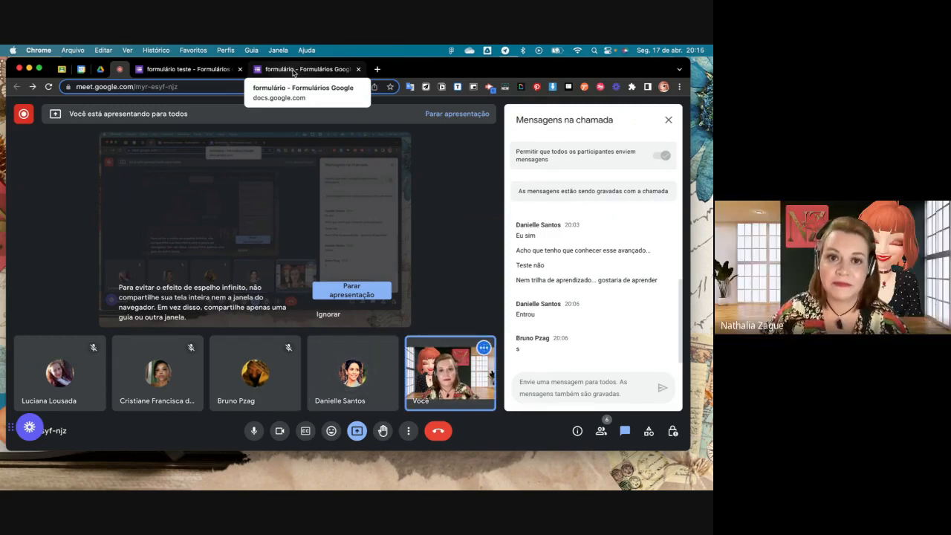
{"action": "left_click", "coordinate": [294, 72]}
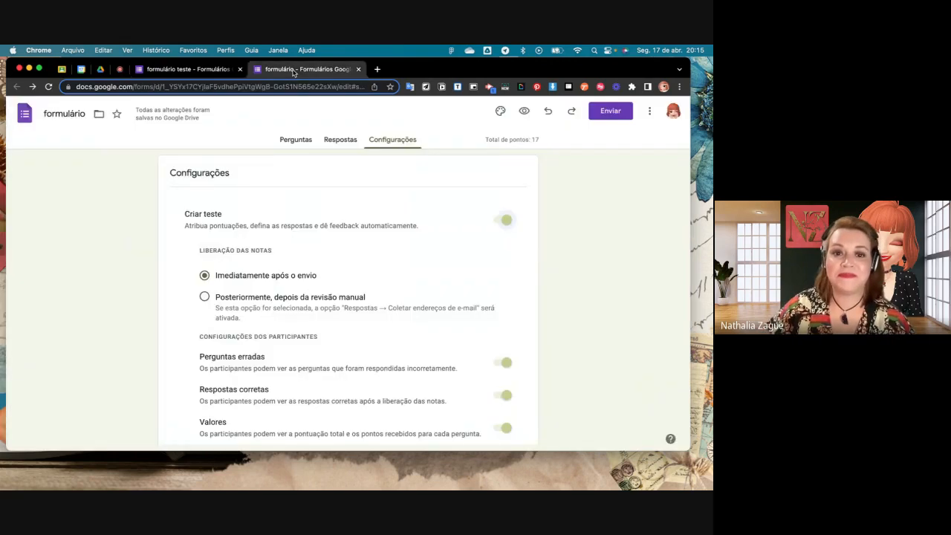
{"action": "left_click", "coordinate": [207, 70]}
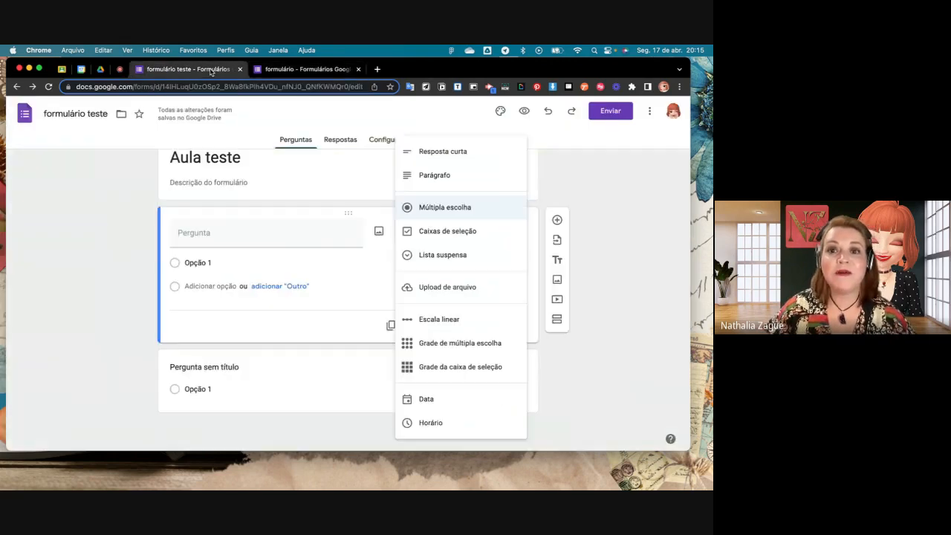
{"action": "left_click", "coordinate": [449, 154]}
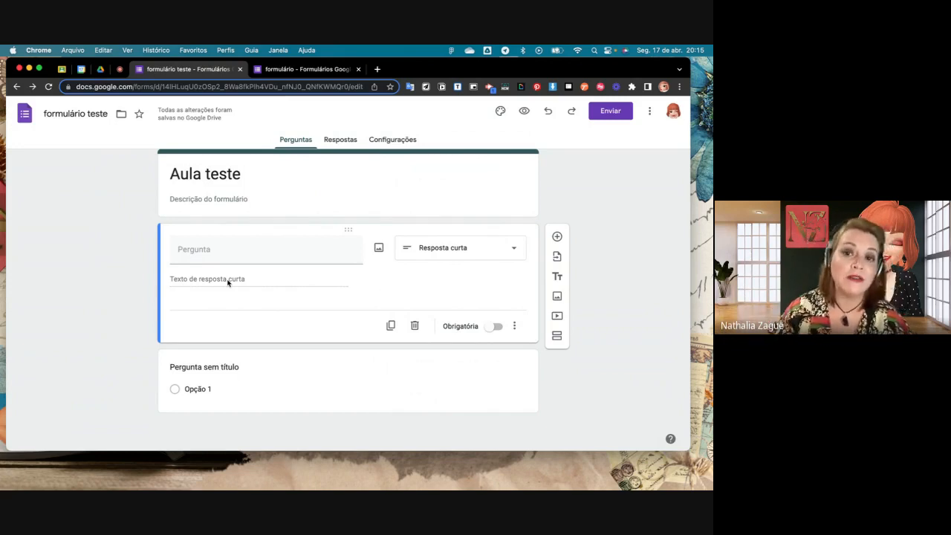
- Add another question below the short-answer one and set its type to Parágrafo
{"action": "left_click", "coordinate": [556, 236]}
{"action": "left_click", "coordinate": [447, 335]}
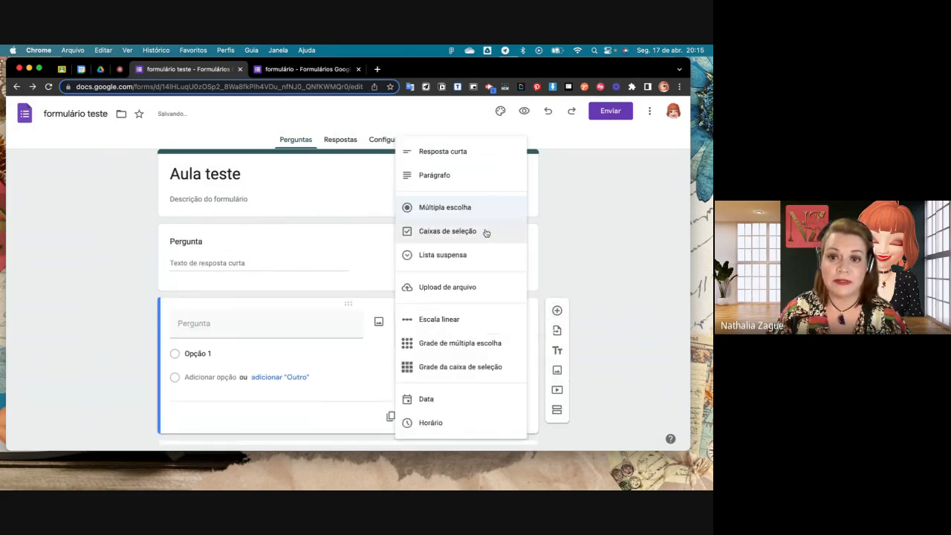
{"action": "left_click", "coordinate": [482, 182]}
{"action": "scroll", "coordinate": [480, 262], "scroll_direction": "down", "scroll_amount": 2}
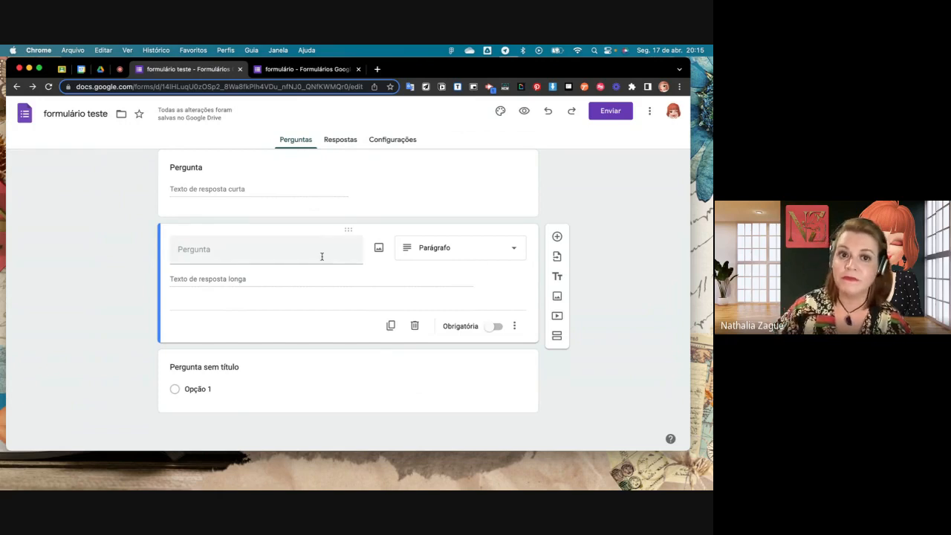
- Make the short-answer question mandatory (Obrigatória)
{"action": "scroll", "coordinate": [320, 255], "scroll_direction": "up", "scroll_amount": 3}
{"action": "left_click", "coordinate": [456, 283]}
{"action": "scroll", "coordinate": [479, 358], "scroll_direction": "down", "scroll_amount": 2}
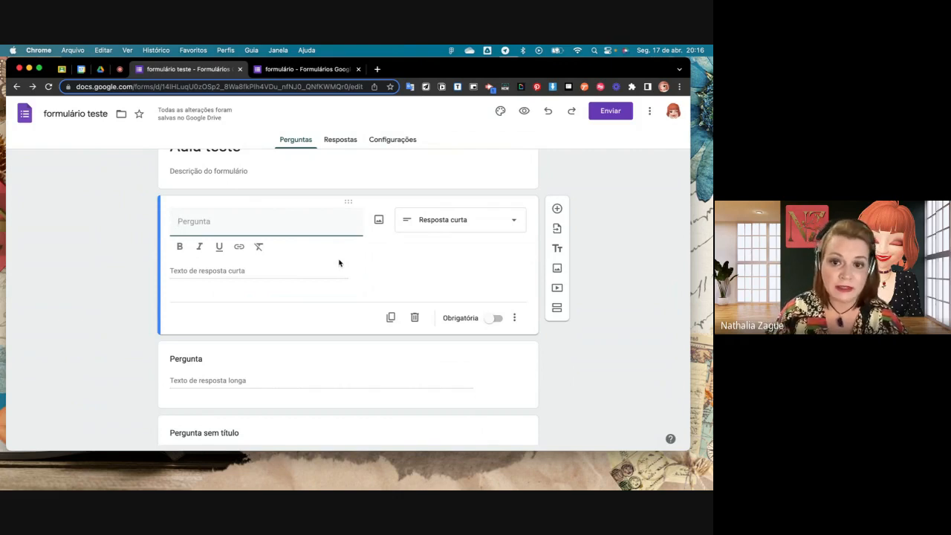
{"action": "left_click", "coordinate": [492, 321]}
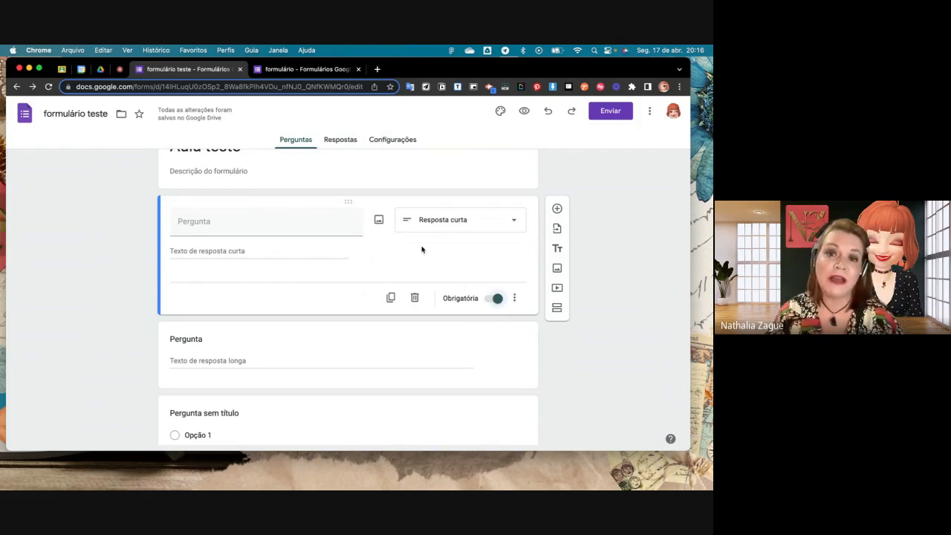
- Enable the description field on the short-answer question and enter "Teste teste" in it
{"action": "left_click", "coordinate": [515, 300]}
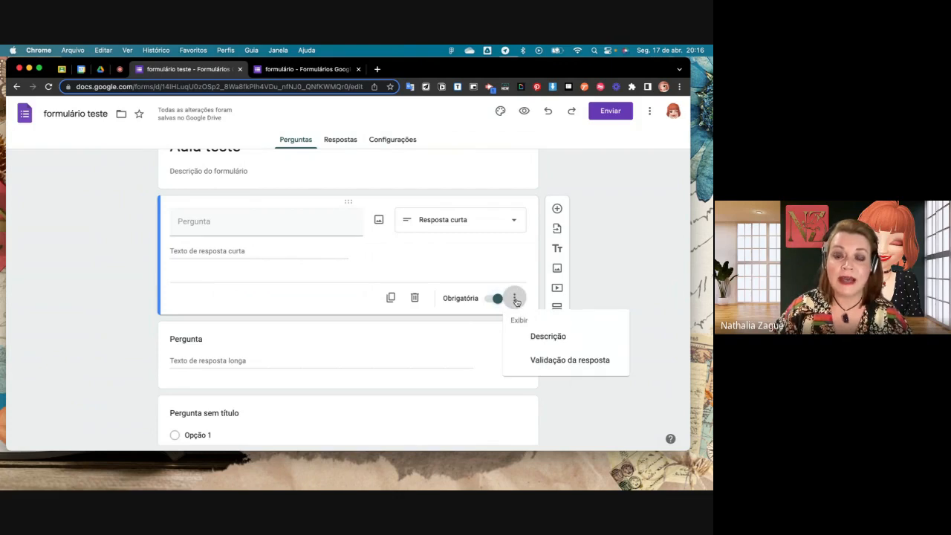
{"action": "left_click", "coordinate": [549, 337]}
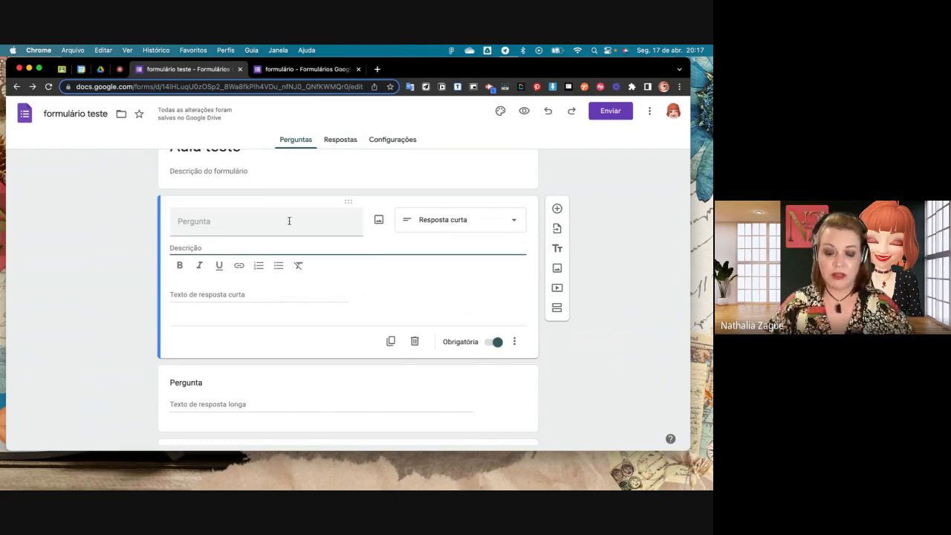
{"action": "type", "text": "Te"}
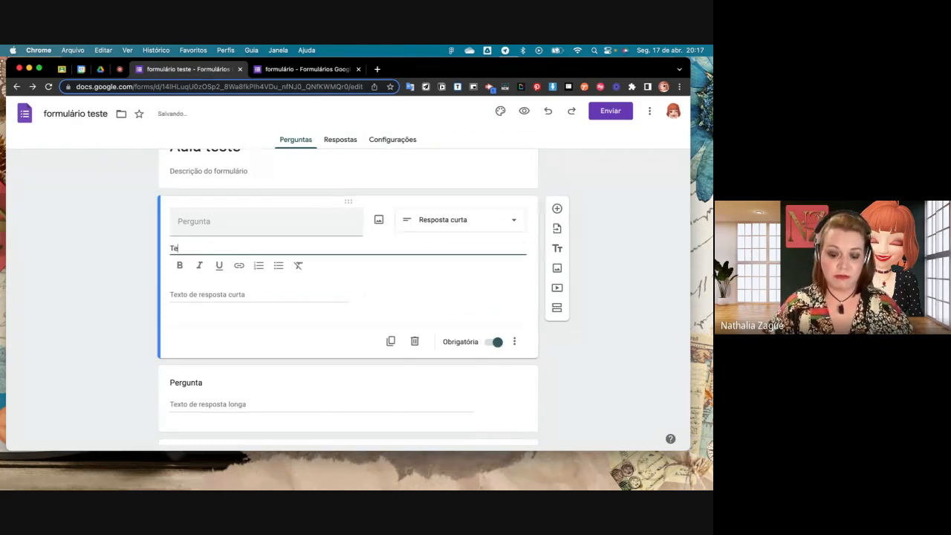
{"action": "type", "text": "tte teste"}
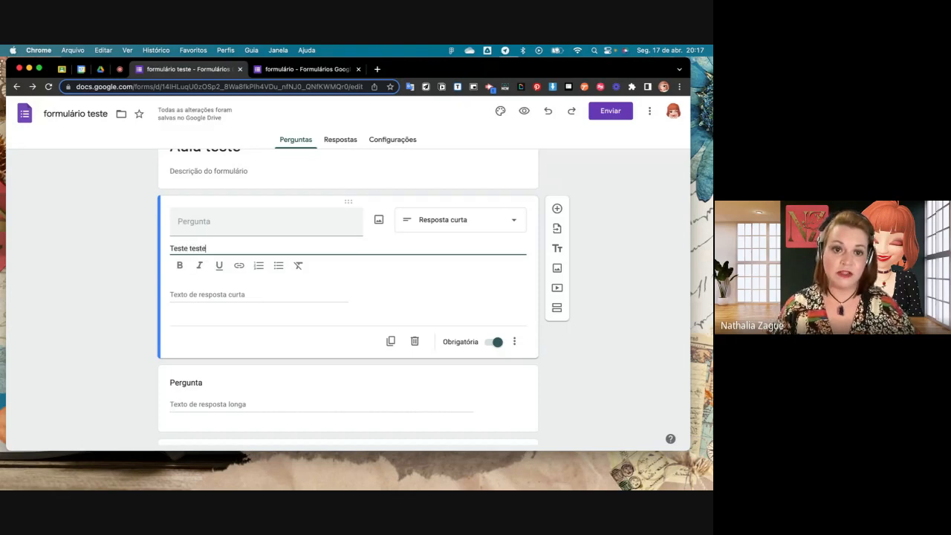
- Set the short-answer question's title to "pergunta x"
{"action": "left_click", "coordinate": [311, 216]}
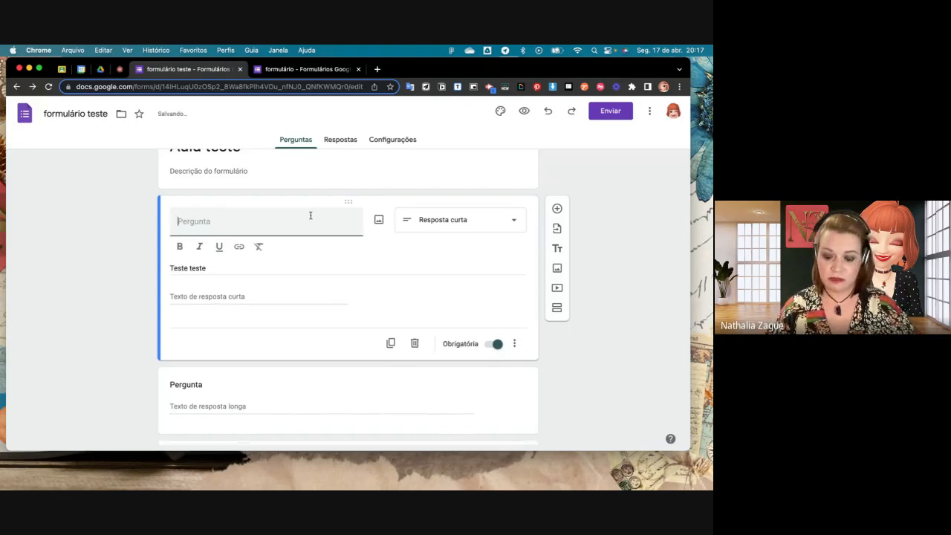
{"action": "type", "text": "pergunta x"}
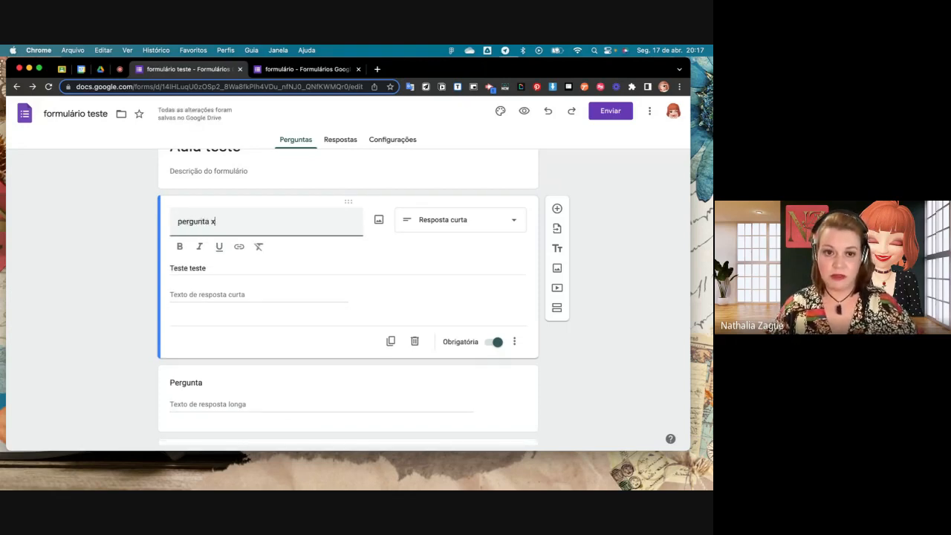
{"action": "triple_click", "coordinate": [420, 271]}
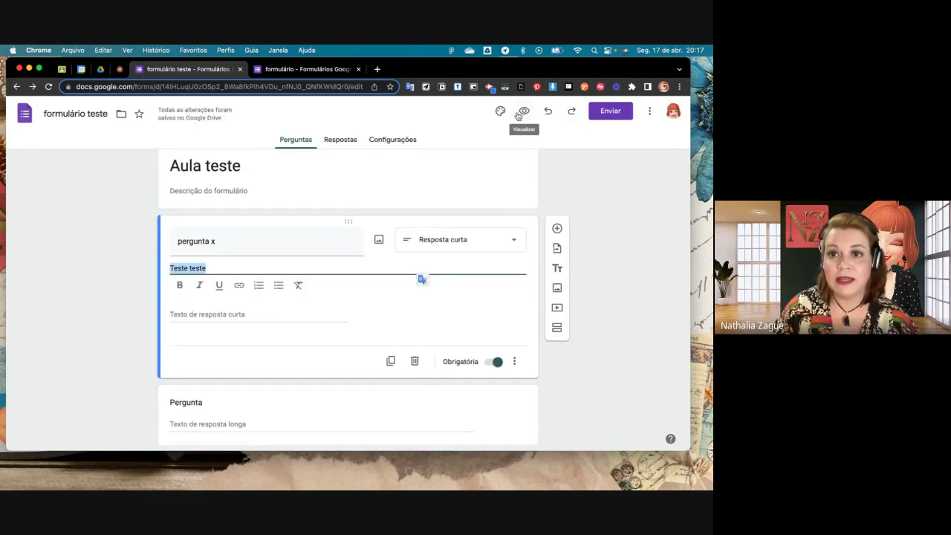
- Preview the form as respondents see it, check the pergunta x question and its description, and close the preview
{"action": "left_click", "coordinate": [523, 113]}
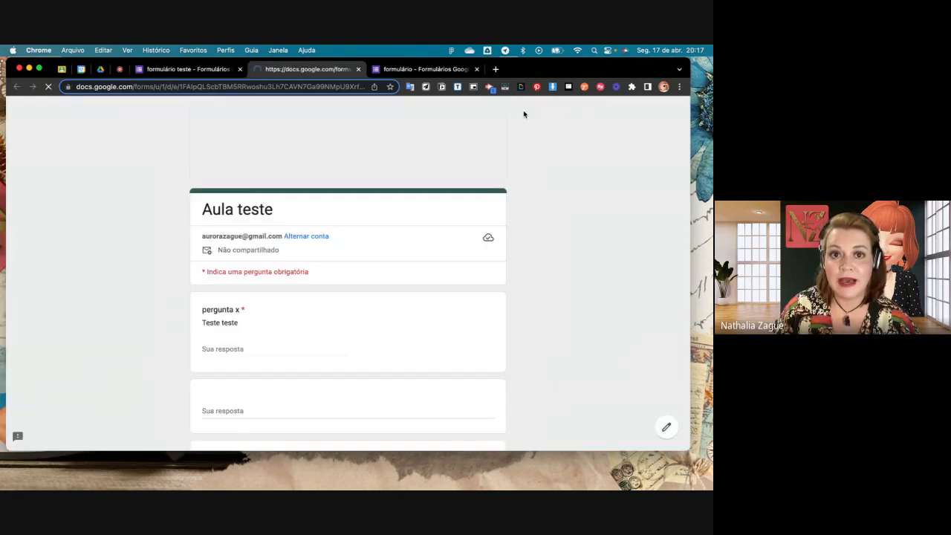
{"action": "scroll", "coordinate": [318, 312], "scroll_direction": "down", "scroll_amount": 1}
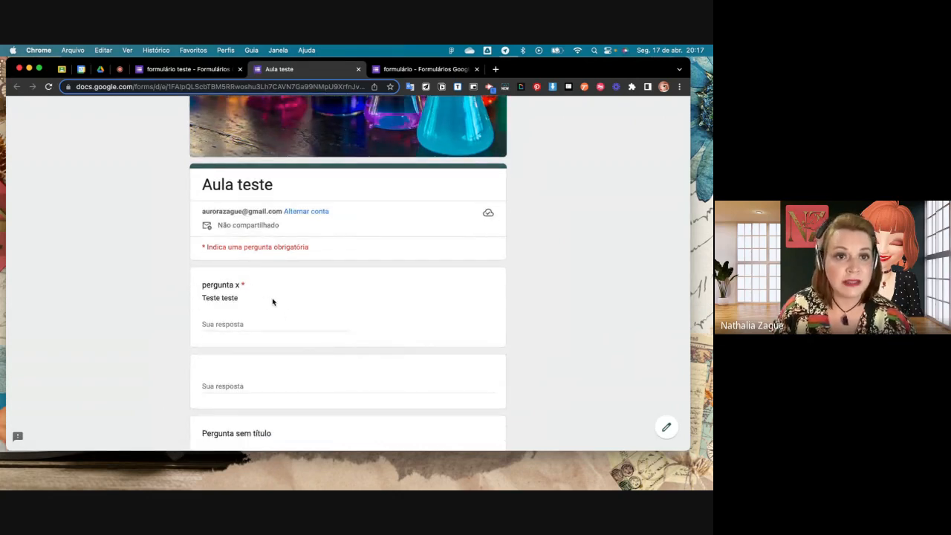
{"action": "left_click", "coordinate": [358, 70]}
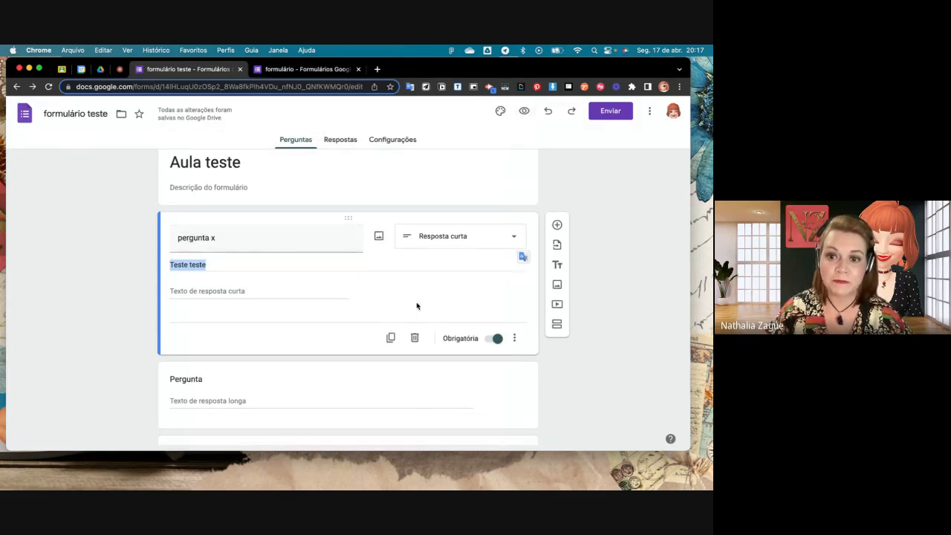
- Add response validation to pergunta x with the rule Texto, Contém and the custom error text "Ok"
{"action": "left_click", "coordinate": [511, 339]}
{"action": "left_click", "coordinate": [567, 401]}
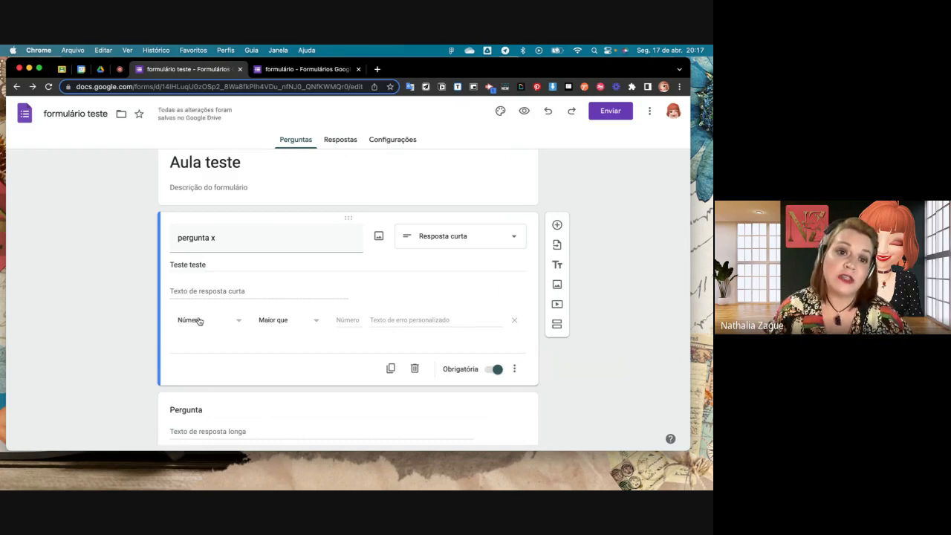
{"action": "left_click", "coordinate": [237, 321]}
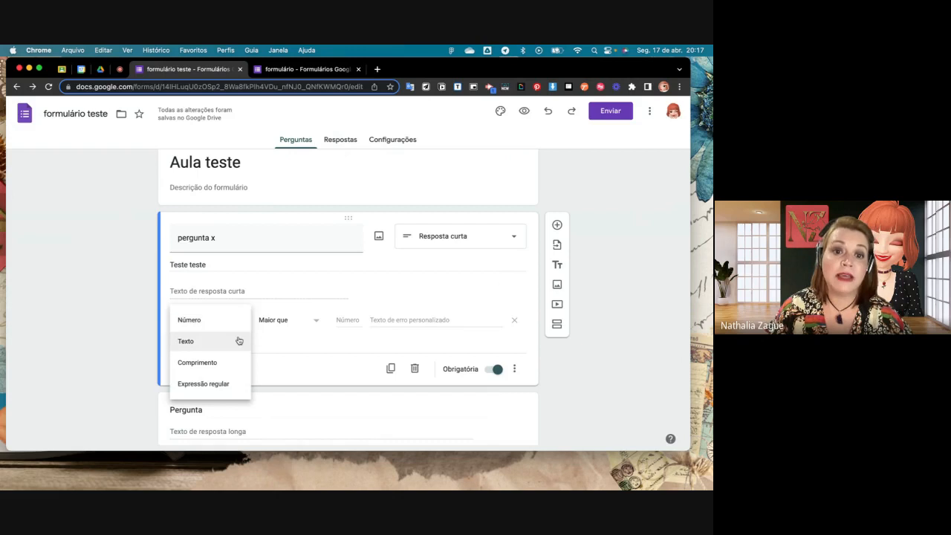
{"action": "left_click", "coordinate": [238, 340]}
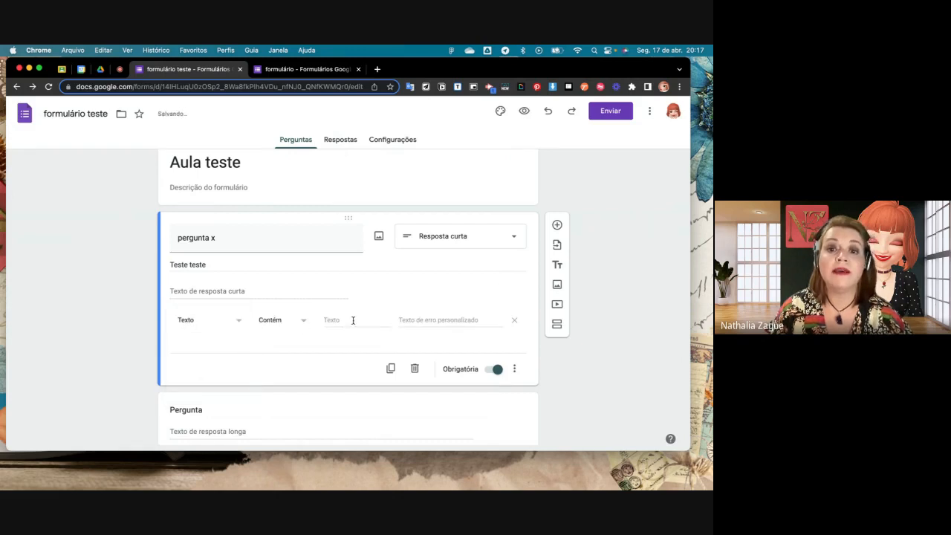
{"action": "left_click", "coordinate": [418, 320]}
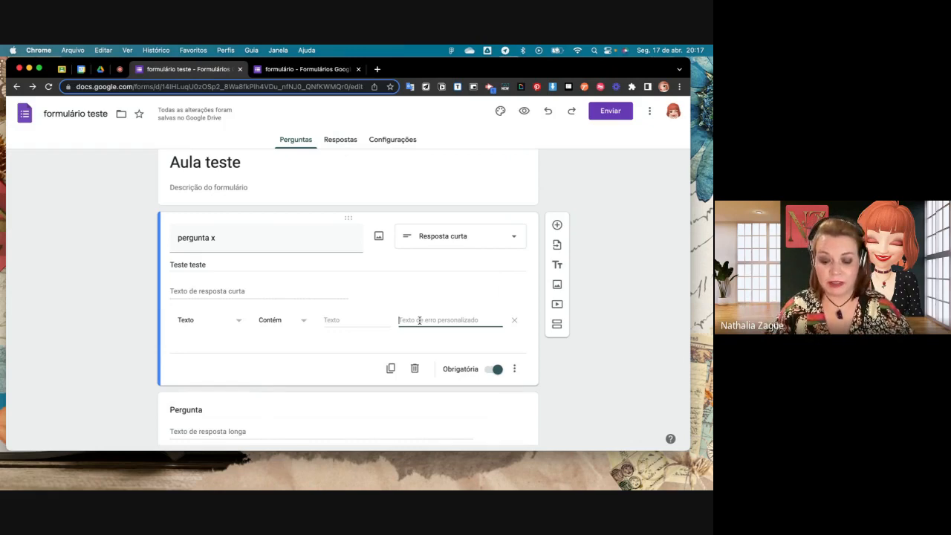
{"action": "type", "text": "Ok"}
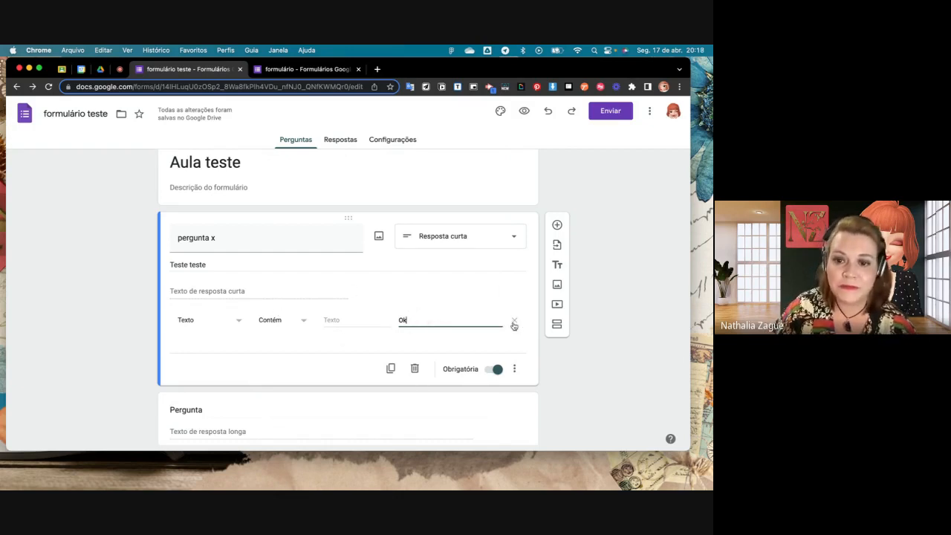
- Remove the description and the response validation from pergunta x
{"action": "left_click", "coordinate": [514, 368]}
{"action": "left_click", "coordinate": [533, 399]}
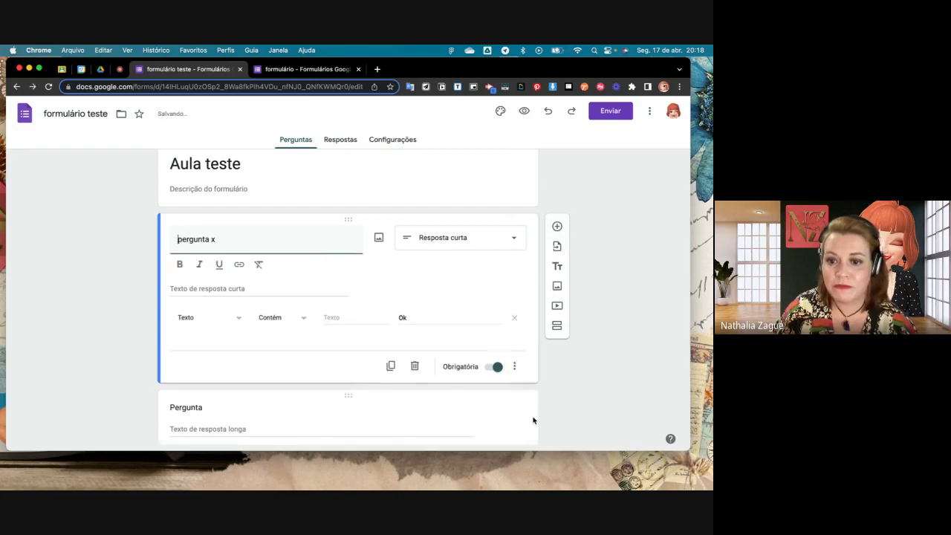
{"action": "left_click", "coordinate": [514, 366]}
{"action": "left_click", "coordinate": [513, 418]}
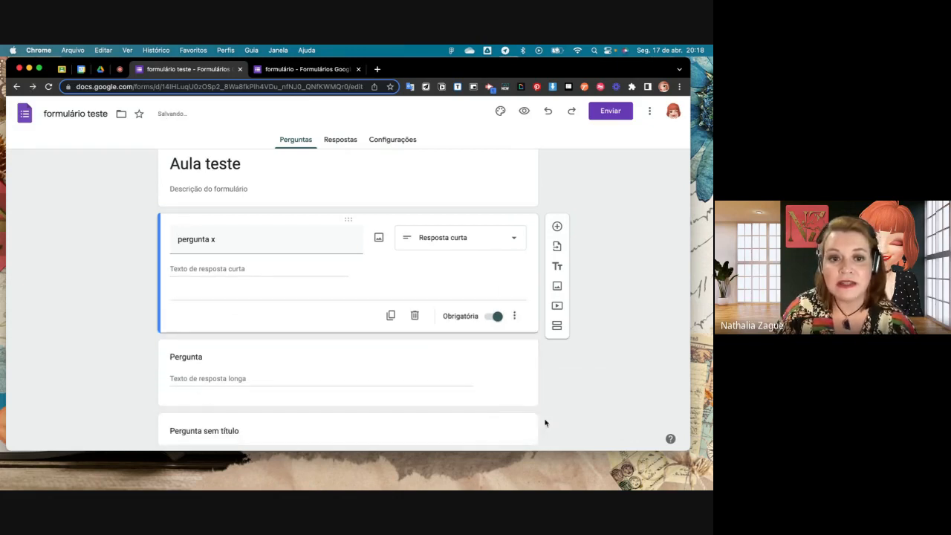
- Reload the form editor and look over its list of questions
{"action": "left_click", "coordinate": [48, 87]}
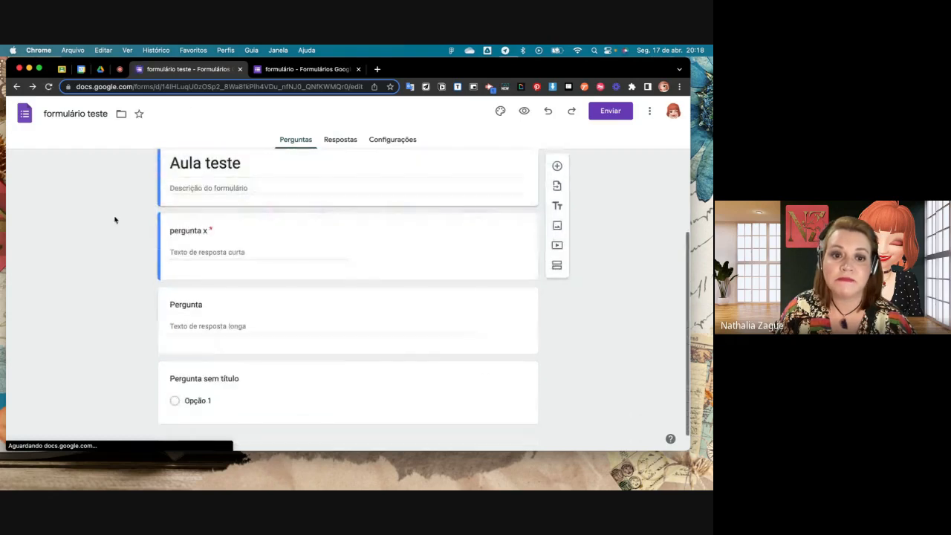
{"action": "scroll", "coordinate": [214, 239], "scroll_direction": "down", "scroll_amount": 1}
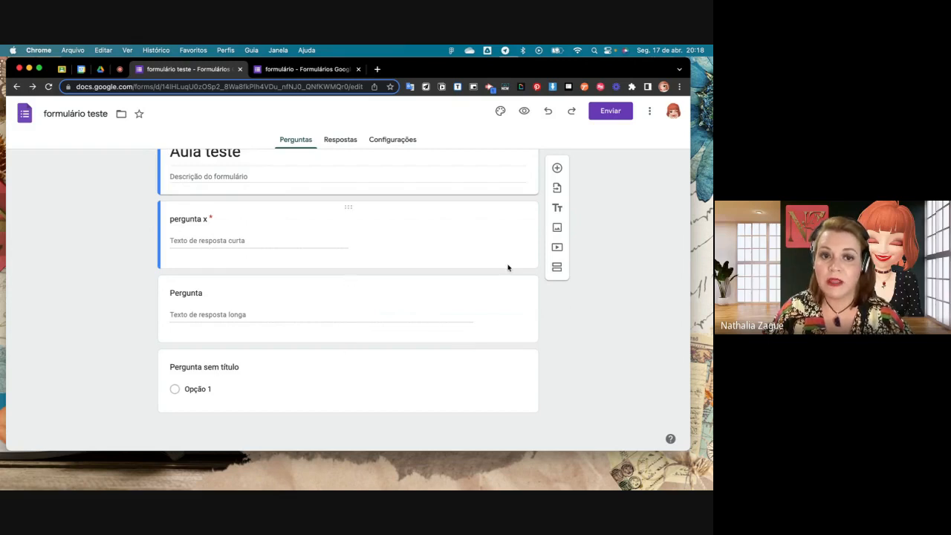
{"action": "scroll", "coordinate": [508, 266], "scroll_direction": "up", "scroll_amount": 2}
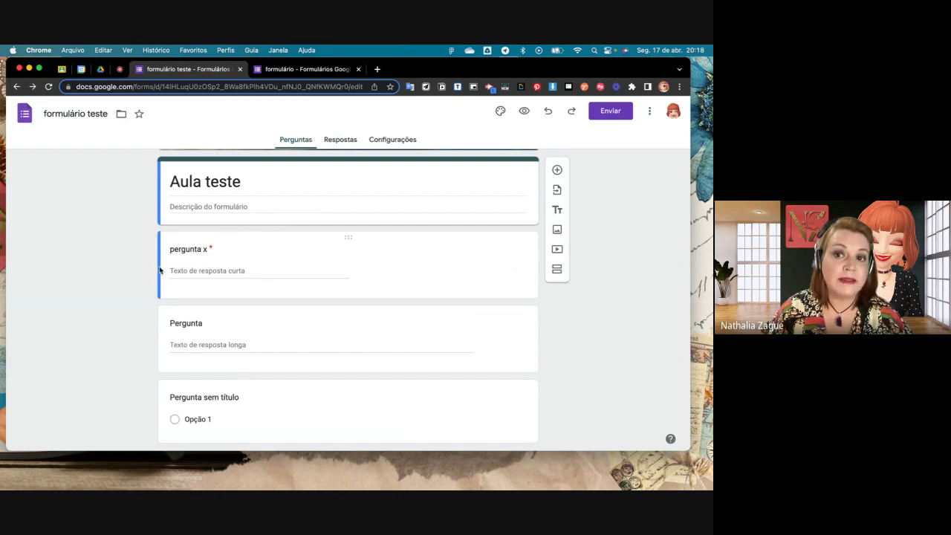
- Add two multiple-choice (Múltipla escolha) questions directly below pergunta x
{"action": "left_click", "coordinate": [258, 266]}
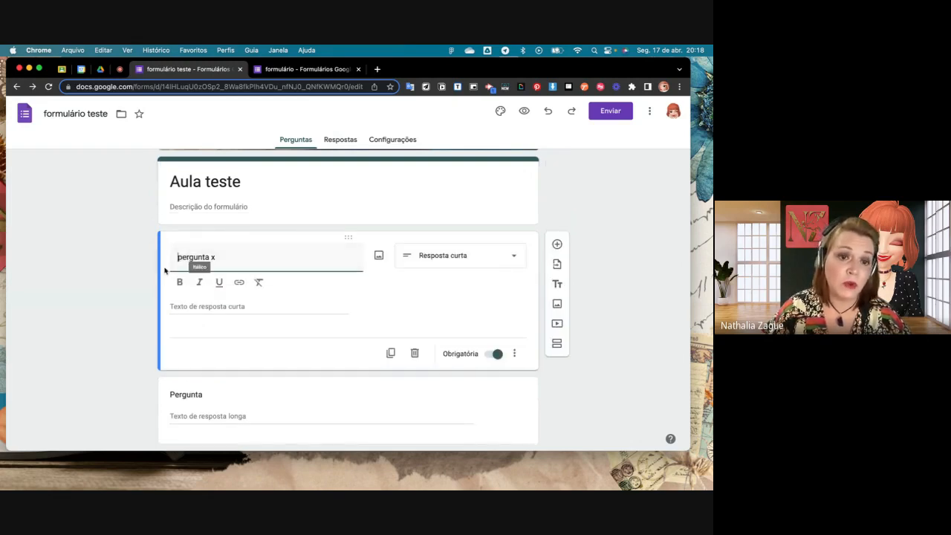
{"action": "left_click", "coordinate": [556, 244]}
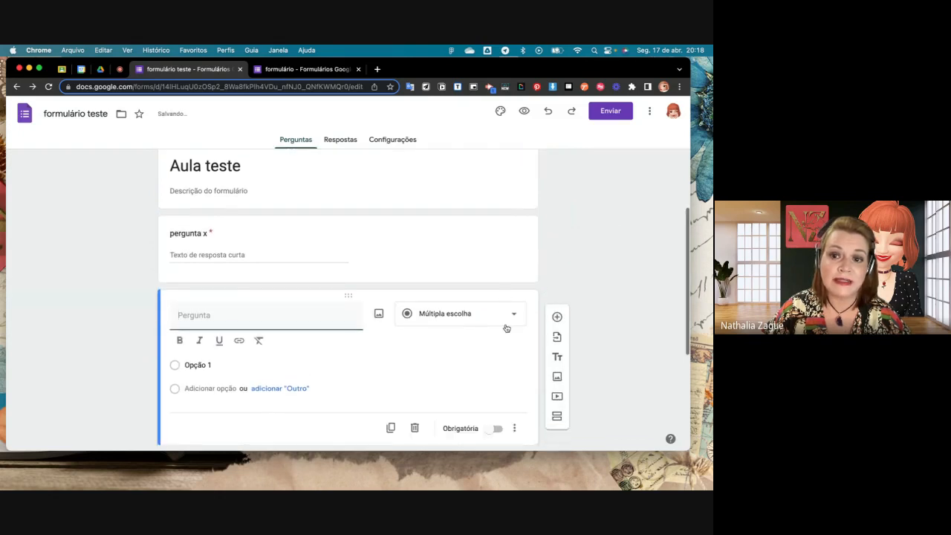
{"action": "left_click", "coordinate": [555, 223]}
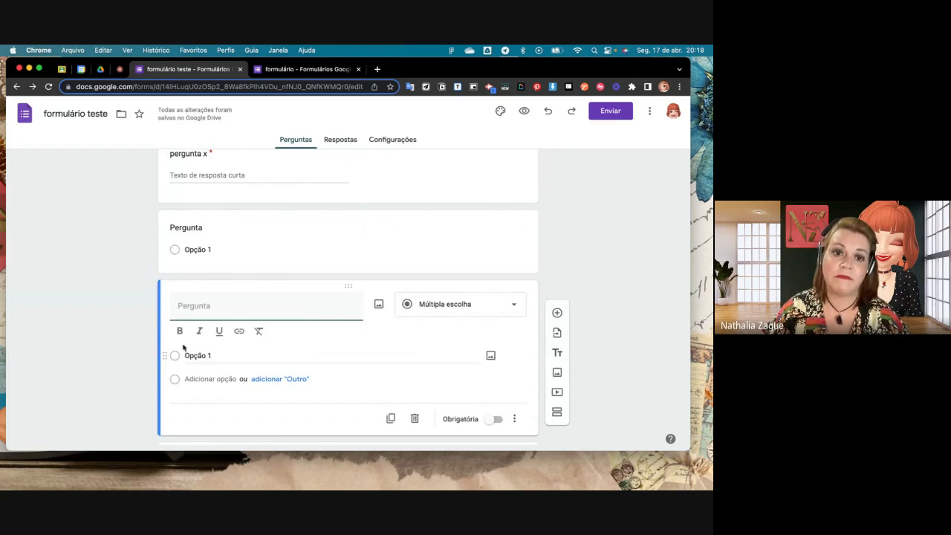
- Switch to the Google Meet call to check on the participants
{"action": "scroll", "coordinate": [296, 279], "scroll_direction": "down", "scroll_amount": 3}
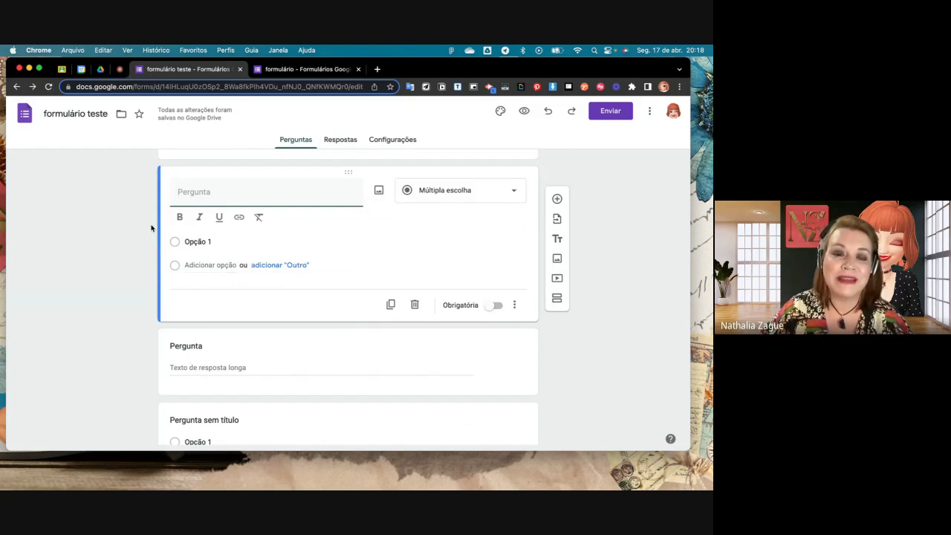
{"action": "left_click", "coordinate": [120, 69]}
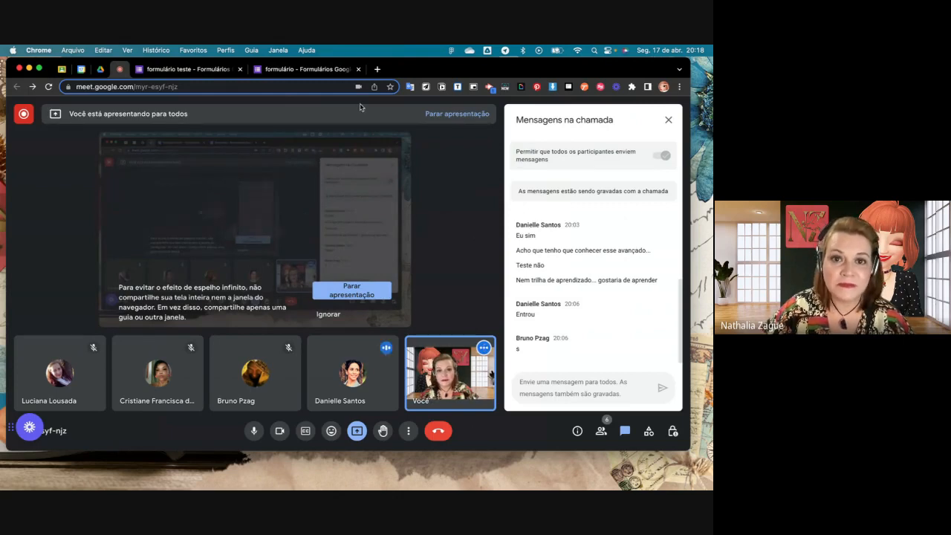
- Return from the call to the formulário teste form's question editor
{"action": "left_click", "coordinate": [322, 70]}
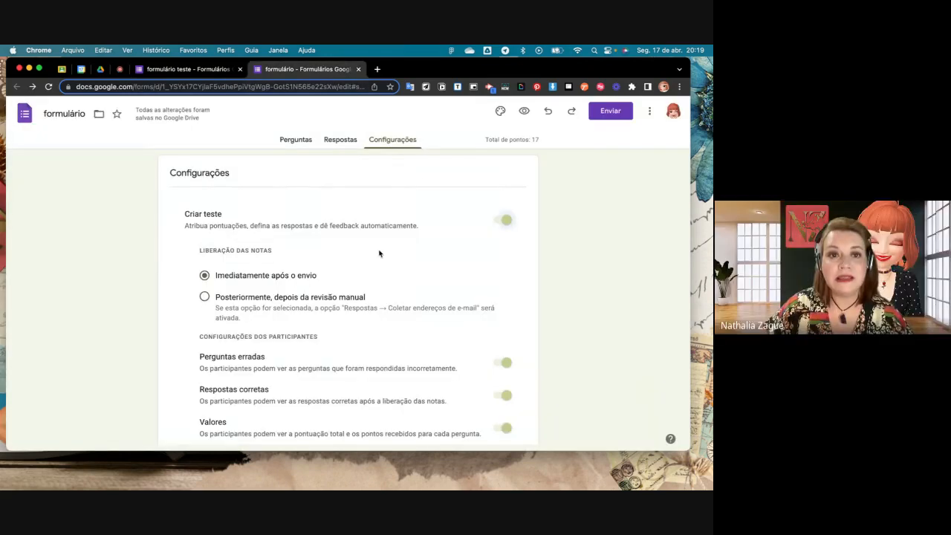
{"action": "left_click", "coordinate": [215, 70]}
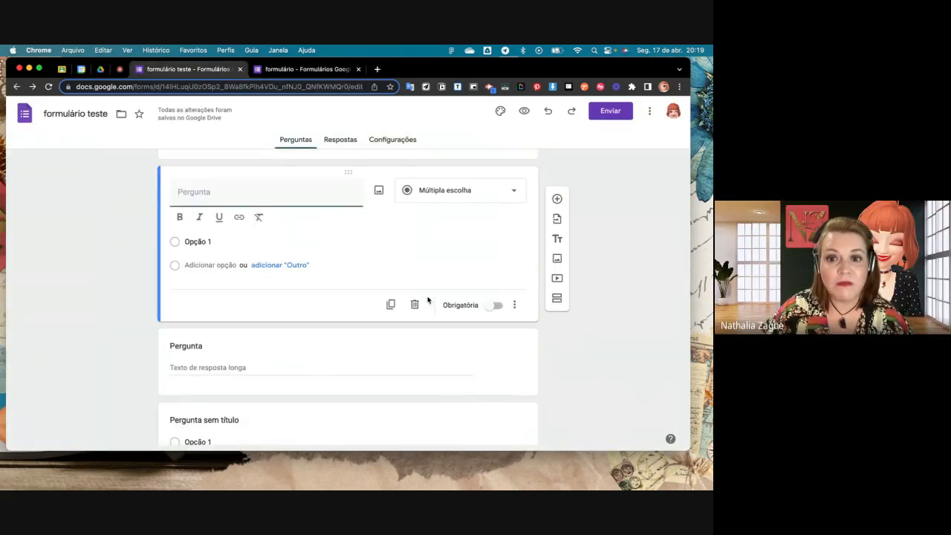
- Show the description field on the selected multiple-choice question and hide it again
{"action": "left_click", "coordinate": [514, 304]}
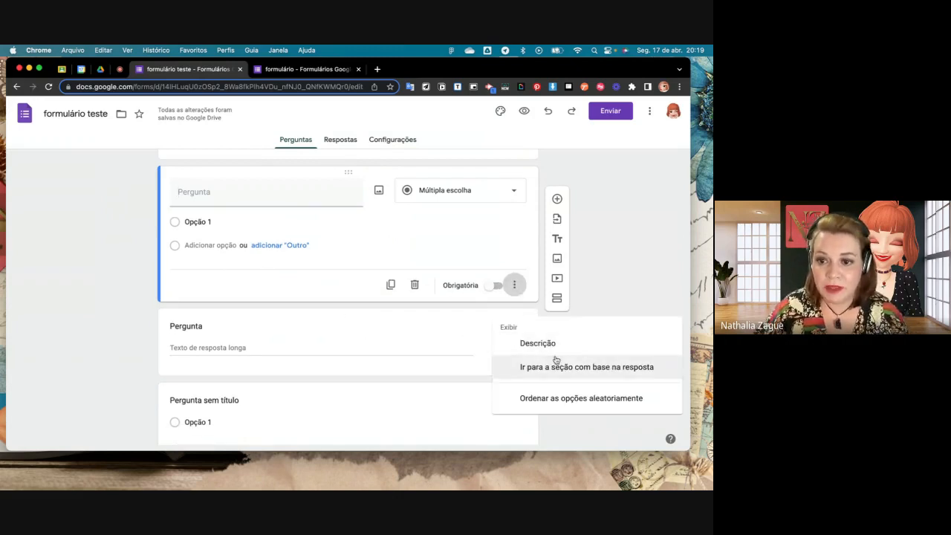
{"action": "left_click", "coordinate": [537, 343]}
{"action": "left_click", "coordinate": [514, 328]}
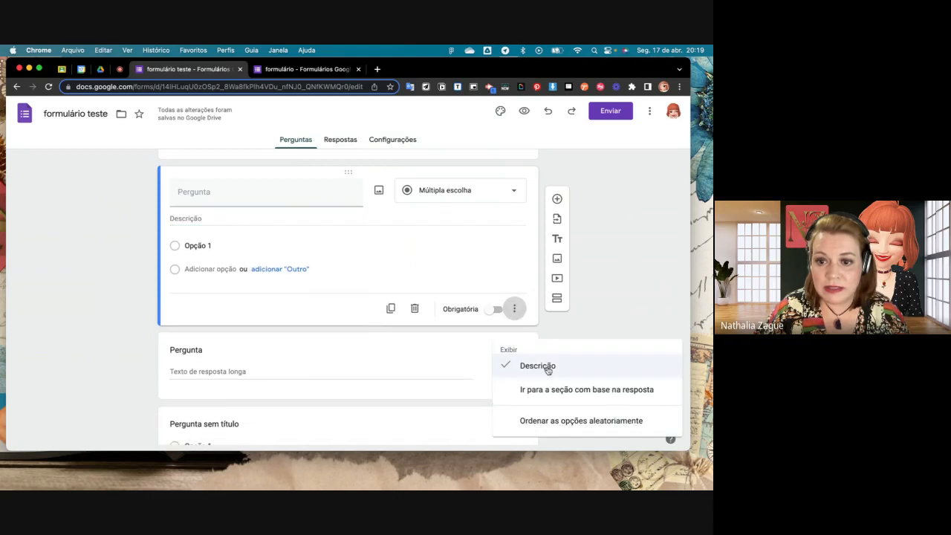
{"action": "left_click", "coordinate": [545, 365]}
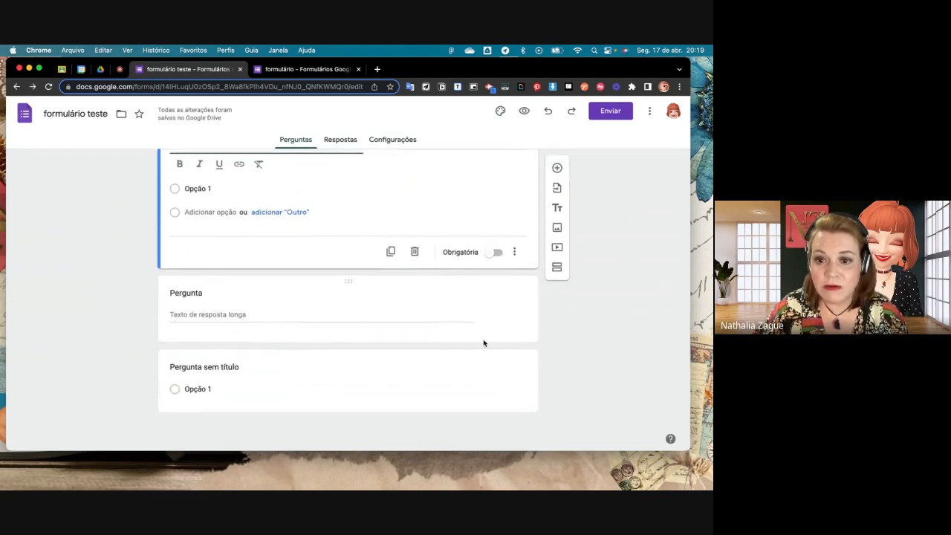
- Add response validation (Validação da resposta) to the paragraph question
{"action": "left_click", "coordinate": [483, 340]}
{"action": "left_click", "coordinate": [514, 345]}
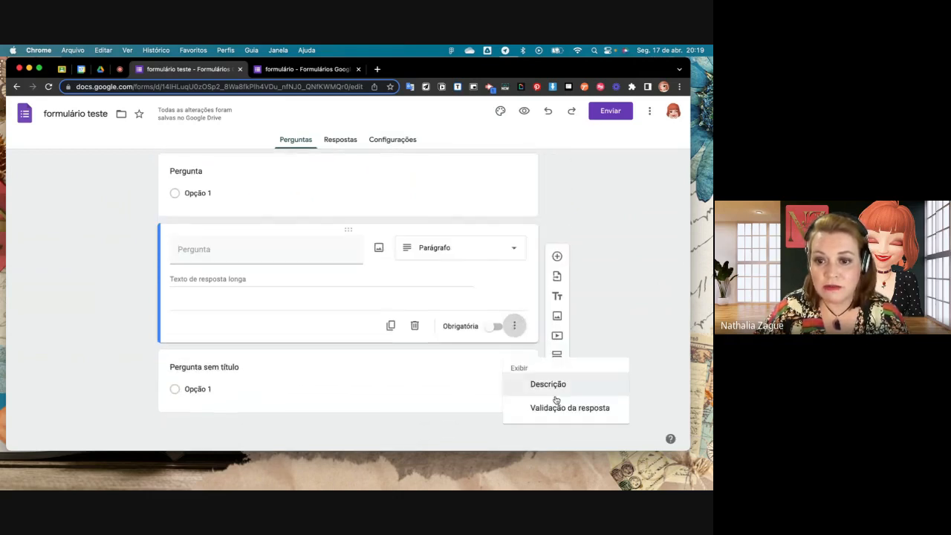
{"action": "left_click", "coordinate": [559, 407]}
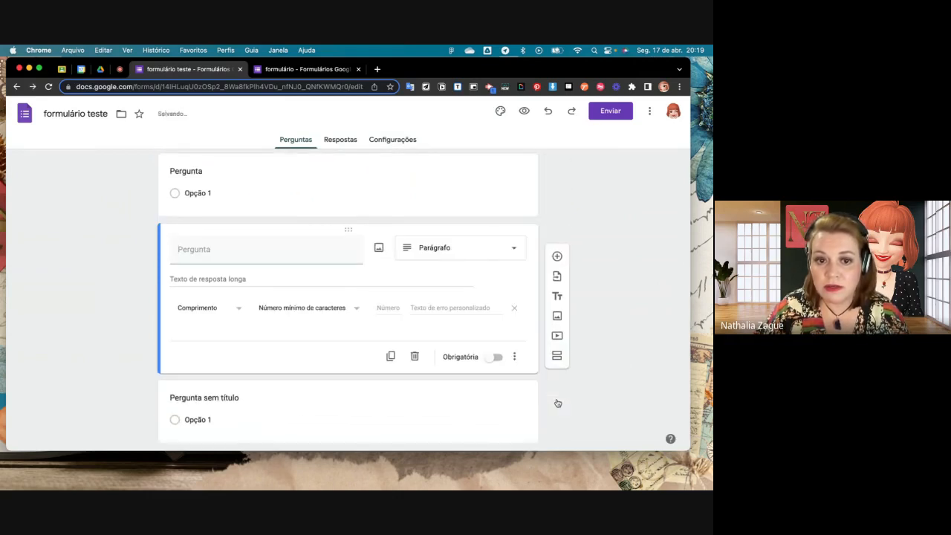
- Try Expressão regular as the paragraph question's validation type, then return it to Comprimento
{"action": "left_click", "coordinate": [230, 313]}
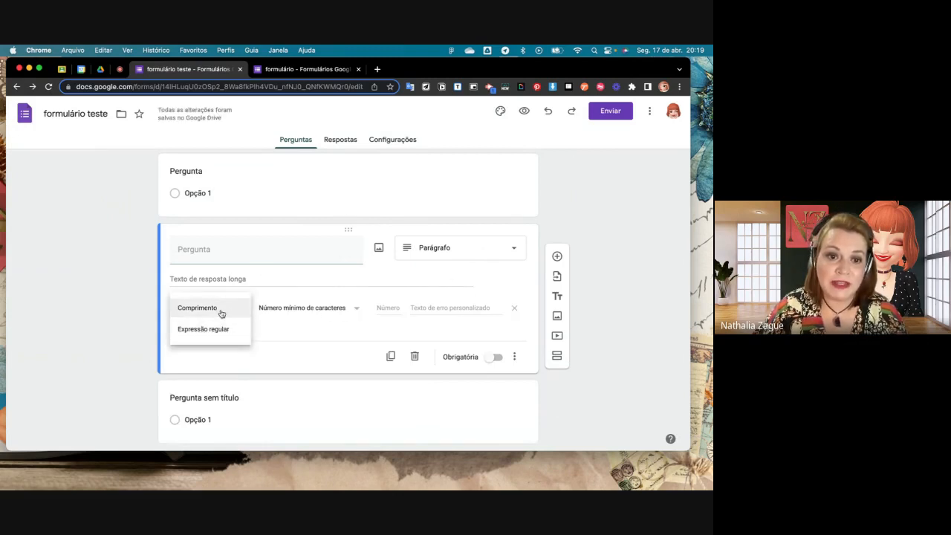
{"action": "left_click", "coordinate": [220, 330]}
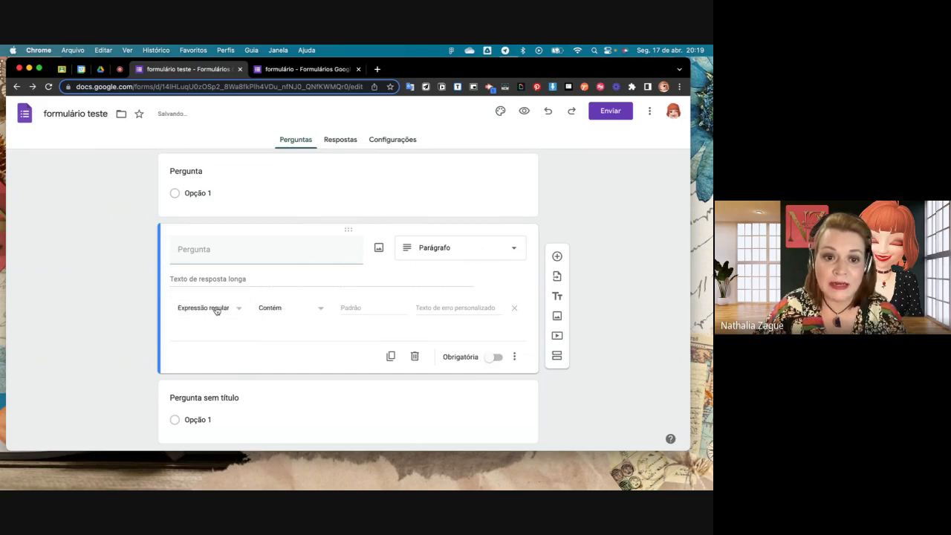
{"action": "left_click", "coordinate": [235, 313]}
{"action": "left_click", "coordinate": [212, 290]}
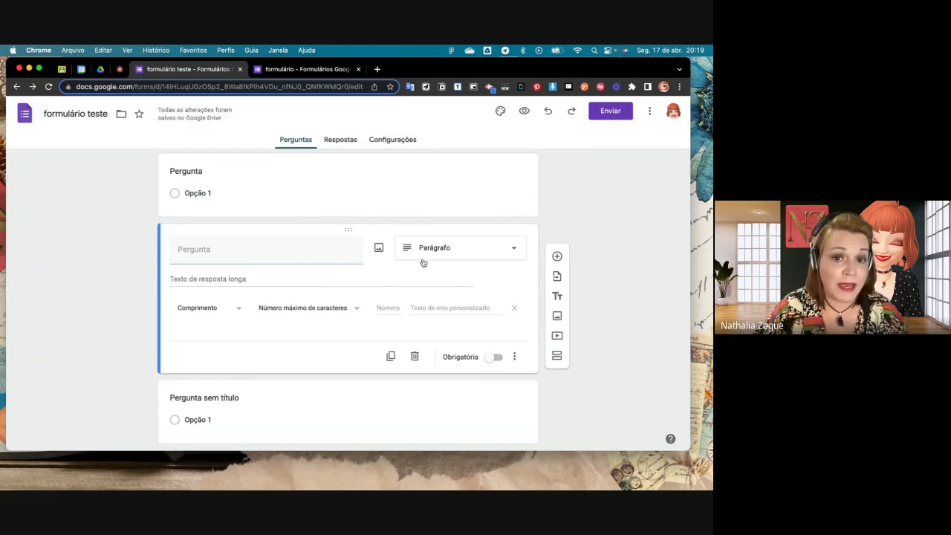
- Set the paragraph question's length validation to Número máximo de caracteres with a value of 500
{"action": "left_click", "coordinate": [381, 308]}
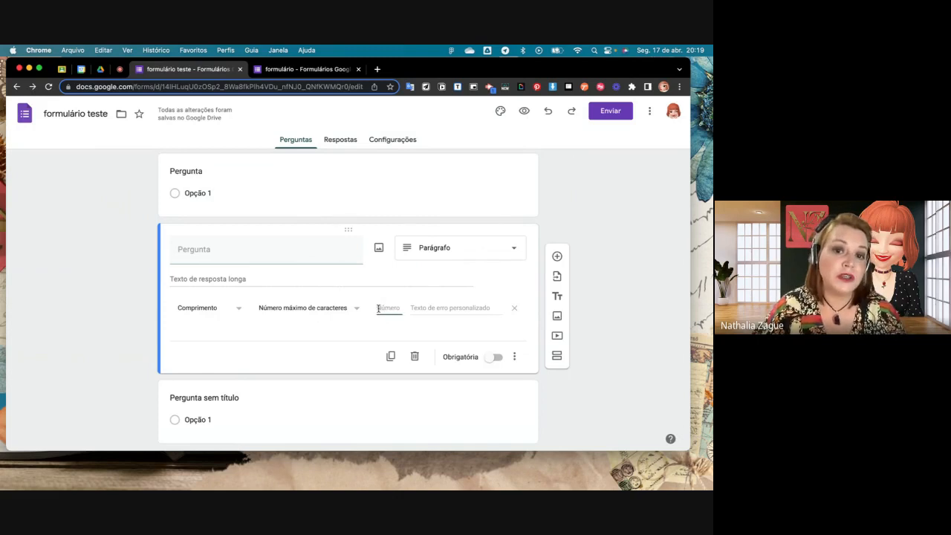
{"action": "left_click", "coordinate": [352, 309]}
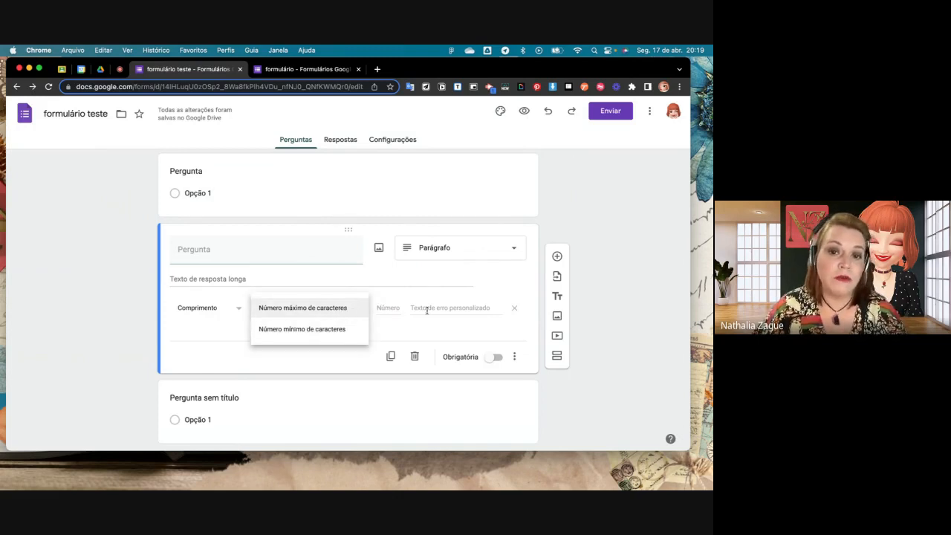
{"action": "left_click", "coordinate": [384, 308]}
{"action": "type", "text": "500"}
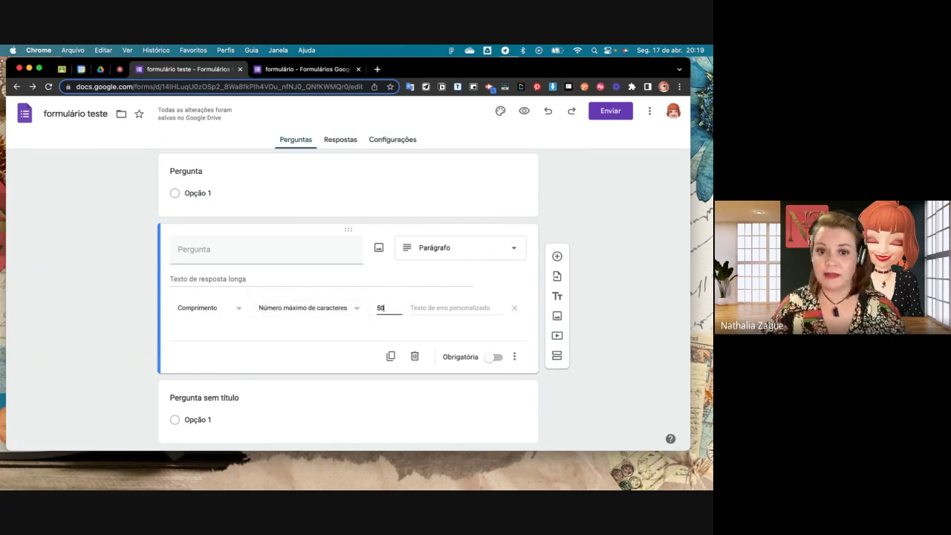
- Set the paragraph question's length validation to Número mínimo de caracteres with a value of 1000
{"action": "left_click", "coordinate": [346, 311]}
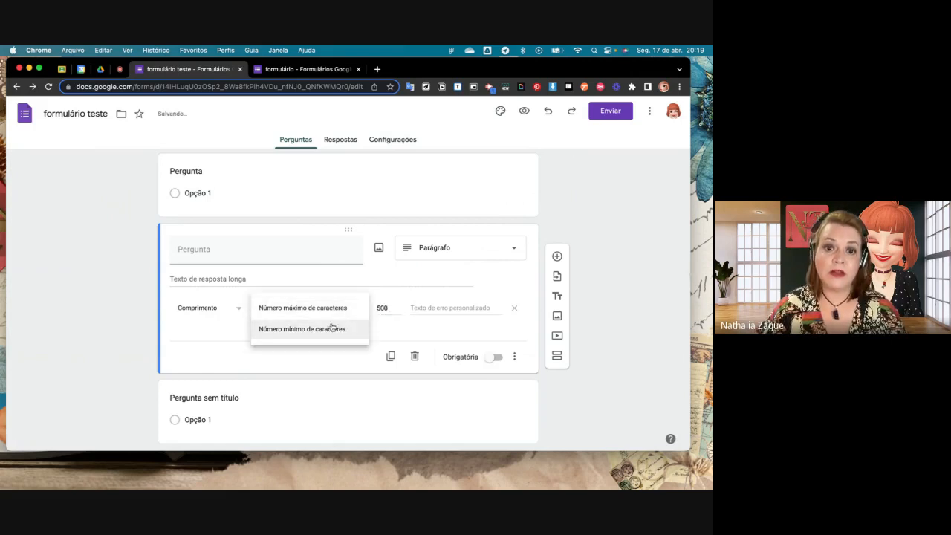
{"action": "left_click", "coordinate": [334, 329]}
{"action": "left_click_drag", "start_coordinate": [385, 307], "coordinate": [376, 310]}
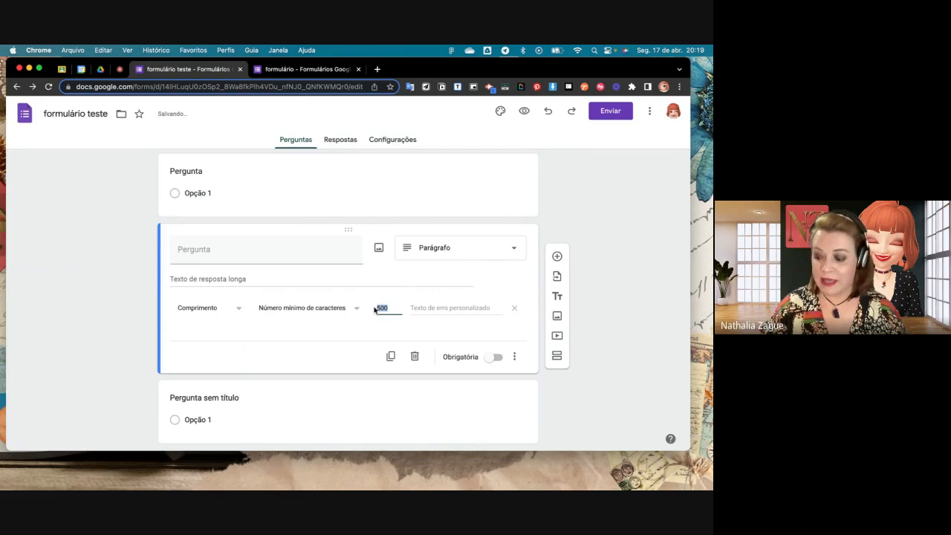
{"action": "type", "text": "1000"}
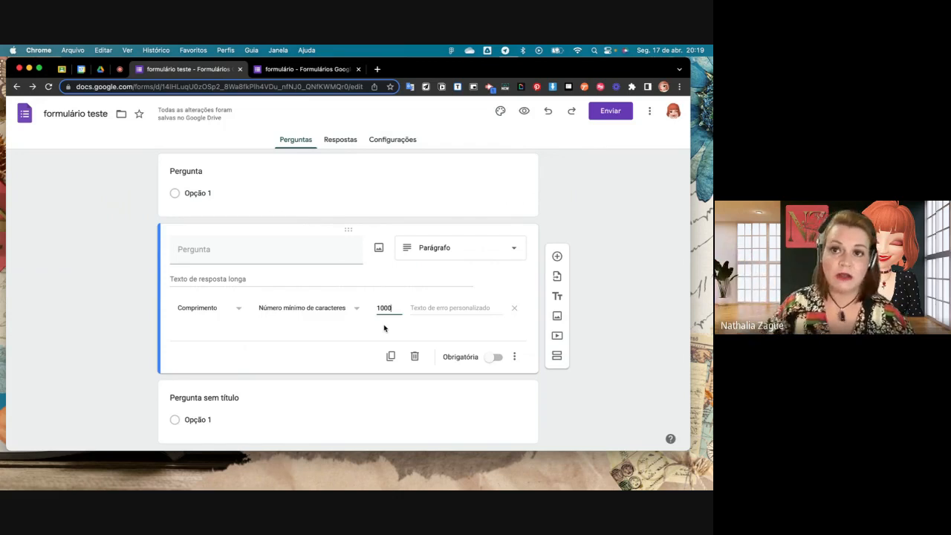
{"action": "left_click", "coordinate": [446, 307]}
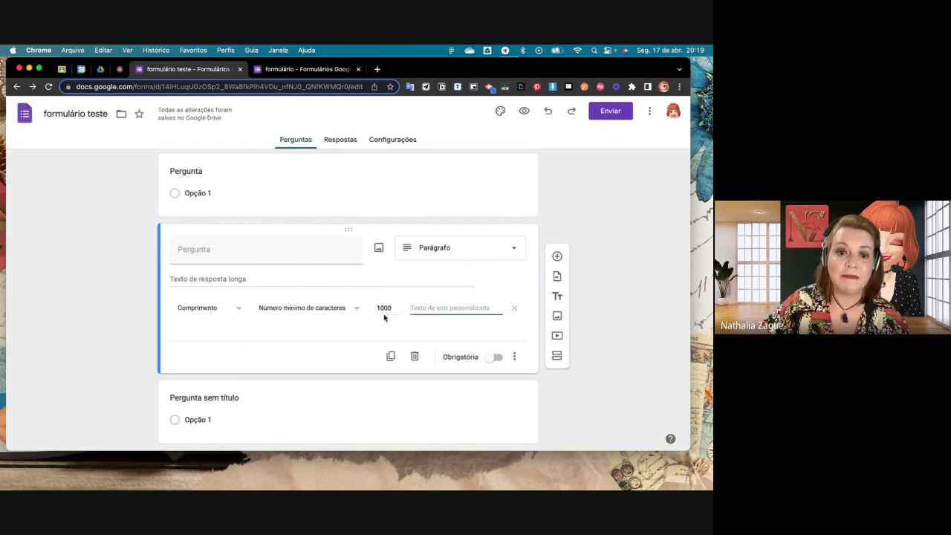
- Add response validation to the short-answer question pergunta x and review its rule types and number conditions
{"action": "scroll", "coordinate": [384, 315], "scroll_direction": "down", "scroll_amount": 2}
{"action": "scroll", "coordinate": [381, 349], "scroll_direction": "up", "scroll_amount": 5}
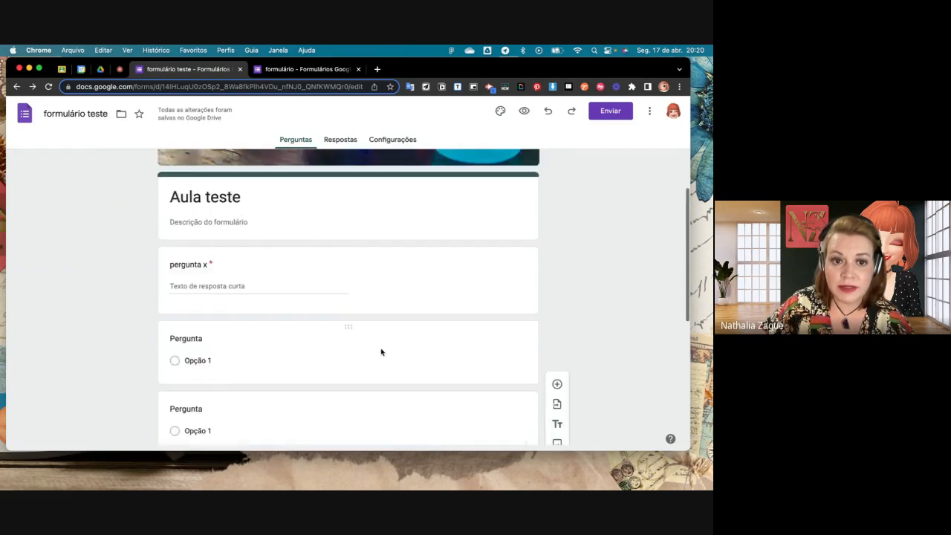
{"action": "left_click", "coordinate": [362, 280]}
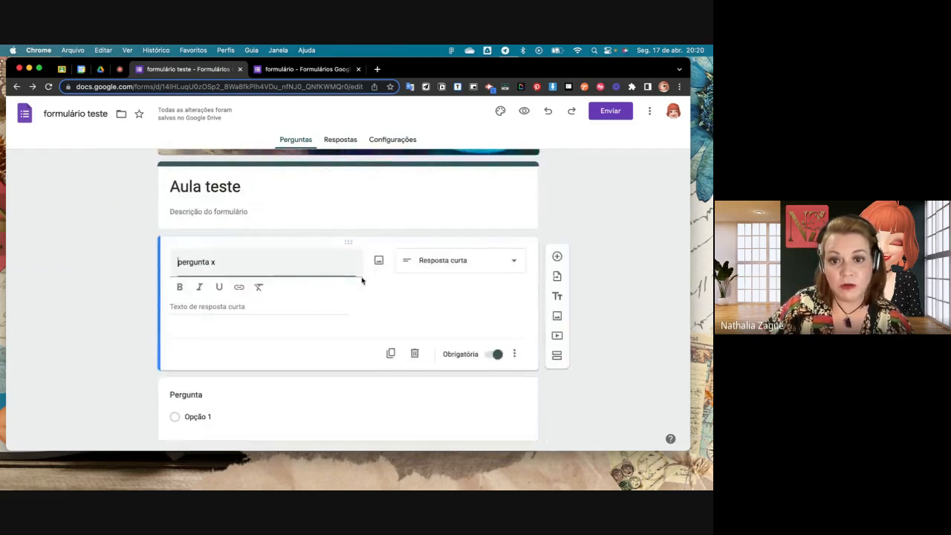
{"action": "left_click", "coordinate": [515, 355]}
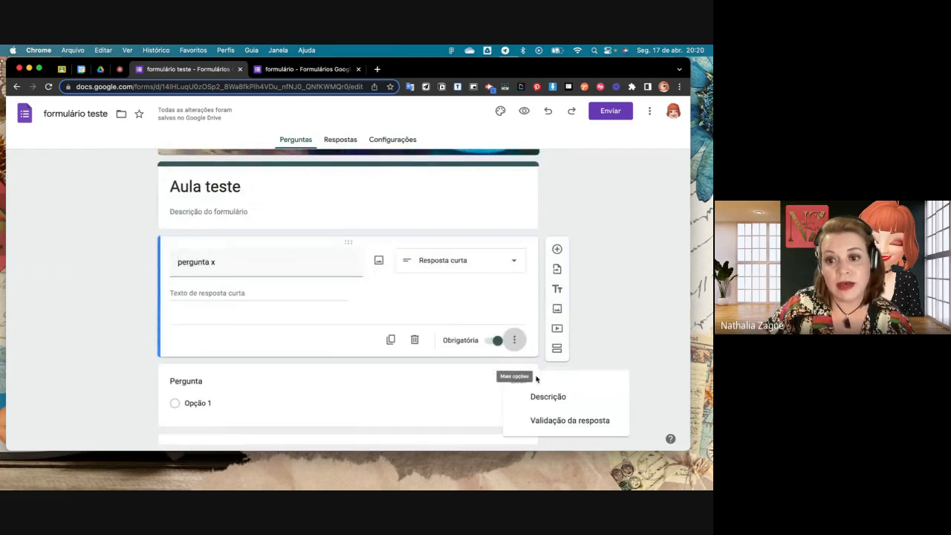
{"action": "left_click", "coordinate": [569, 420]}
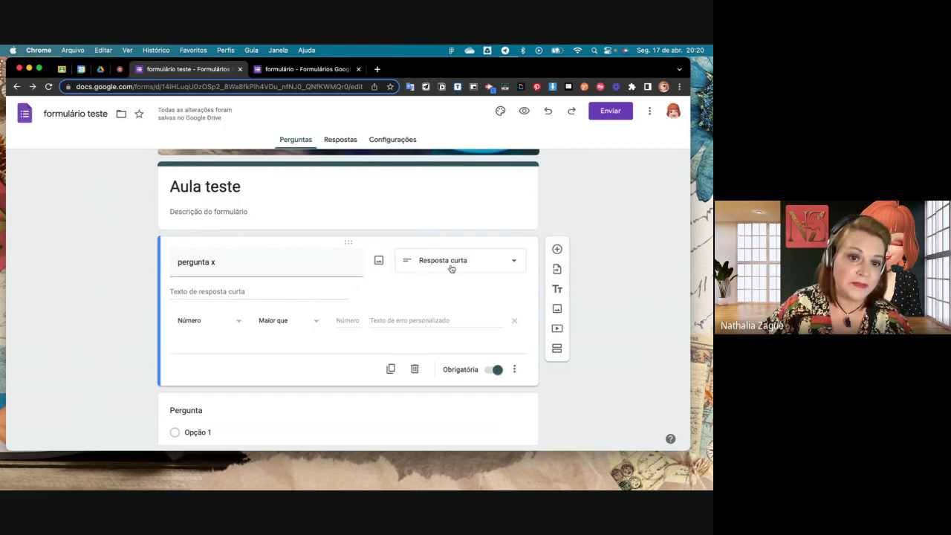
{"action": "left_click", "coordinate": [237, 324]}
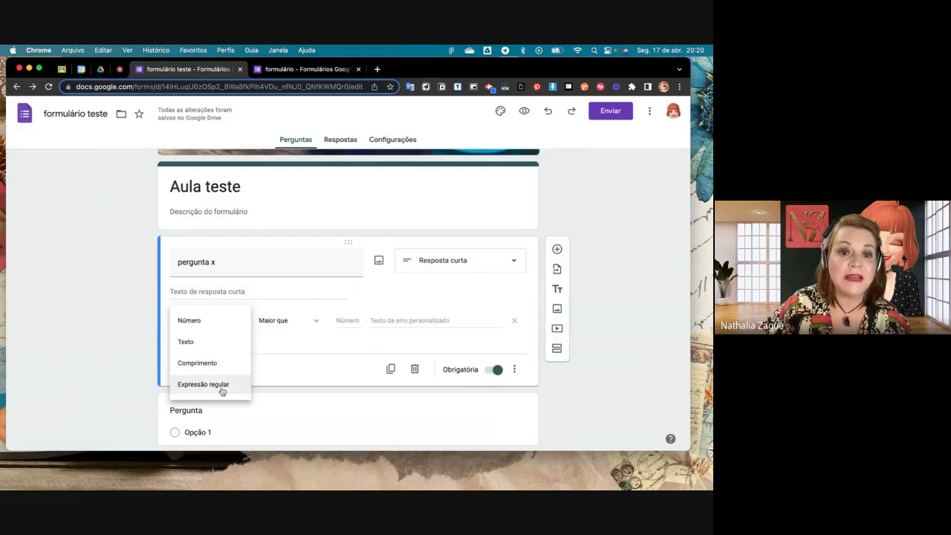
{"action": "left_click", "coordinate": [323, 325]}
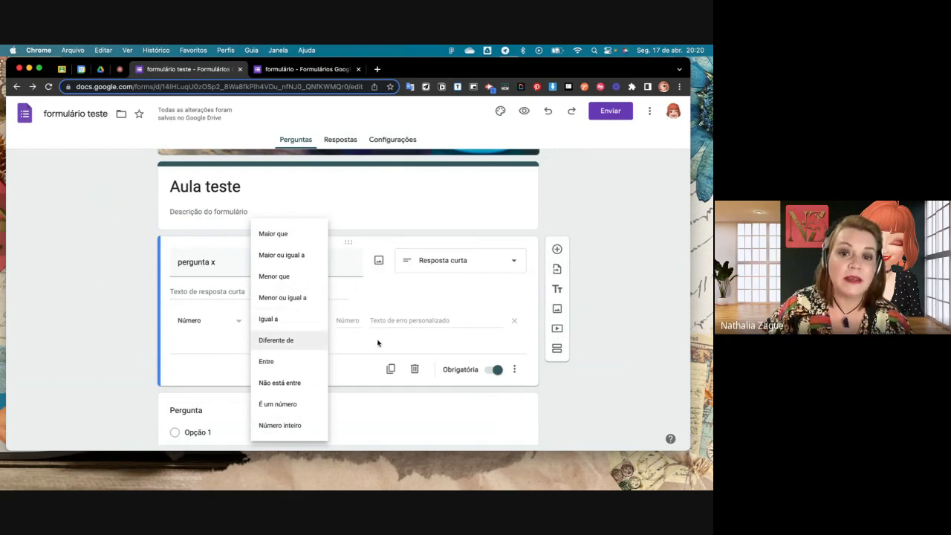
{"action": "left_click", "coordinate": [356, 321]}
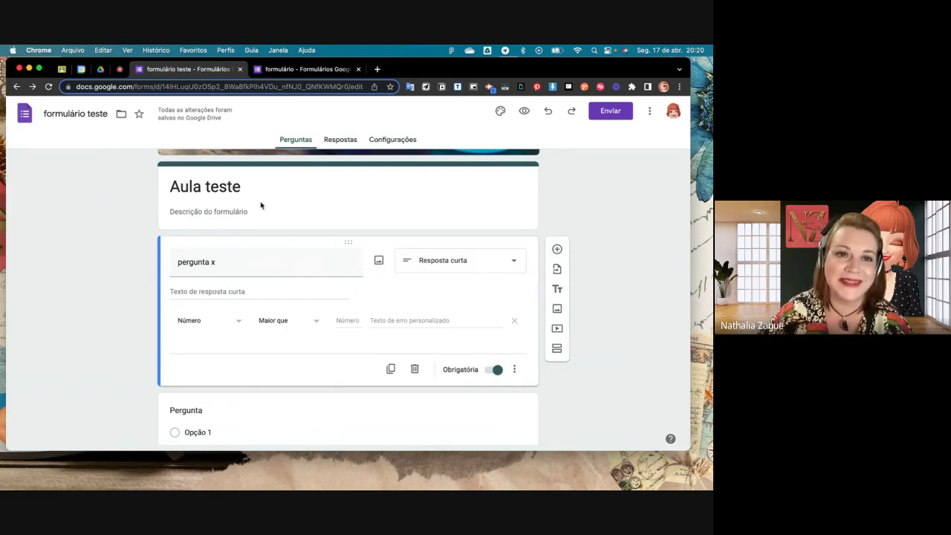
- Check the Google Meet call and return to the formulário teste form
{"action": "left_click", "coordinate": [119, 68]}
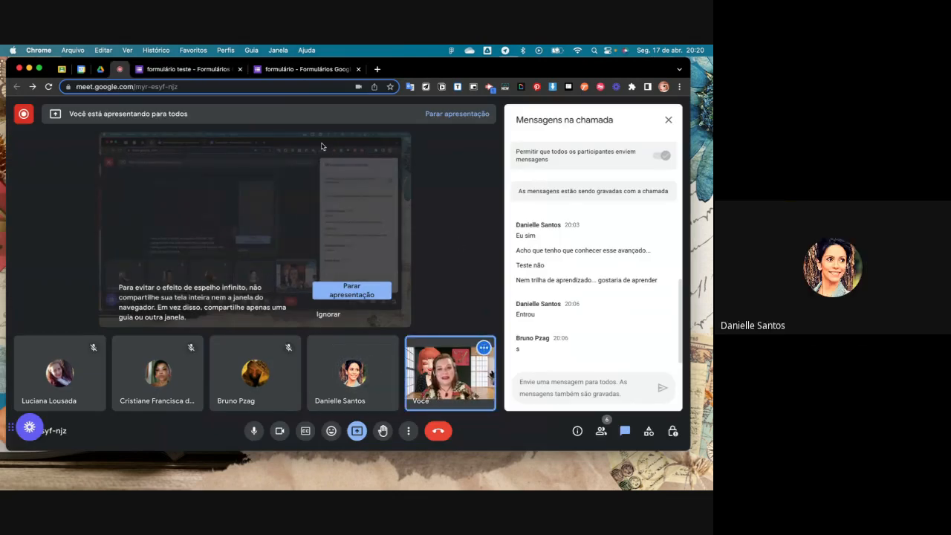
{"action": "left_click", "coordinate": [306, 69]}
{"action": "left_click", "coordinate": [187, 69]}
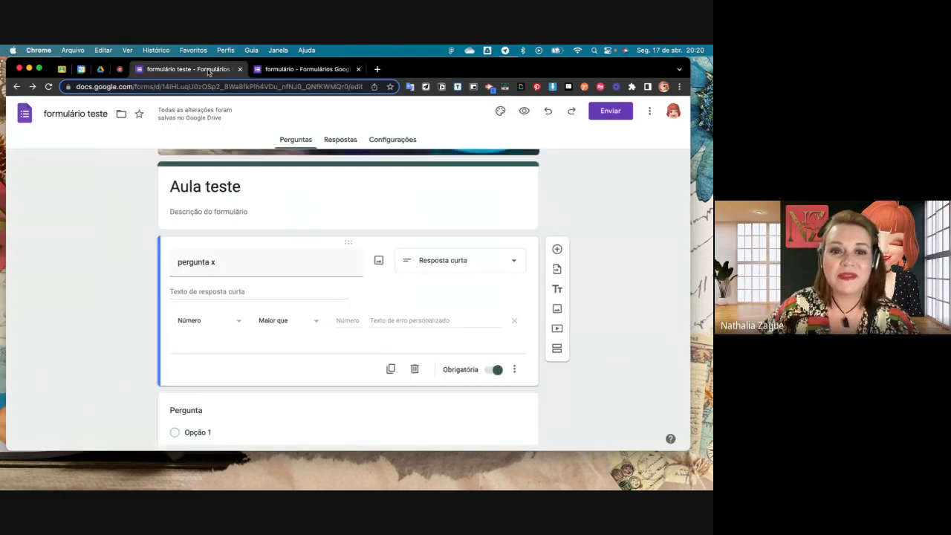
- Add Opção 2, Opção 3, Opção 4 and an "Outro" option to the multiple-choice question directly below pergunta x
{"action": "scroll", "coordinate": [405, 395], "scroll_direction": "down", "scroll_amount": 5}
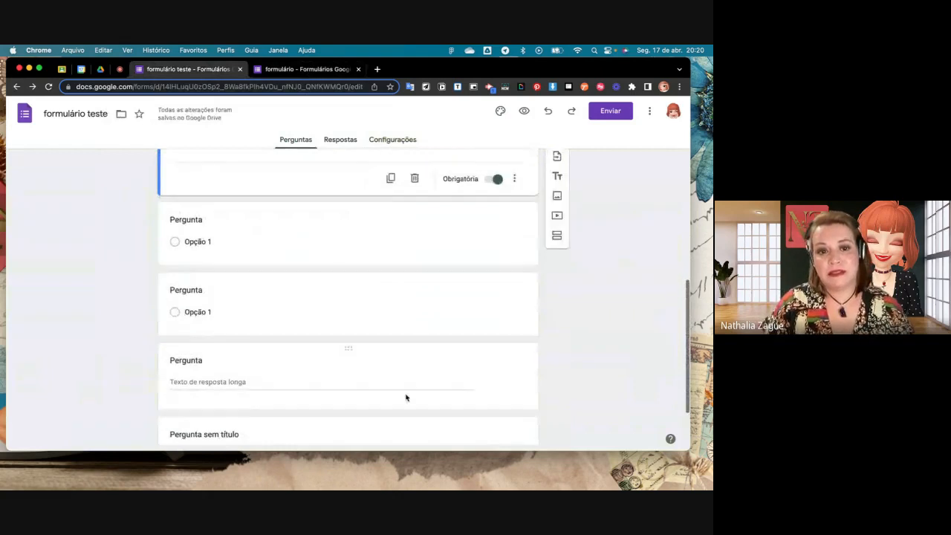
{"action": "scroll", "coordinate": [410, 364], "scroll_direction": "up", "scroll_amount": 1}
{"action": "left_click", "coordinate": [445, 257]}
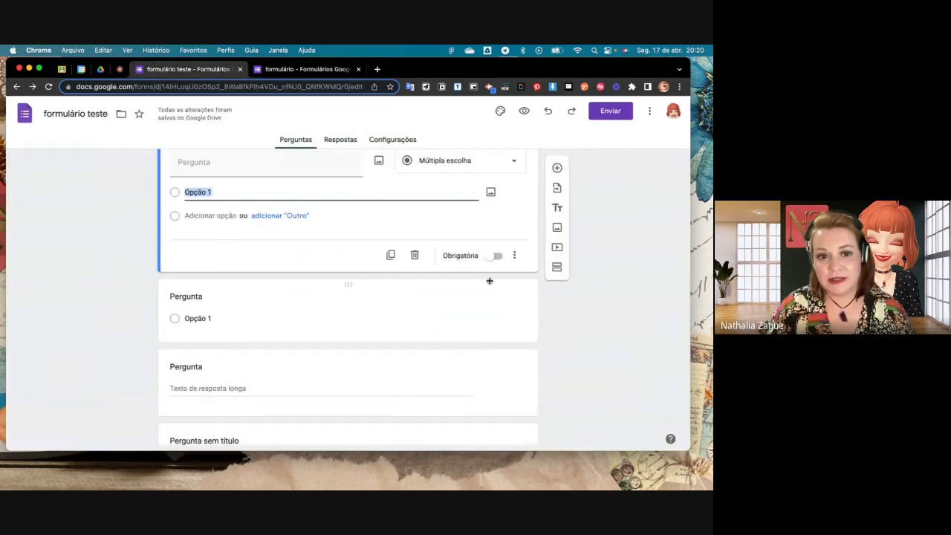
{"action": "scroll", "coordinate": [385, 229], "scroll_direction": "up", "scroll_amount": 2}
{"action": "left_click", "coordinate": [510, 242]}
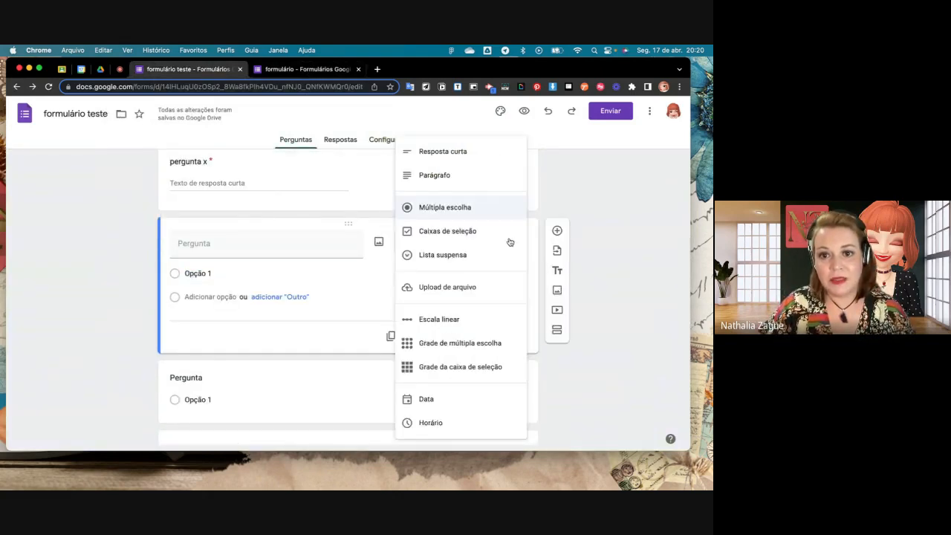
{"action": "left_click", "coordinate": [291, 274]}
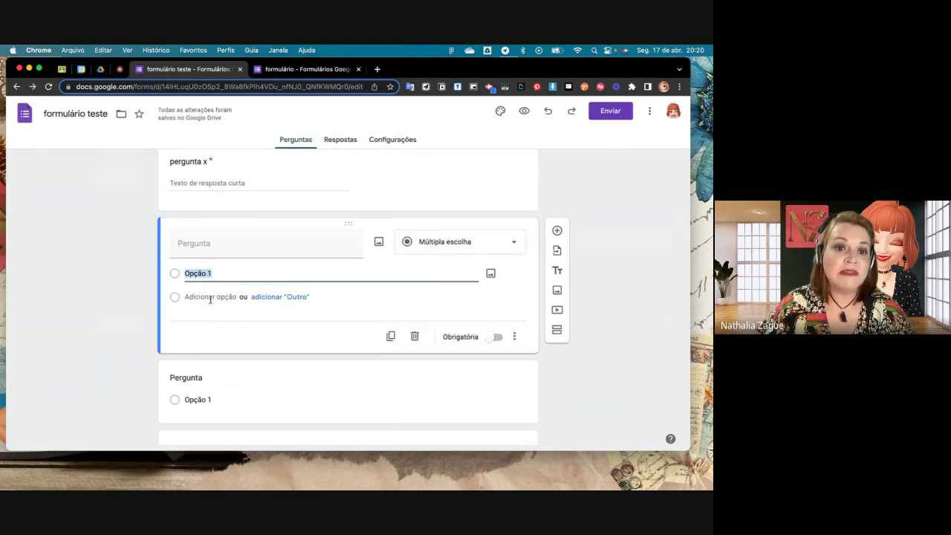
{"action": "left_click", "coordinate": [210, 297]}
{"action": "left_click", "coordinate": [209, 321]}
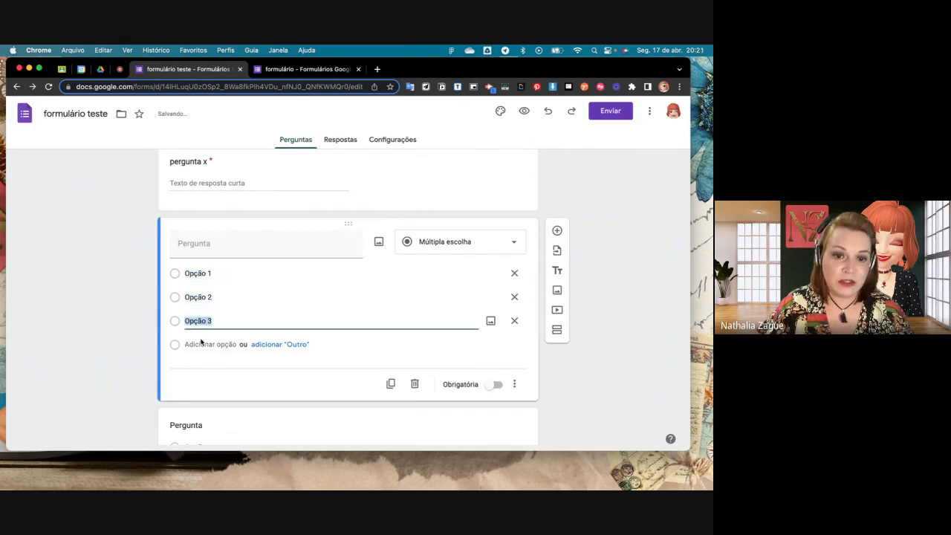
{"action": "left_click", "coordinate": [201, 344]}
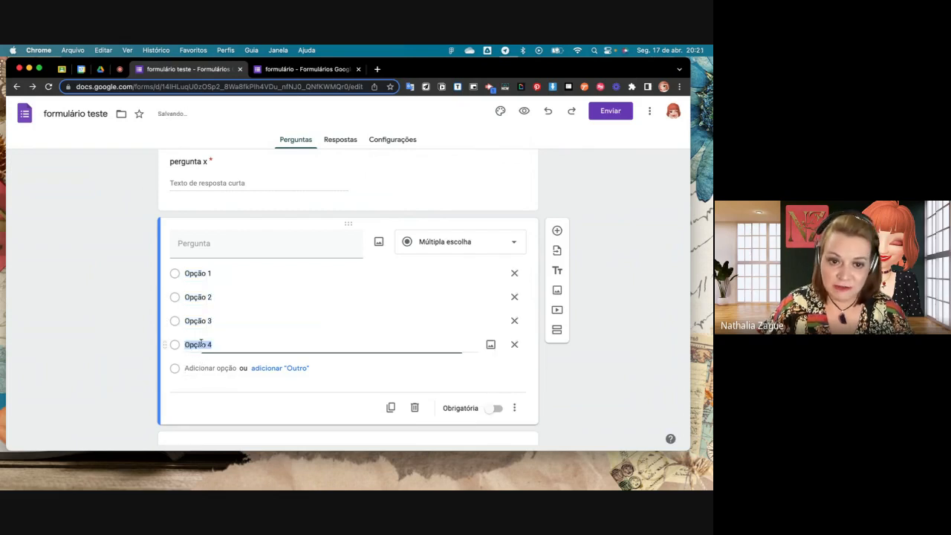
{"action": "left_click", "coordinate": [294, 368]}
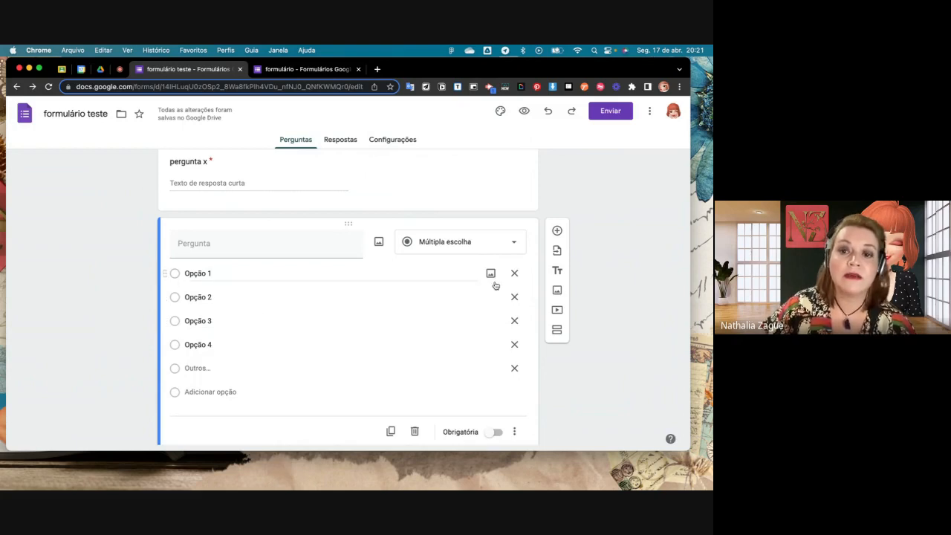
- Title the multiple-choice question directly below pergunta x "Qual a capital do Brasil?"
{"action": "left_click", "coordinate": [283, 250]}
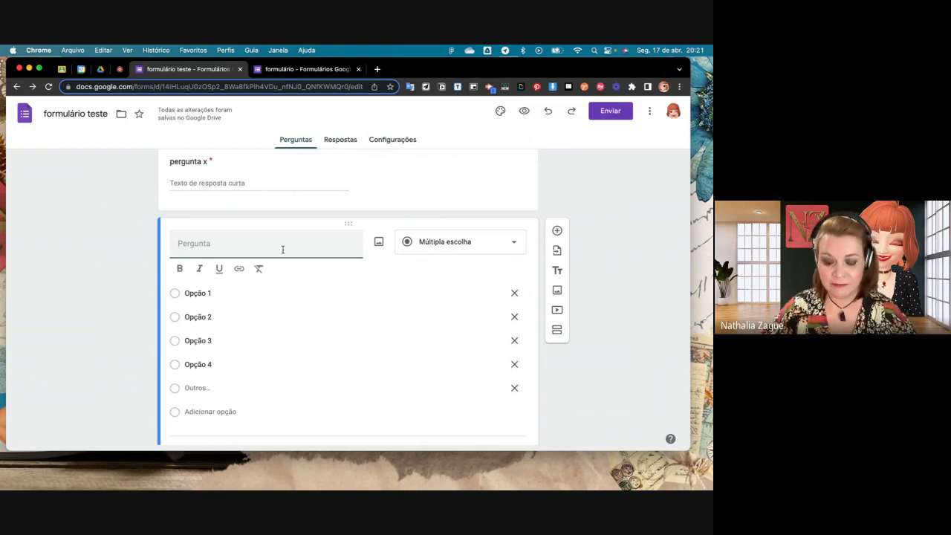
{"action": "type", "text": "Qual"}
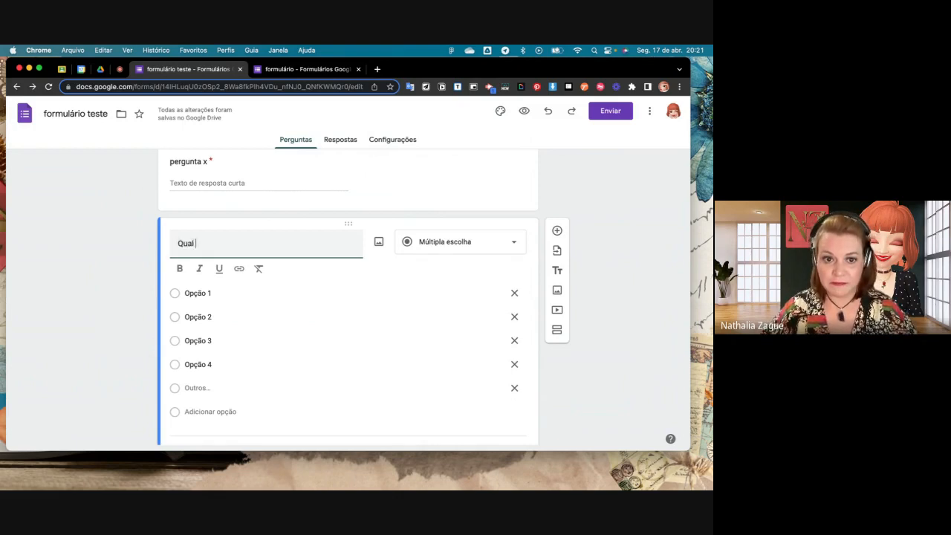
{"action": "type", "text": " a capital"}
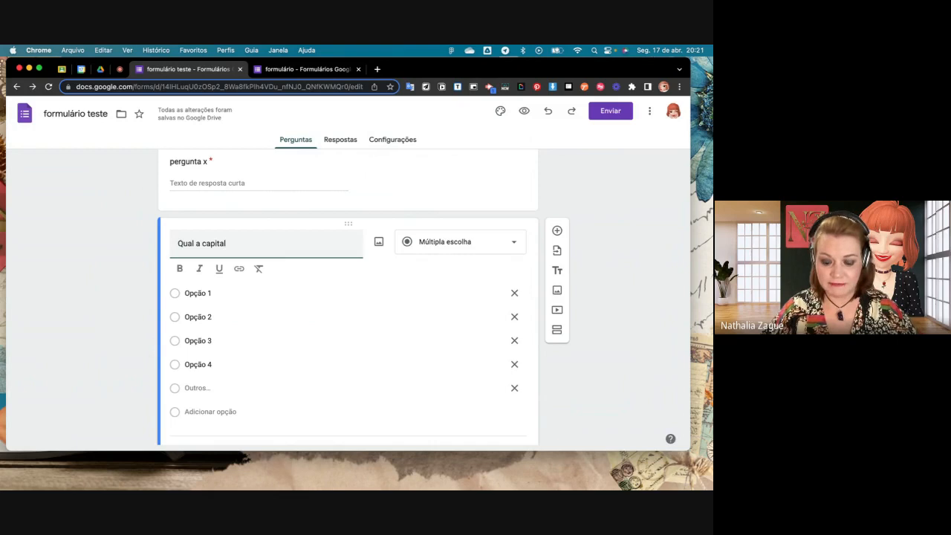
{"action": "type", "text": " do Bra"}
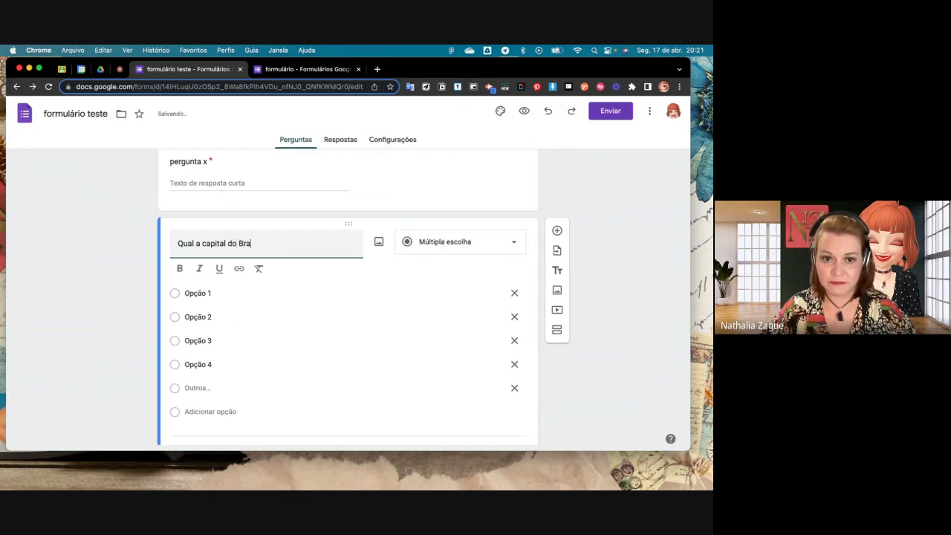
{"action": "type", "text": "sil?"}
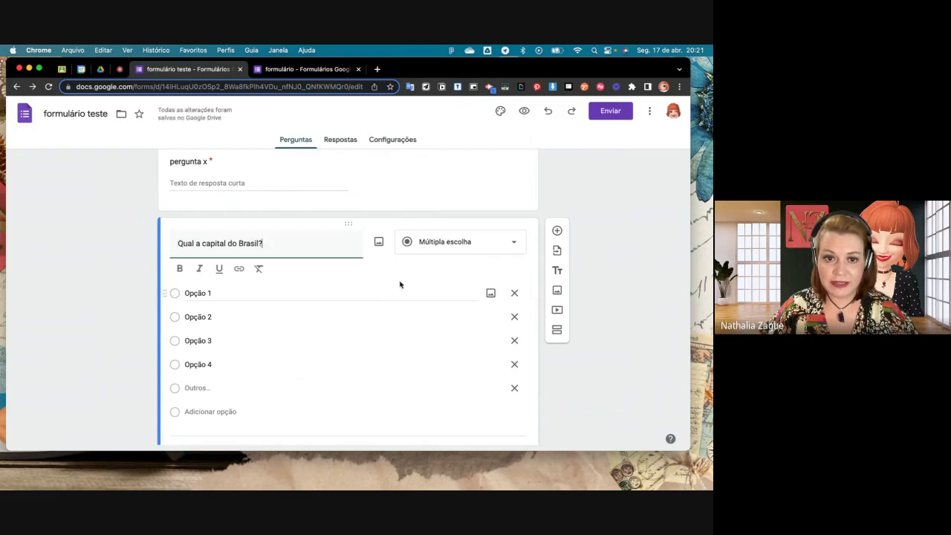
{"action": "left_click", "coordinate": [376, 286]}
{"action": "left_click", "coordinate": [304, 247]}
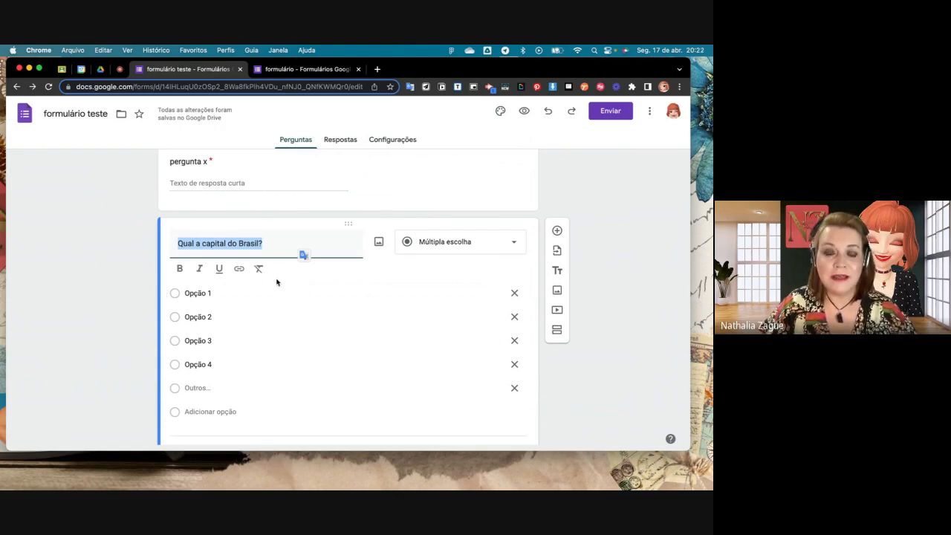
{"action": "left_click", "coordinate": [208, 293]}
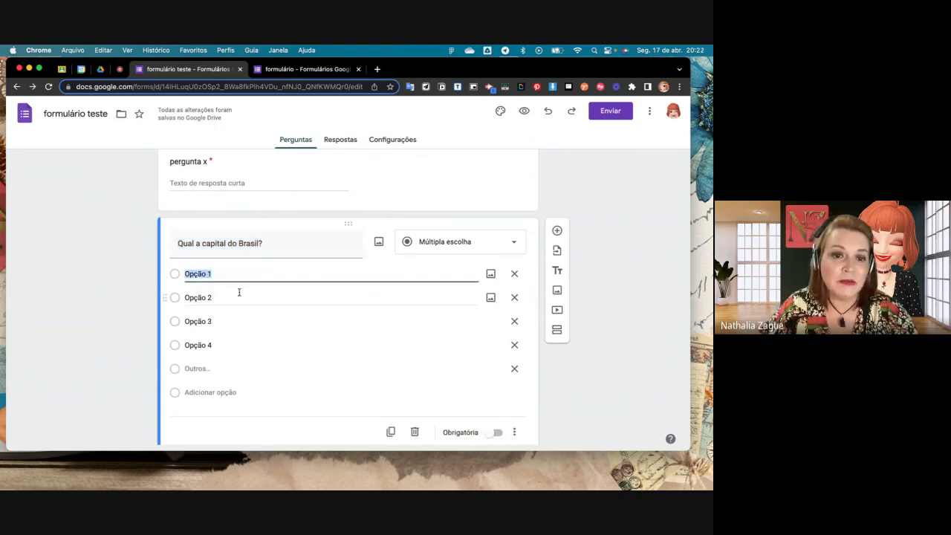
{"action": "scroll", "coordinate": [238, 294], "scroll_direction": "up", "scroll_amount": 3}
{"action": "scroll", "coordinate": [337, 361], "scroll_direction": "down", "scroll_amount": 5}
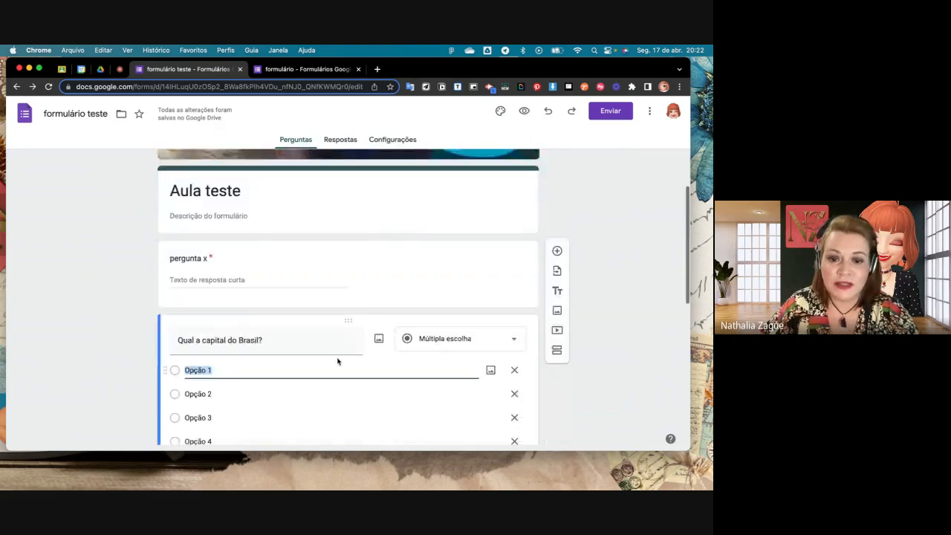
{"action": "scroll", "coordinate": [337, 361], "scroll_direction": "down", "scroll_amount": 1}
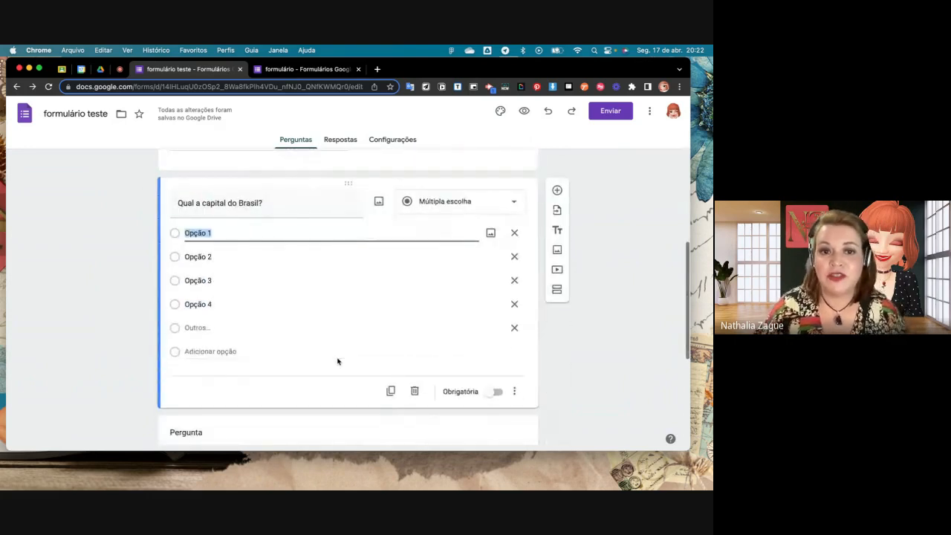
{"action": "left_click", "coordinate": [287, 210]}
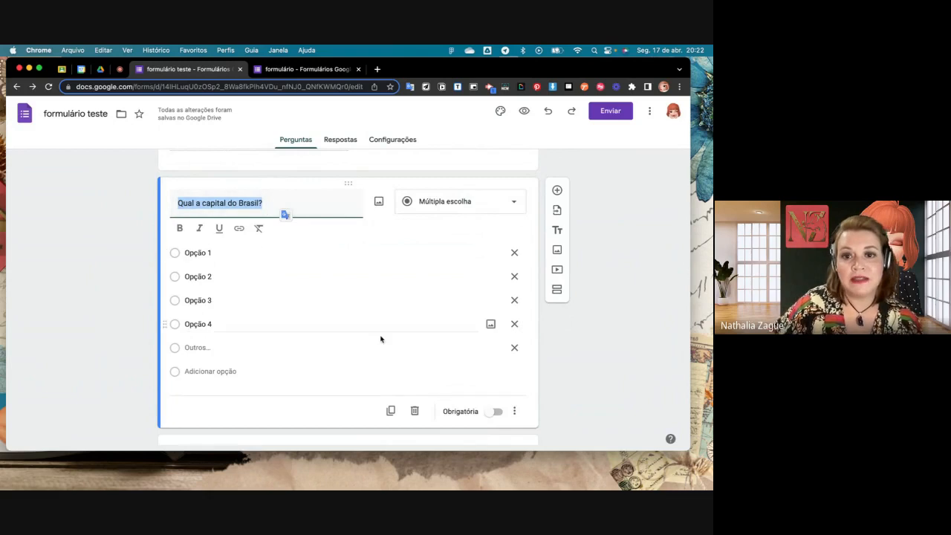
- Change the untitled question directly below "Qual a capital do Brasil?" to the Caixas de seleção type
{"action": "scroll", "coordinate": [381, 339], "scroll_direction": "down", "scroll_amount": 1}
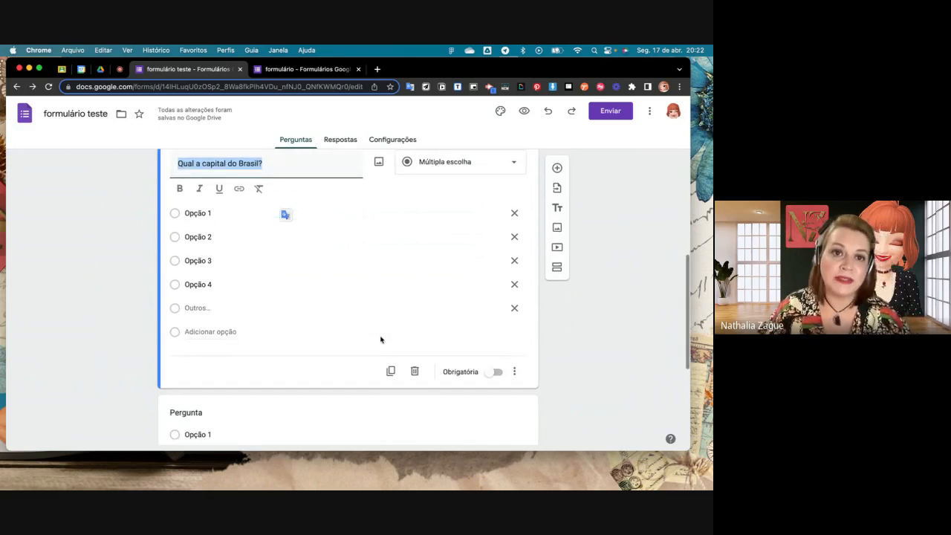
{"action": "scroll", "coordinate": [381, 340], "scroll_direction": "down", "scroll_amount": 3}
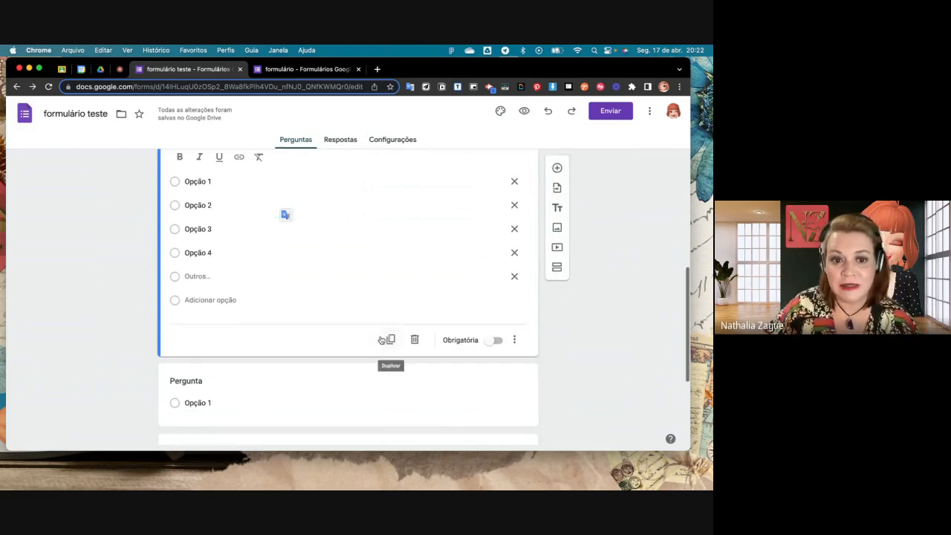
{"action": "left_click", "coordinate": [428, 329]}
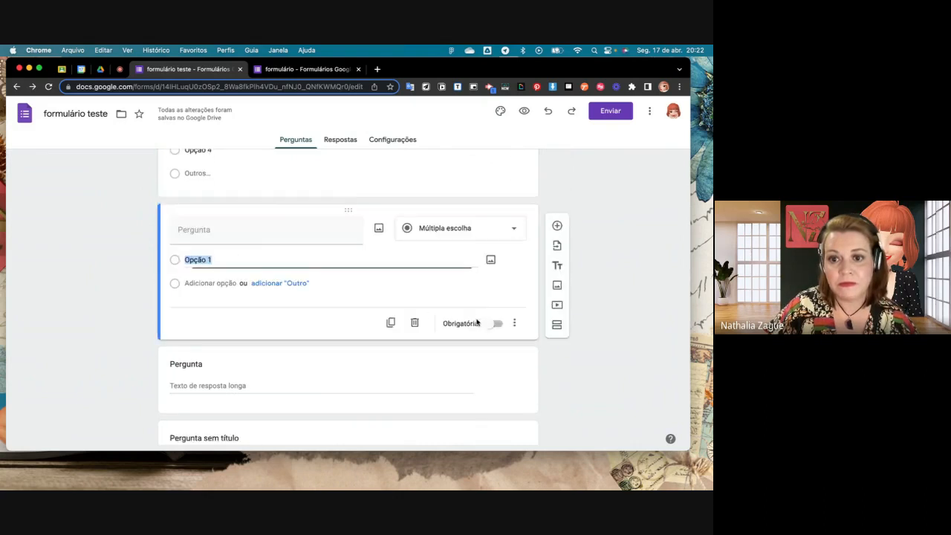
{"action": "left_click", "coordinate": [513, 227]}
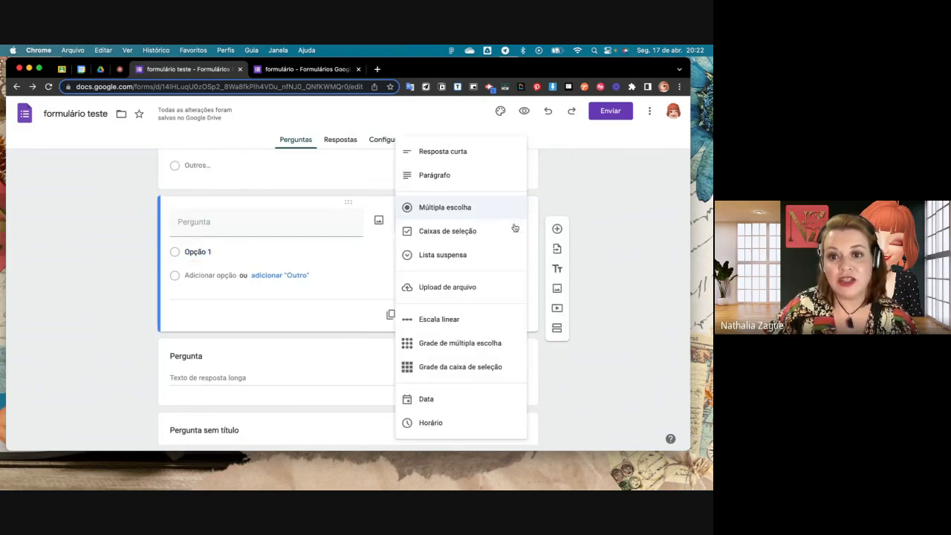
{"action": "left_click", "coordinate": [496, 232]}
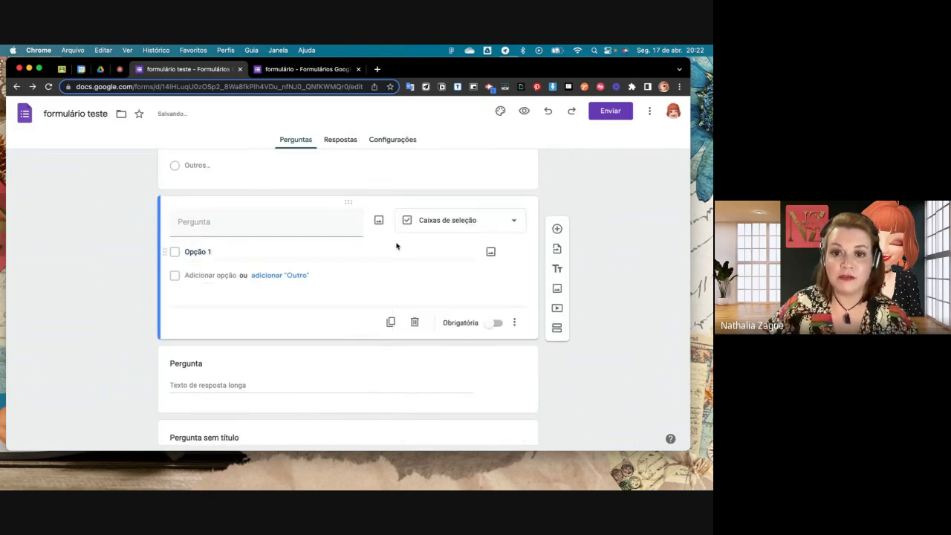
- Add Opção 2, Opção 3, Opção 4, Opção 5 and an "Outro" option to the Caixas de seleção question
{"action": "scroll", "coordinate": [394, 244], "scroll_direction": "up", "scroll_amount": 3}
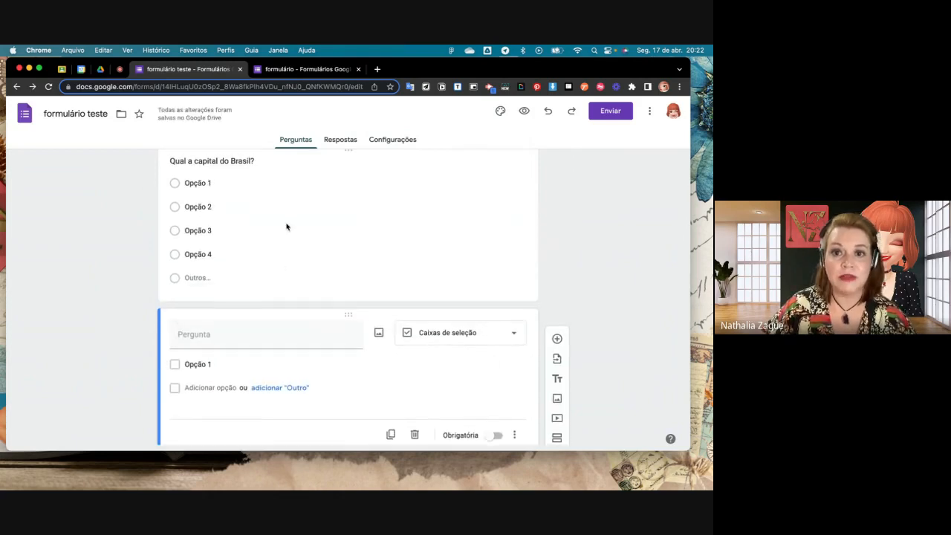
{"action": "scroll", "coordinate": [389, 269], "scroll_direction": "up", "scroll_amount": 2}
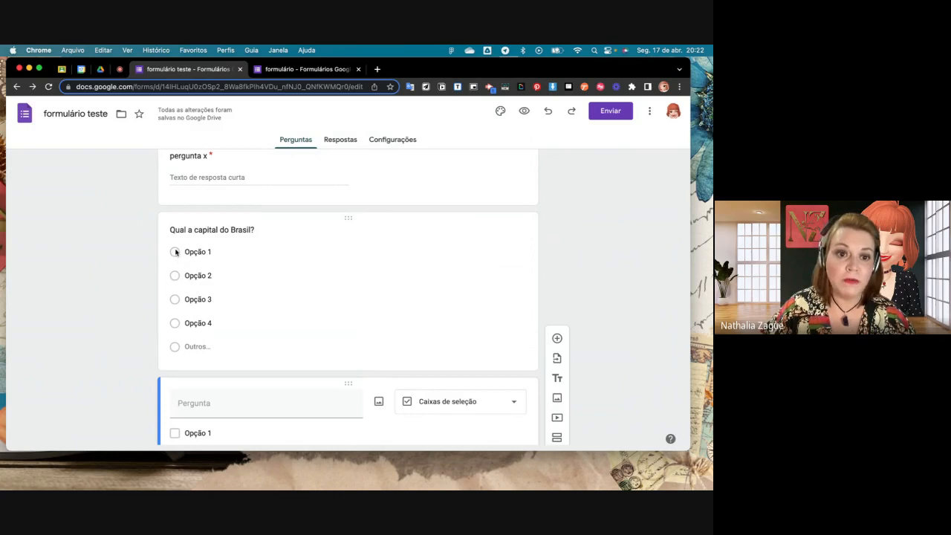
{"action": "scroll", "coordinate": [173, 319], "scroll_direction": "down", "scroll_amount": 2}
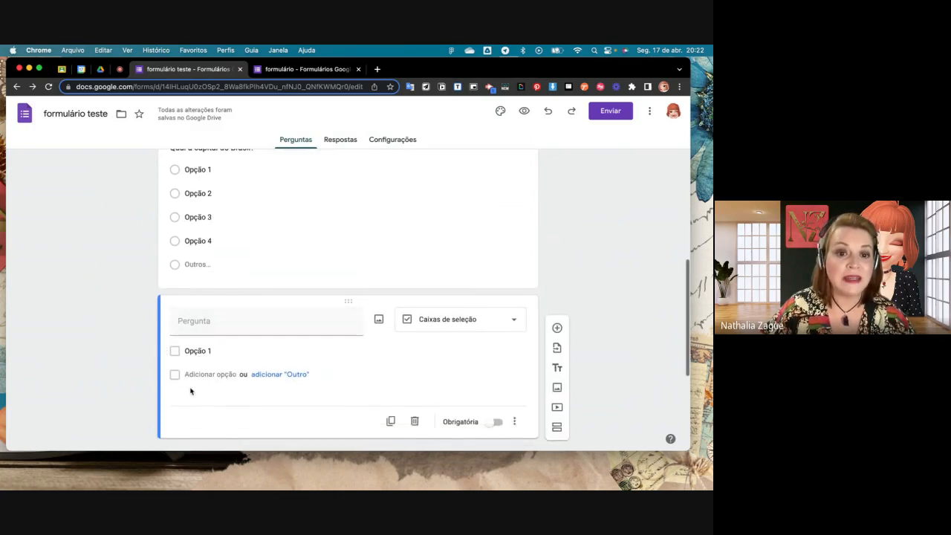
{"action": "left_click", "coordinate": [195, 374]}
{"action": "left_click", "coordinate": [197, 398]}
{"action": "left_click", "coordinate": [204, 422]}
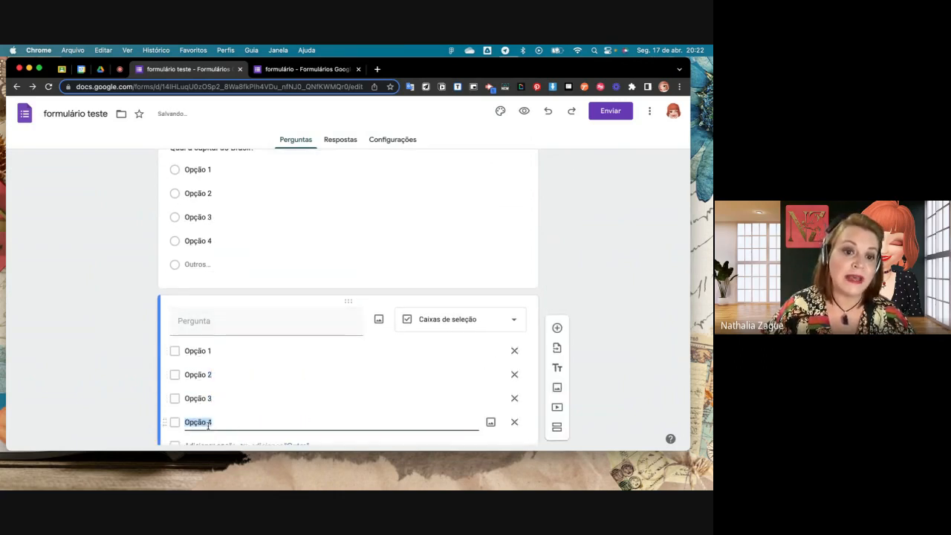
{"action": "scroll", "coordinate": [206, 409], "scroll_direction": "down", "scroll_amount": 2}
{"action": "left_click", "coordinate": [206, 381]}
{"action": "left_click", "coordinate": [299, 406]}
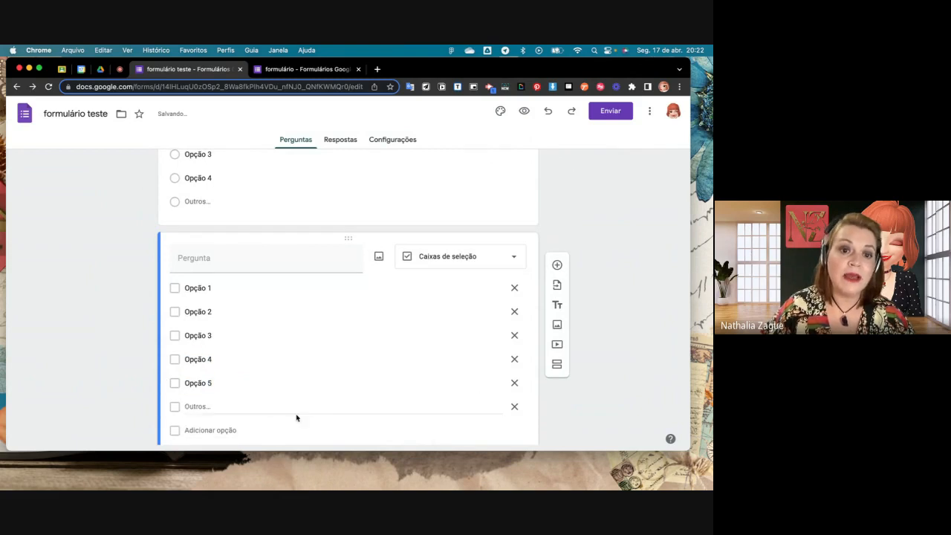
- Preview the form and test single selection in "Qual a capital do Brasil?" by alternating between Opção 1, Opção 2 and Opção 3
{"action": "scroll", "coordinate": [386, 380], "scroll_direction": "down", "scroll_amount": 2}
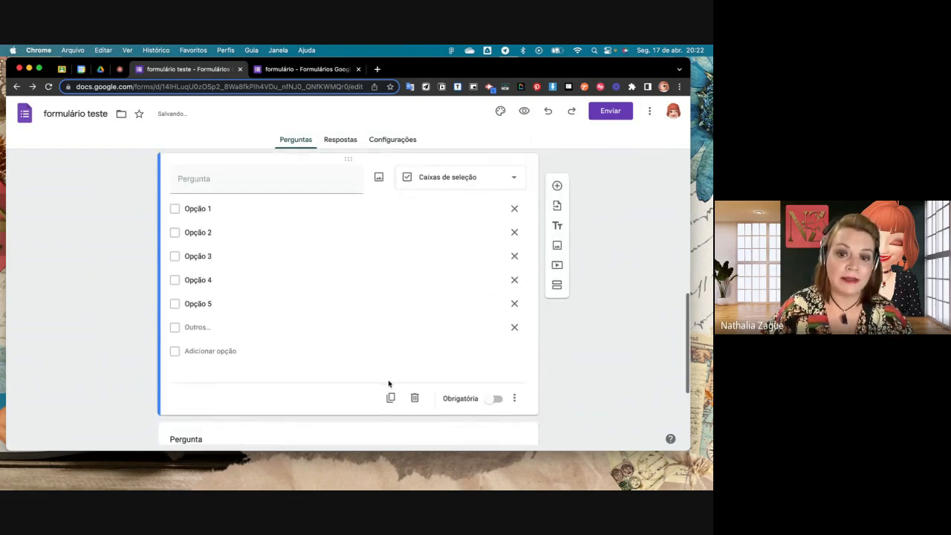
{"action": "scroll", "coordinate": [387, 380], "scroll_direction": "down", "scroll_amount": 1}
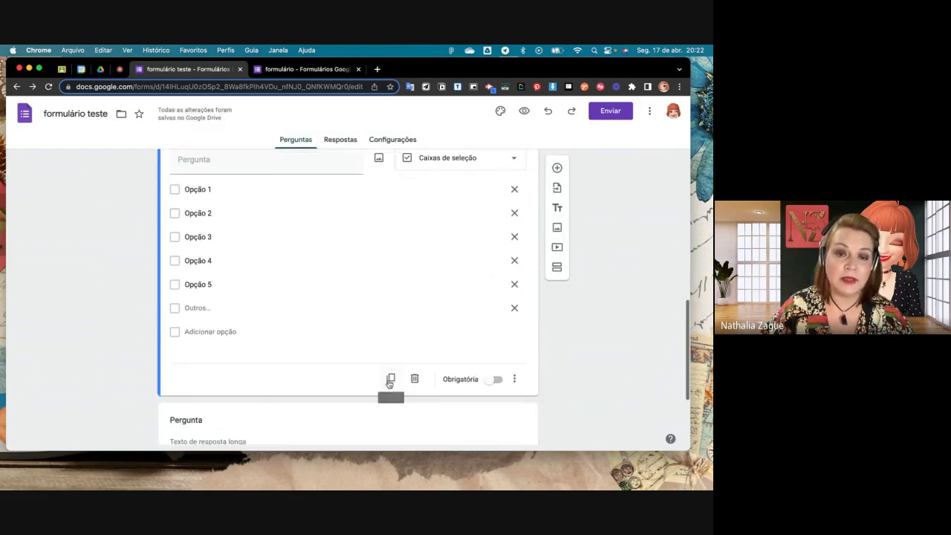
{"action": "left_click", "coordinate": [523, 113]}
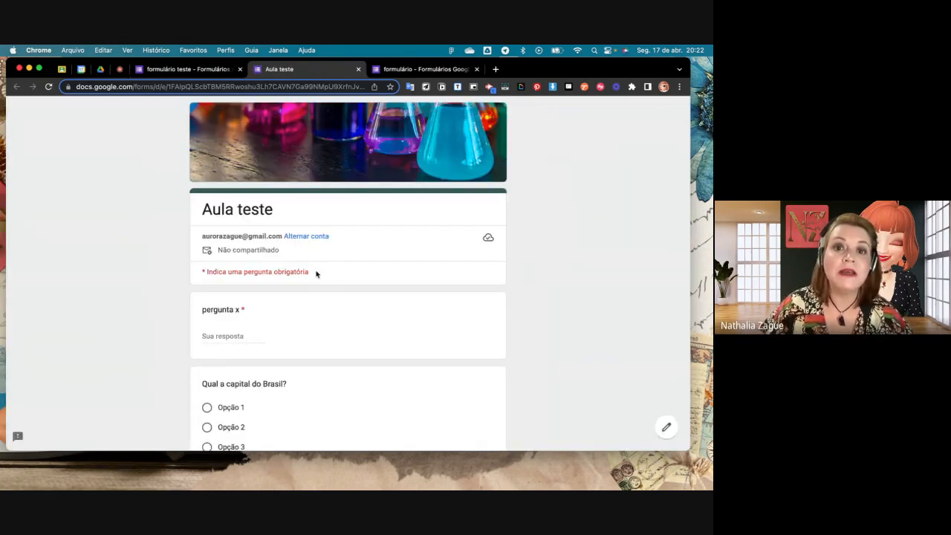
{"action": "scroll", "coordinate": [315, 274], "scroll_direction": "down", "scroll_amount": 2}
{"action": "scroll", "coordinate": [316, 274], "scroll_direction": "down", "scroll_amount": 3}
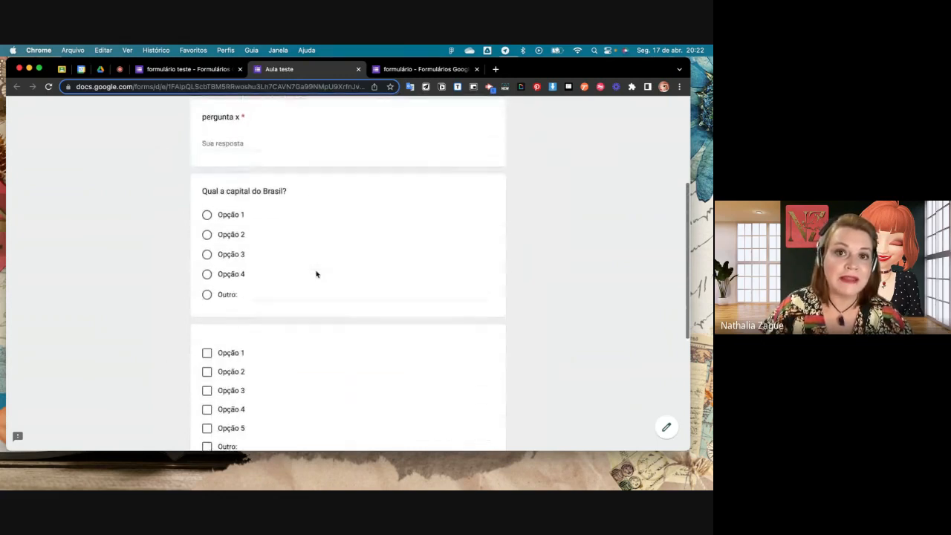
{"action": "scroll", "coordinate": [316, 275], "scroll_direction": "down", "scroll_amount": 1}
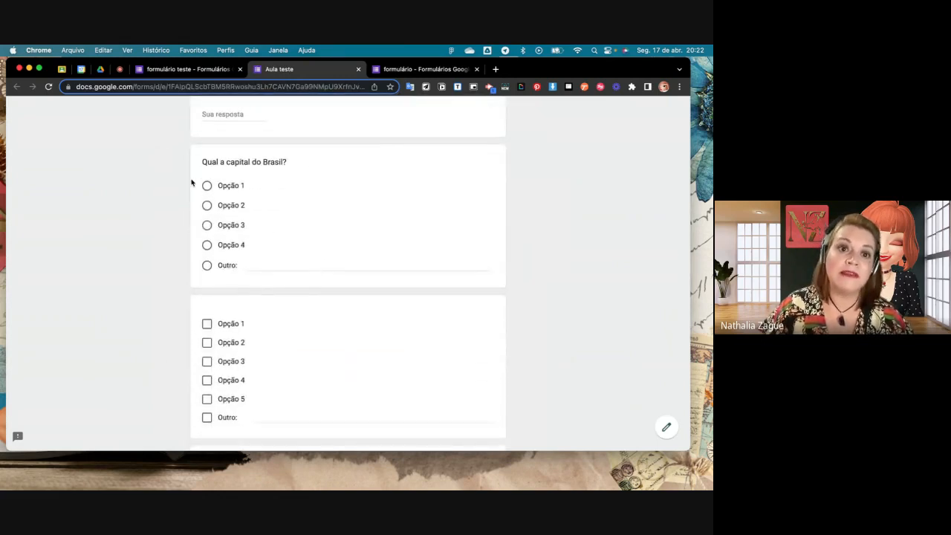
{"action": "left_click", "coordinate": [206, 186]}
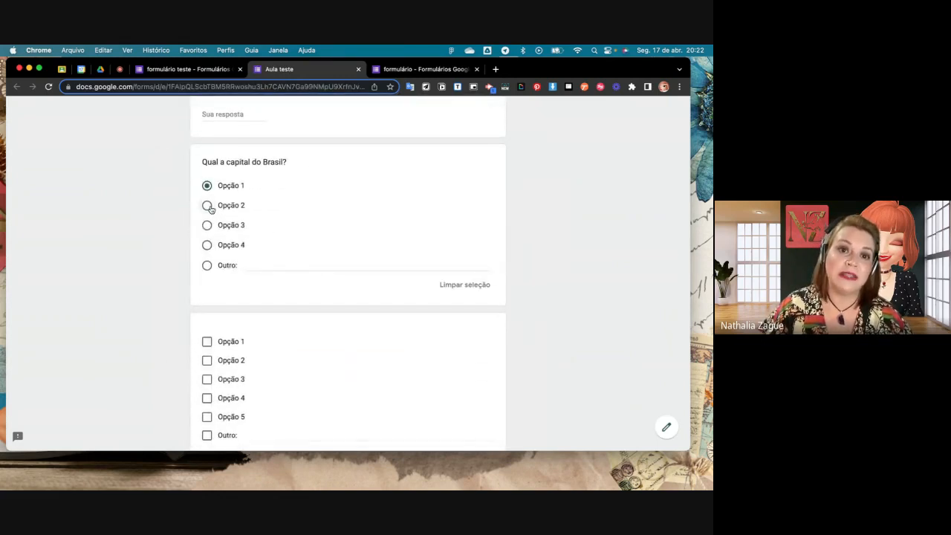
{"action": "left_click", "coordinate": [207, 205]}
{"action": "left_click", "coordinate": [207, 224]}
{"action": "left_click", "coordinate": [207, 186]}
{"action": "left_click", "coordinate": [207, 206]}
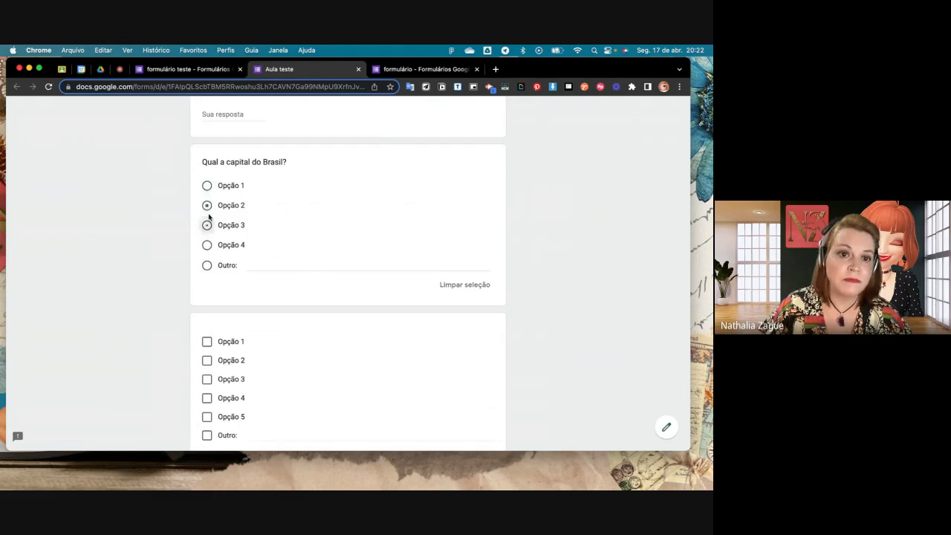
{"action": "left_click", "coordinate": [207, 225]}
{"action": "left_click", "coordinate": [206, 185]}
- Test multiple selection in the previewed checkbox question by selecting every option, including Outro, and clearing them all again
{"action": "scroll", "coordinate": [242, 309], "scroll_direction": "down", "scroll_amount": 3}
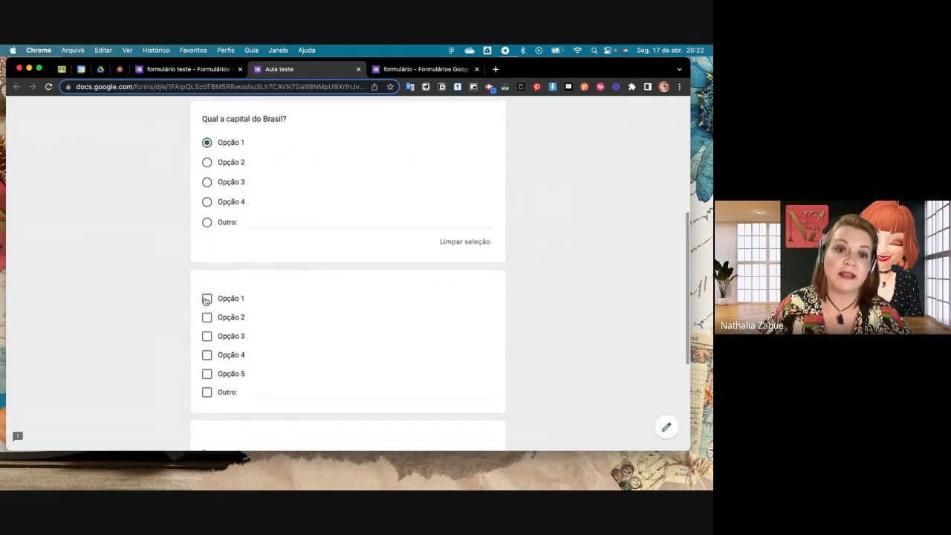
{"action": "left_click", "coordinate": [206, 299]}
{"action": "left_click", "coordinate": [207, 317]}
{"action": "left_click", "coordinate": [207, 336]}
{"action": "left_click", "coordinate": [207, 354]}
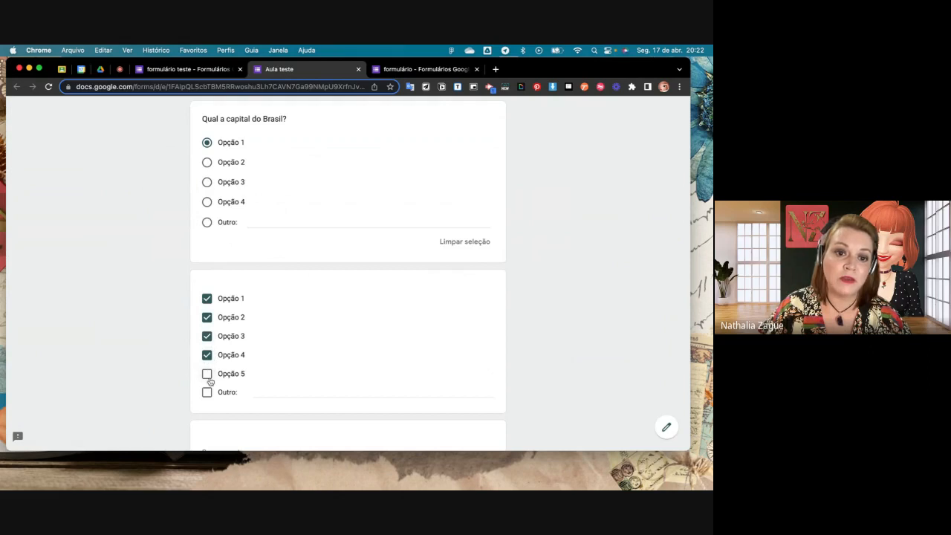
{"action": "left_click", "coordinate": [207, 374]}
{"action": "left_click", "coordinate": [207, 392]}
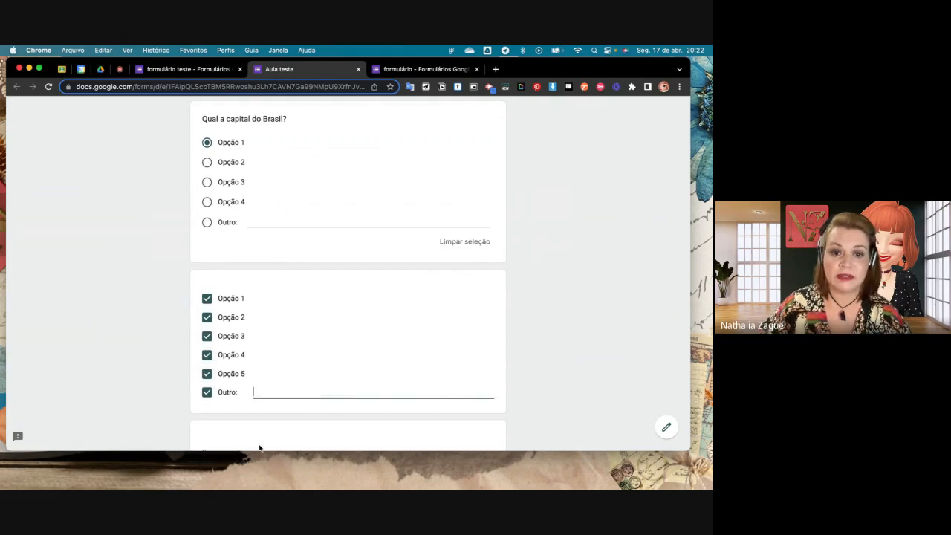
{"action": "left_click", "coordinate": [206, 392]}
{"action": "left_click", "coordinate": [206, 374]}
{"action": "left_click", "coordinate": [207, 354]}
{"action": "left_click", "coordinate": [207, 336]}
{"action": "left_click", "coordinate": [206, 298]}
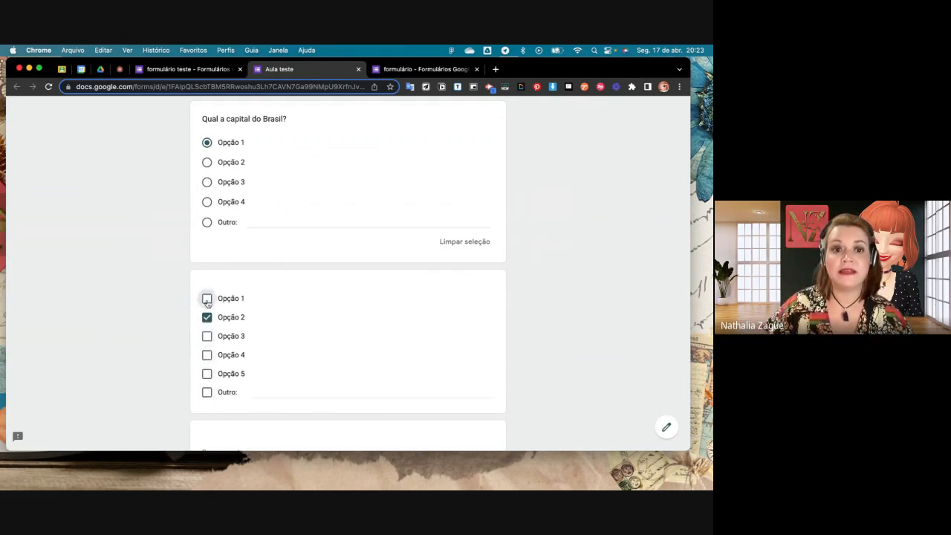
{"action": "left_click", "coordinate": [206, 317]}
- Return to the formulário teste editor and change the paragraph question below the checkbox question to Lista suspensa
{"action": "left_click", "coordinate": [211, 71]}
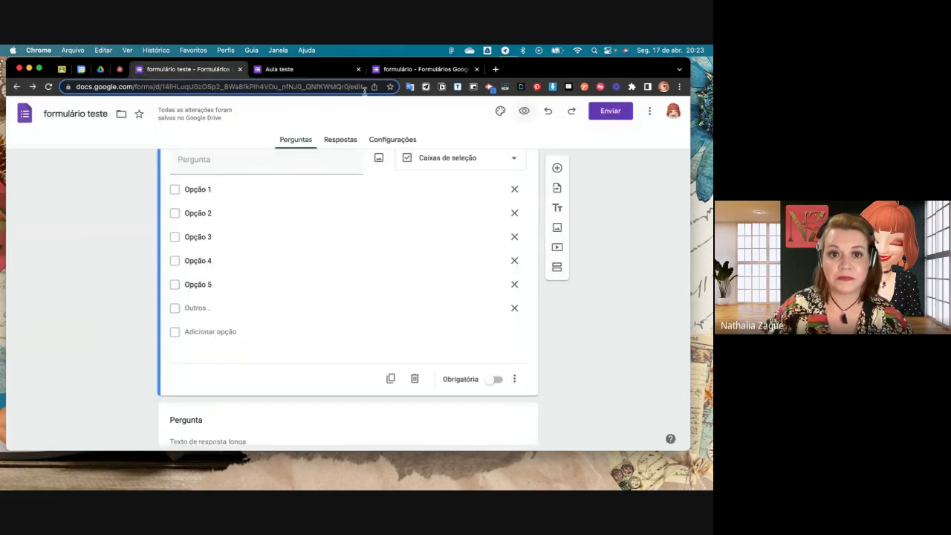
{"action": "scroll", "coordinate": [403, 246], "scroll_direction": "down", "scroll_amount": 3}
{"action": "left_click", "coordinate": [477, 310]}
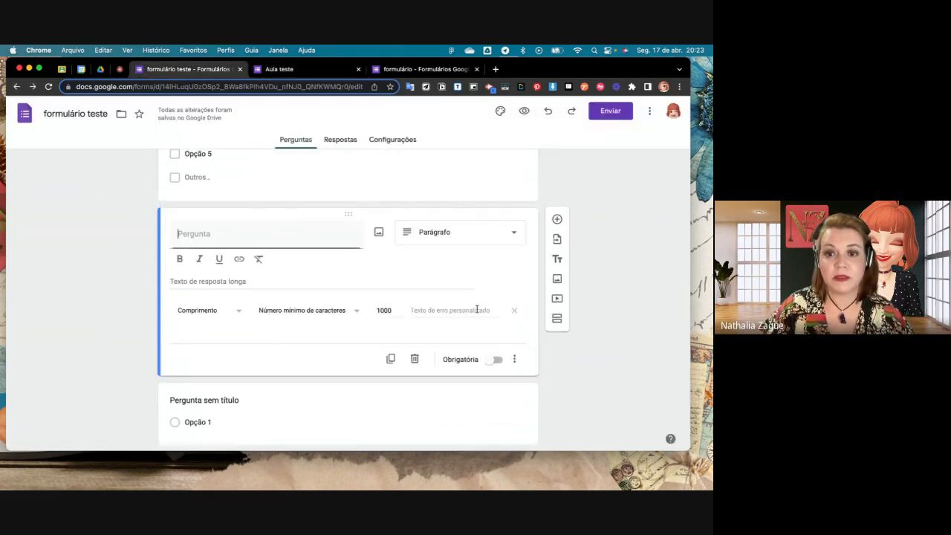
{"action": "left_click", "coordinate": [510, 231]}
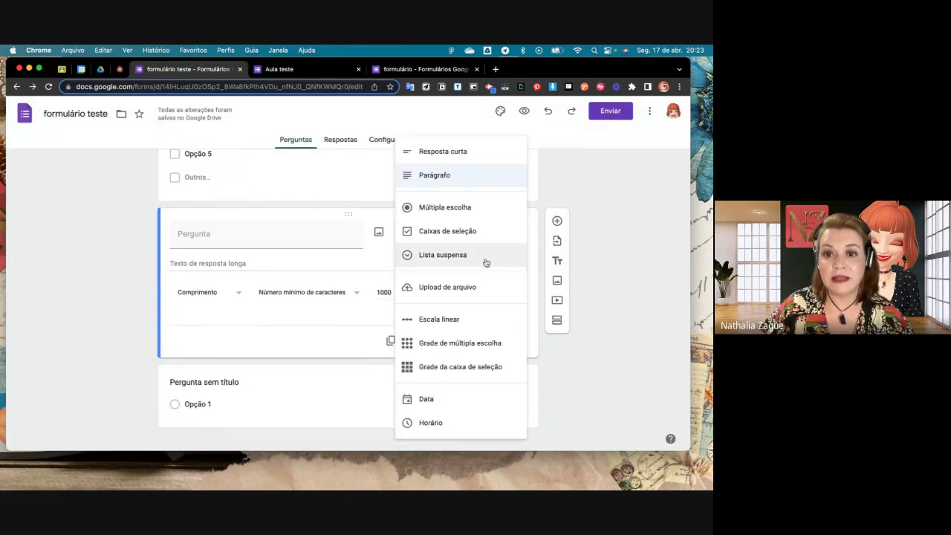
{"action": "left_click", "coordinate": [486, 262]}
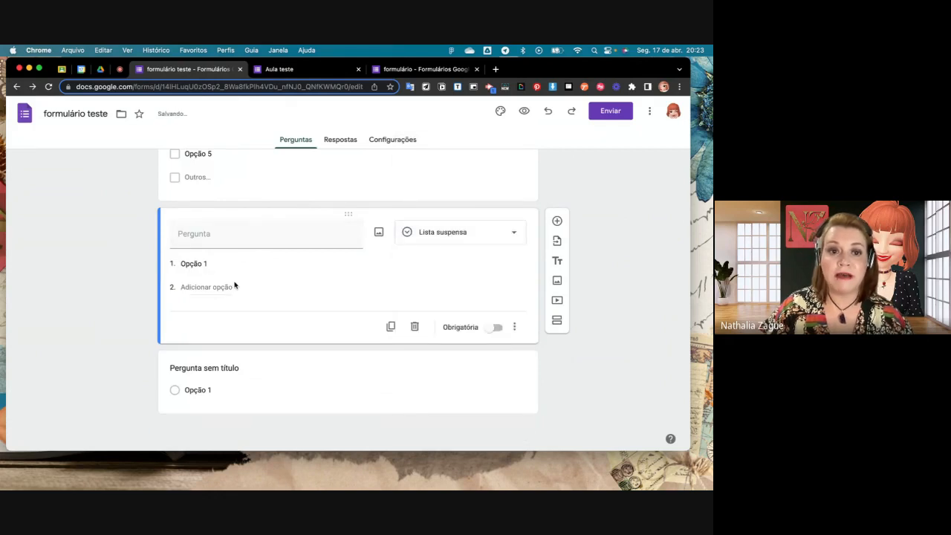
- Add Opção 2 and Opção 3 to the Lista suspensa question and open the form preview
{"action": "left_click", "coordinate": [198, 286]}
{"action": "left_click", "coordinate": [198, 310]}
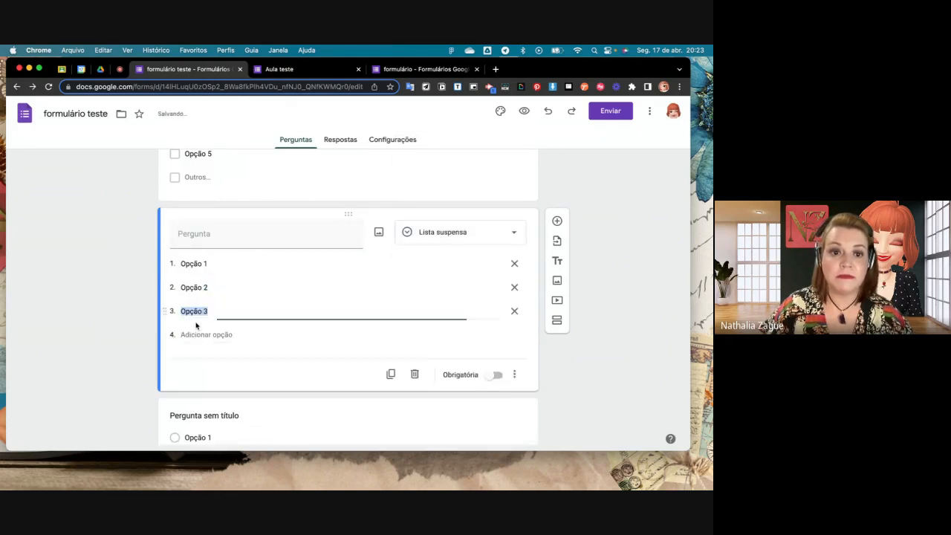
{"action": "left_click", "coordinate": [523, 111]}
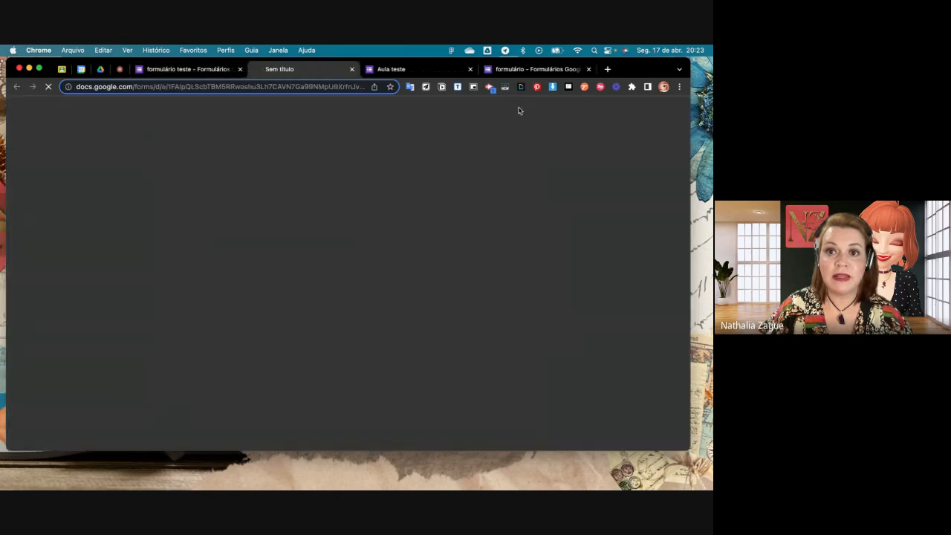
- Test the previewed dropdown question below the checkboxes by choosing Opção 1
{"action": "scroll", "coordinate": [344, 245], "scroll_direction": "down", "scroll_amount": 5}
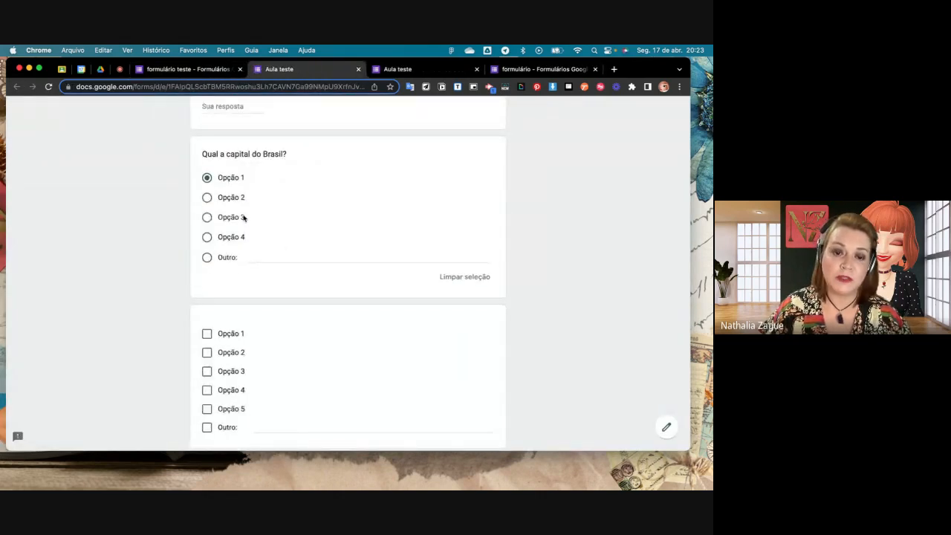
{"action": "scroll", "coordinate": [243, 217], "scroll_direction": "down", "scroll_amount": 4}
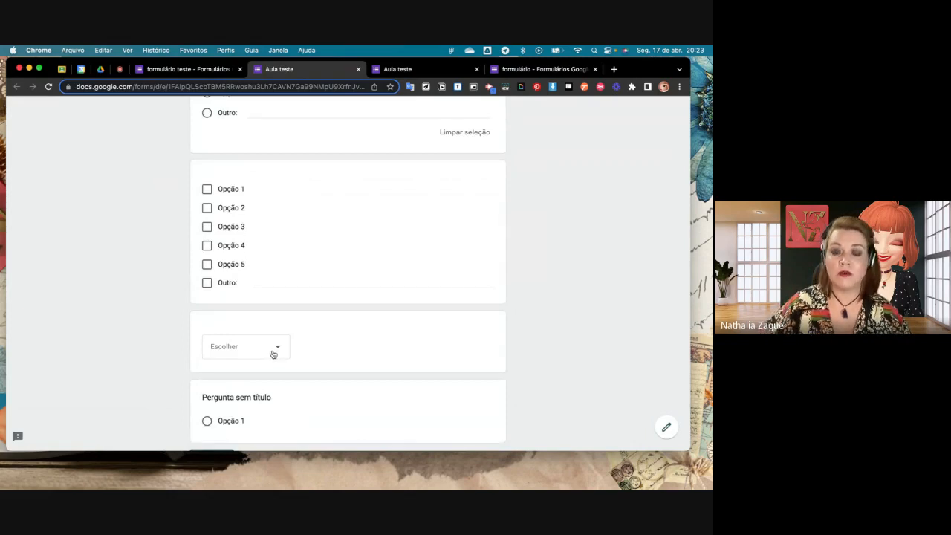
{"action": "scroll", "coordinate": [272, 354], "scroll_direction": "down", "scroll_amount": 2}
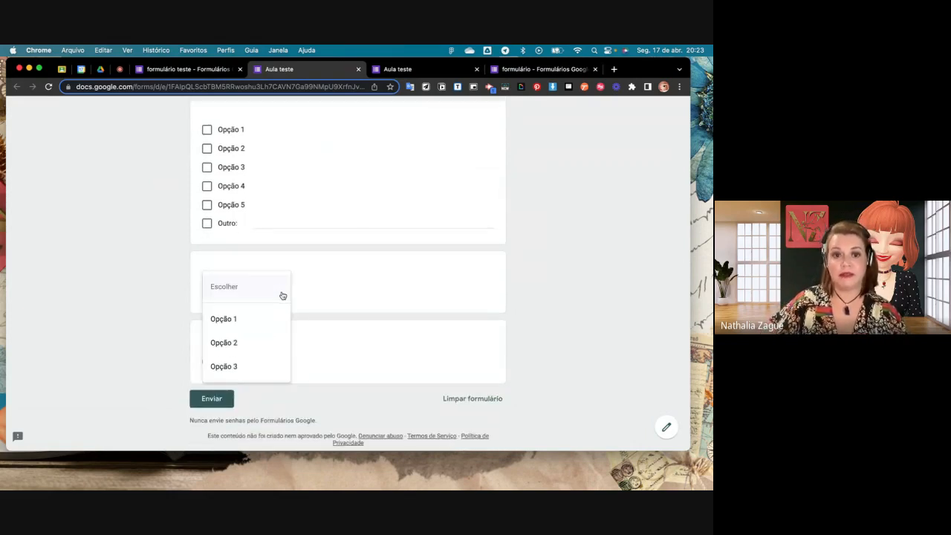
{"action": "left_click", "coordinate": [272, 318]}
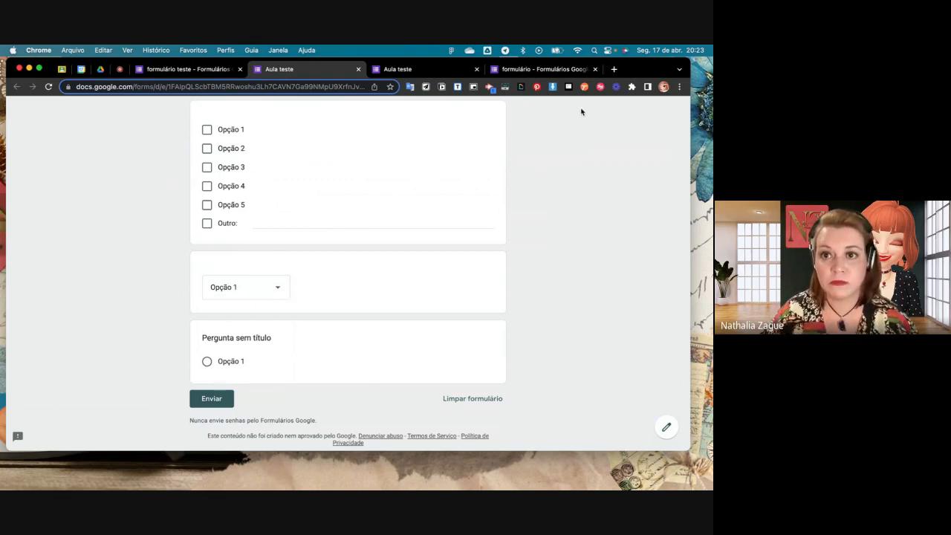
- Return to the formulário teste editor and close both Aula teste preview tabs
{"action": "left_click", "coordinate": [215, 70]}
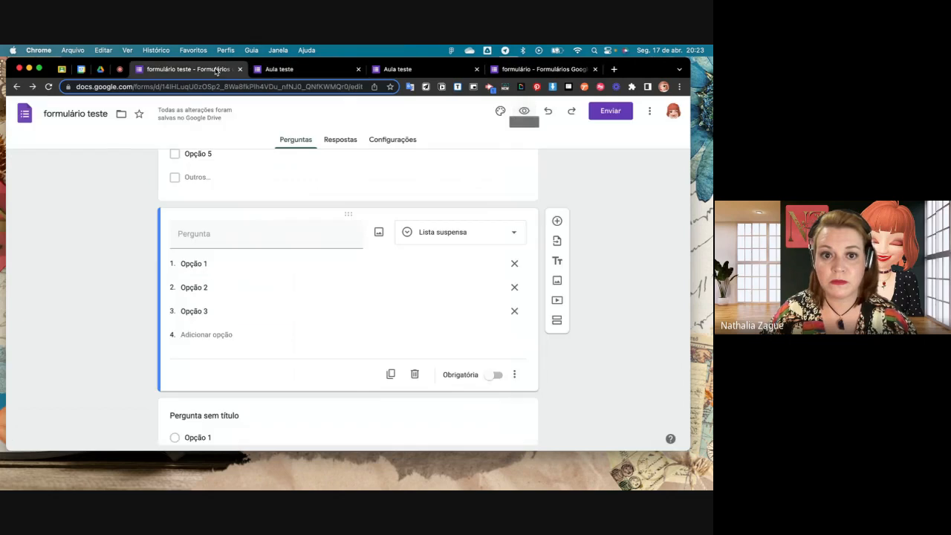
{"action": "scroll", "coordinate": [383, 253], "scroll_direction": "down", "scroll_amount": 1}
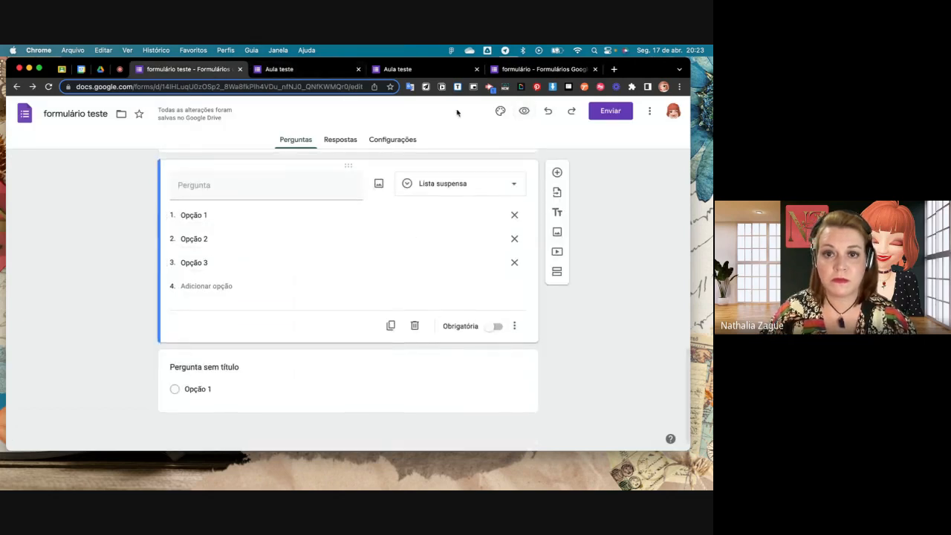
{"action": "left_click", "coordinate": [477, 69]}
{"action": "left_click", "coordinate": [358, 69]}
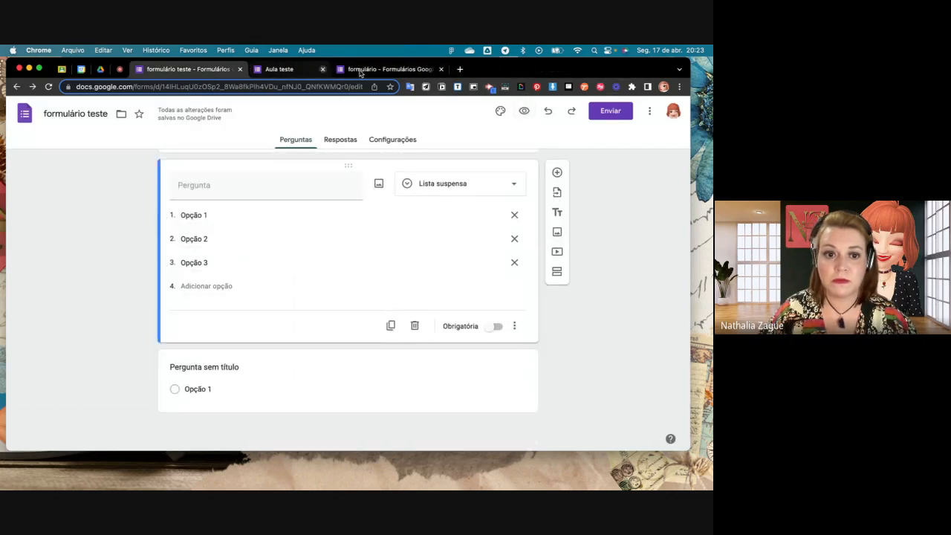
- Try to change the untitled multiple-choice question at the end of the form to Upload de arquivo
{"action": "left_click", "coordinate": [511, 358]}
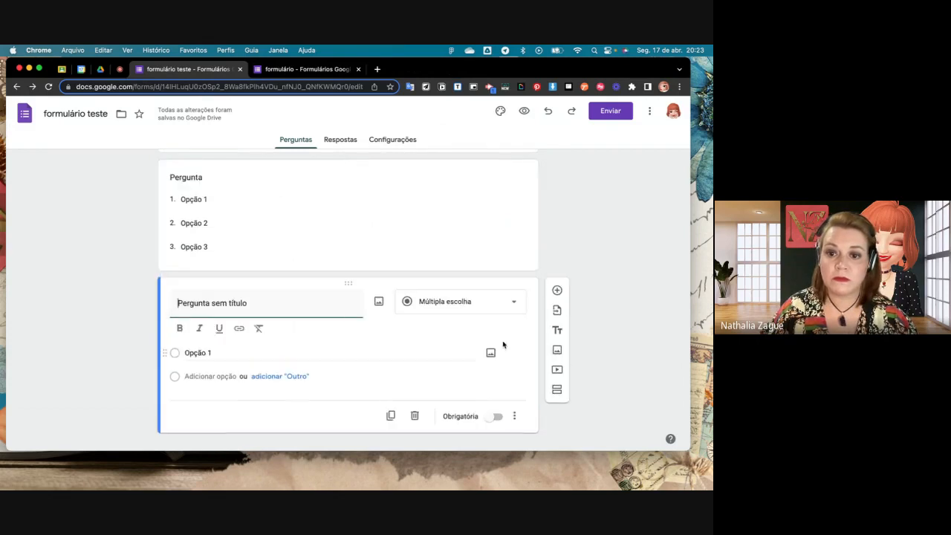
{"action": "left_click", "coordinate": [511, 305]}
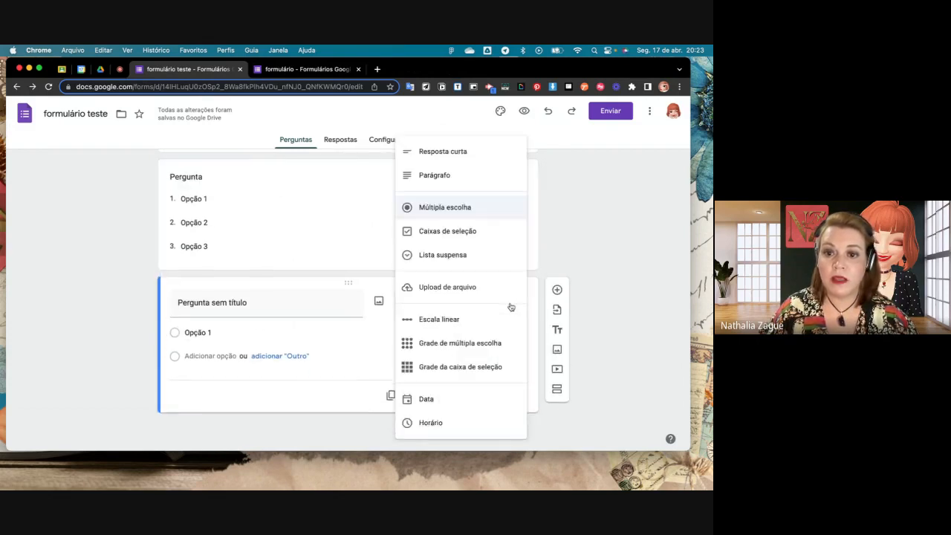
{"action": "left_click", "coordinate": [468, 293]}
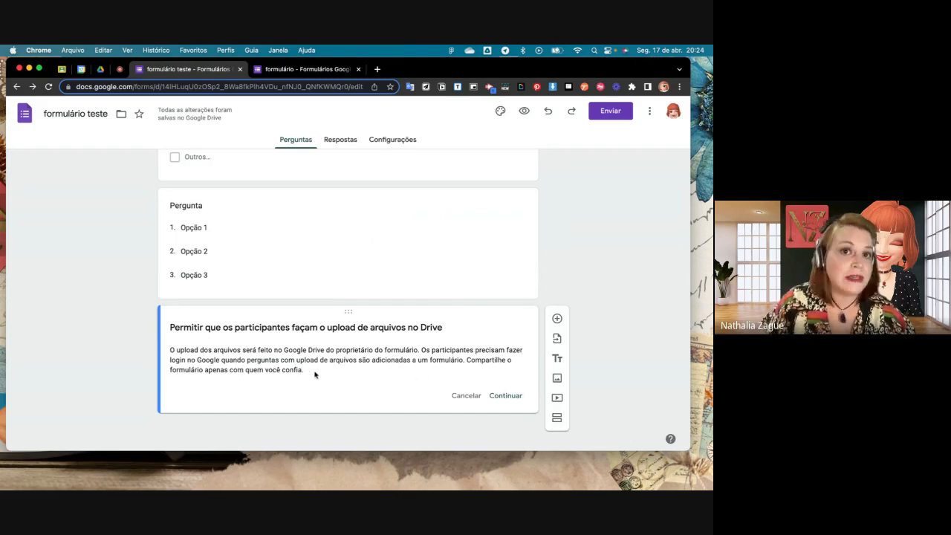
{"action": "scroll", "coordinate": [316, 375], "scroll_direction": "up", "scroll_amount": 5}
{"action": "scroll", "coordinate": [314, 374], "scroll_direction": "up", "scroll_amount": 3}
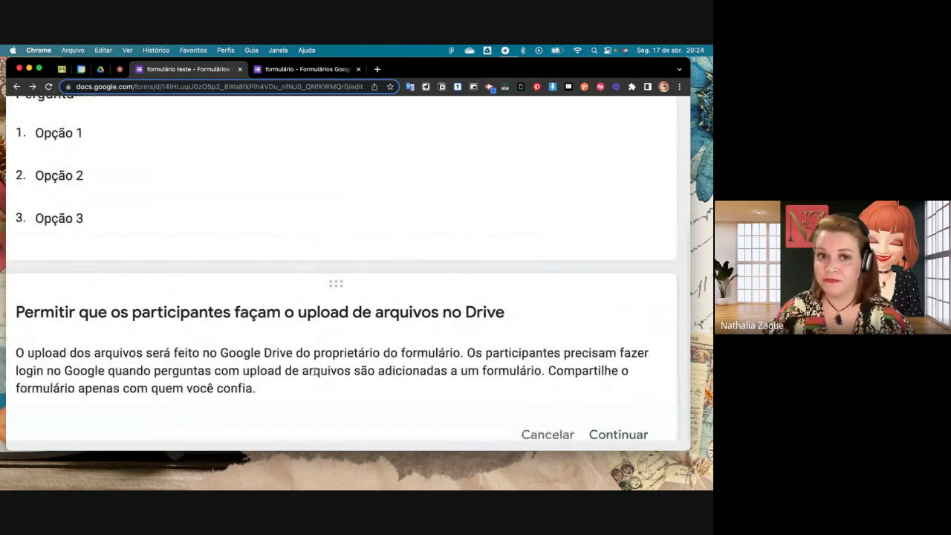
- Close the form editor and reopen the "Formulário sem título" form from Meu Drive in Google Drive
{"action": "left_click", "coordinate": [240, 69]}
{"action": "left_click", "coordinate": [100, 69]}
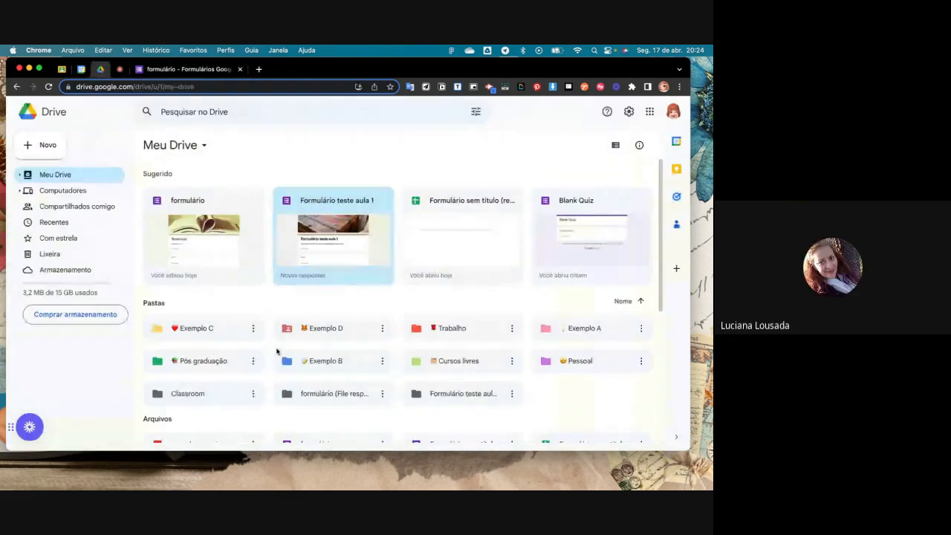
{"action": "scroll", "coordinate": [279, 353], "scroll_direction": "down", "scroll_amount": 1}
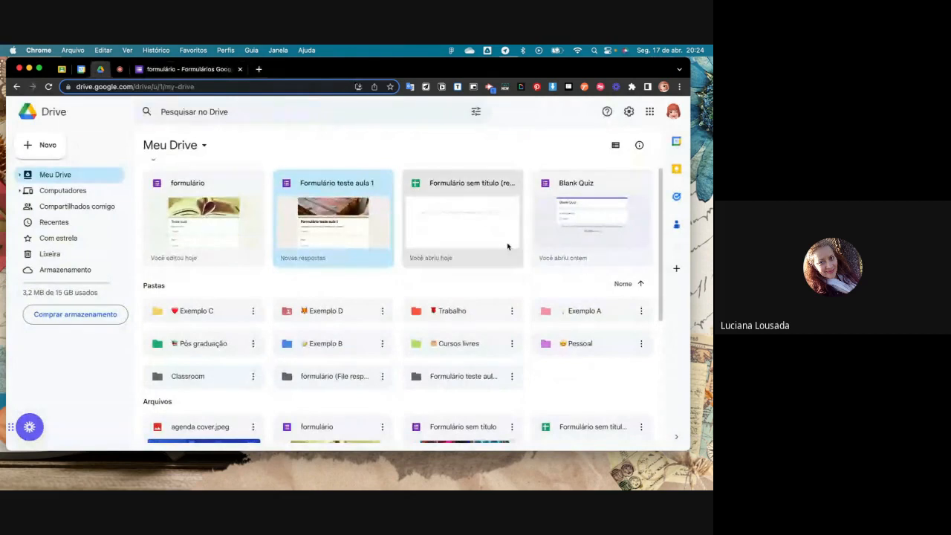
{"action": "scroll", "coordinate": [492, 244], "scroll_direction": "down", "scroll_amount": 1}
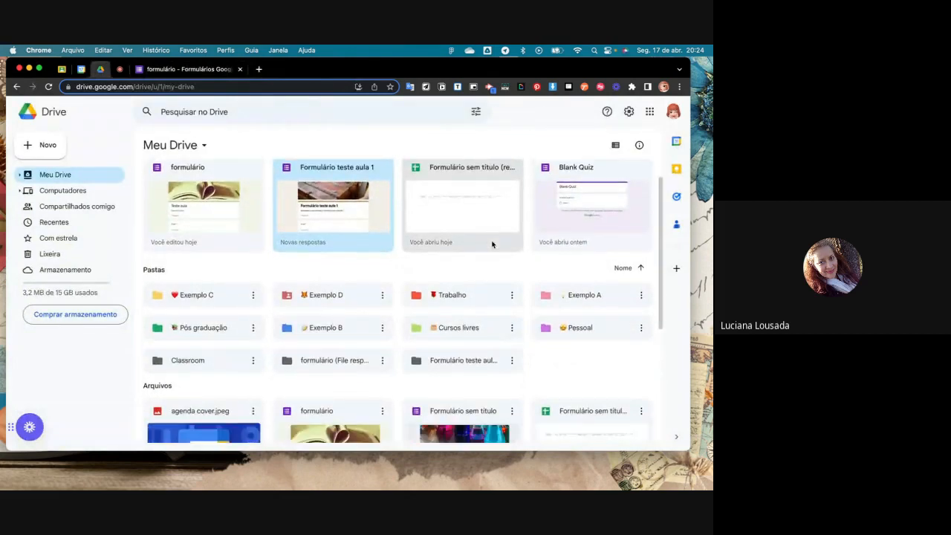
{"action": "scroll", "coordinate": [492, 245], "scroll_direction": "down", "scroll_amount": 4}
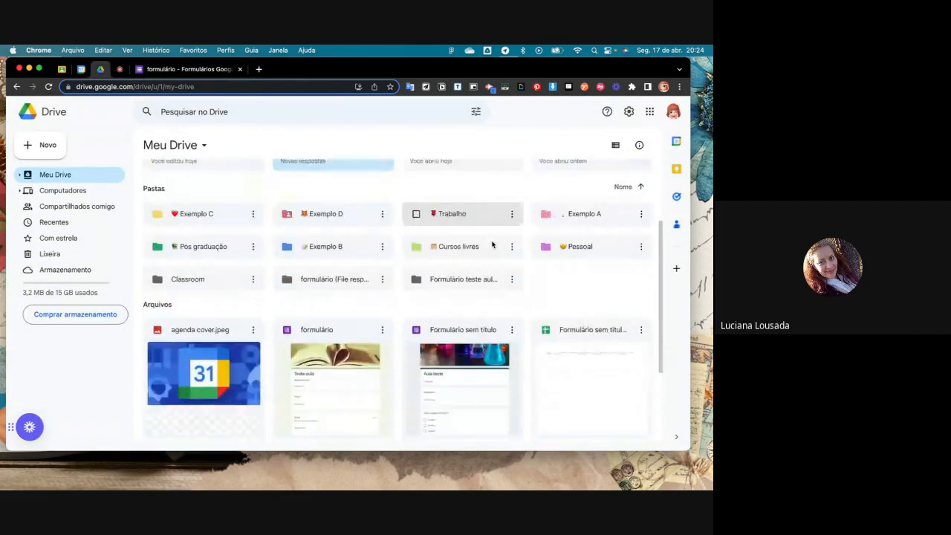
{"action": "left_click", "coordinate": [474, 342]}
{"action": "double_click", "coordinate": [474, 342]}
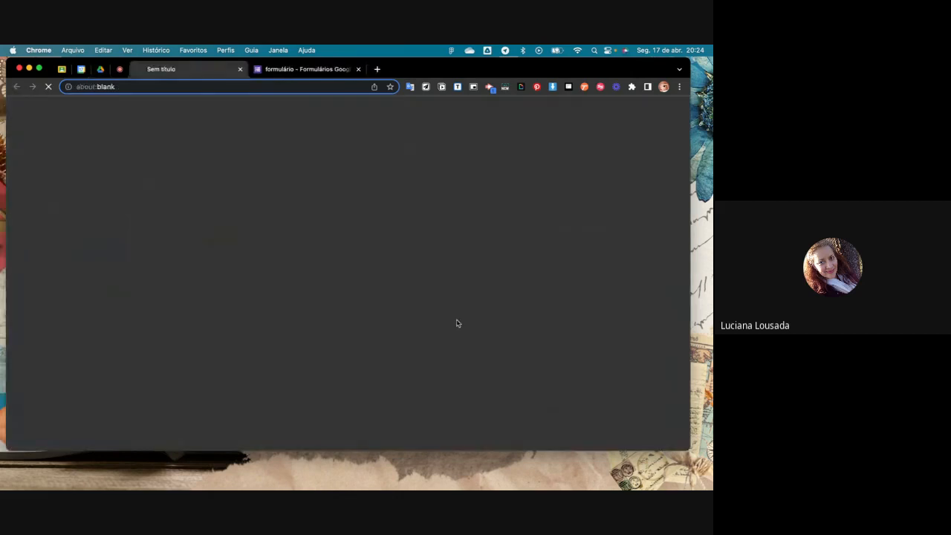
- Change the Lista suspensa question to Upload de arquivo and allow participants to upload files to Drive
{"action": "scroll", "coordinate": [334, 298], "scroll_direction": "down", "scroll_amount": 10}
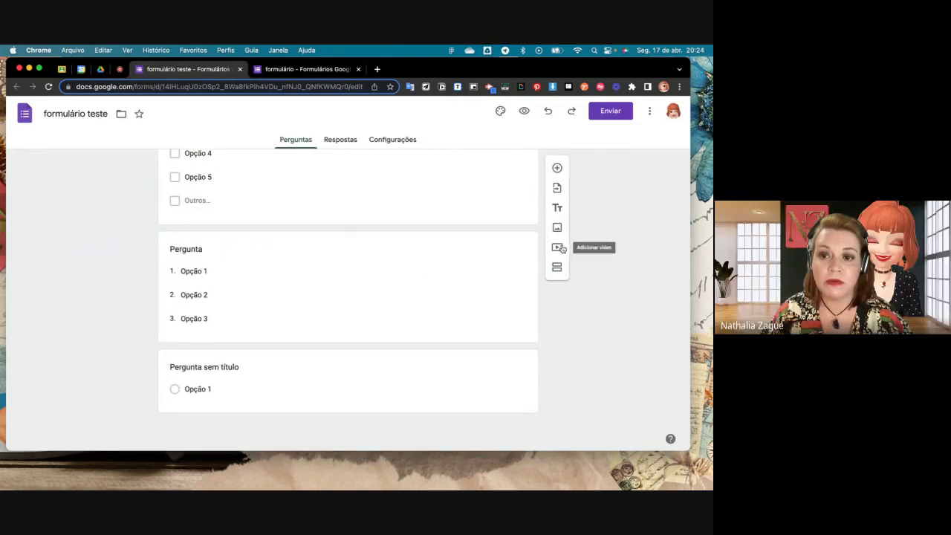
{"action": "left_click", "coordinate": [461, 312]}
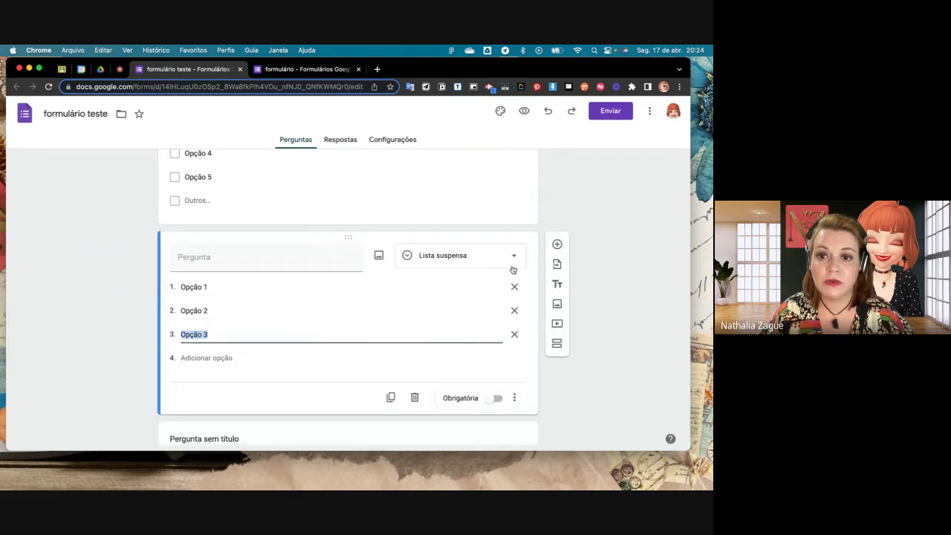
{"action": "left_click", "coordinate": [511, 260]}
{"action": "left_click", "coordinate": [482, 293]}
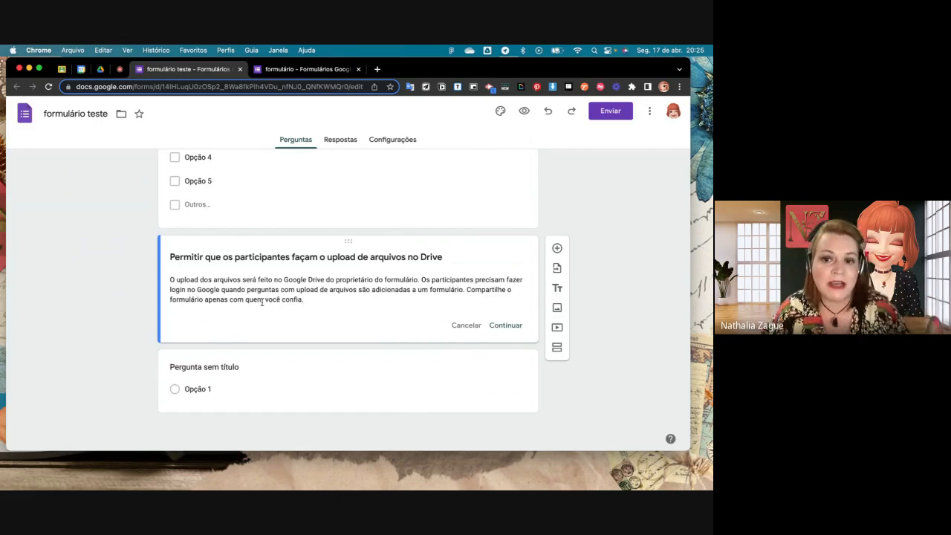
{"action": "left_click", "coordinate": [515, 327]}
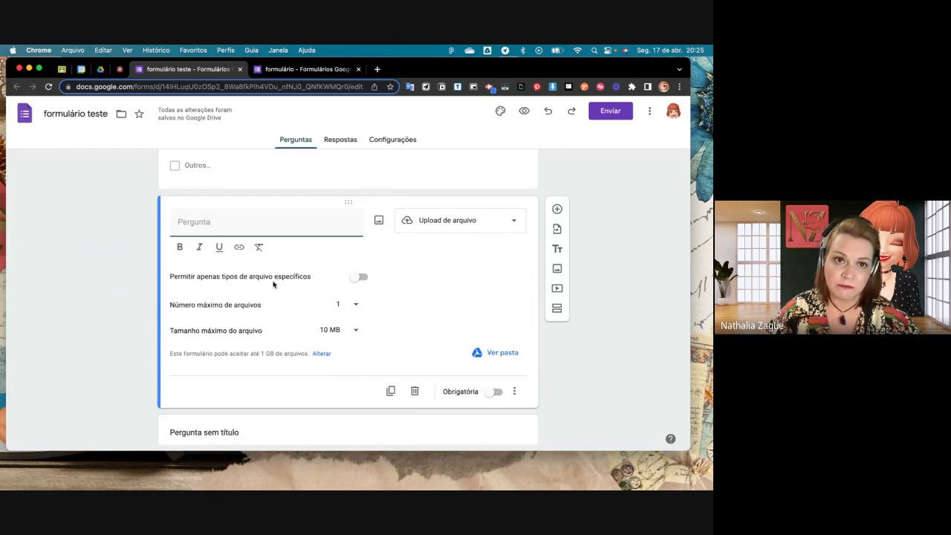
- Try restricting uploads to specific file types with Imagem, PDF and Vídeo, clearing the types and turning the restriction off again
{"action": "left_click", "coordinate": [357, 277]}
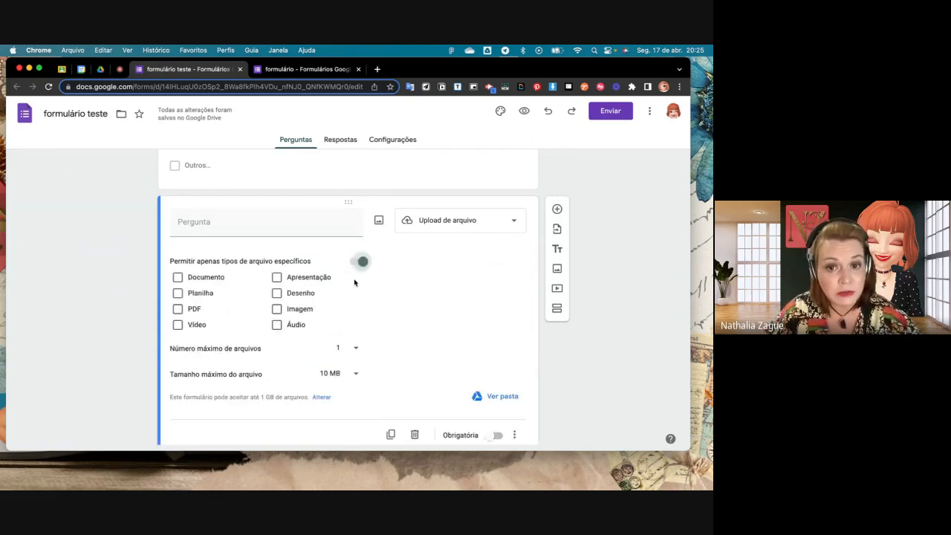
{"action": "left_click", "coordinate": [276, 304]}
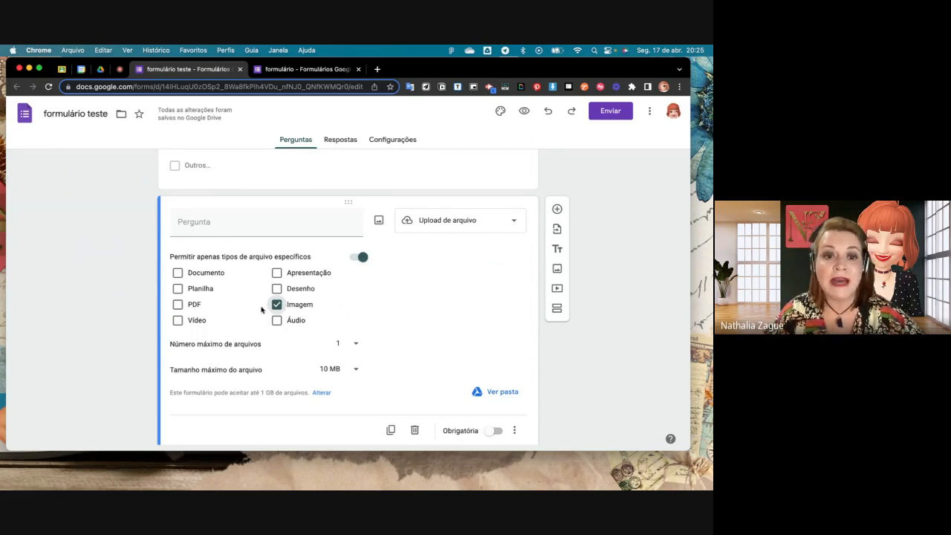
{"action": "left_click", "coordinate": [178, 305]}
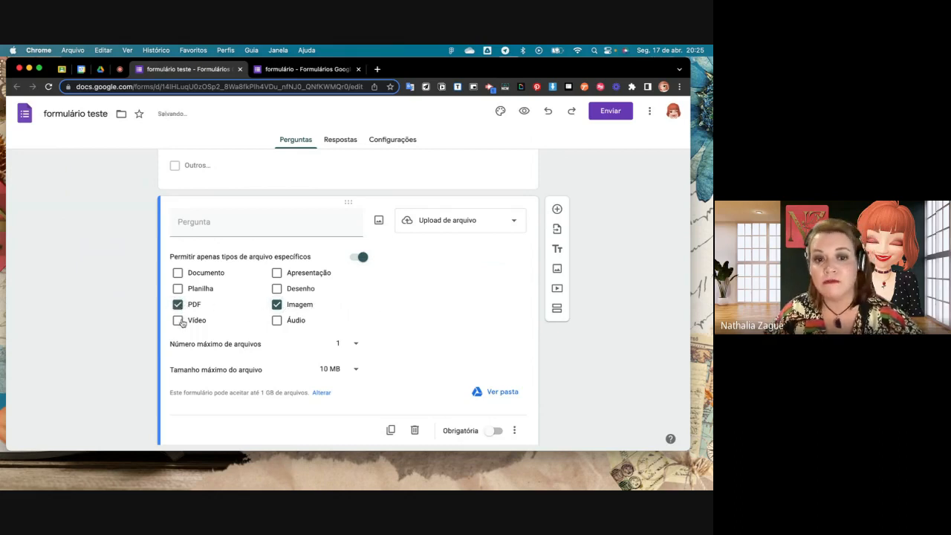
{"action": "left_click", "coordinate": [179, 320]}
{"action": "left_click", "coordinate": [179, 320]}
{"action": "left_click", "coordinate": [177, 305]}
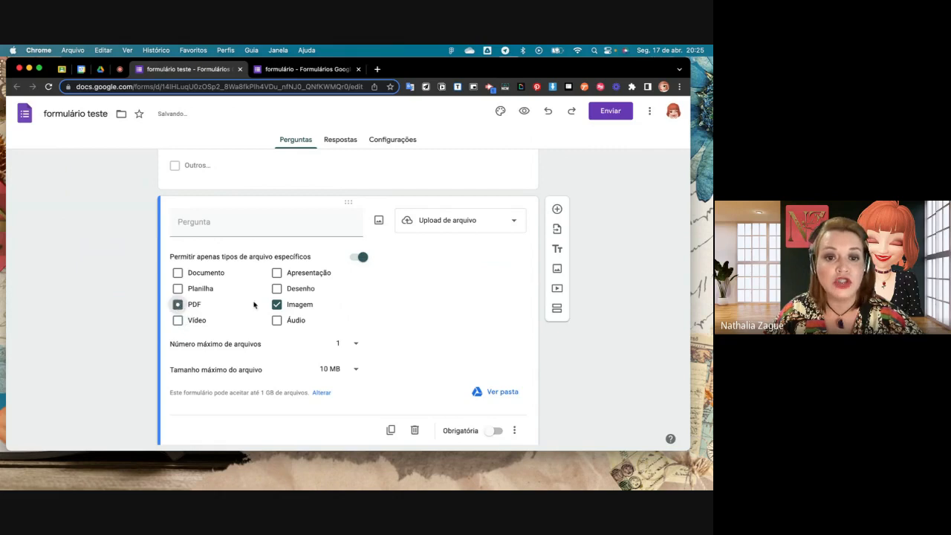
{"action": "left_click", "coordinate": [277, 305]}
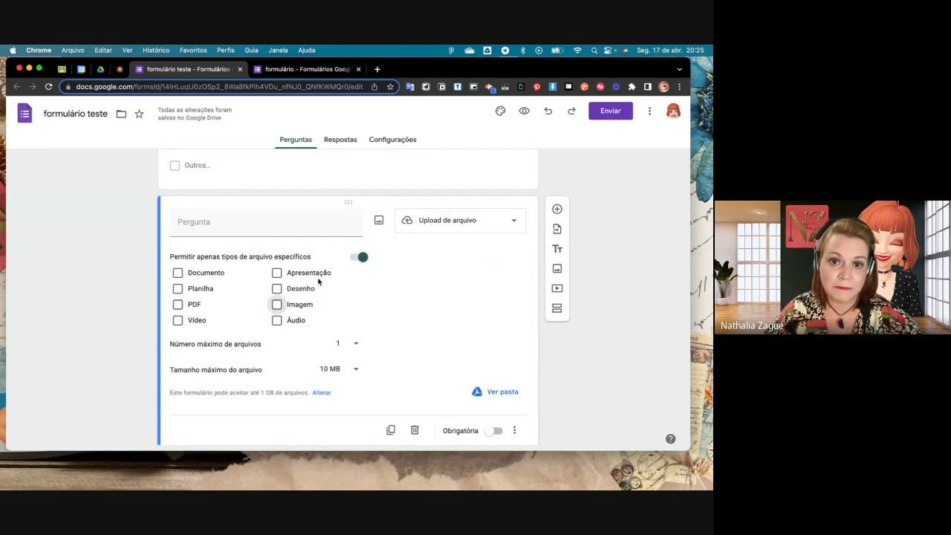
{"action": "left_click", "coordinate": [363, 257]}
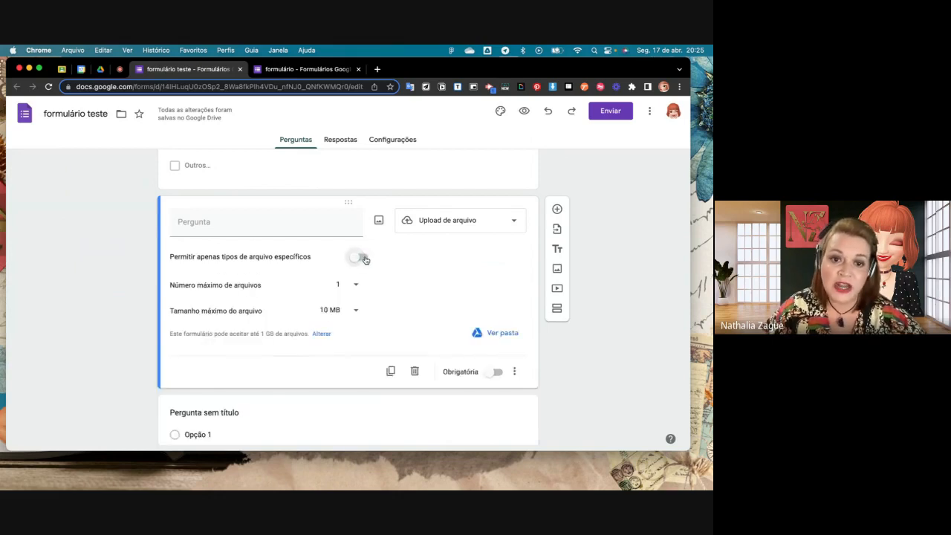
{"action": "left_click", "coordinate": [365, 257]}
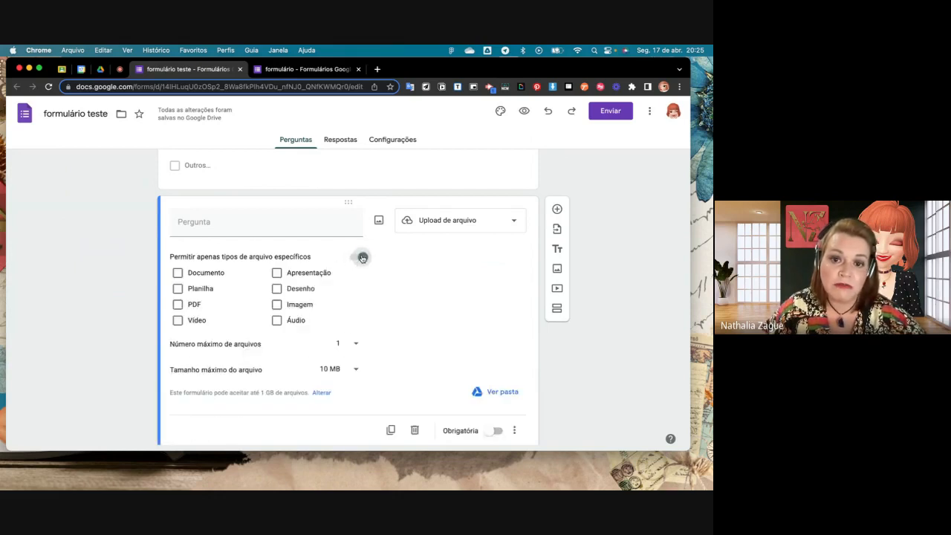
{"action": "left_click", "coordinate": [365, 258]}
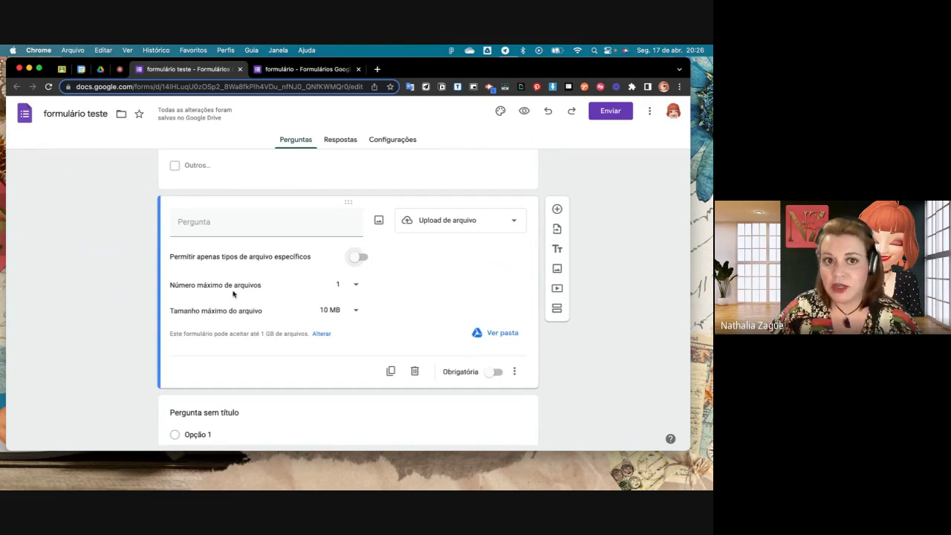
- Set the upload question's maximum number of files to 5 and keep the maximum file size at 10 MB
{"action": "left_click", "coordinate": [360, 286]}
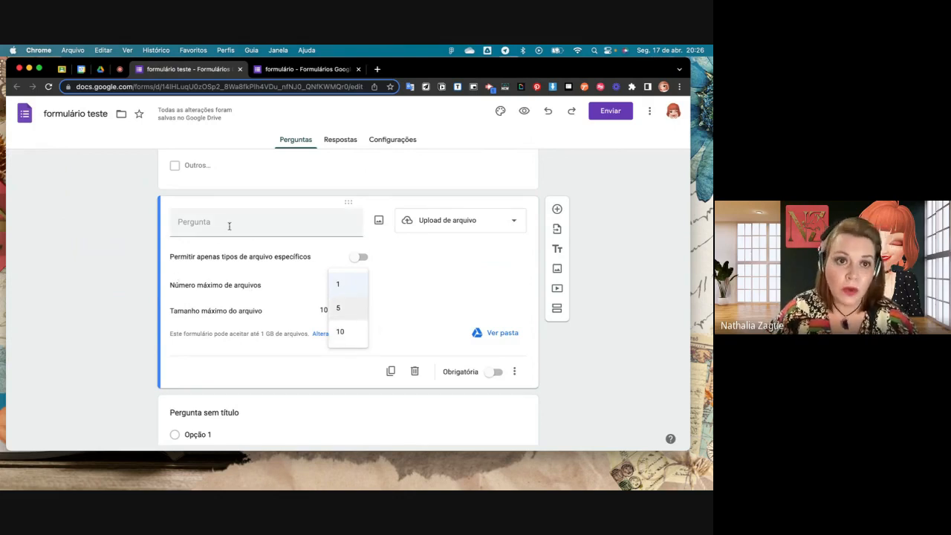
{"action": "left_click", "coordinate": [346, 308]}
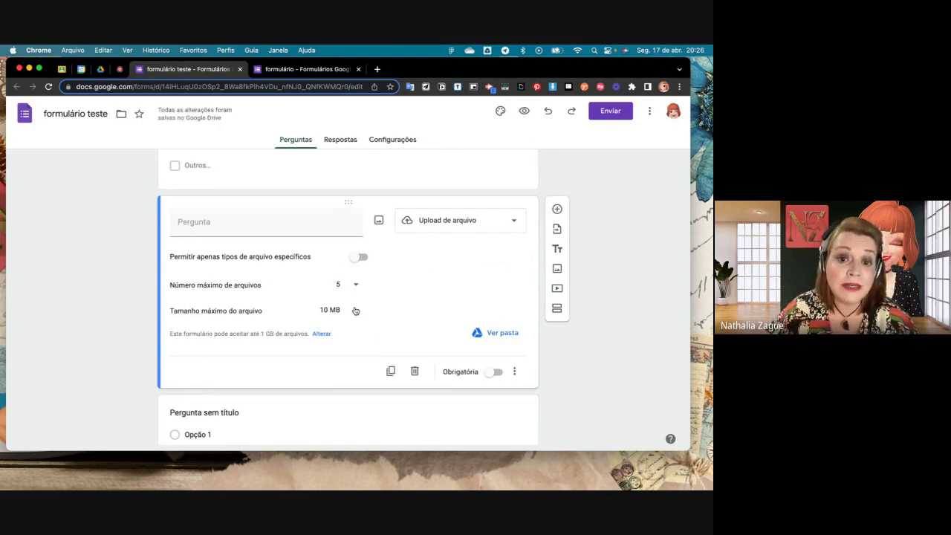
{"action": "left_click", "coordinate": [354, 309]}
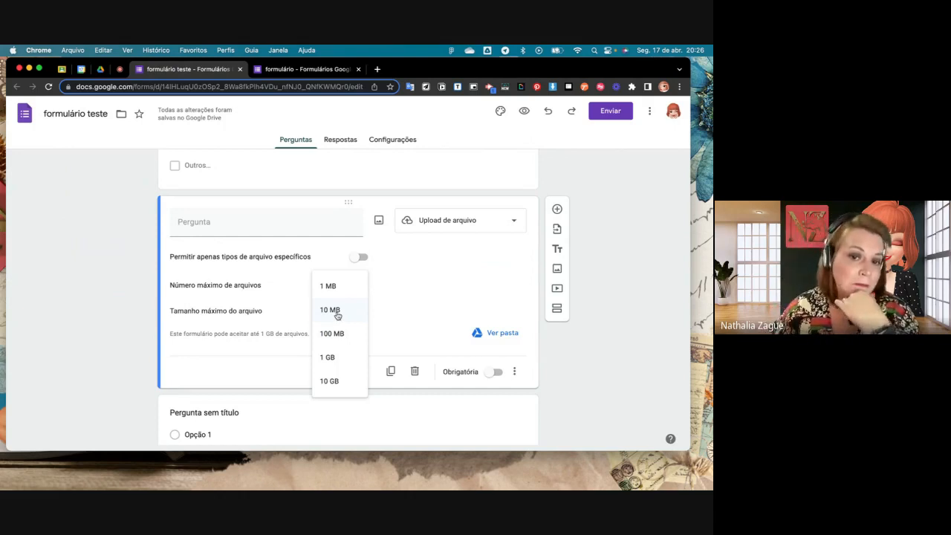
{"action": "left_click", "coordinate": [338, 316]}
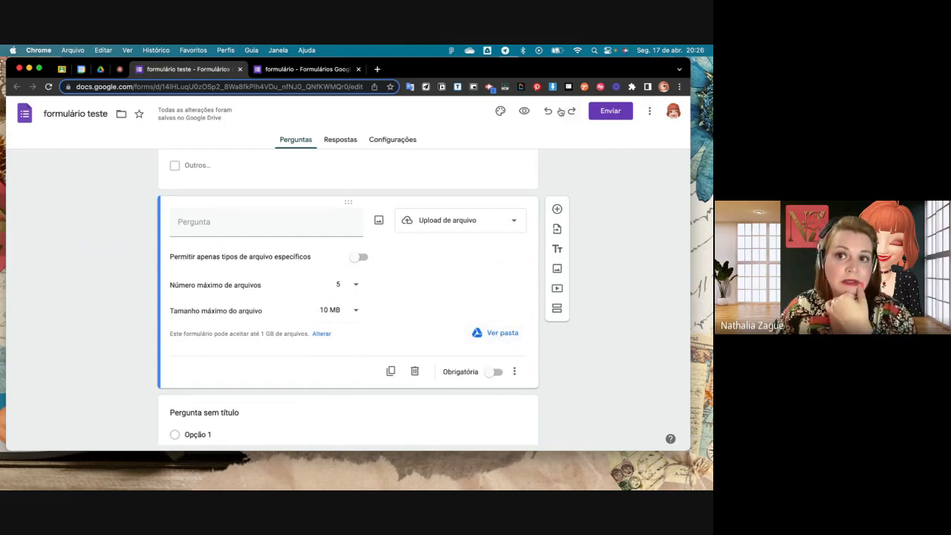
- Preview the form as a respondent and look at the upload question's Inserir arquivo dialog, closing it again
{"action": "left_click", "coordinate": [524, 110]}
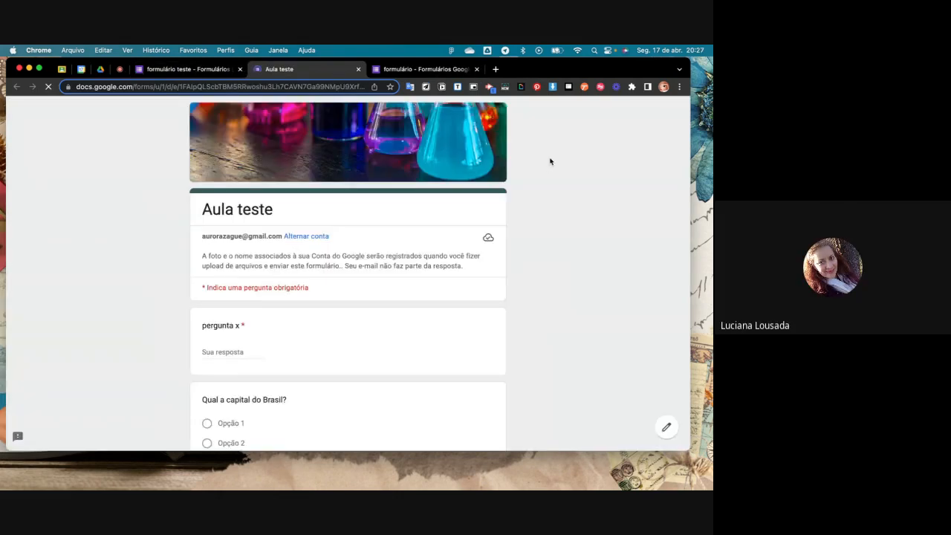
{"action": "scroll", "coordinate": [480, 197], "scroll_direction": "down", "scroll_amount": 5}
{"action": "scroll", "coordinate": [480, 199], "scroll_direction": "down", "scroll_amount": 5}
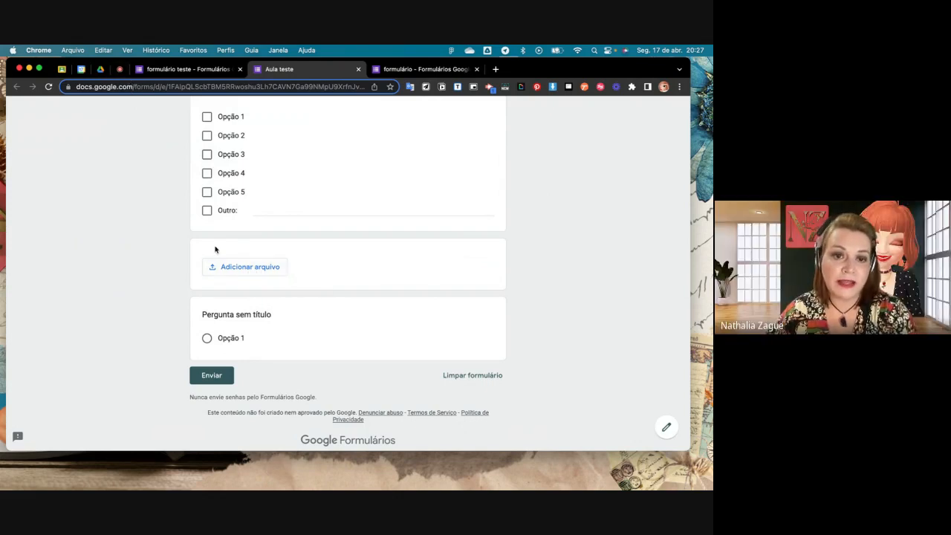
{"action": "left_click", "coordinate": [261, 271]}
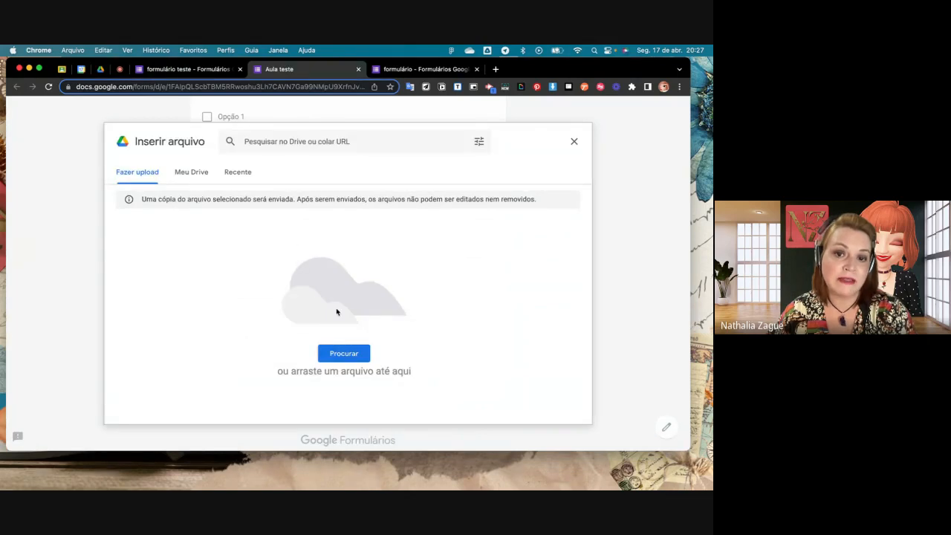
{"action": "left_click", "coordinate": [574, 141]}
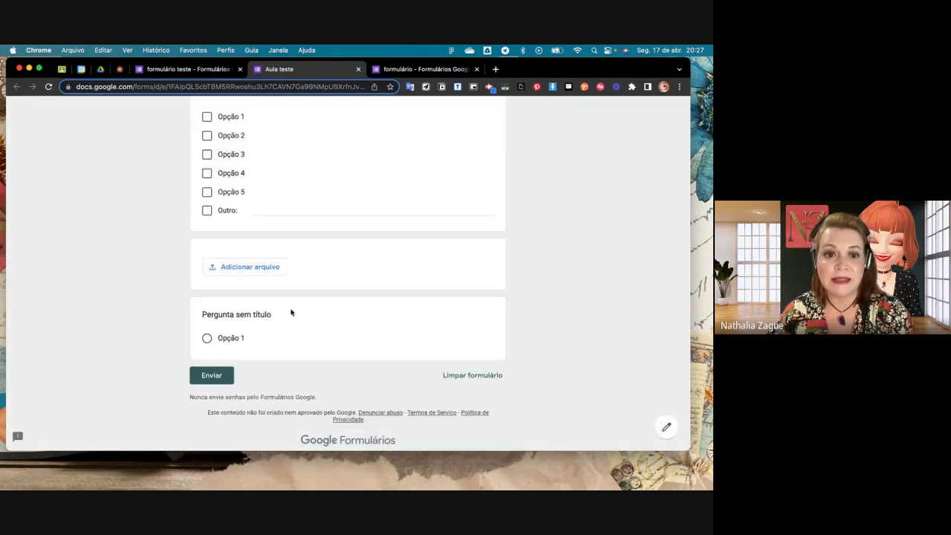
- Attach agenda cover.jpeg from Meu Drive as the answer to the file upload question
{"action": "left_click", "coordinate": [240, 272]}
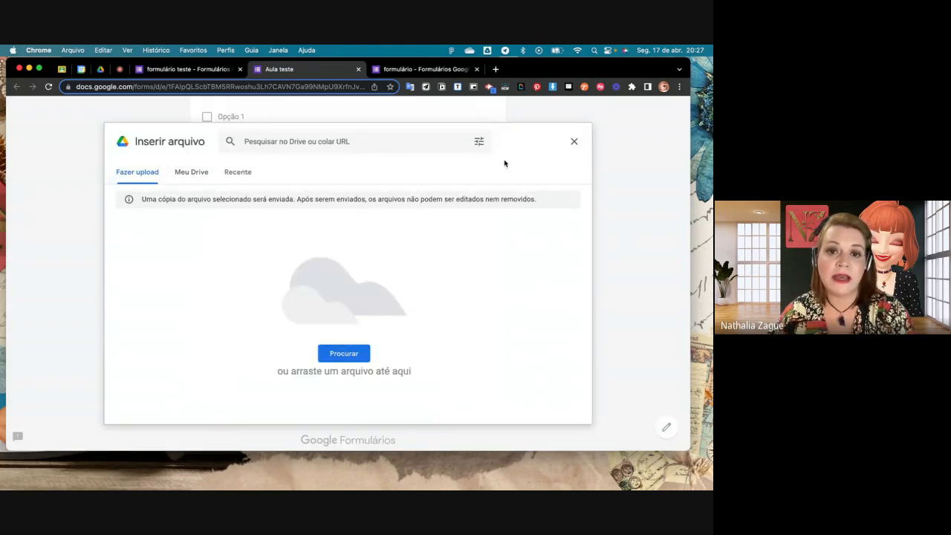
{"action": "left_click", "coordinate": [203, 178]}
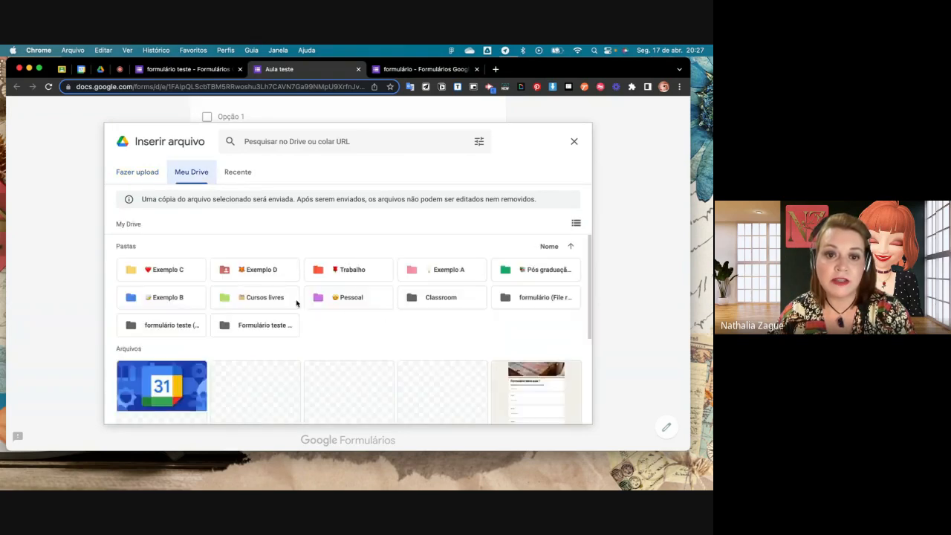
{"action": "scroll", "coordinate": [346, 314], "scroll_direction": "down", "scroll_amount": 2}
{"action": "scroll", "coordinate": [346, 314], "scroll_direction": "down", "scroll_amount": 3}
{"action": "left_click", "coordinate": [150, 298]}
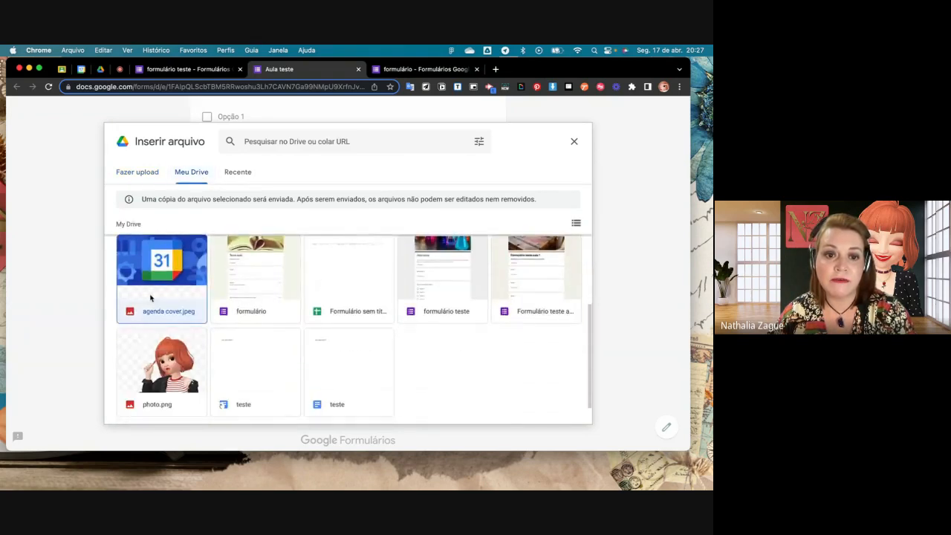
{"action": "left_click", "coordinate": [555, 410]}
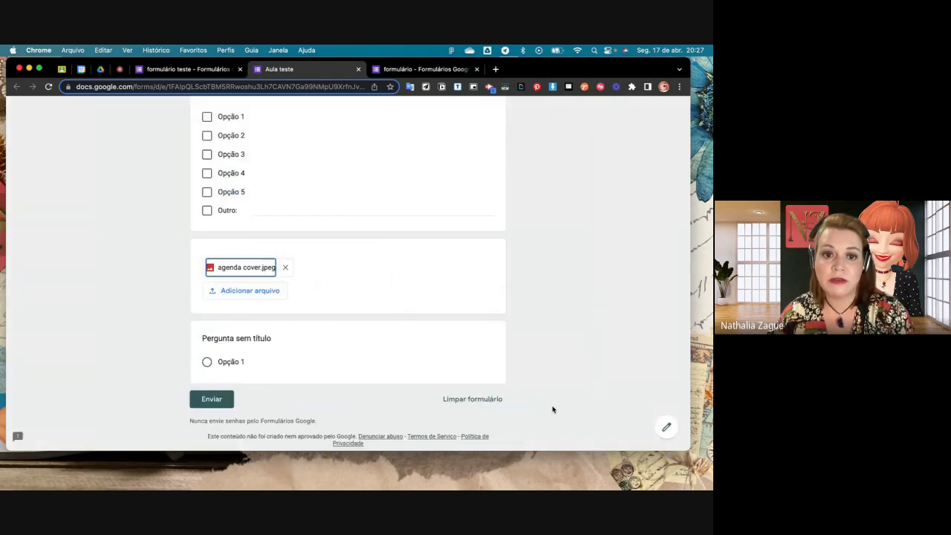
- Try to submit the response, first without an answer to "pergunta x" and again with the text "bvvvv"
{"action": "left_click", "coordinate": [212, 398]}
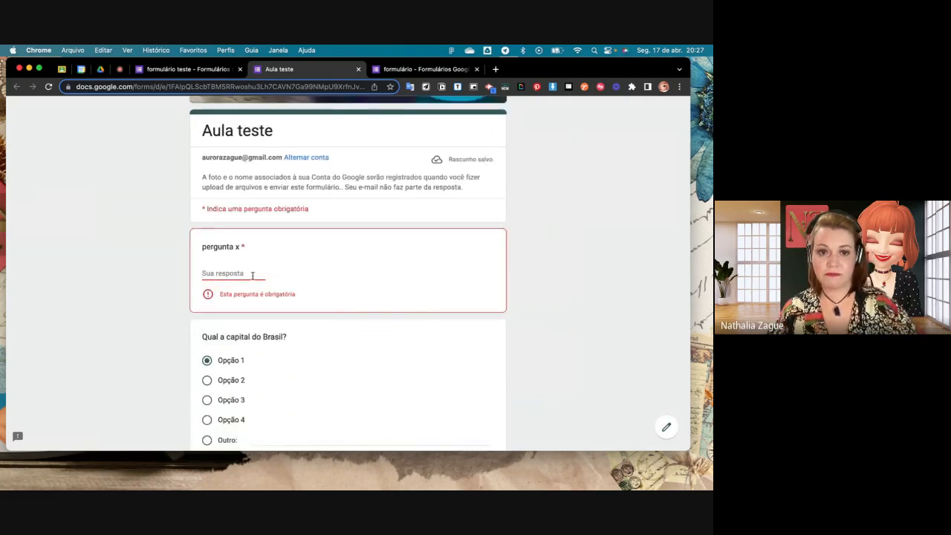
{"action": "type", "text": "teste"}
{"action": "scroll", "coordinate": [325, 309], "scroll_direction": "down", "scroll_amount": 10}
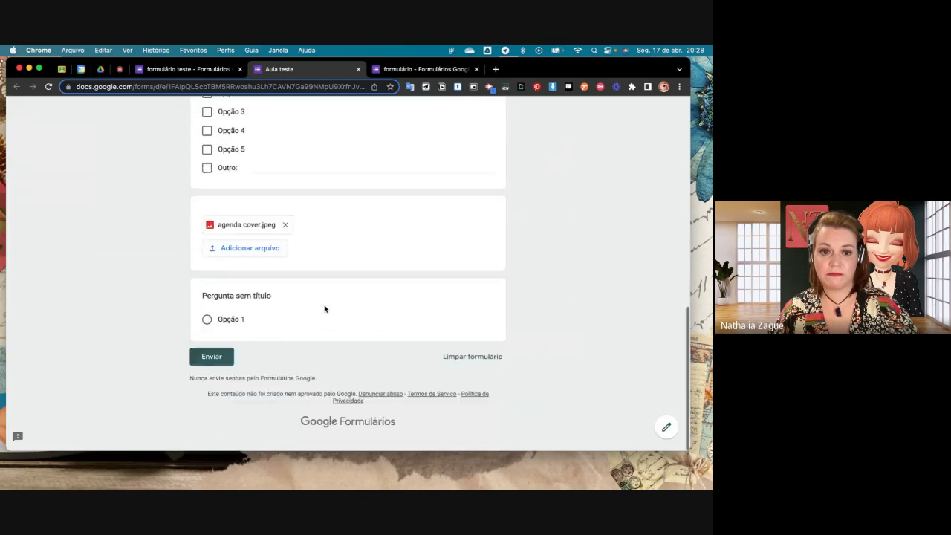
{"action": "left_click", "coordinate": [207, 362]}
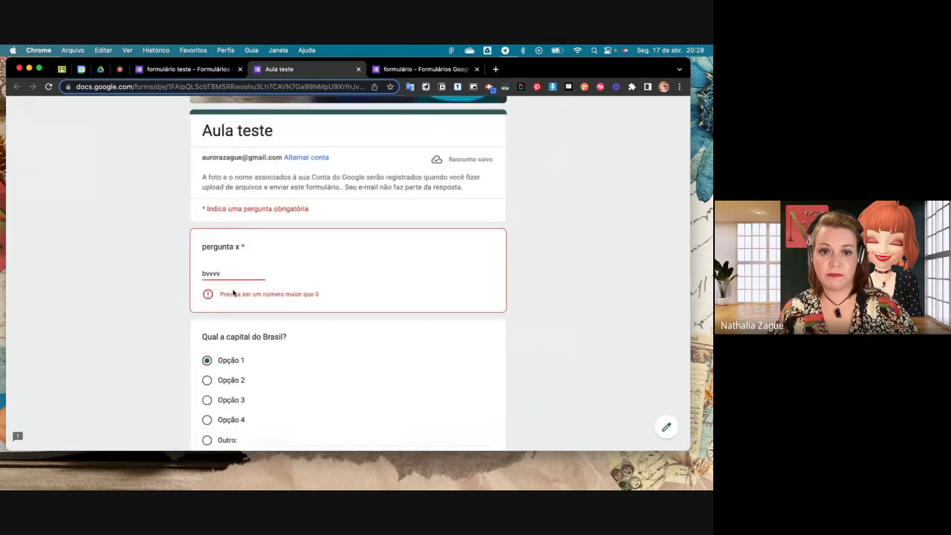
- Replace the answer to "pergunta x" with 01 and submit the form response
{"action": "left_click_drag", "start_coordinate": [233, 275], "coordinate": [195, 275]}
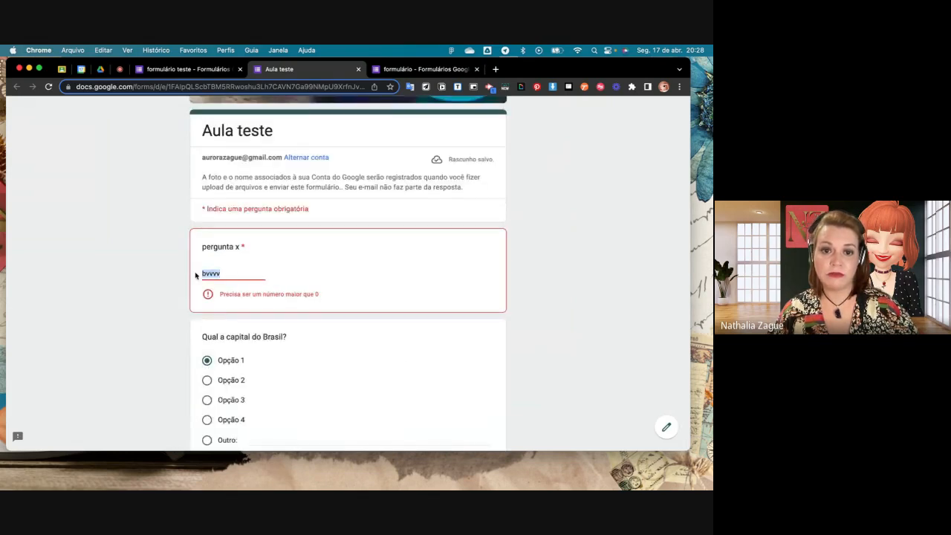
{"action": "type", "text": "00"}
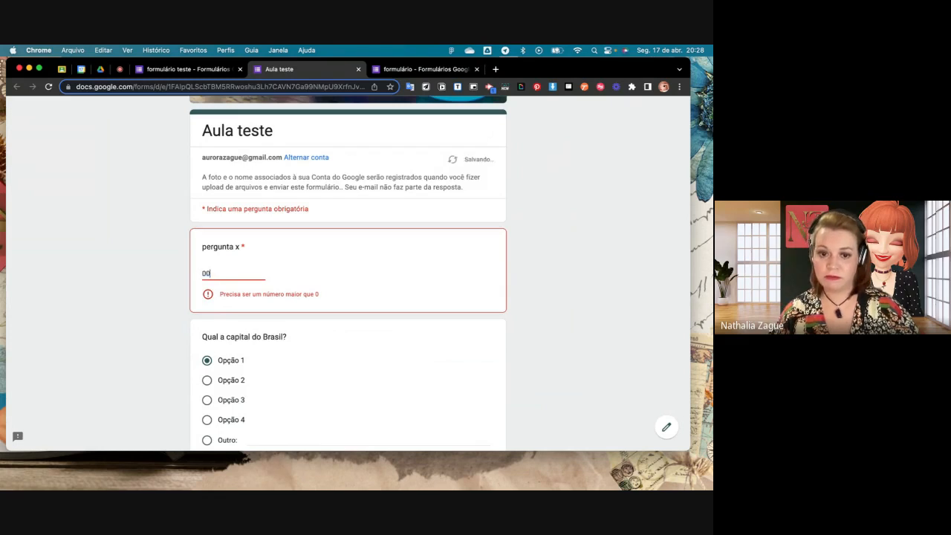
{"action": "key", "text": "BackSpace"}
{"action": "type", "text": "1"}
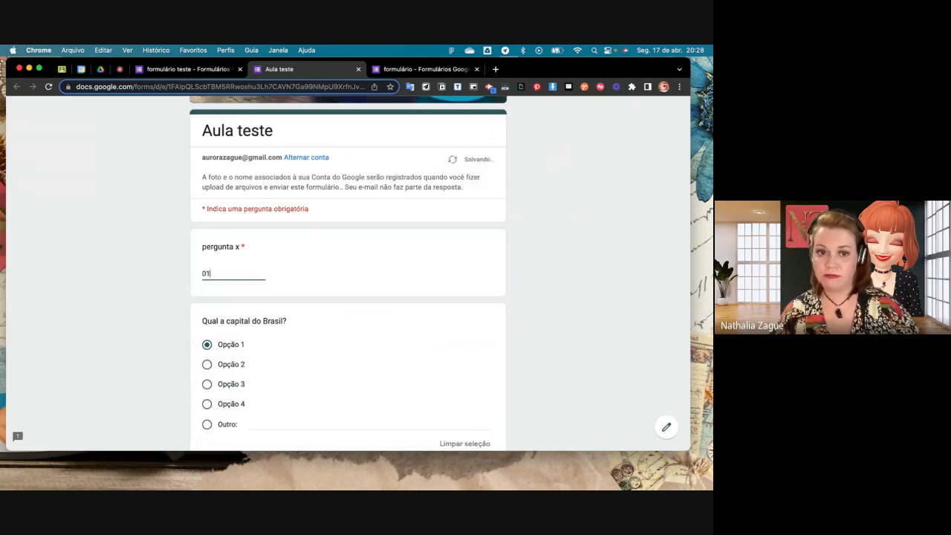
{"action": "scroll", "coordinate": [276, 331], "scroll_direction": "down", "scroll_amount": 10}
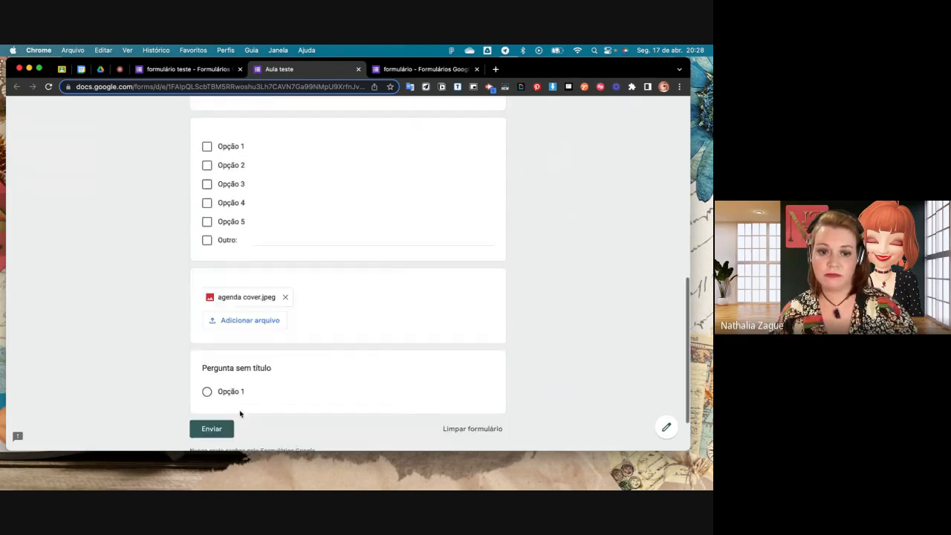
{"action": "left_click", "coordinate": [218, 370]}
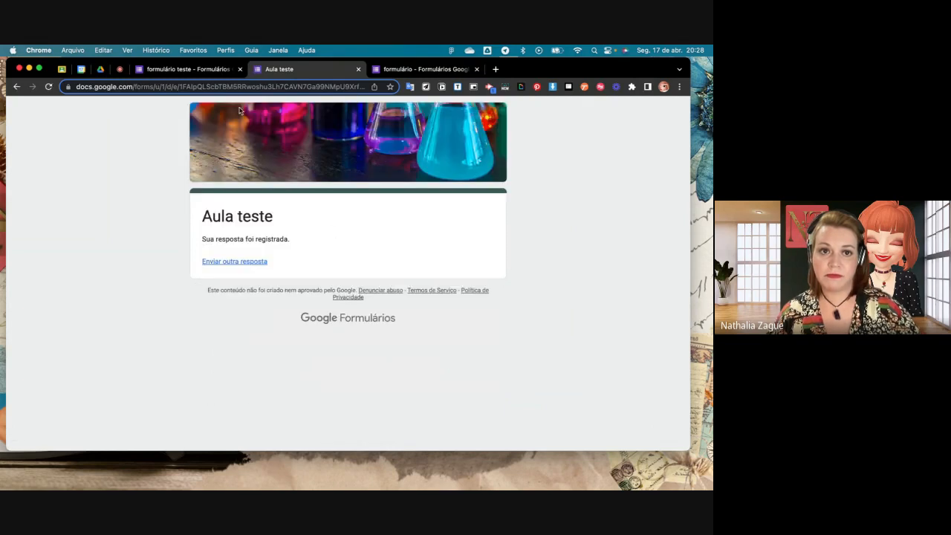
- Switch to Google Drive and open the "(File responses)" subfolder inside "formulário teste (File responses)" to view the uploaded file
{"action": "left_click", "coordinate": [100, 69]}
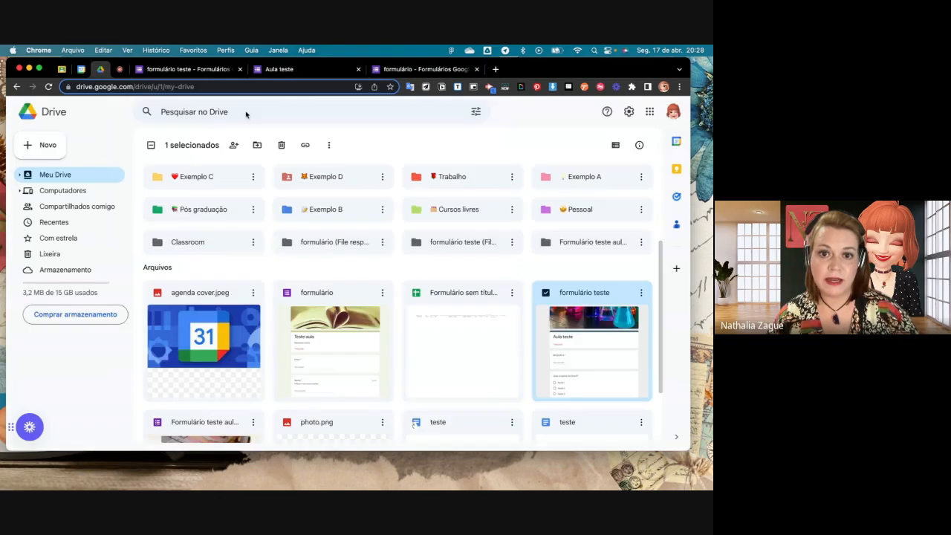
{"action": "scroll", "coordinate": [531, 253], "scroll_direction": "down", "scroll_amount": 2}
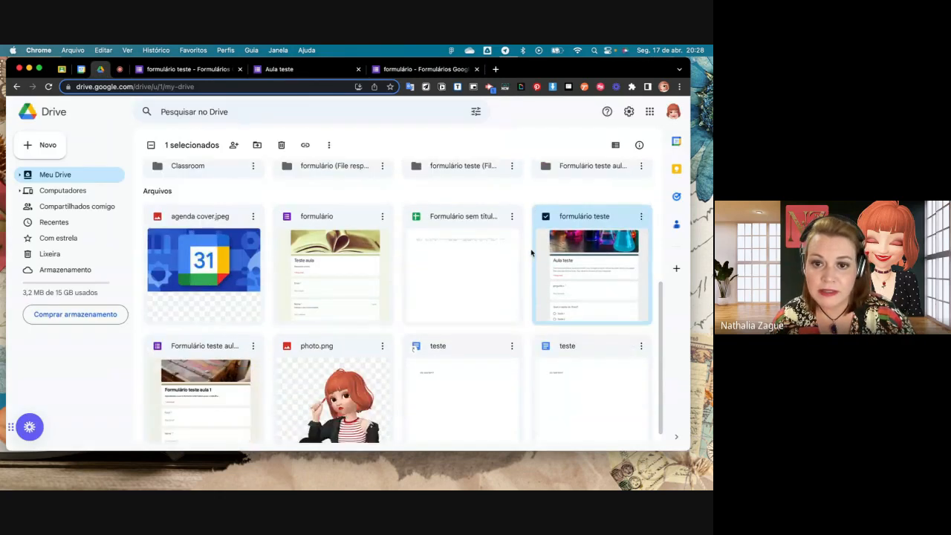
{"action": "scroll", "coordinate": [531, 252], "scroll_direction": "up", "scroll_amount": 2}
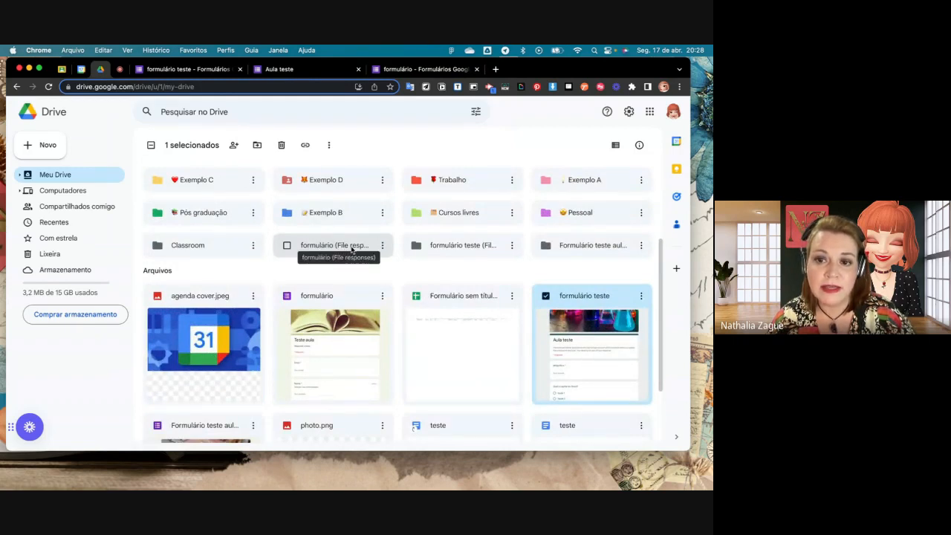
{"action": "double_click", "coordinate": [353, 246]}
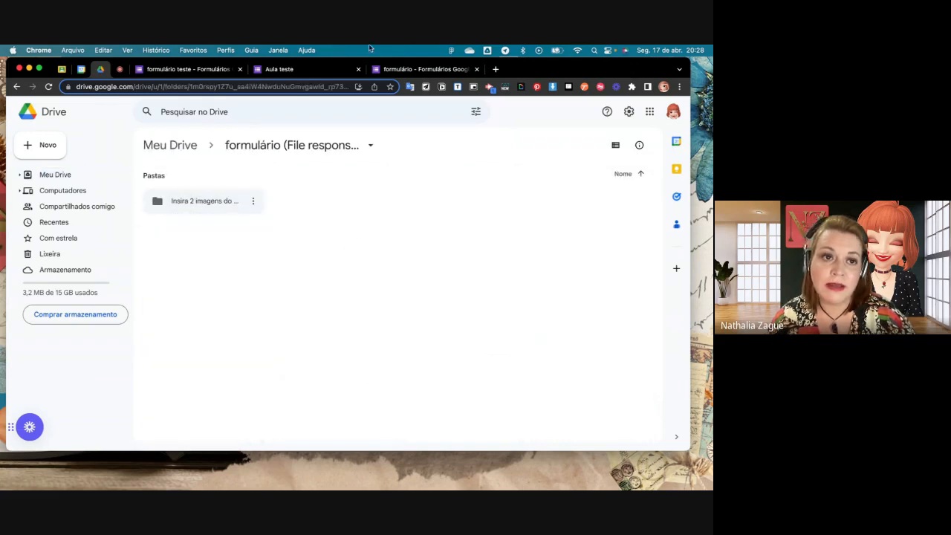
{"action": "left_click", "coordinate": [14, 87]}
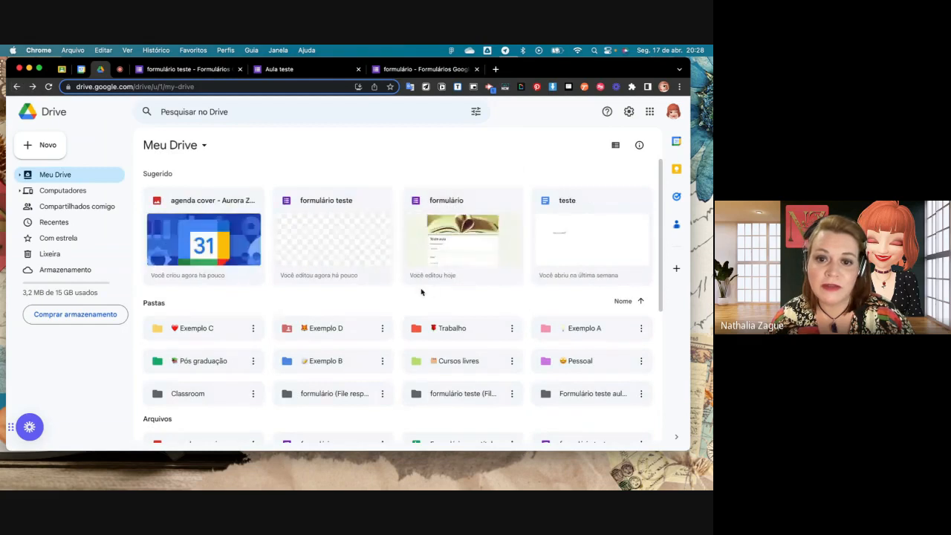
{"action": "double_click", "coordinate": [472, 396]}
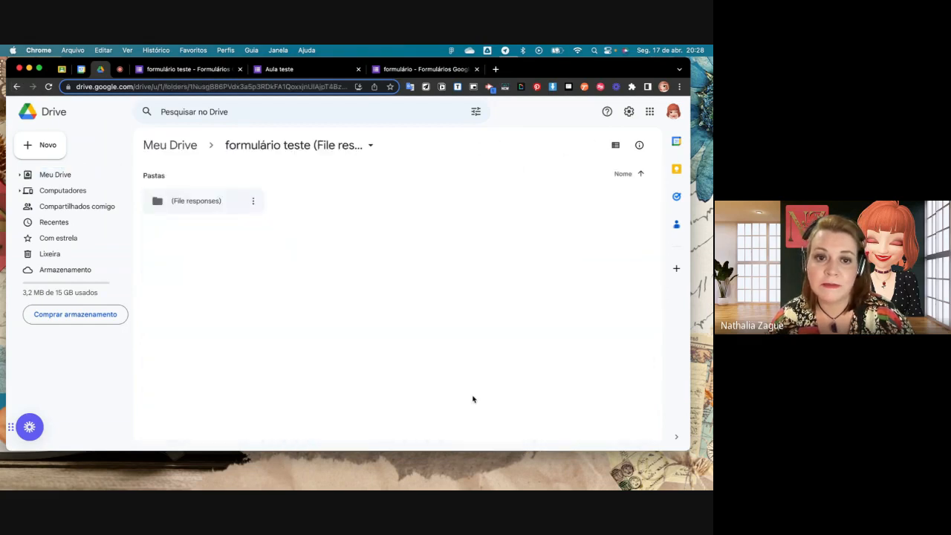
{"action": "double_click", "coordinate": [195, 202]}
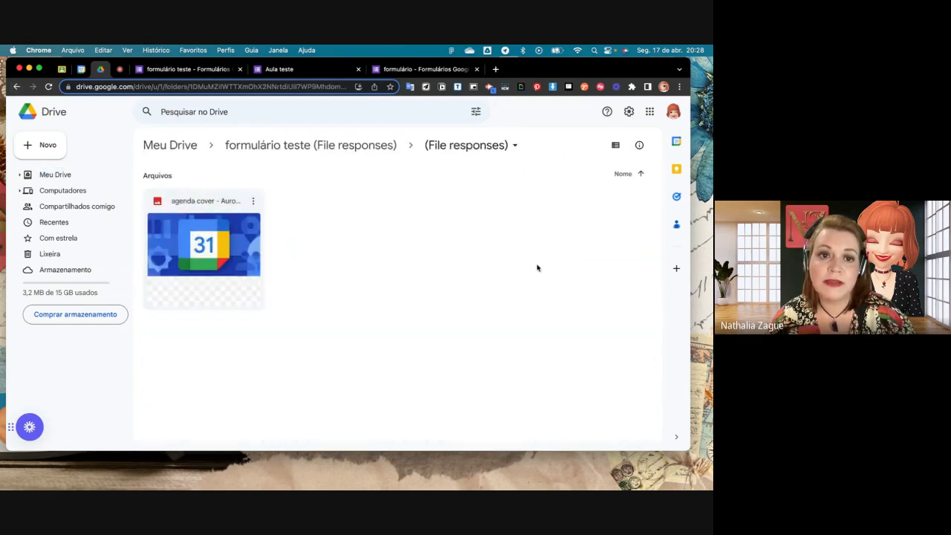
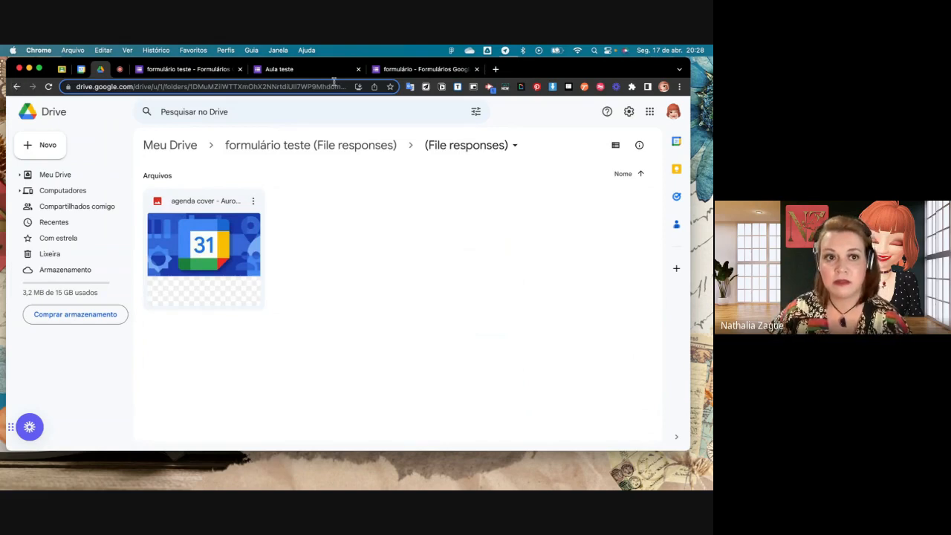
- Switch back to the "formulário teste" editor and change the last untitled question to the Escala linear type
{"action": "left_click", "coordinate": [167, 73]}
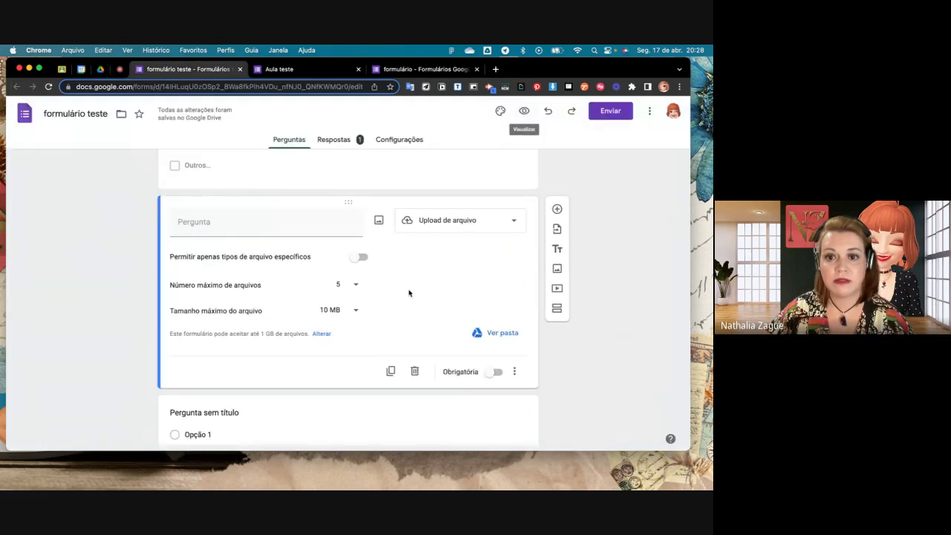
{"action": "scroll", "coordinate": [410, 291], "scroll_direction": "down", "scroll_amount": 2}
{"action": "left_click", "coordinate": [493, 369]}
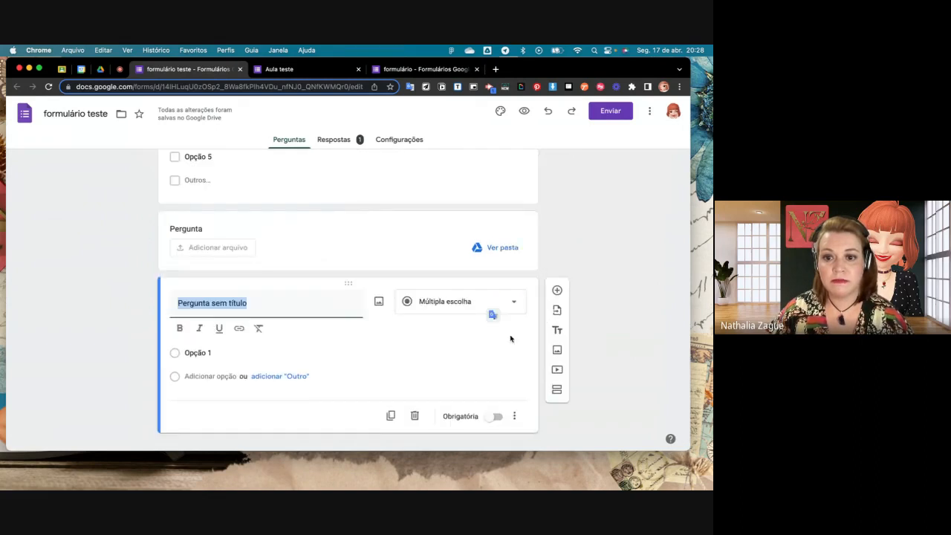
{"action": "left_click", "coordinate": [510, 311]}
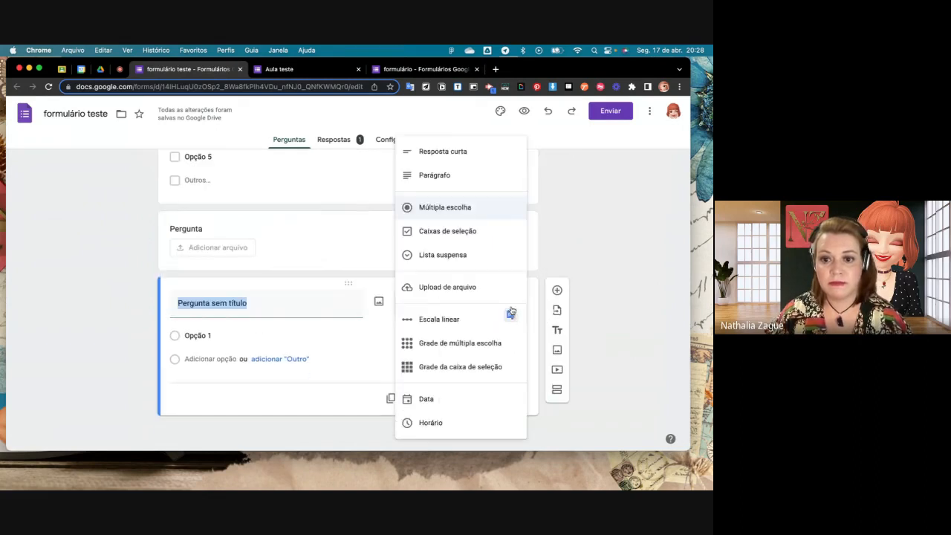
{"action": "left_click", "coordinate": [442, 318]}
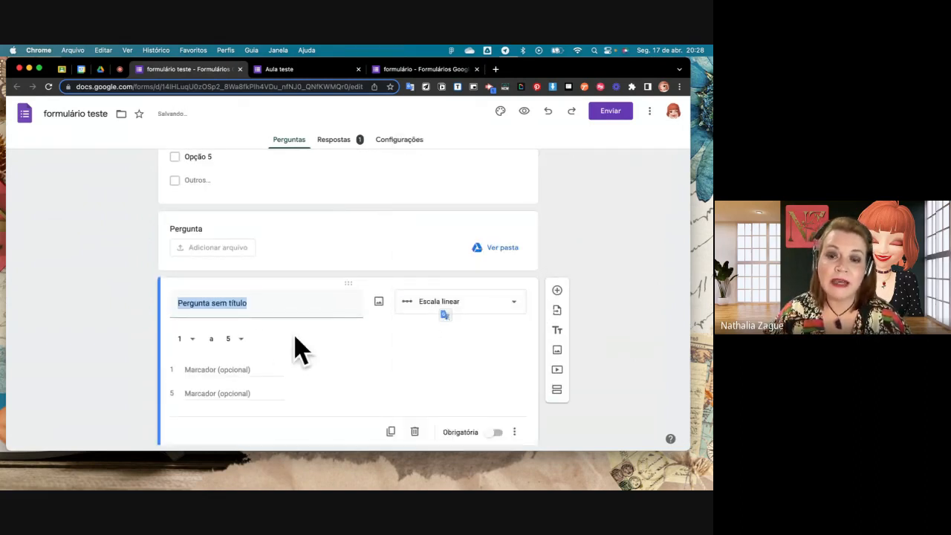
- Set the linear scale to run from 0 to 10
{"action": "left_click", "coordinate": [193, 341]}
{"action": "left_click", "coordinate": [177, 313]}
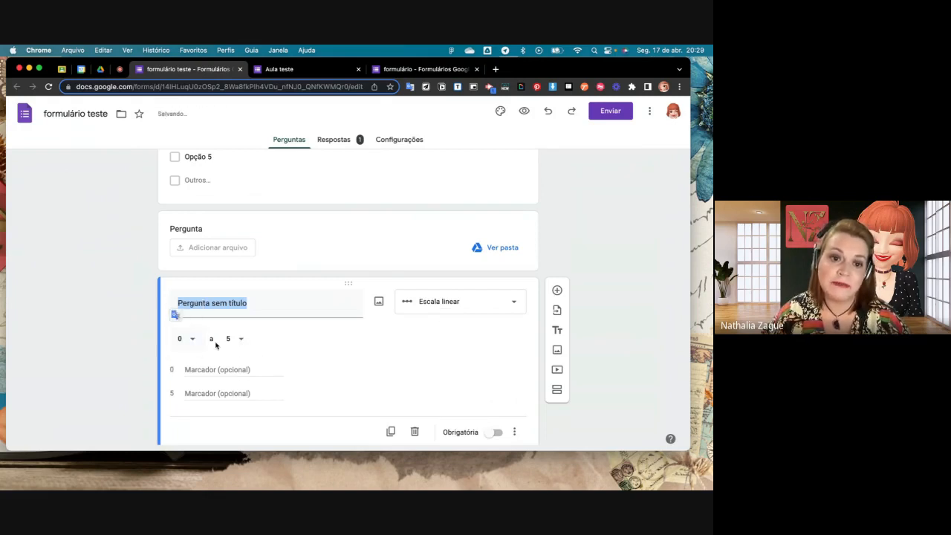
{"action": "left_click", "coordinate": [240, 338]}
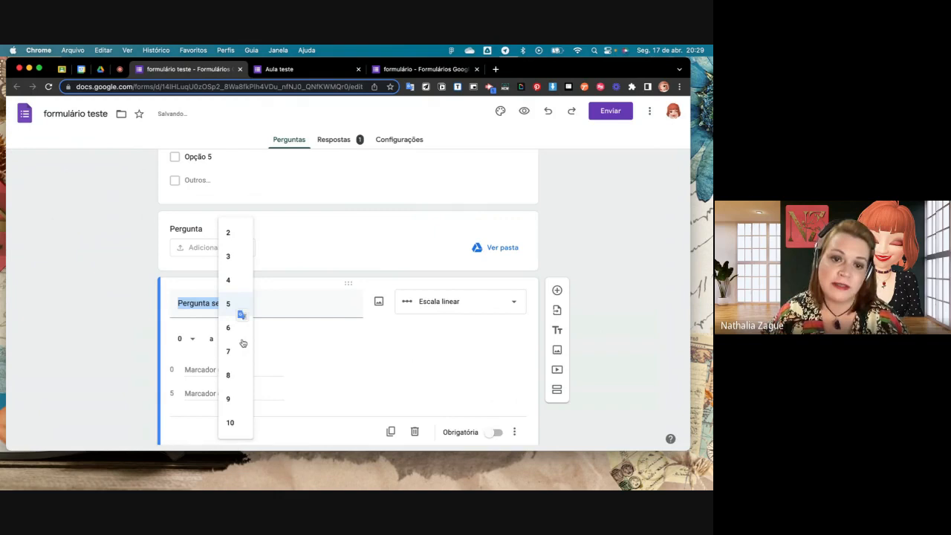
{"action": "left_click", "coordinate": [230, 421]}
- Label the low end of the scale "Insatisfeita" and the high end "Excelente"
{"action": "scroll", "coordinate": [297, 382], "scroll_direction": "down", "scroll_amount": 1}
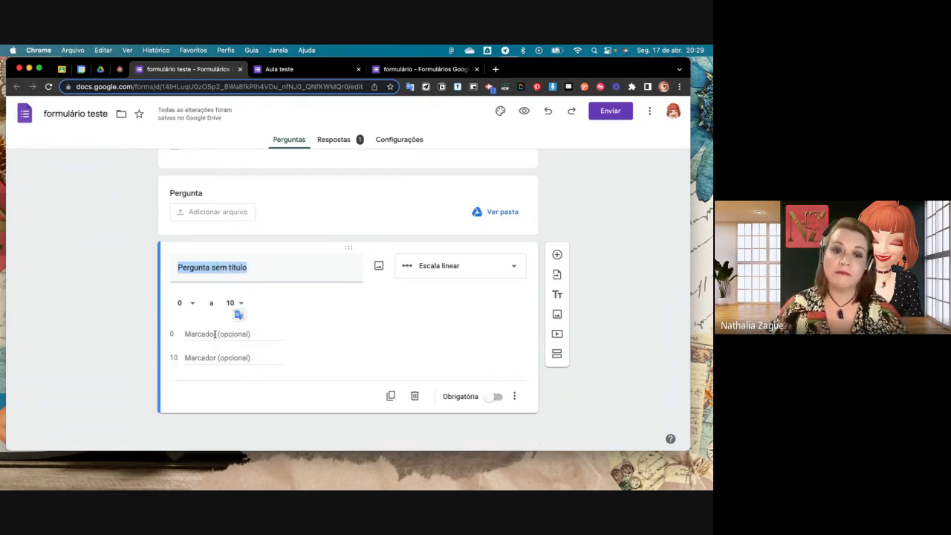
{"action": "left_click", "coordinate": [215, 334]}
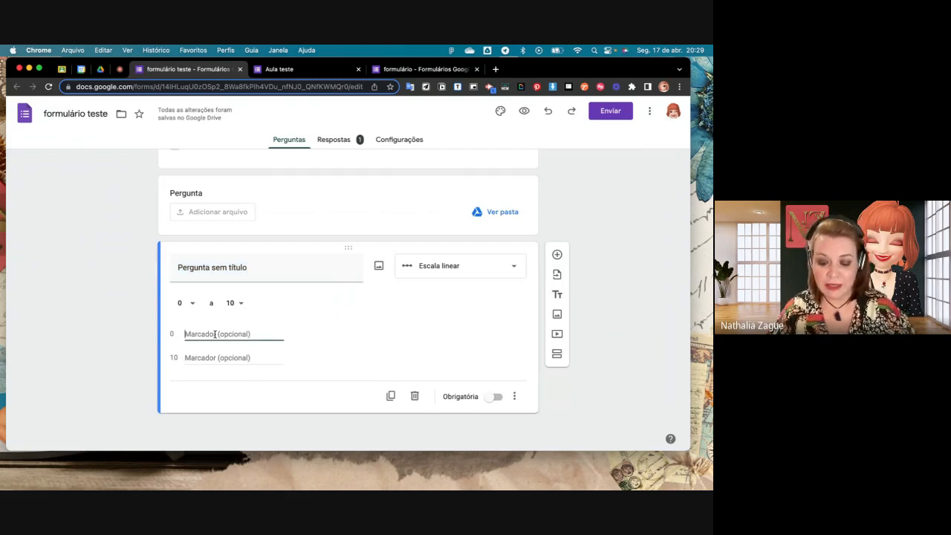
{"action": "type", "text": "Insatisfeita"}
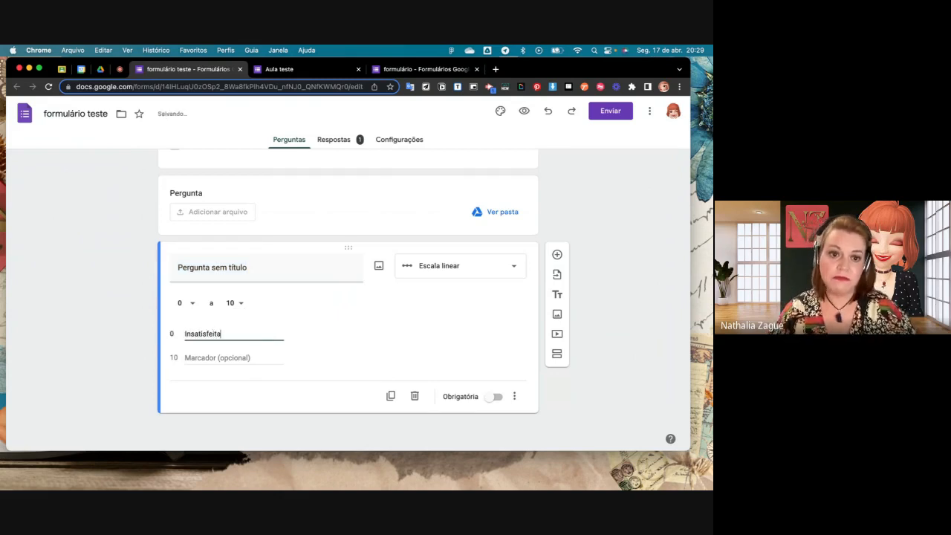
{"action": "left_click", "coordinate": [216, 357]}
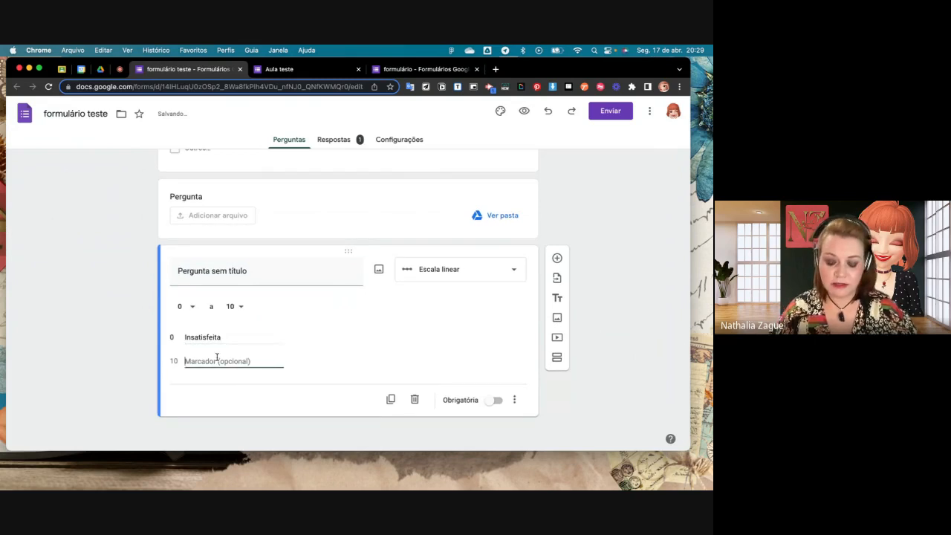
{"action": "type", "text": "Excelente"}
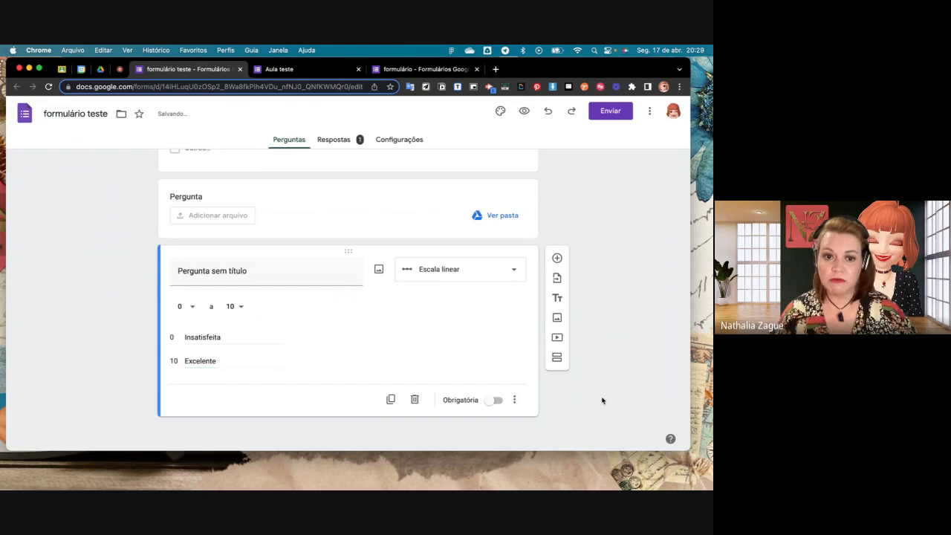
- Preview the form and try different ratings on the Insatisfeita–Excelente scale, finishing with 2 selected
{"action": "left_click", "coordinate": [524, 112]}
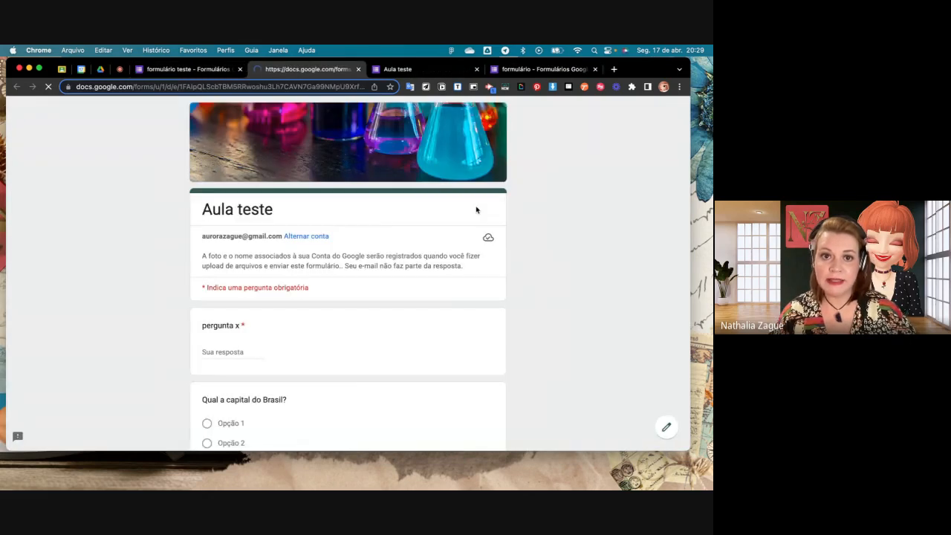
{"action": "scroll", "coordinate": [476, 209], "scroll_direction": "down", "scroll_amount": 15}
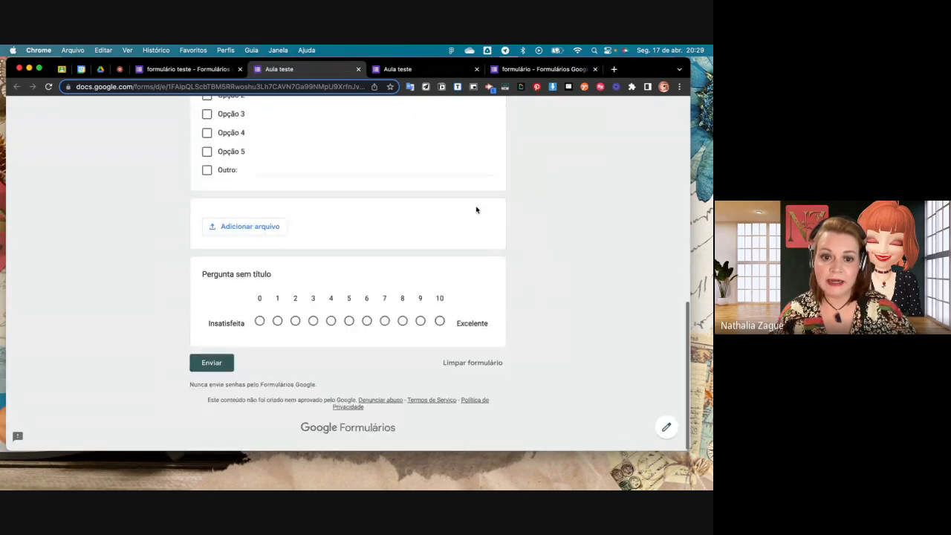
{"action": "left_click", "coordinate": [259, 325]}
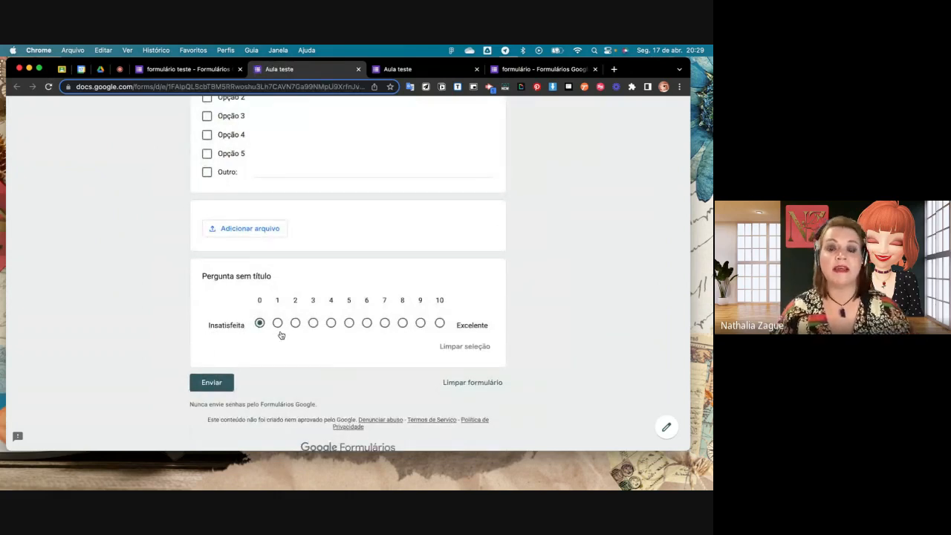
{"action": "left_click", "coordinate": [440, 326]}
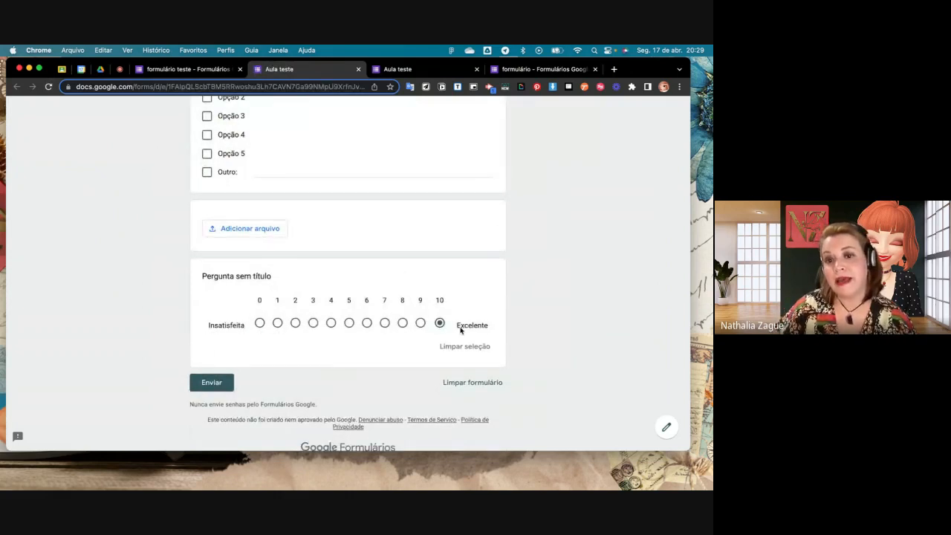
{"action": "left_click", "coordinate": [384, 324]}
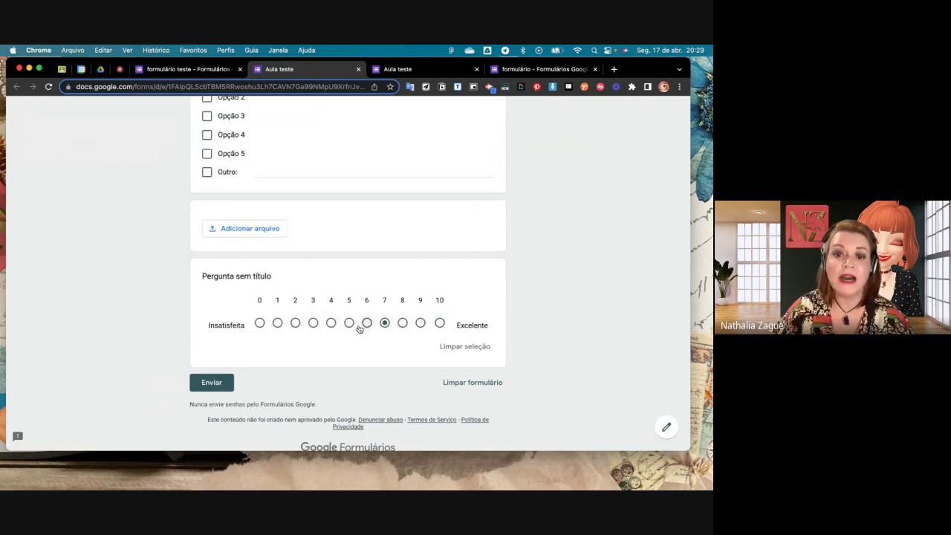
{"action": "left_click", "coordinate": [366, 324]}
{"action": "left_click", "coordinate": [348, 324]}
{"action": "left_click", "coordinate": [330, 324]}
{"action": "left_click", "coordinate": [313, 324]}
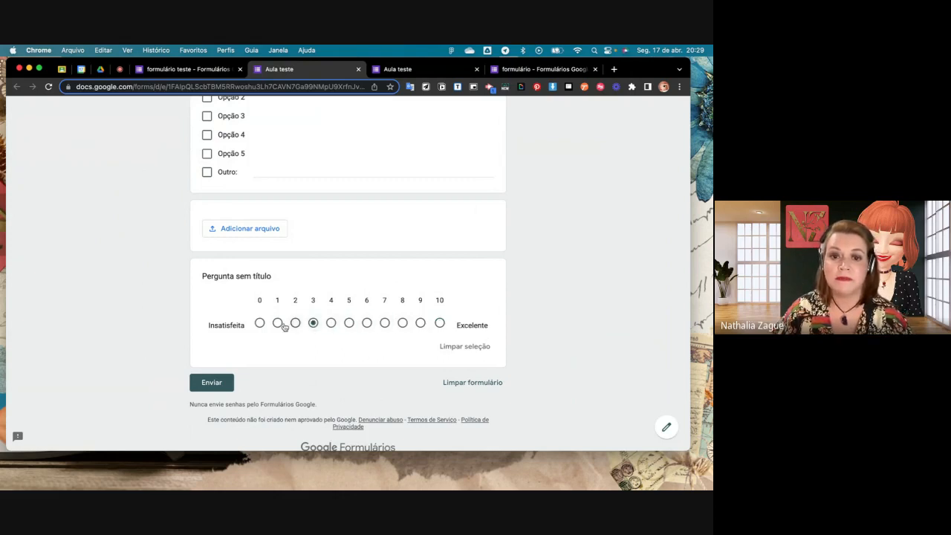
{"action": "left_click", "coordinate": [295, 324]}
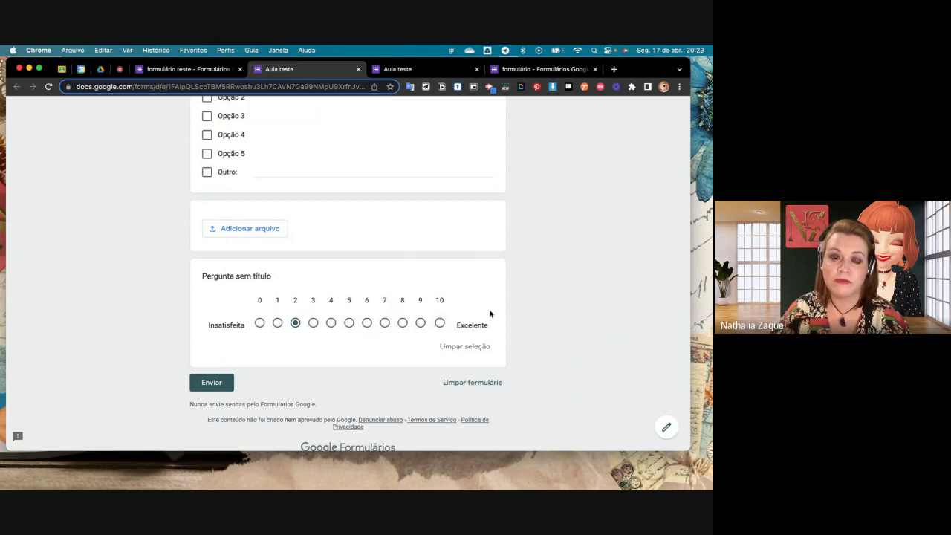
- Return to the form editor and add a Grade de múltipla escolha question below the linear scale
{"action": "left_click", "coordinate": [188, 70]}
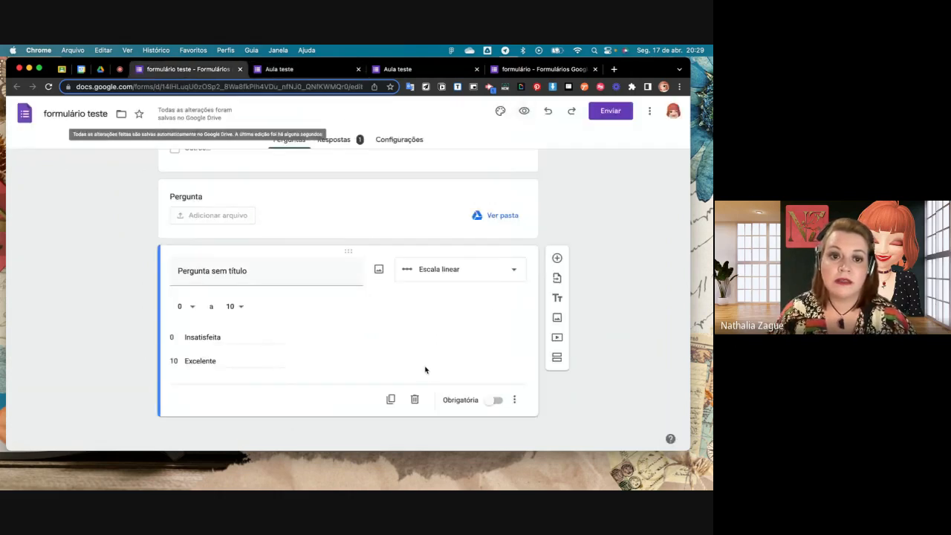
{"action": "scroll", "coordinate": [367, 345], "scroll_direction": "down", "scroll_amount": 1}
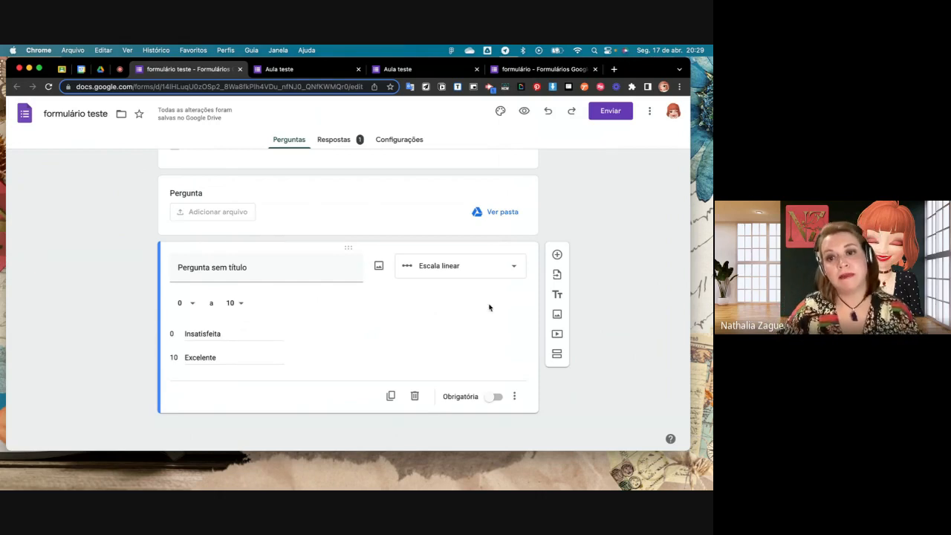
{"action": "left_click", "coordinate": [557, 254]}
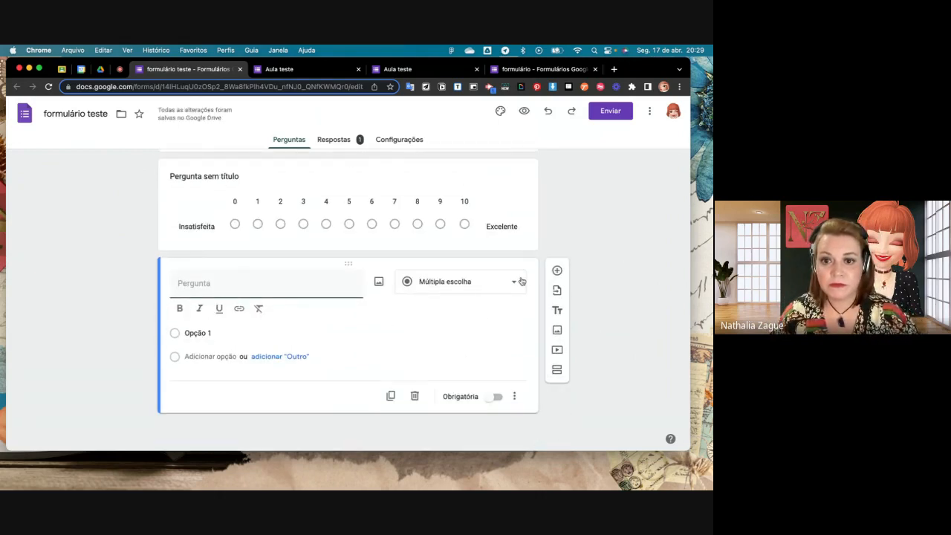
{"action": "left_click", "coordinate": [523, 283]}
{"action": "left_click", "coordinate": [511, 302]}
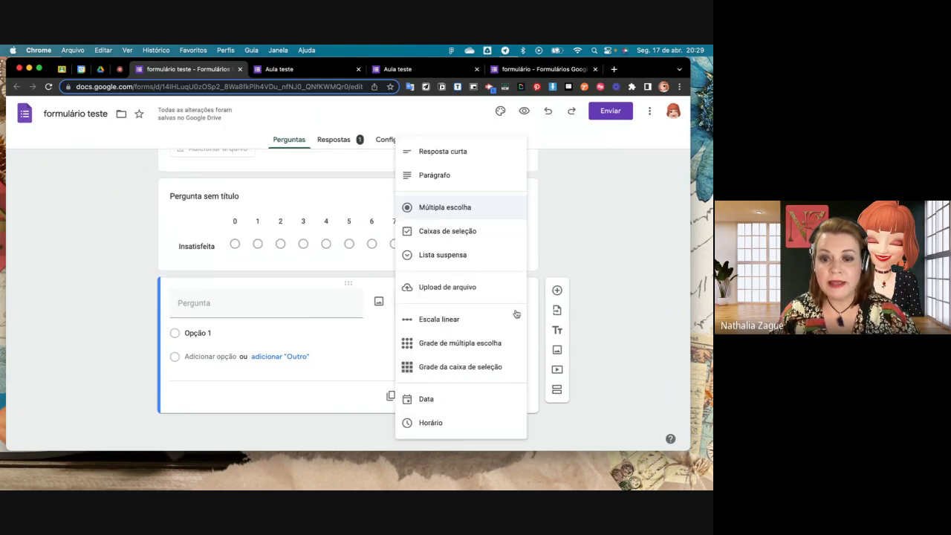
{"action": "left_click", "coordinate": [468, 351]}
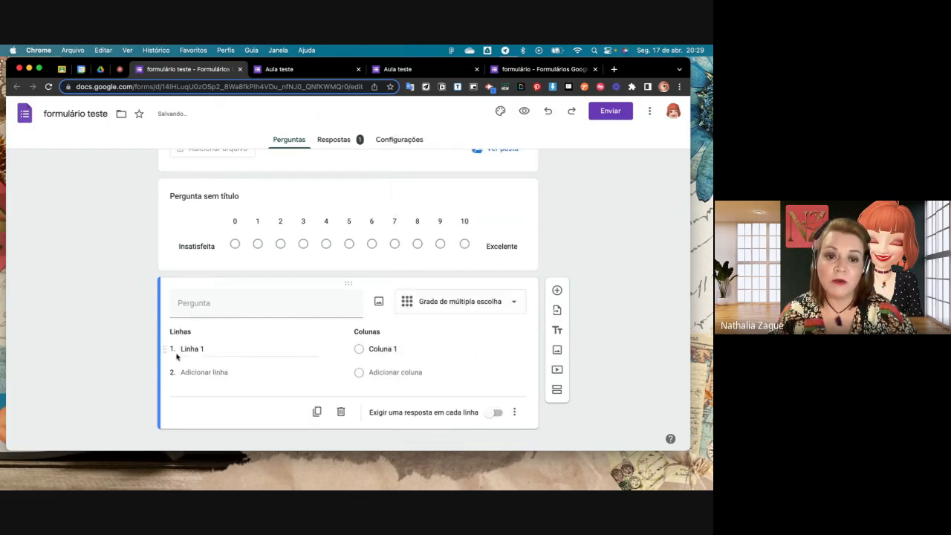
- Extend the multiple-choice grid to four rows, Linha 1 to Linha 4, and four columns, Coluna 1 to Coluna 4
{"action": "left_click", "coordinate": [223, 372]}
{"action": "left_click", "coordinate": [222, 396]}
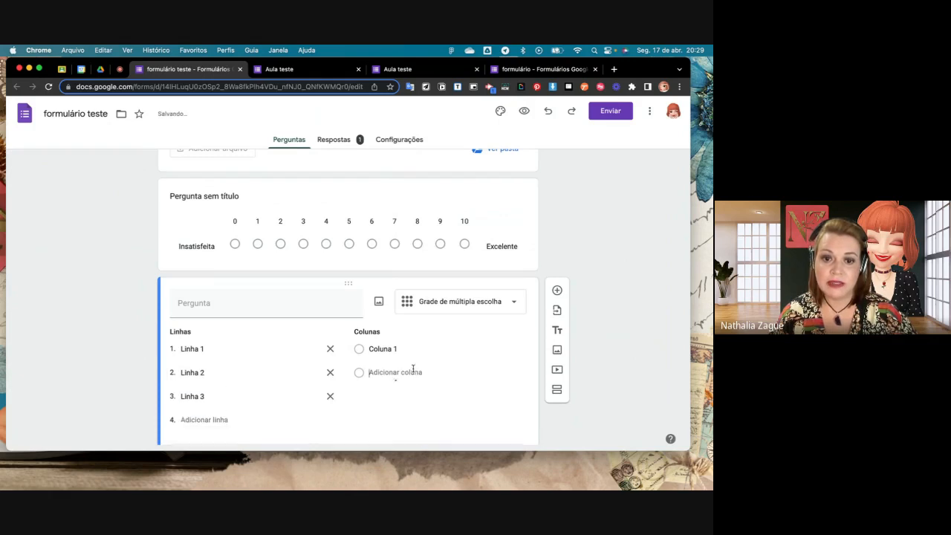
{"action": "left_click", "coordinate": [413, 372]}
{"action": "left_click", "coordinate": [419, 410]}
{"action": "left_click", "coordinate": [420, 405]}
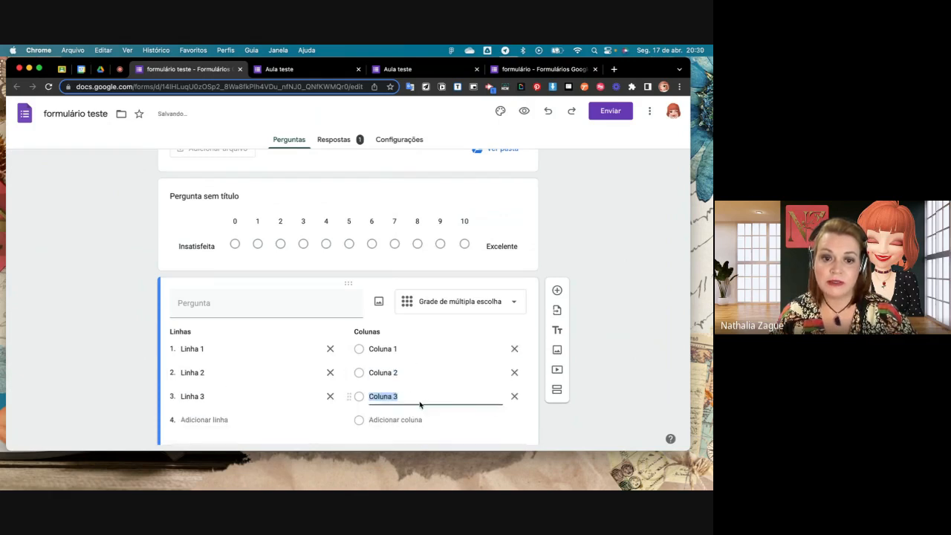
{"action": "left_click", "coordinate": [211, 356]}
{"action": "left_click", "coordinate": [375, 357]}
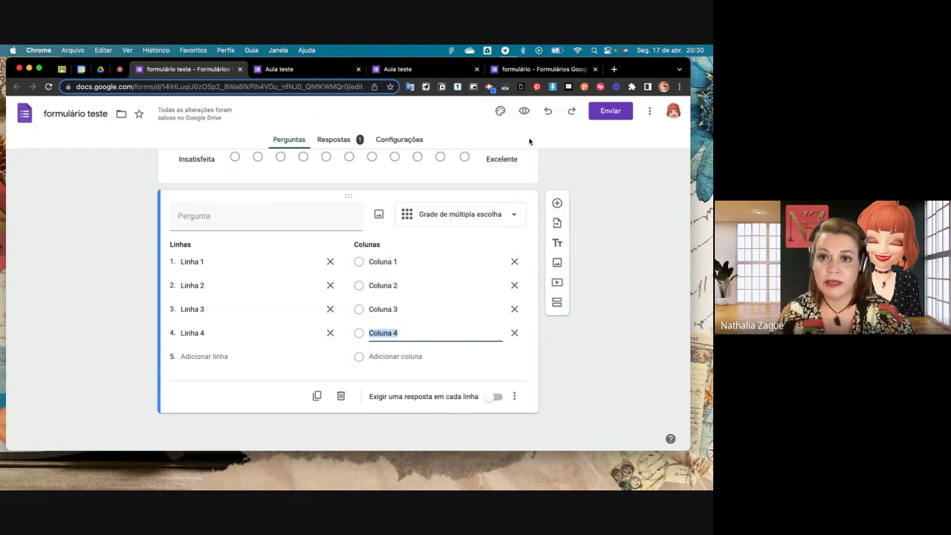
- Preview the form and try answers in the grid, finishing with Coluna 1 for Linha 1 to 3 and Coluna 2 for Linha 4
{"action": "left_click", "coordinate": [524, 110]}
{"action": "scroll", "coordinate": [499, 248], "scroll_direction": "down", "scroll_amount": 12}
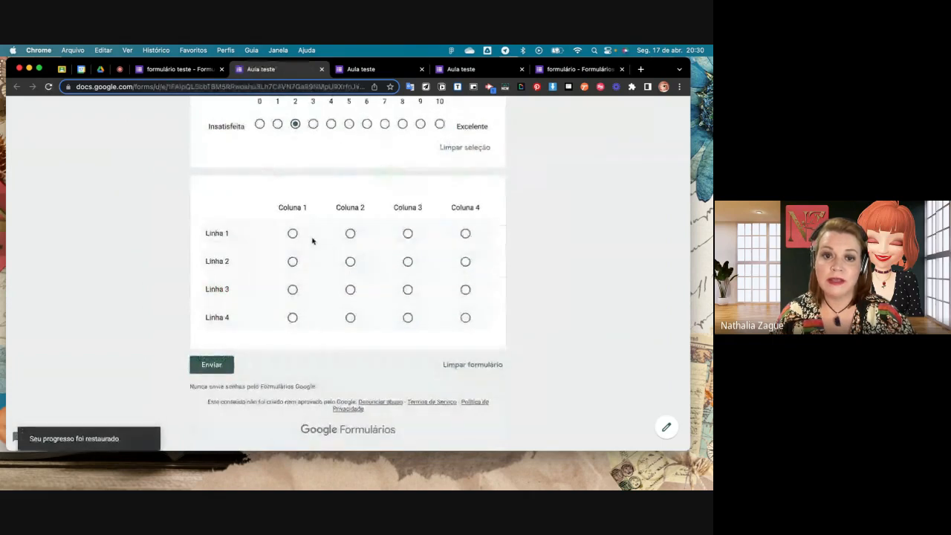
{"action": "left_click", "coordinate": [292, 233]}
{"action": "left_click", "coordinate": [350, 262]}
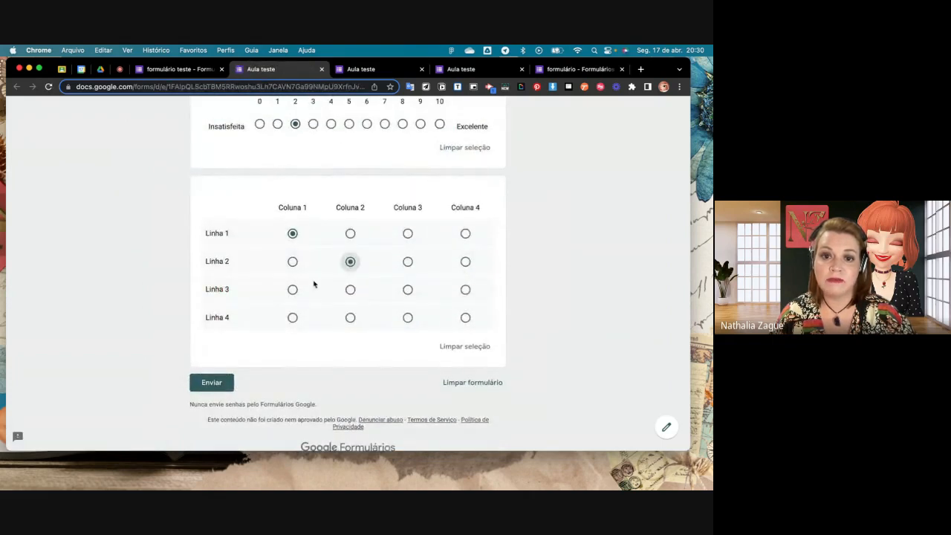
{"action": "left_click", "coordinate": [293, 290]}
{"action": "left_click", "coordinate": [408, 262]}
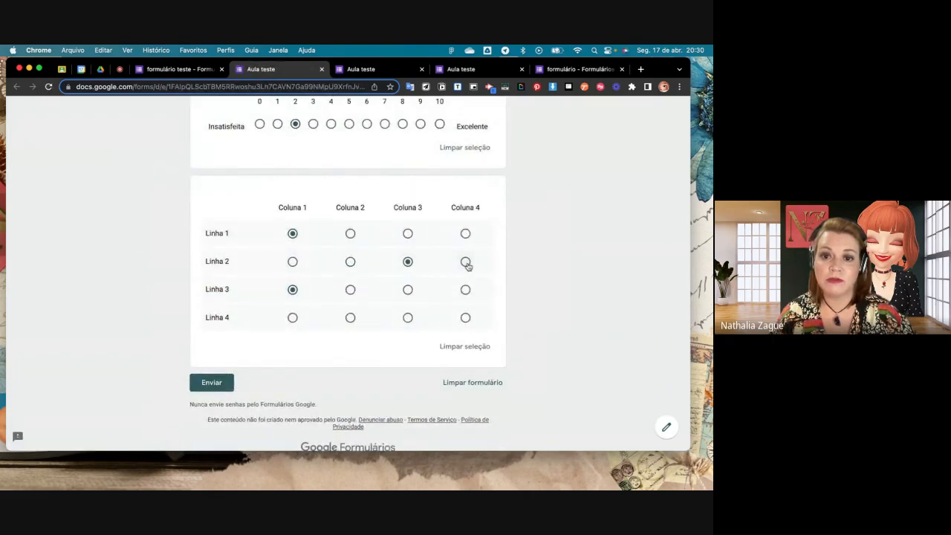
{"action": "left_click", "coordinate": [465, 261]}
{"action": "left_click", "coordinate": [351, 261]}
{"action": "left_click", "coordinate": [293, 318]}
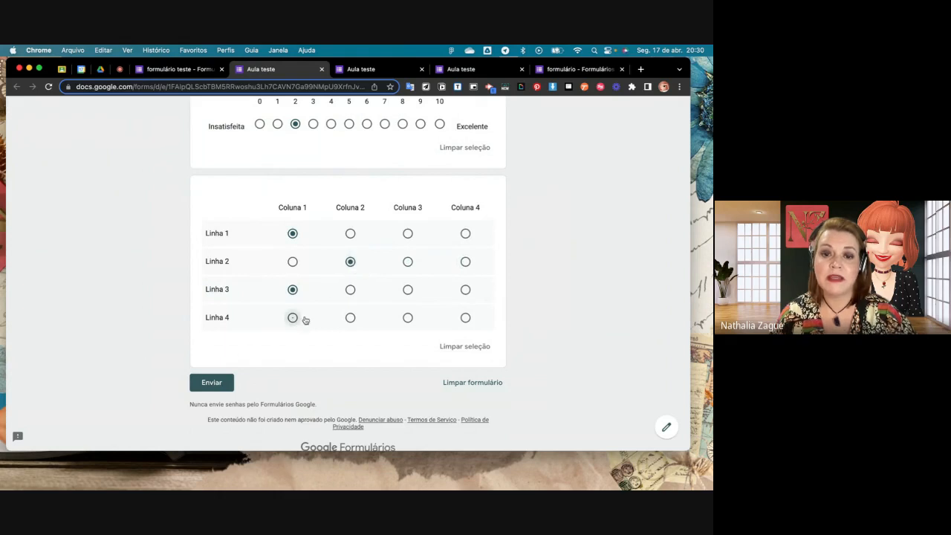
{"action": "left_click", "coordinate": [350, 317]}
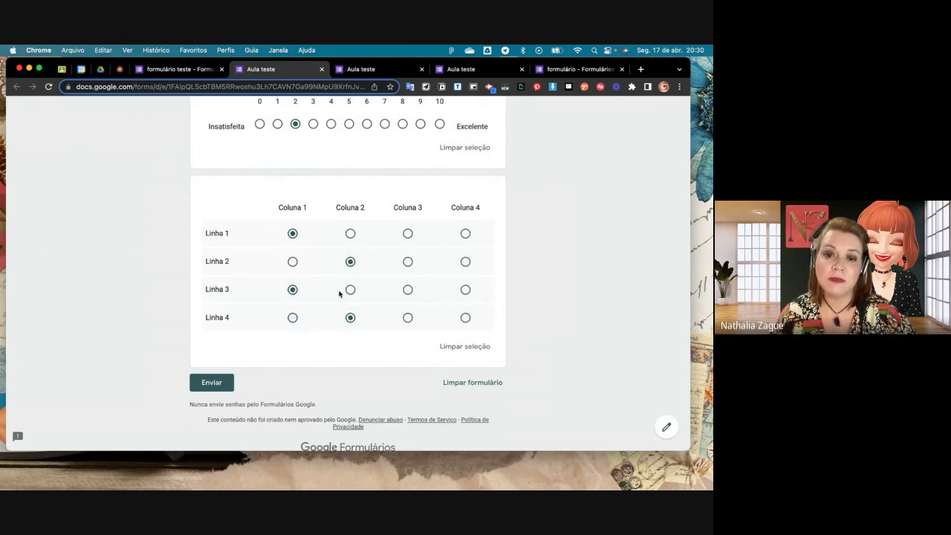
{"action": "left_click", "coordinate": [407, 289]}
{"action": "left_click", "coordinate": [292, 290]}
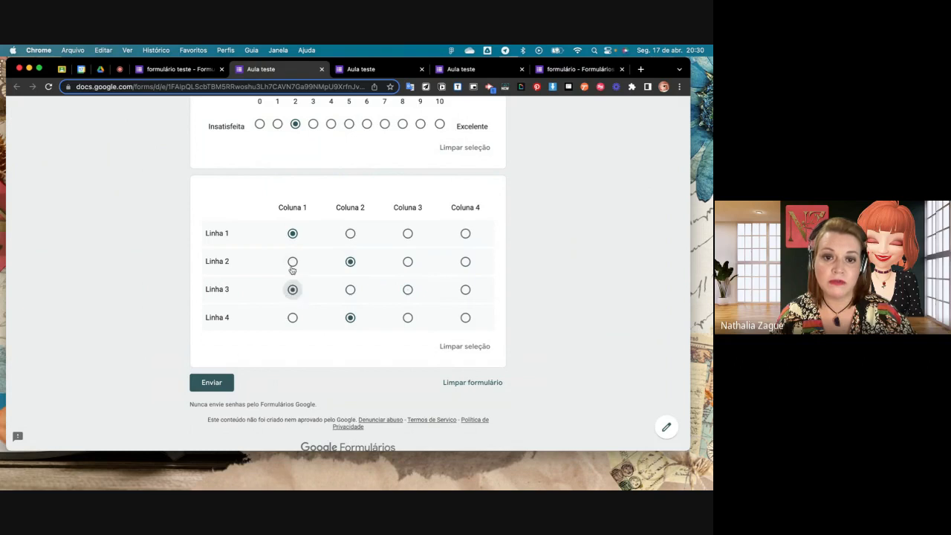
{"action": "left_click", "coordinate": [292, 262]}
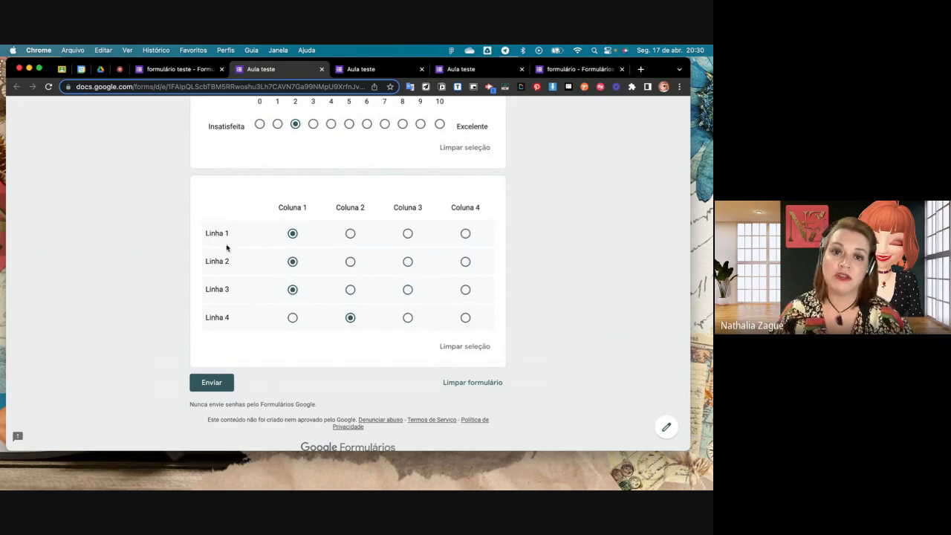
- Return to the form editor and add a Grade da caixa de seleção question below the multiple-choice grid
{"action": "left_click", "coordinate": [195, 69]}
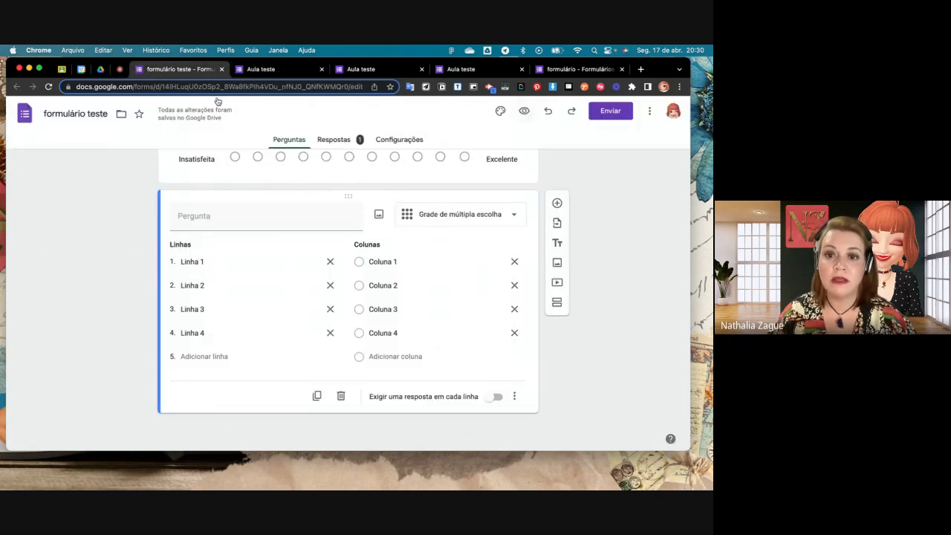
{"action": "left_click", "coordinate": [556, 204]}
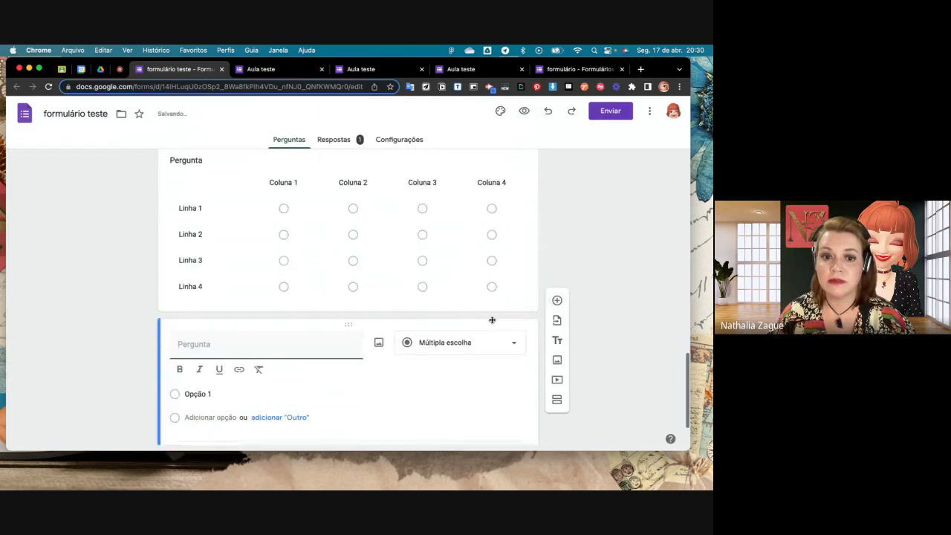
{"action": "left_click", "coordinate": [505, 286]}
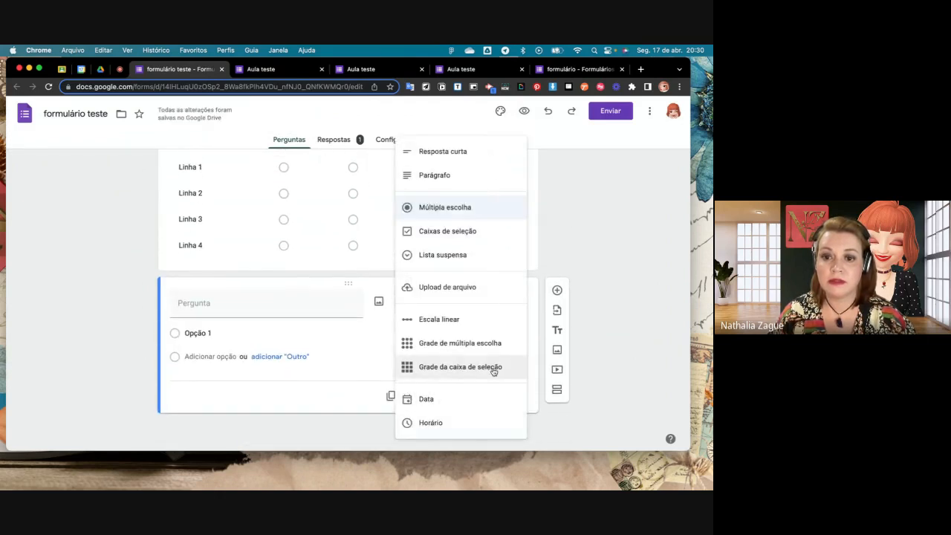
{"action": "left_click", "coordinate": [490, 369]}
{"action": "scroll", "coordinate": [490, 371], "scroll_direction": "down", "scroll_amount": 1}
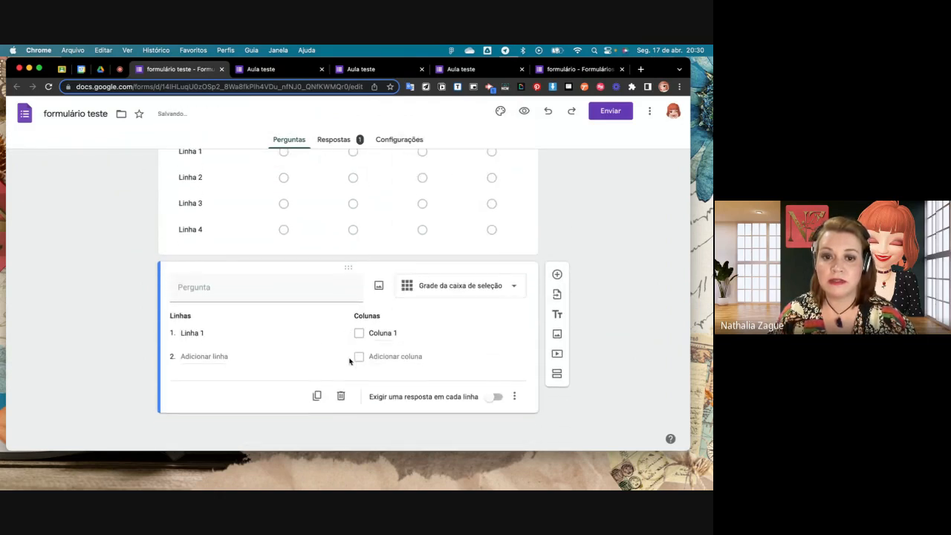
- Extend the checkbox grid to Linha 1–4 and Coluna 1–4, and require a response in each row
{"action": "left_click", "coordinate": [416, 358]}
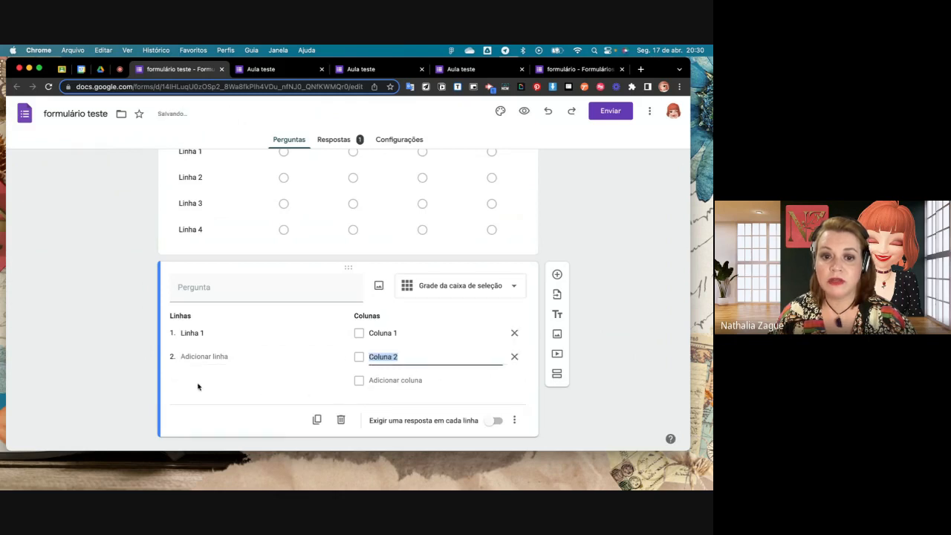
{"action": "left_click", "coordinate": [401, 382]}
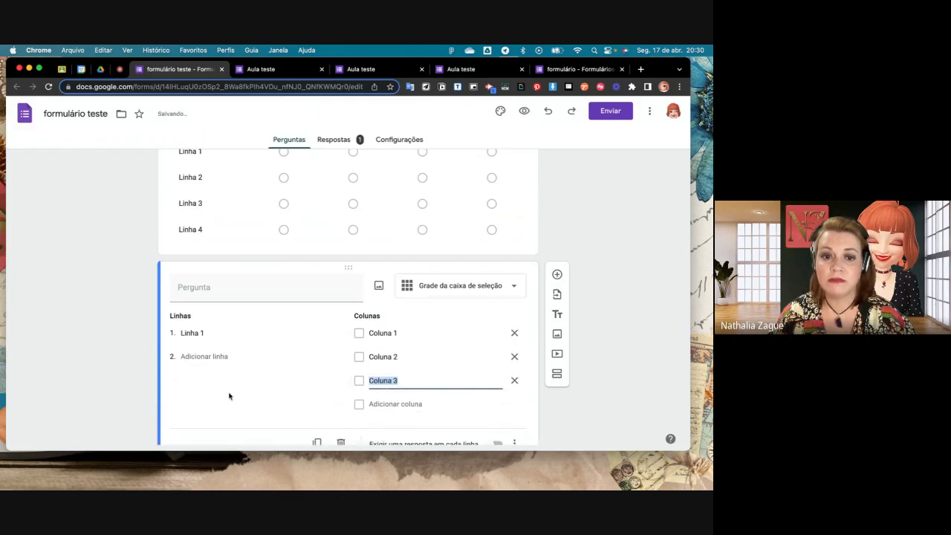
{"action": "left_click", "coordinate": [201, 359]}
{"action": "left_click", "coordinate": [212, 380]}
{"action": "left_click", "coordinate": [217, 404]}
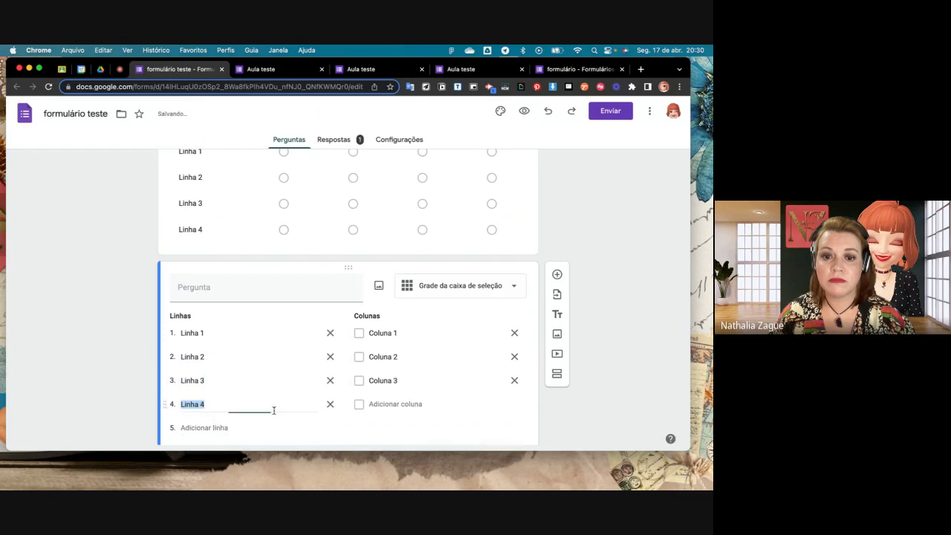
{"action": "left_click", "coordinate": [403, 404]}
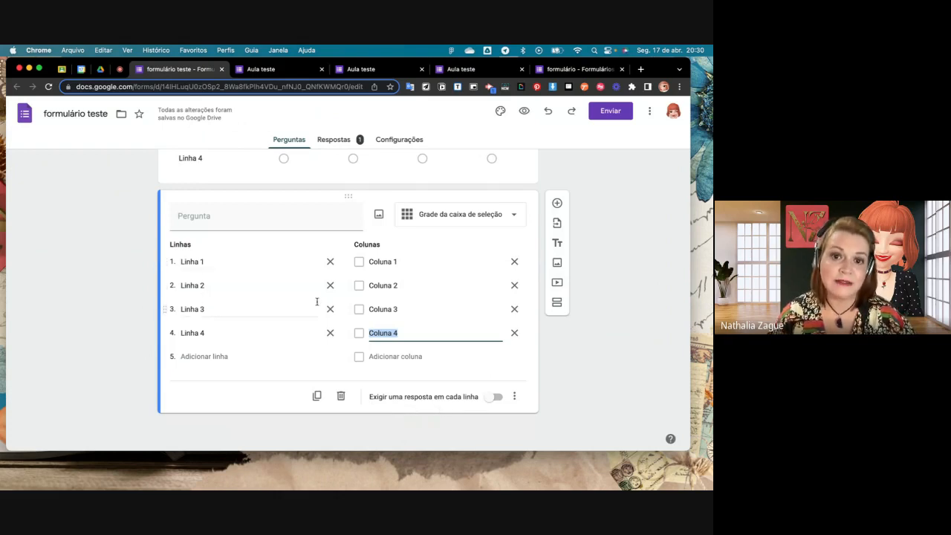
{"action": "left_click", "coordinate": [486, 398]}
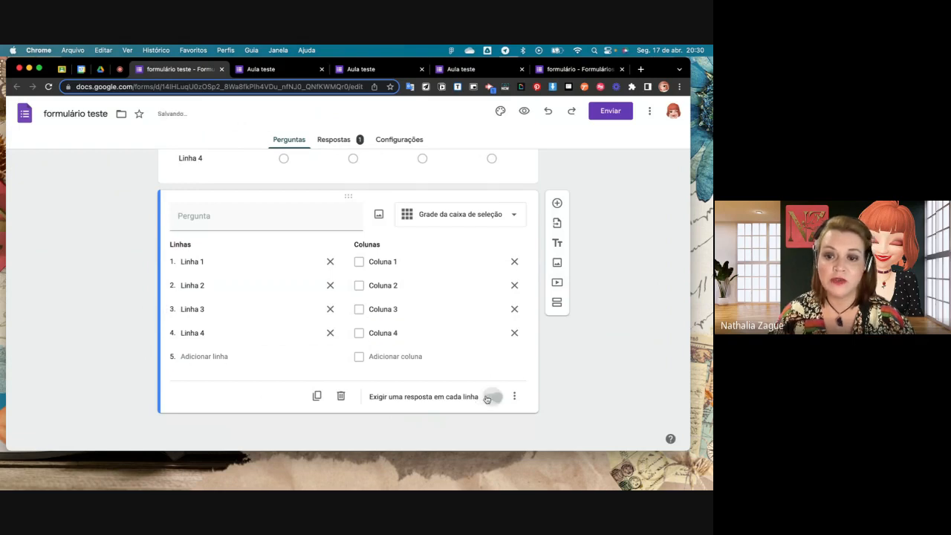
- Preview the form and tick Coluna 1 for Linha 1 and 3 and Coluna 2 for Linha 2 and 4 in the checkbox grid
{"action": "left_click", "coordinate": [525, 111]}
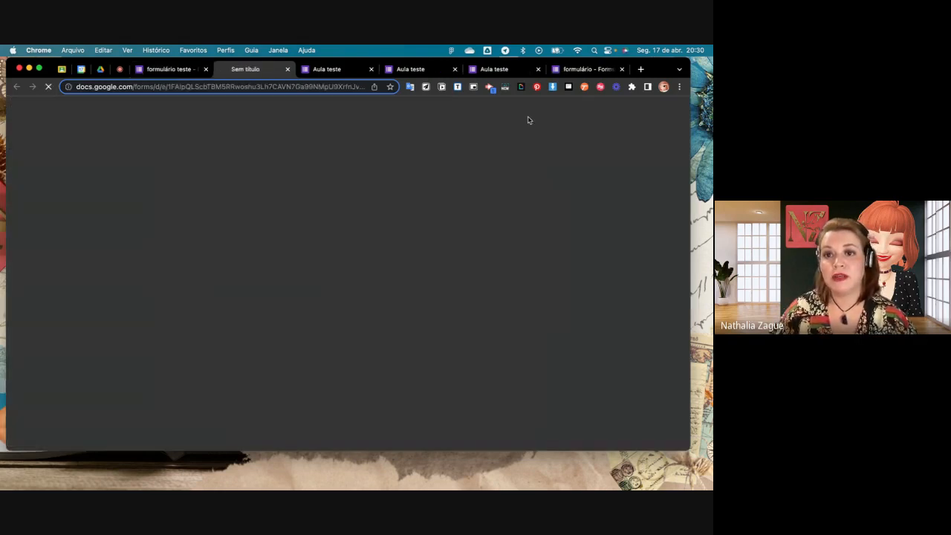
{"action": "scroll", "coordinate": [522, 236], "scroll_direction": "down", "scroll_amount": 10}
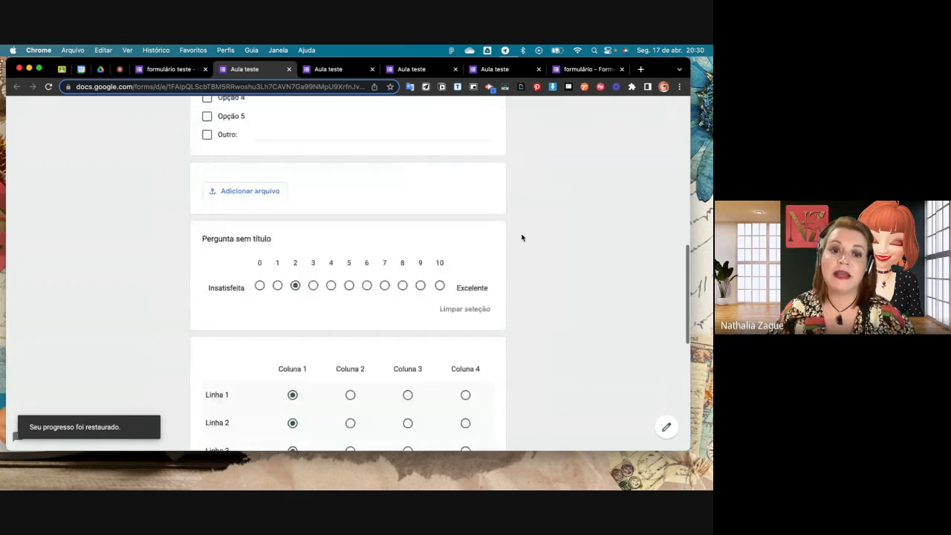
{"action": "scroll", "coordinate": [522, 235], "scroll_direction": "down", "scroll_amount": 10}
{"action": "left_click", "coordinate": [292, 234]}
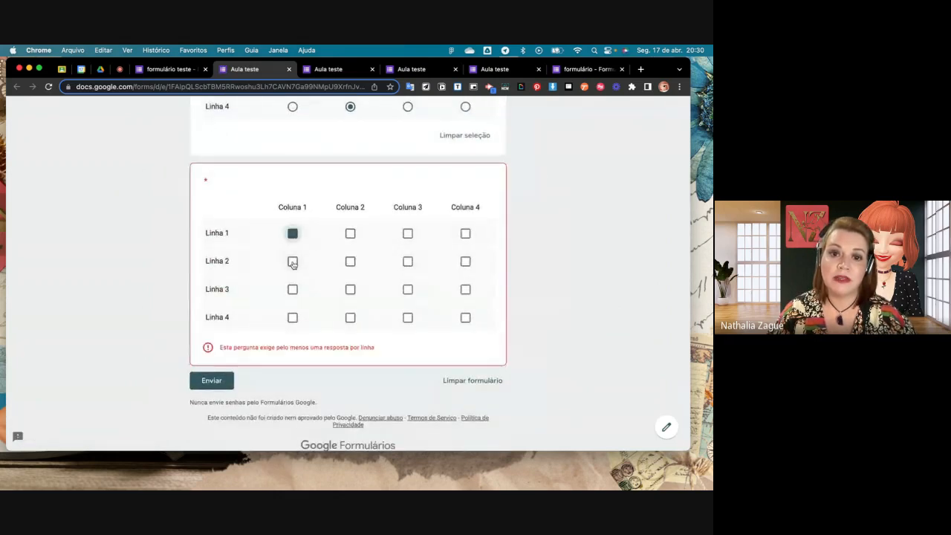
{"action": "left_click", "coordinate": [292, 289]}
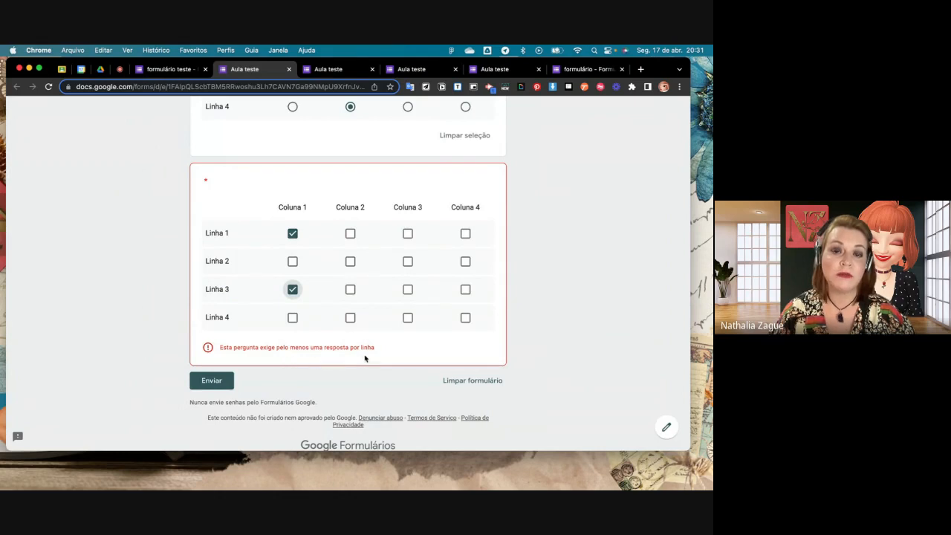
{"action": "left_click", "coordinate": [349, 261]}
{"action": "left_click", "coordinate": [350, 318]}
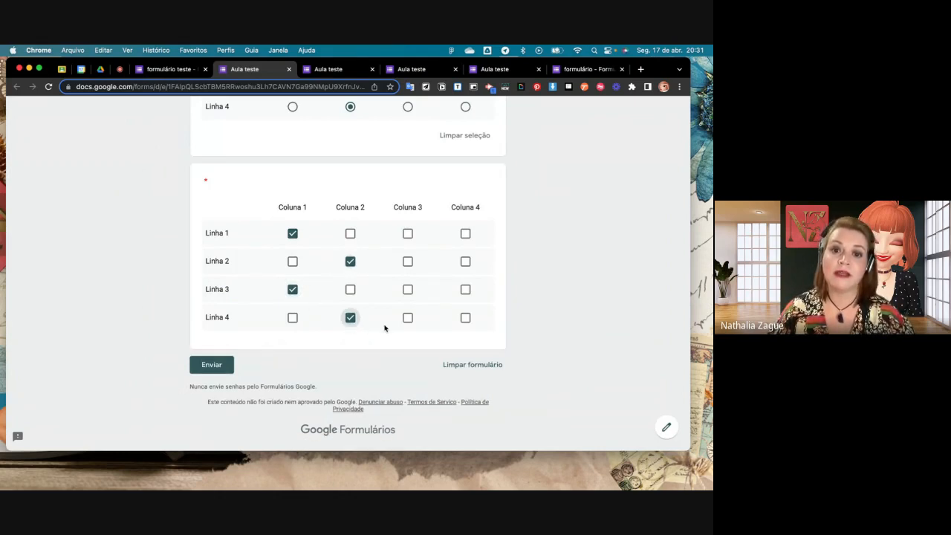
- Tick the remaining columns for Linha 1 and add Coluna 3 and Coluna 4 for Linha 2 and Linha 3 in the checkbox grid
{"action": "left_click", "coordinate": [407, 233]}
{"action": "left_click", "coordinate": [465, 233]}
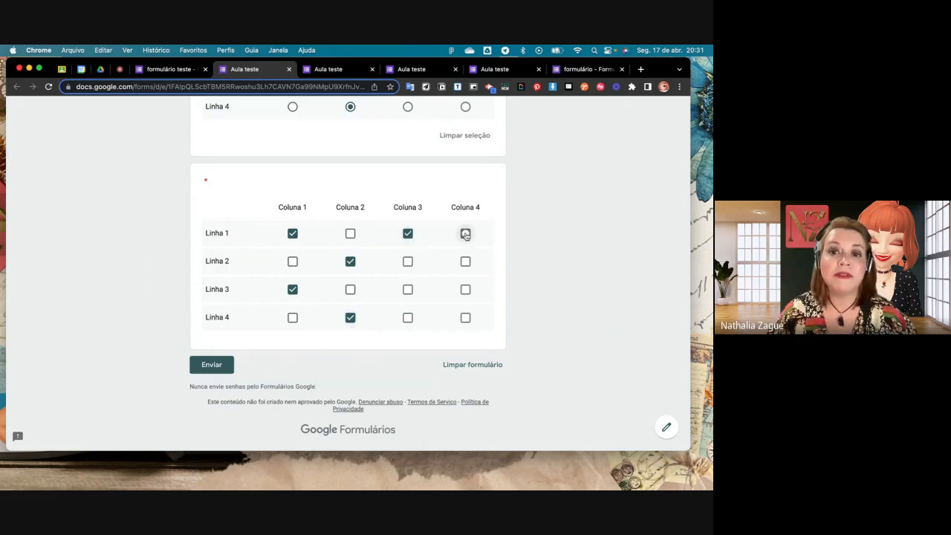
{"action": "left_click", "coordinate": [350, 235]}
{"action": "left_click", "coordinate": [408, 264]}
{"action": "left_click", "coordinate": [464, 262]}
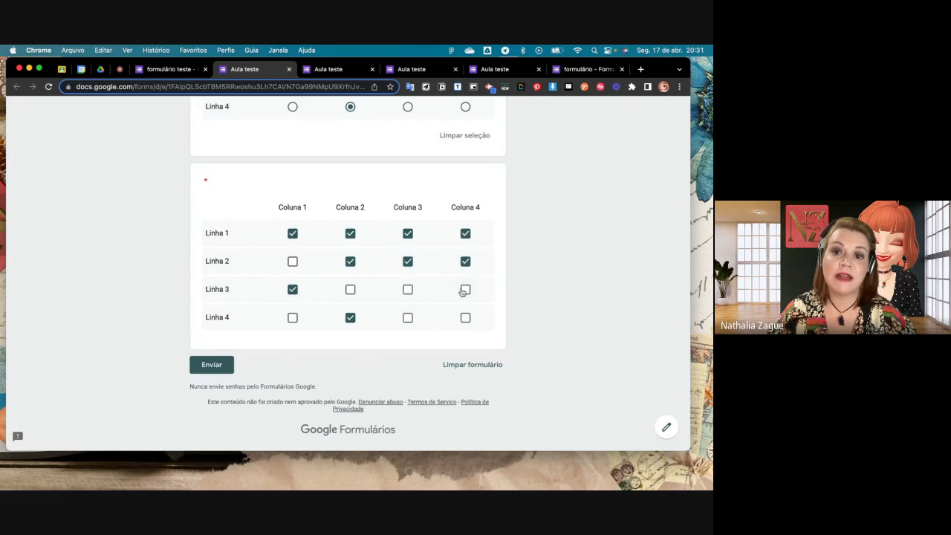
{"action": "left_click", "coordinate": [465, 290]}
{"action": "left_click", "coordinate": [407, 290]}
- In the multiple-choice grid, change the answer to Coluna 3 for Linha 1 and Coluna 2 for Linha 2
{"action": "scroll", "coordinate": [411, 294], "scroll_direction": "up", "scroll_amount": 1}
{"action": "scroll", "coordinate": [410, 294], "scroll_direction": "up", "scroll_amount": 5}
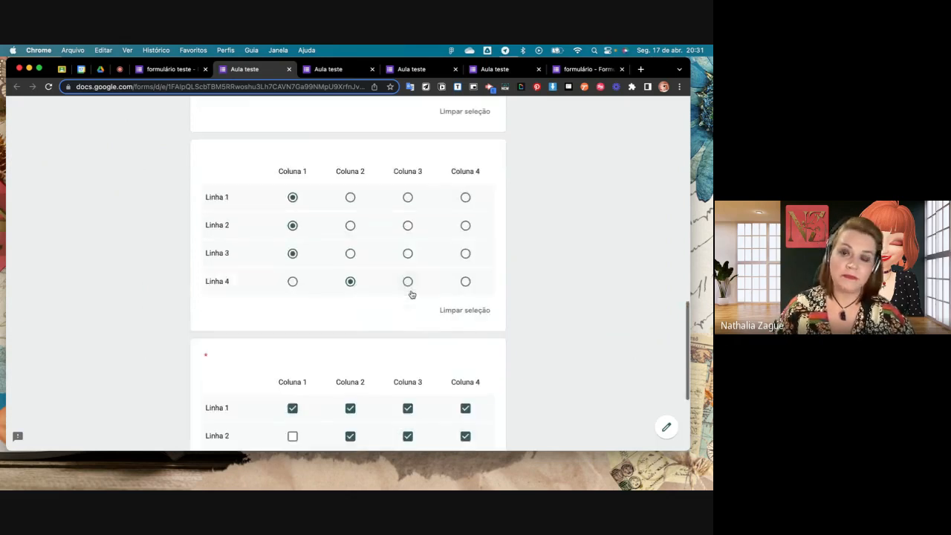
{"action": "scroll", "coordinate": [412, 293], "scroll_direction": "down", "scroll_amount": 1}
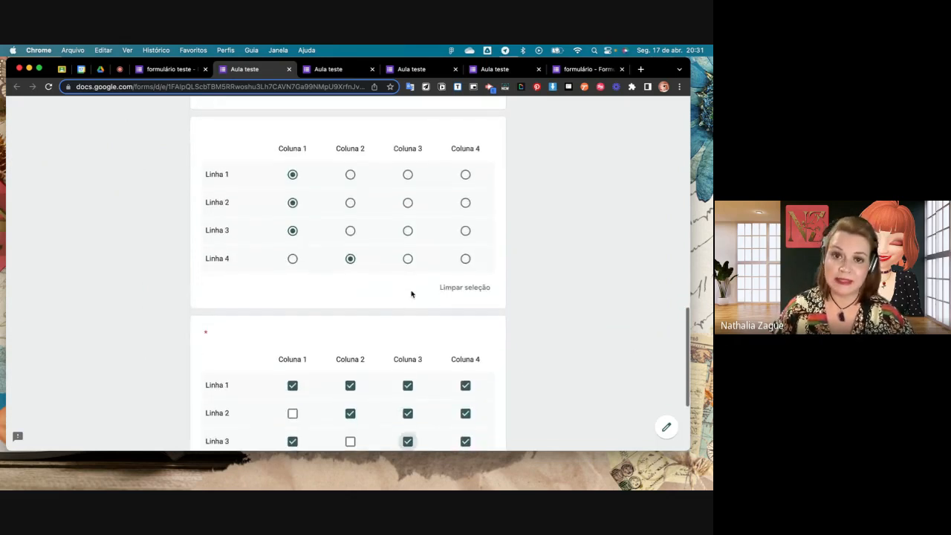
{"action": "left_click", "coordinate": [350, 175]}
{"action": "left_click", "coordinate": [408, 175]}
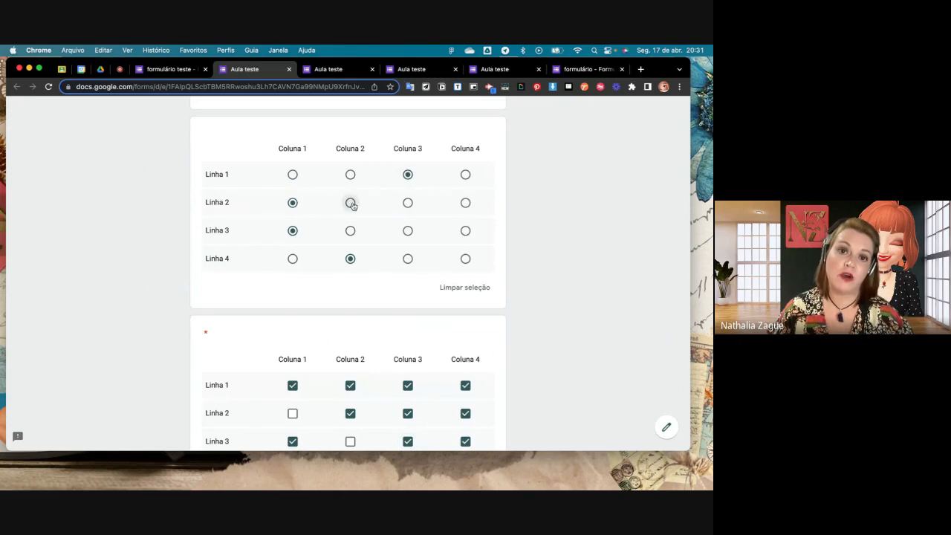
{"action": "left_click", "coordinate": [350, 202]}
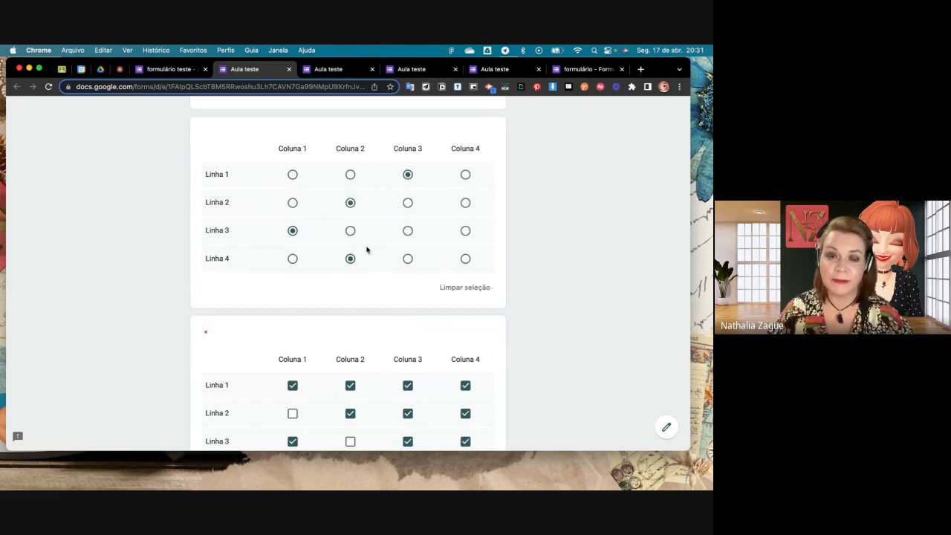
- Leave the preview for the form editor and switch to the Google Meet call to check it
{"action": "left_click", "coordinate": [170, 69]}
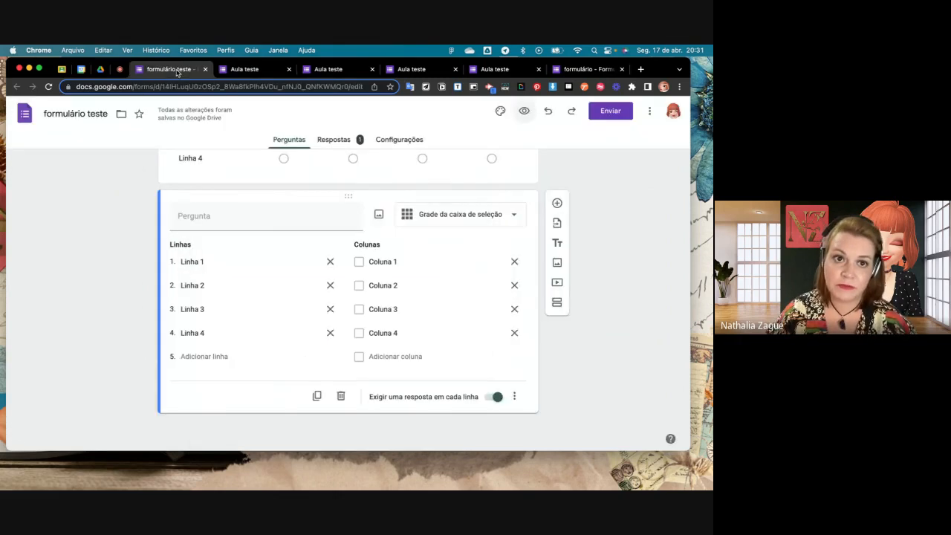
{"action": "left_click", "coordinate": [119, 69]}
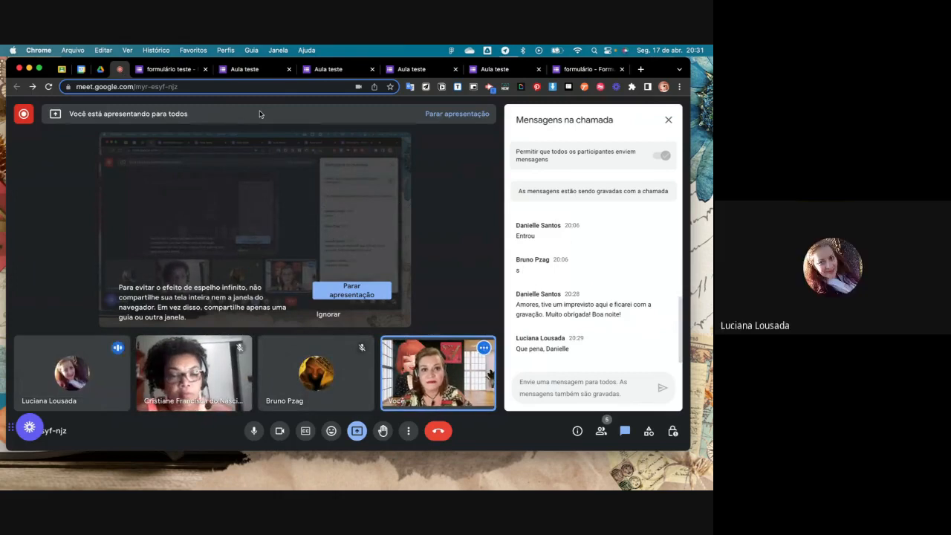
- Close the three older Aula teste previews, keeping the newest, and return to the formulário teste editor
{"action": "left_click", "coordinate": [495, 73]}
{"action": "left_click", "coordinate": [424, 71]}
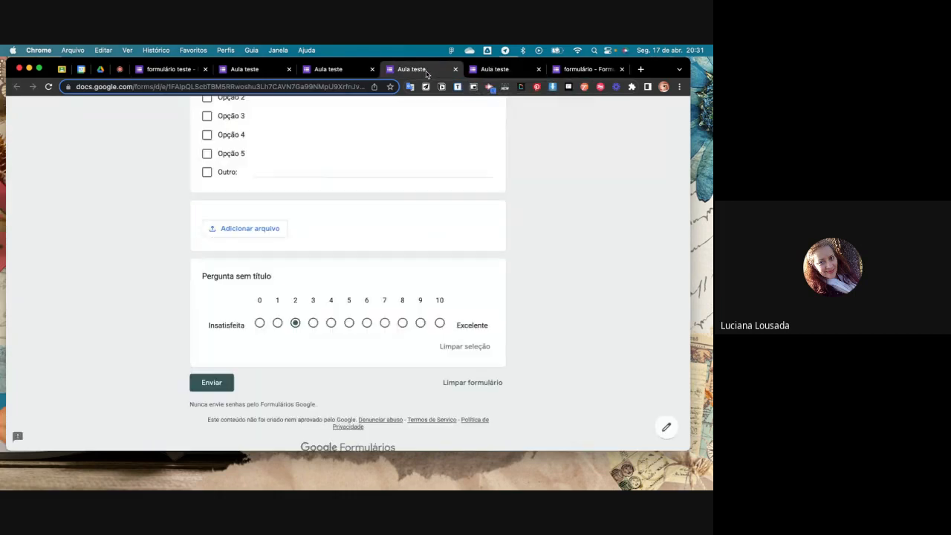
{"action": "left_click", "coordinate": [539, 70]}
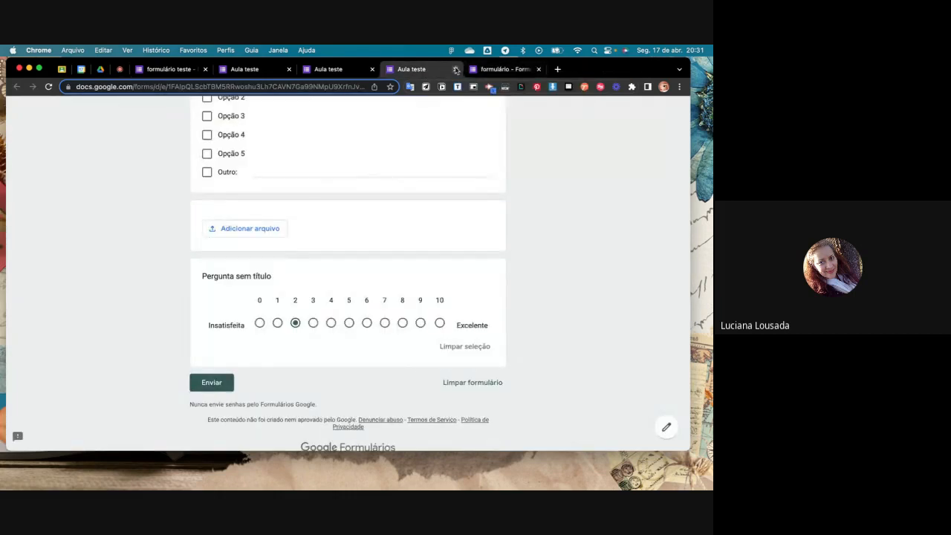
{"action": "left_click", "coordinate": [455, 70]}
{"action": "left_click", "coordinate": [335, 70]}
{"action": "left_click", "coordinate": [373, 70]}
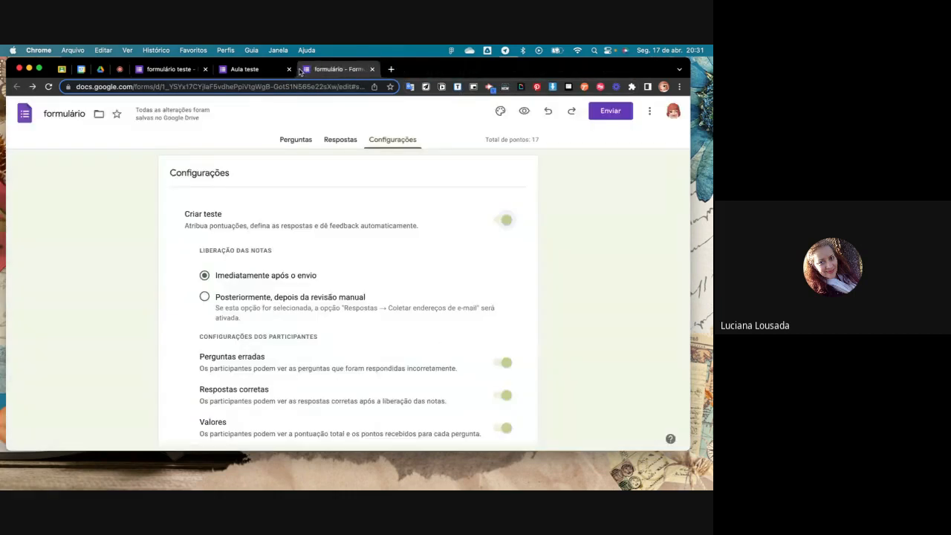
{"action": "left_click", "coordinate": [284, 71]}
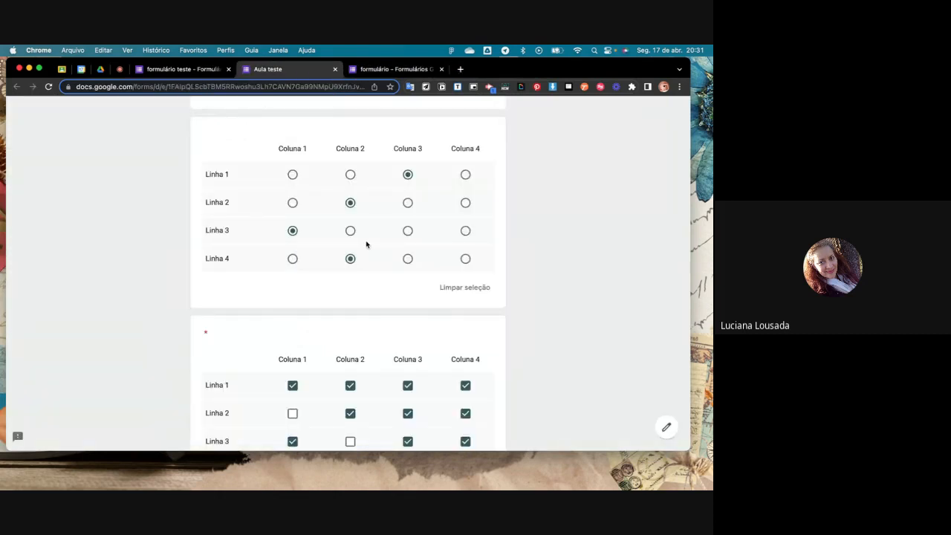
{"action": "left_click", "coordinate": [193, 69]}
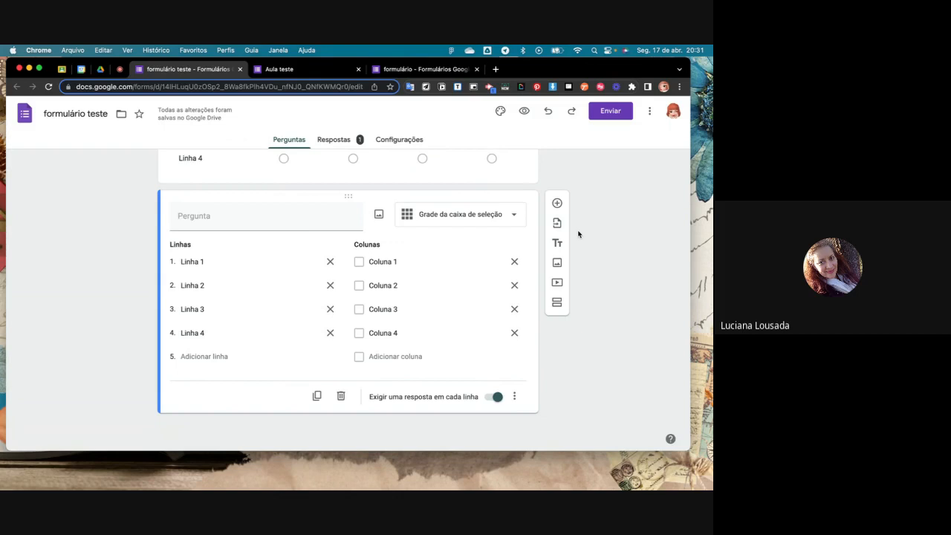
- Review the two grid questions in the editor and open the multiple-choice grid for editing
{"action": "scroll", "coordinate": [578, 234], "scroll_direction": "up", "scroll_amount": 3}
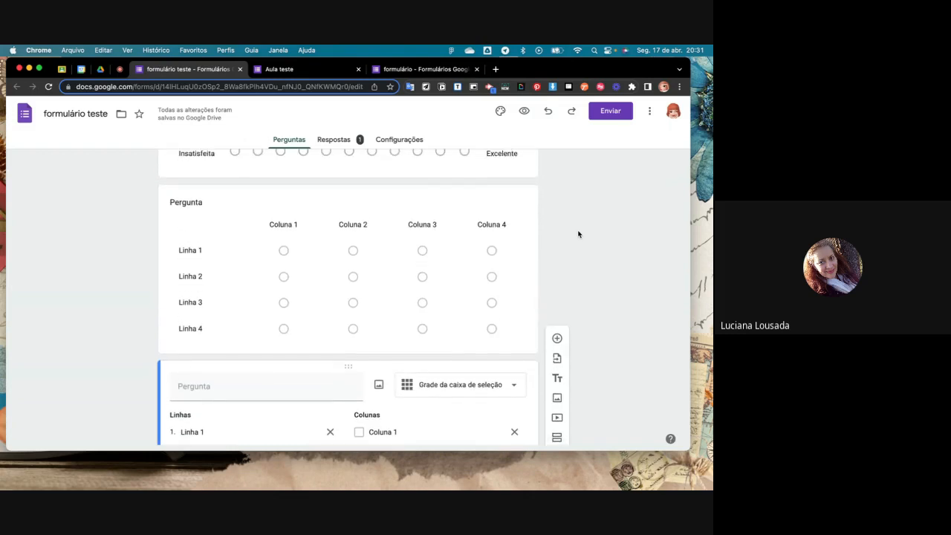
{"action": "scroll", "coordinate": [578, 234], "scroll_direction": "up", "scroll_amount": 1}
{"action": "scroll", "coordinate": [578, 234], "scroll_direction": "down", "scroll_amount": 1}
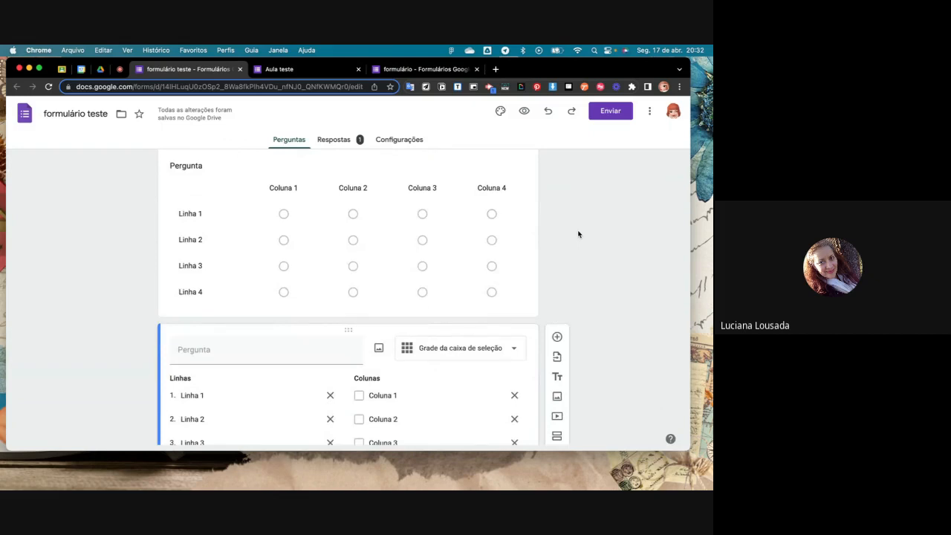
{"action": "scroll", "coordinate": [578, 234], "scroll_direction": "down", "scroll_amount": 1}
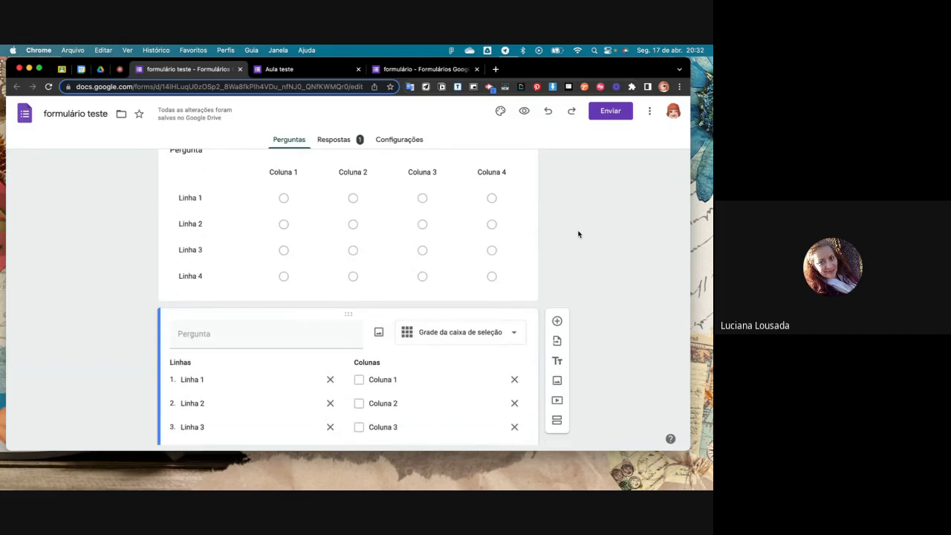
{"action": "scroll", "coordinate": [577, 234], "scroll_direction": "down", "scroll_amount": 1}
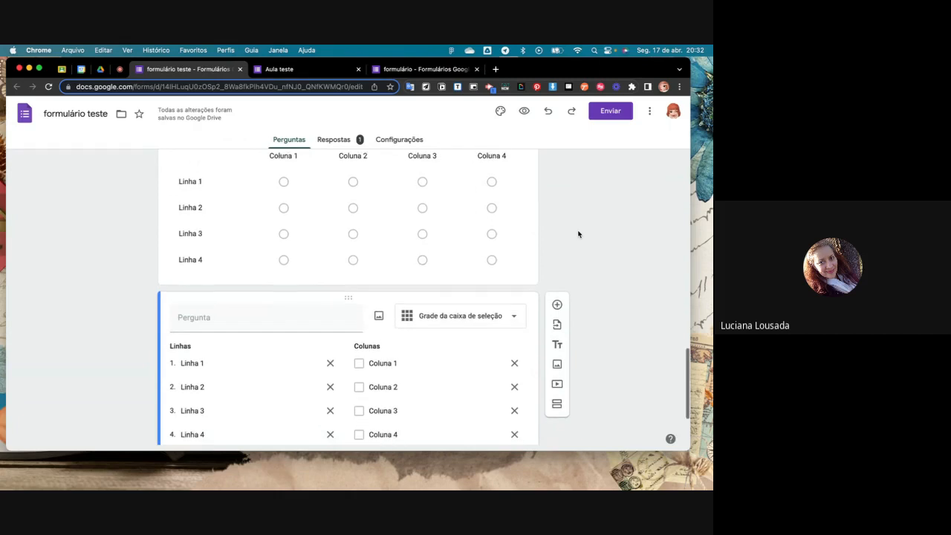
{"action": "scroll", "coordinate": [578, 234], "scroll_direction": "up", "scroll_amount": 1}
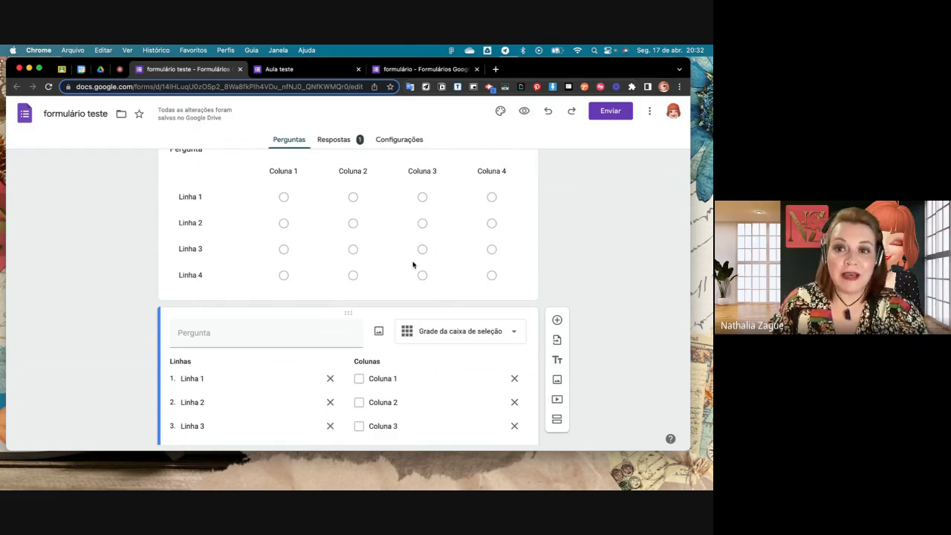
{"action": "scroll", "coordinate": [426, 228], "scroll_direction": "up", "scroll_amount": 2}
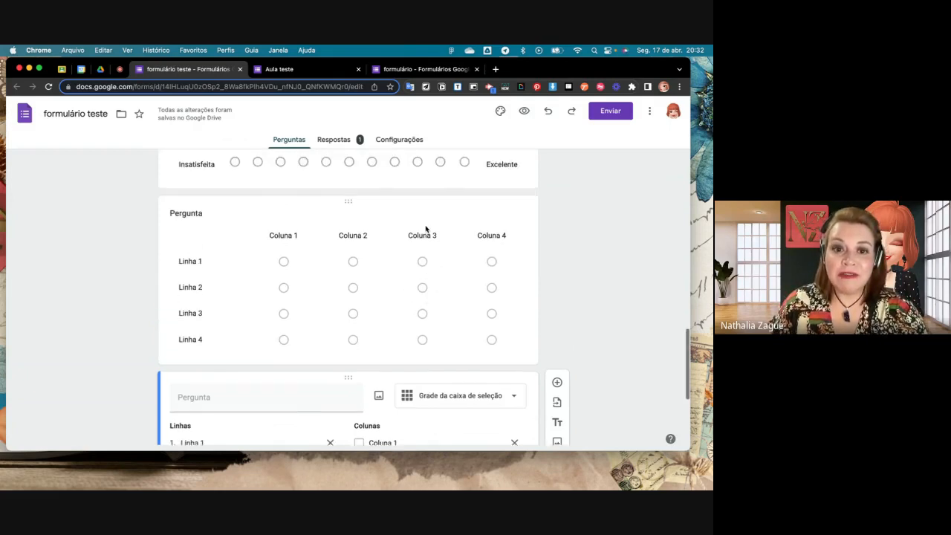
{"action": "left_click", "coordinate": [452, 269]}
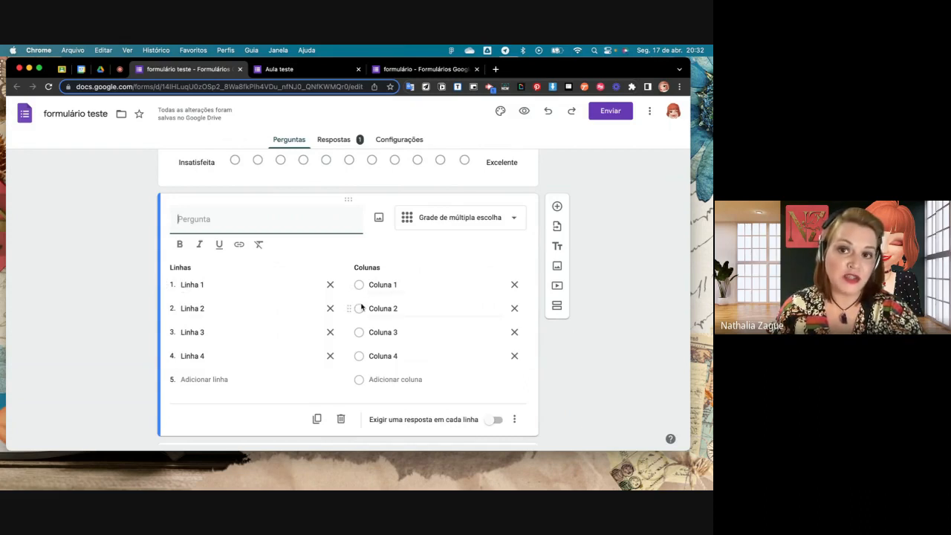
- Preview the form and try each column in turn for Linha 1 of the multiple-choice grid, ending on Coluna 4
{"action": "left_click", "coordinate": [525, 112]}
{"action": "scroll", "coordinate": [436, 275], "scroll_direction": "down", "scroll_amount": 10}
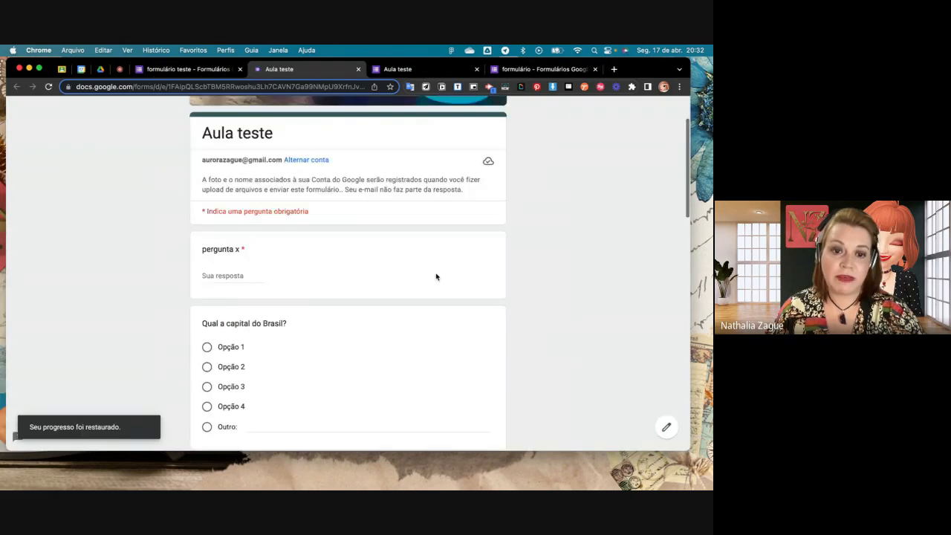
{"action": "scroll", "coordinate": [436, 276], "scroll_direction": "down", "scroll_amount": 1}
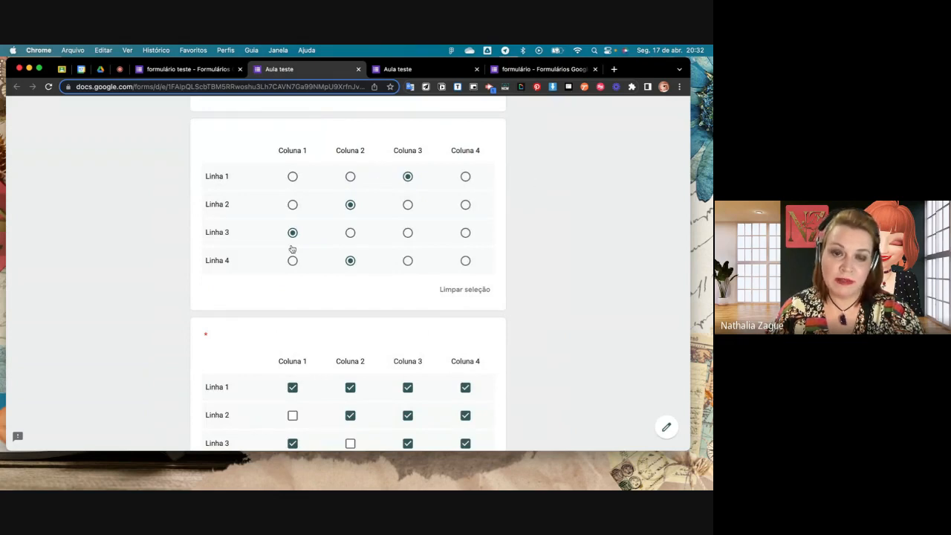
{"action": "left_click", "coordinate": [293, 176]}
{"action": "left_click", "coordinate": [350, 176]}
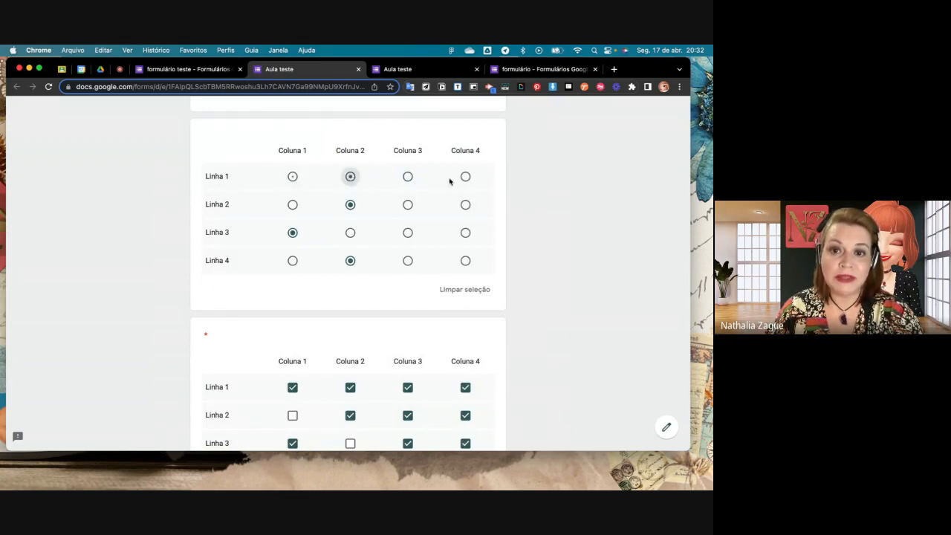
{"action": "left_click", "coordinate": [408, 177]}
{"action": "left_click", "coordinate": [468, 178]}
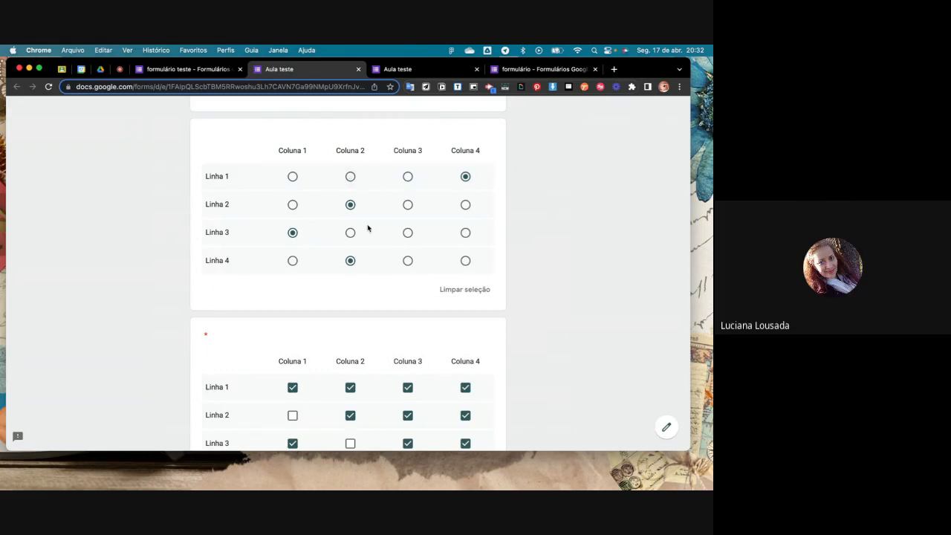
- Compare the two grids in the preview, check the Linha 1 label in the editor, and revisit the older preview before returning to the editor
{"action": "scroll", "coordinate": [368, 228], "scroll_direction": "down", "scroll_amount": 1}
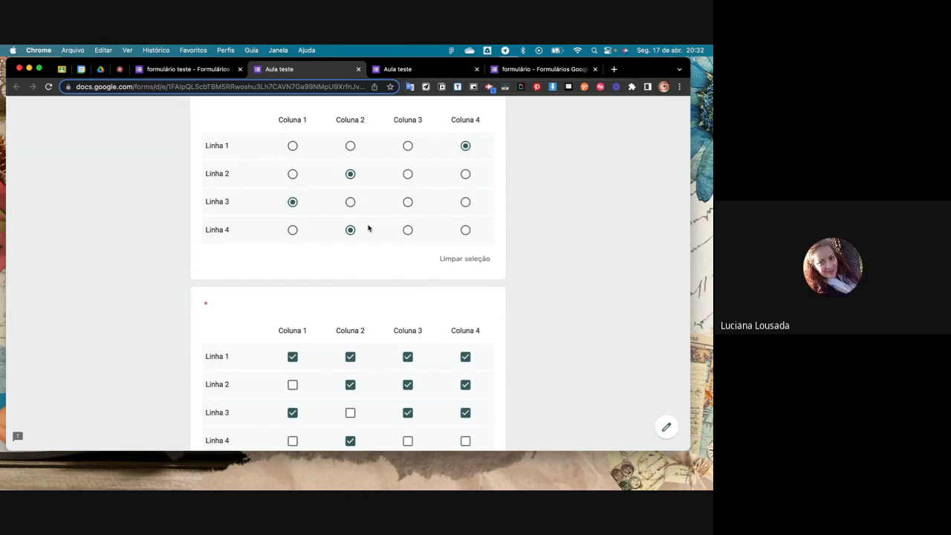
{"action": "scroll", "coordinate": [367, 228], "scroll_direction": "down", "scroll_amount": 1}
{"action": "scroll", "coordinate": [368, 228], "scroll_direction": "up", "scroll_amount": 1}
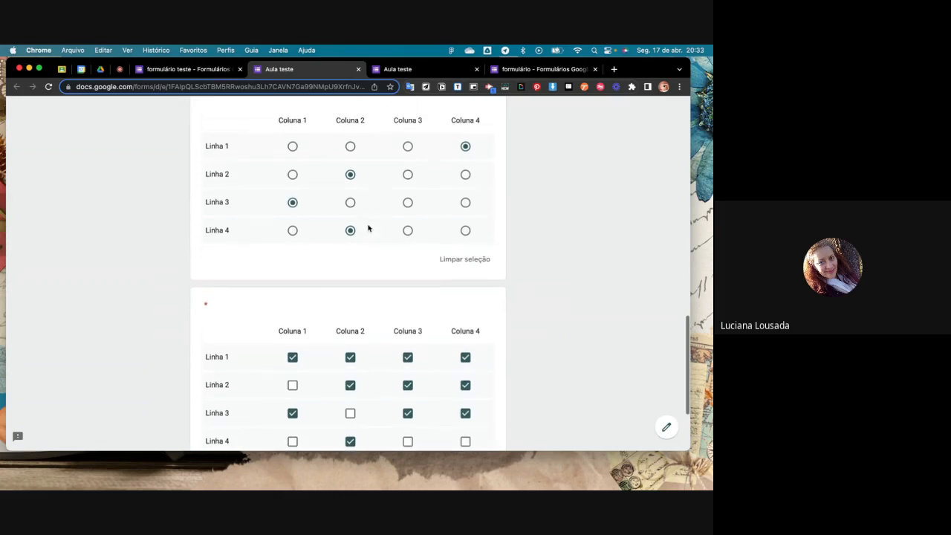
{"action": "scroll", "coordinate": [368, 228], "scroll_direction": "up", "scroll_amount": 1}
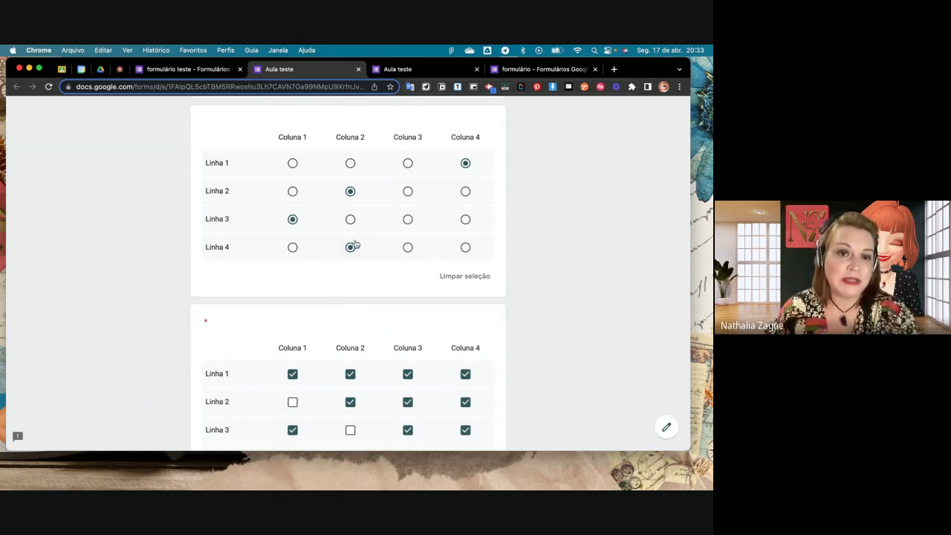
{"action": "left_click", "coordinate": [215, 74]}
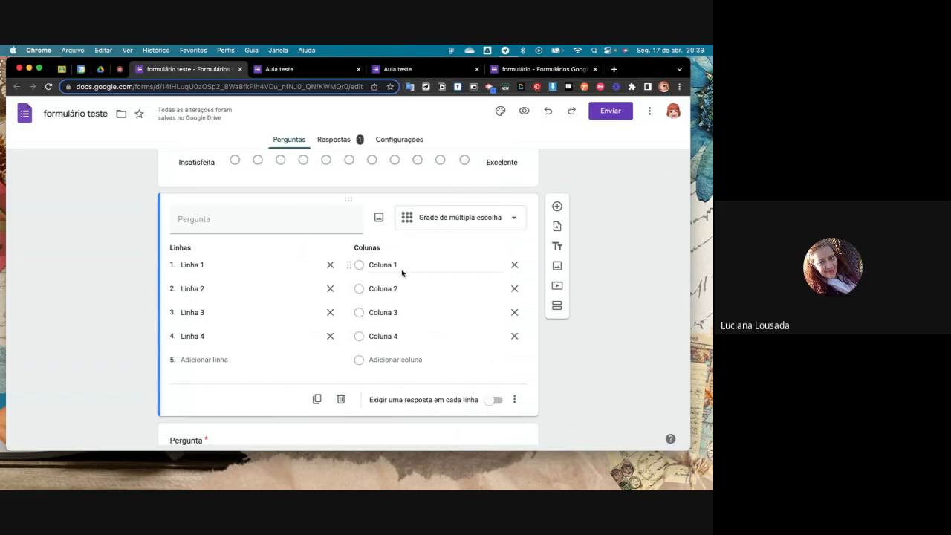
{"action": "left_click", "coordinate": [202, 265]}
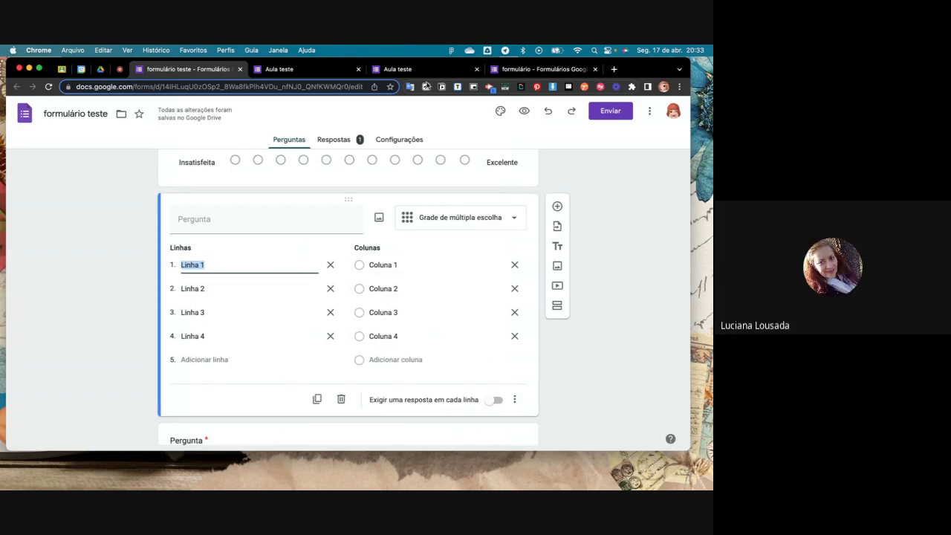
{"action": "left_click", "coordinate": [424, 72]}
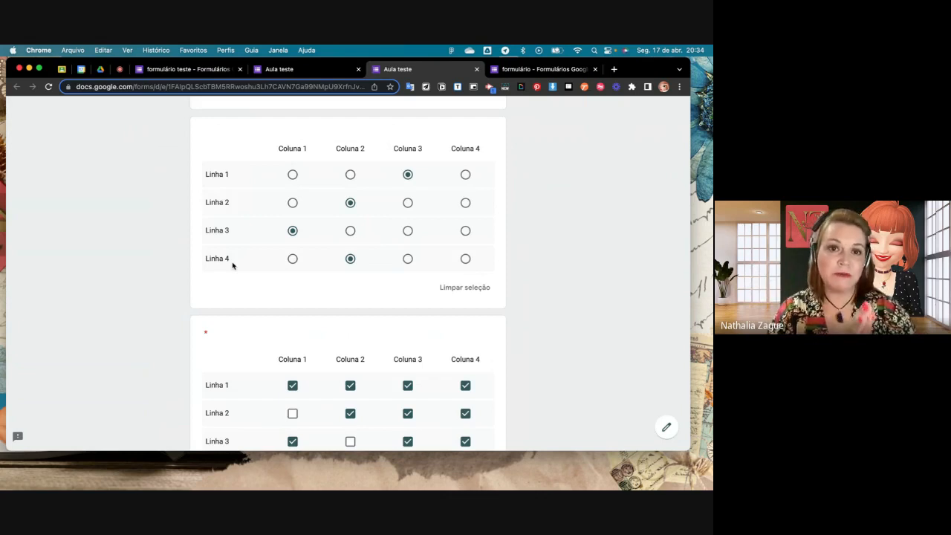
{"action": "left_click", "coordinate": [165, 69]}
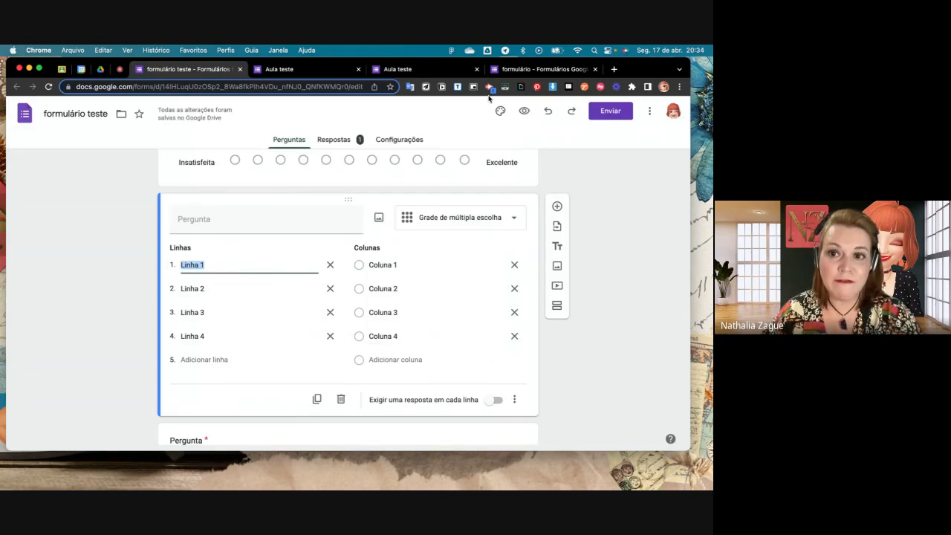
- Open a new preview and answer the multiple-choice grid with Coluna 2 for Linha 1 and Coluna 4 for Linha 2
{"action": "left_click", "coordinate": [530, 113]}
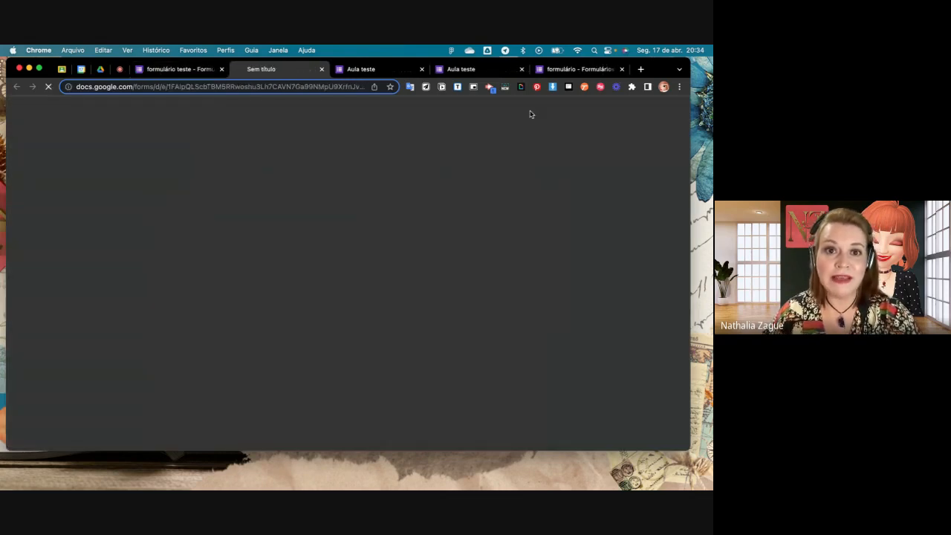
{"action": "scroll", "coordinate": [342, 320], "scroll_direction": "down", "scroll_amount": 15}
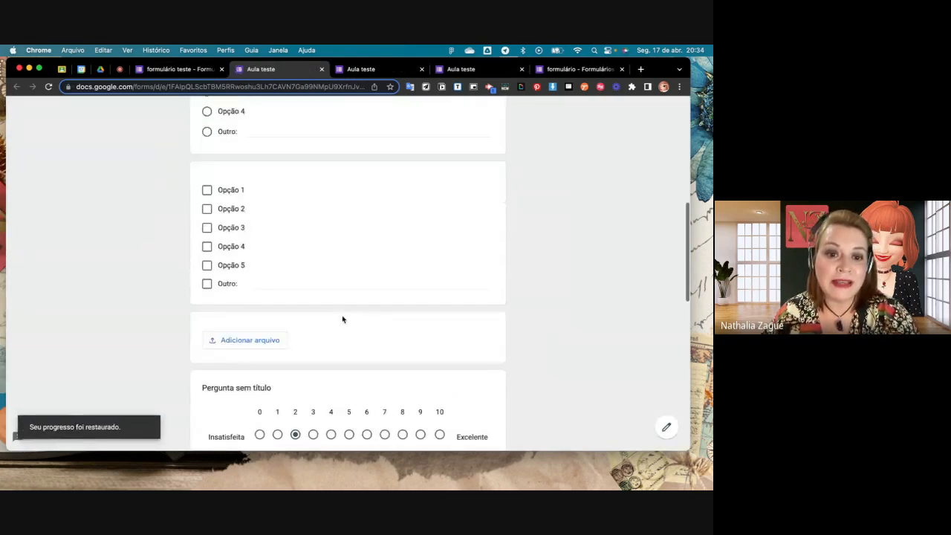
{"action": "scroll", "coordinate": [342, 320], "scroll_direction": "down", "scroll_amount": 1}
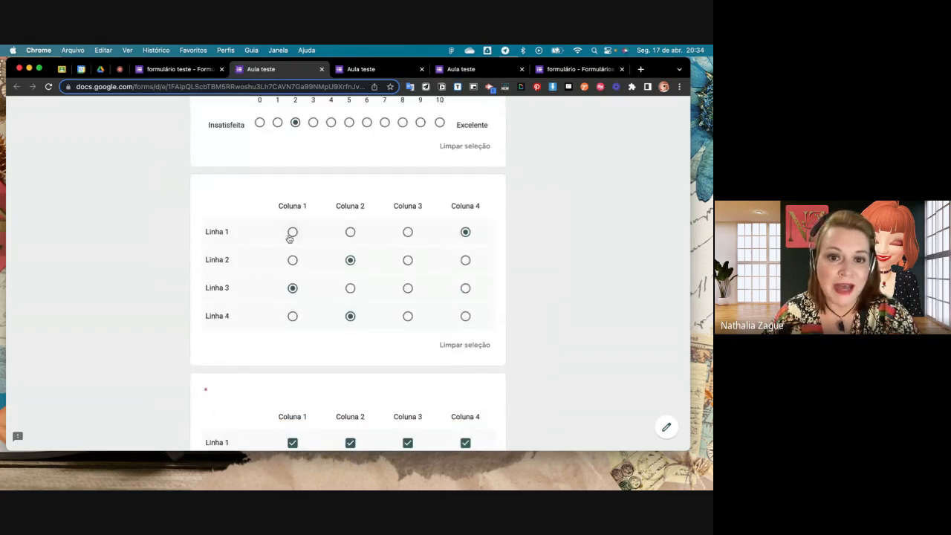
{"action": "left_click", "coordinate": [292, 231]}
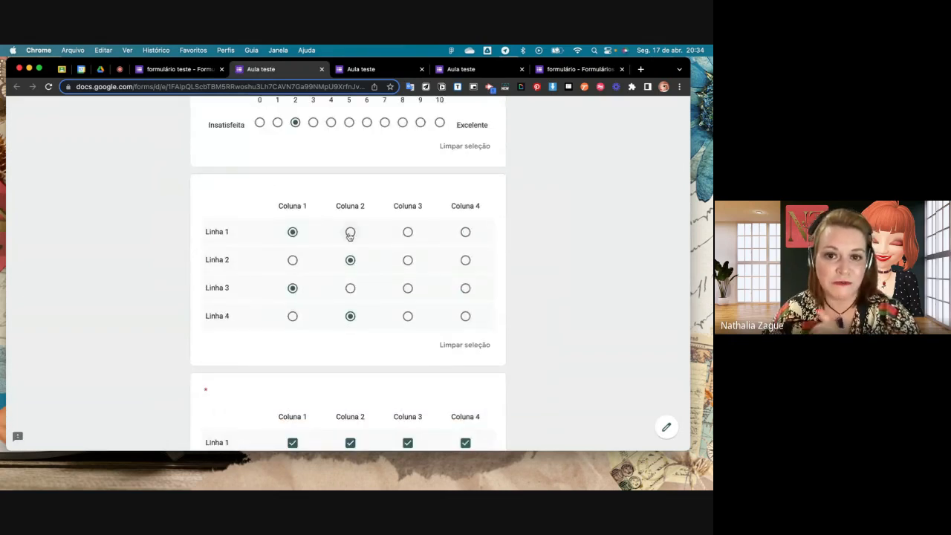
{"action": "left_click", "coordinate": [350, 231]}
{"action": "left_click", "coordinate": [292, 260]}
{"action": "left_click", "coordinate": [350, 260]}
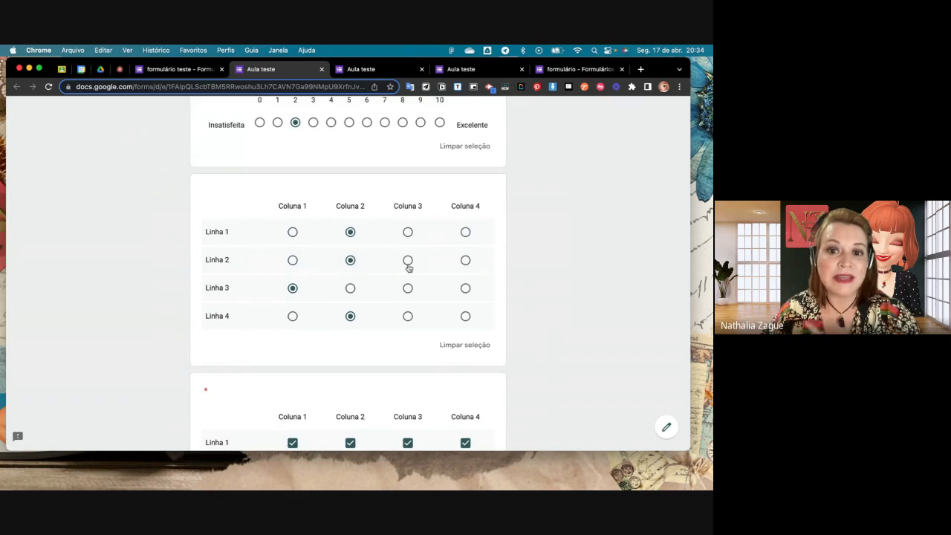
{"action": "left_click", "coordinate": [407, 260]}
{"action": "left_click", "coordinate": [465, 259]}
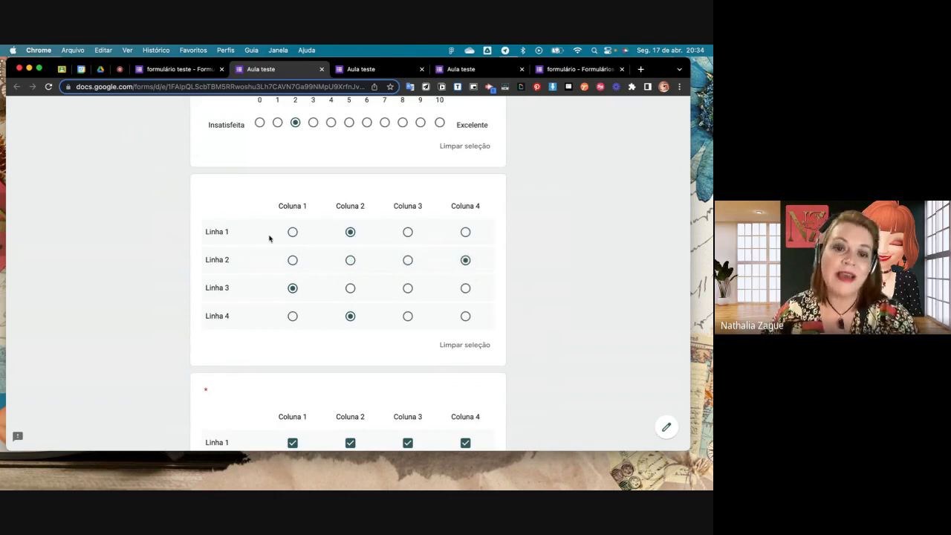
- Compare the multiple-choice grid with the checkbox grid in the preview and return to the formulário teste editor
{"action": "scroll", "coordinate": [296, 329], "scroll_direction": "down", "scroll_amount": 2}
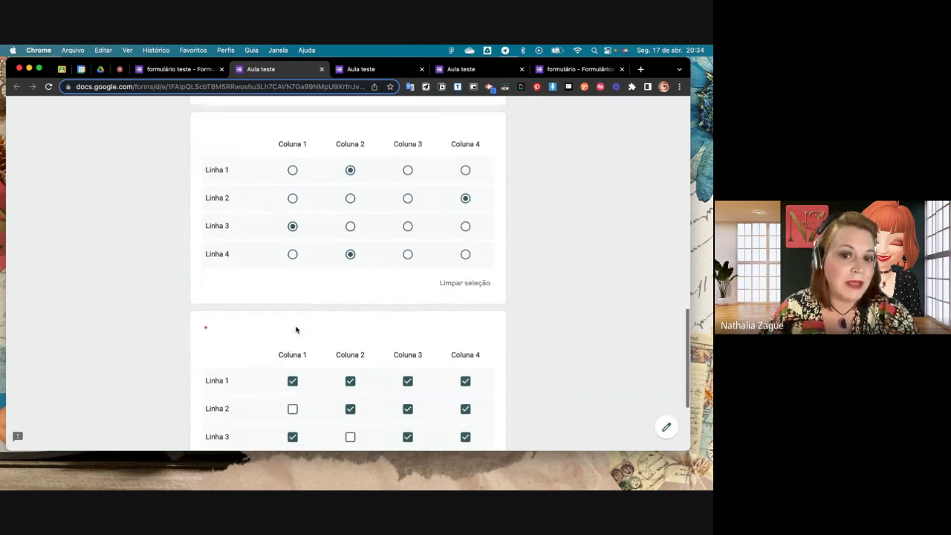
{"action": "scroll", "coordinate": [295, 329], "scroll_direction": "down", "scroll_amount": 2}
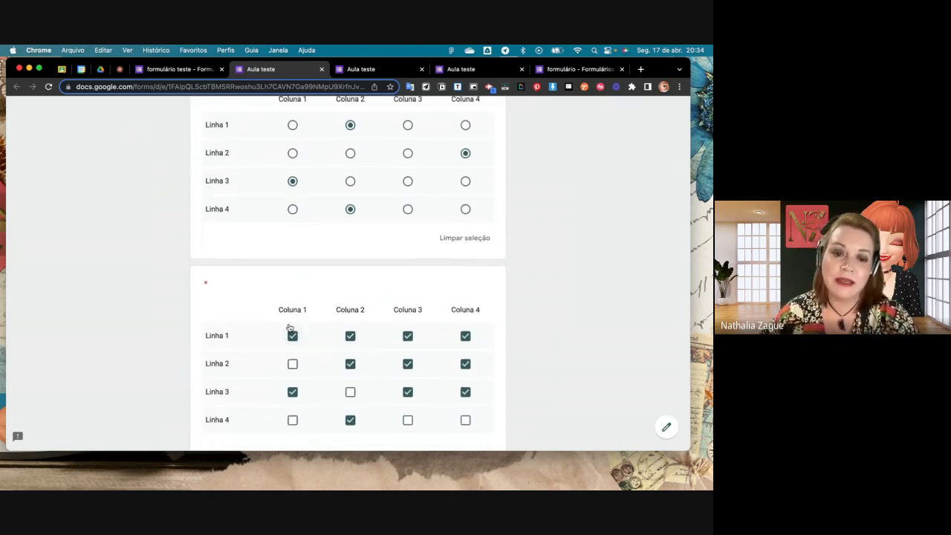
{"action": "scroll", "coordinate": [289, 327], "scroll_direction": "up", "scroll_amount": 2}
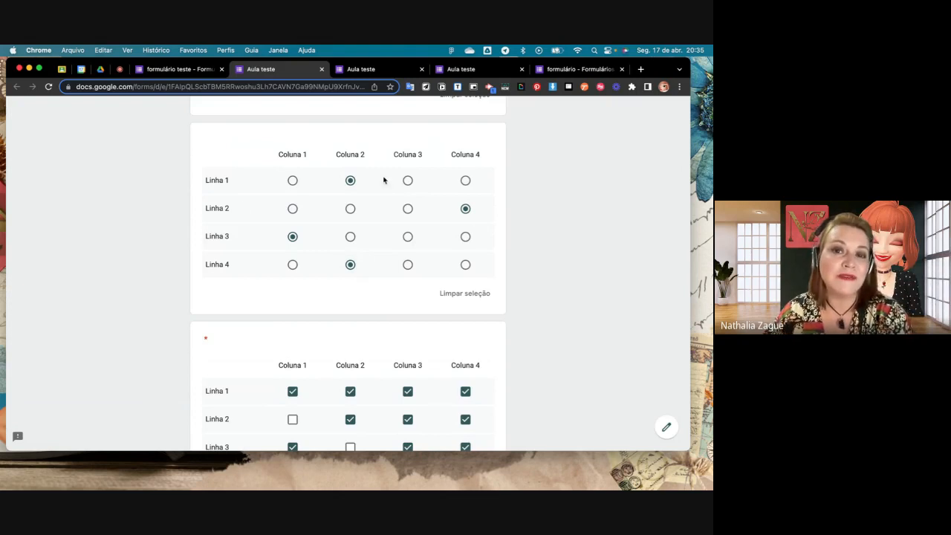
{"action": "left_click", "coordinate": [179, 69]}
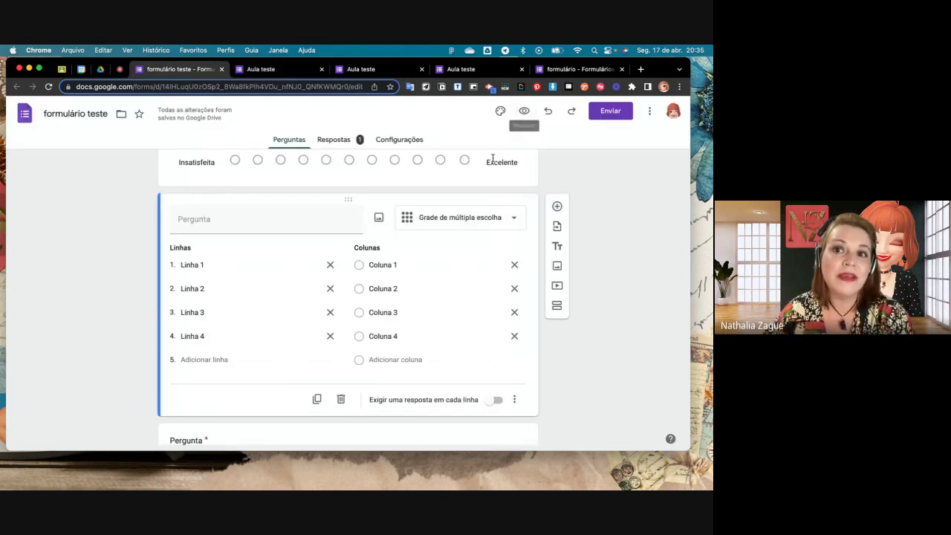
{"action": "left_click", "coordinate": [264, 70]}
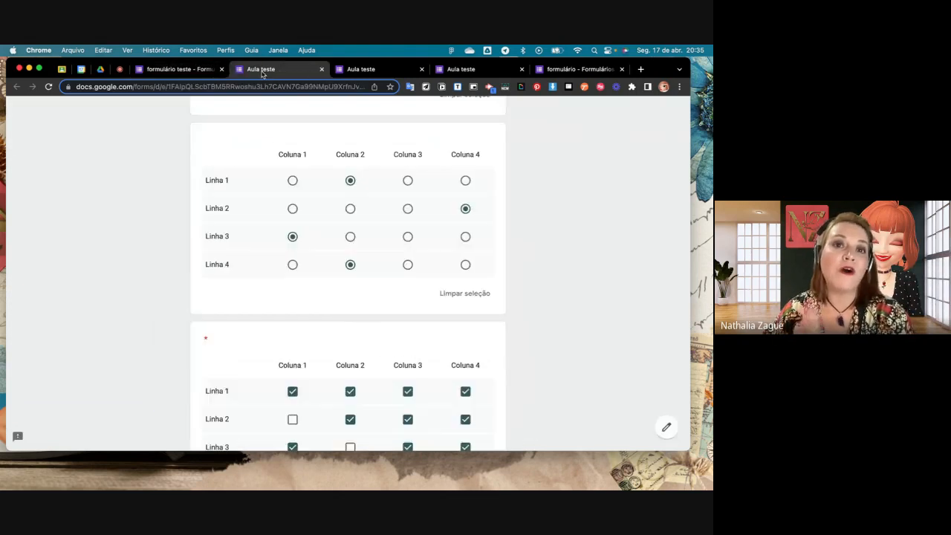
{"action": "scroll", "coordinate": [335, 217], "scroll_direction": "down", "scroll_amount": 1}
{"action": "scroll", "coordinate": [335, 216], "scroll_direction": "down", "scroll_amount": 2}
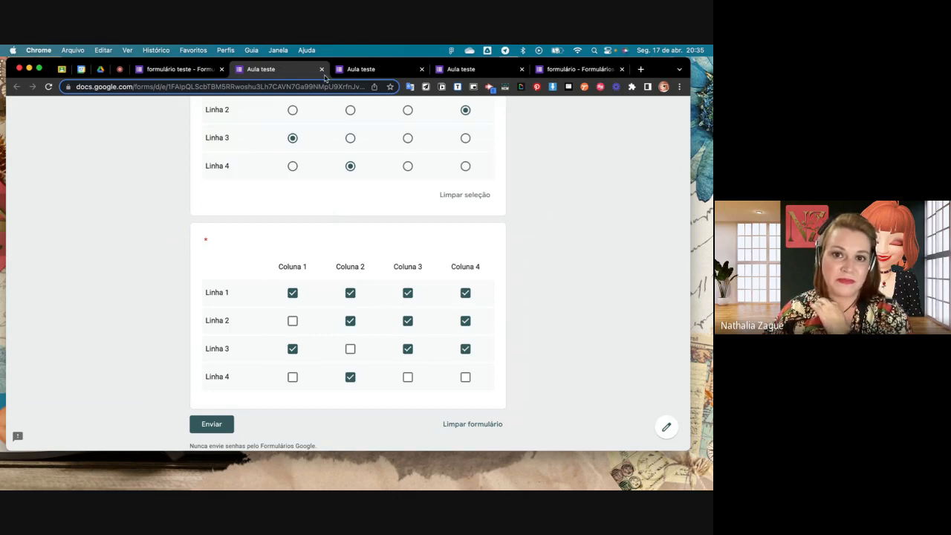
{"action": "left_click", "coordinate": [191, 71]}
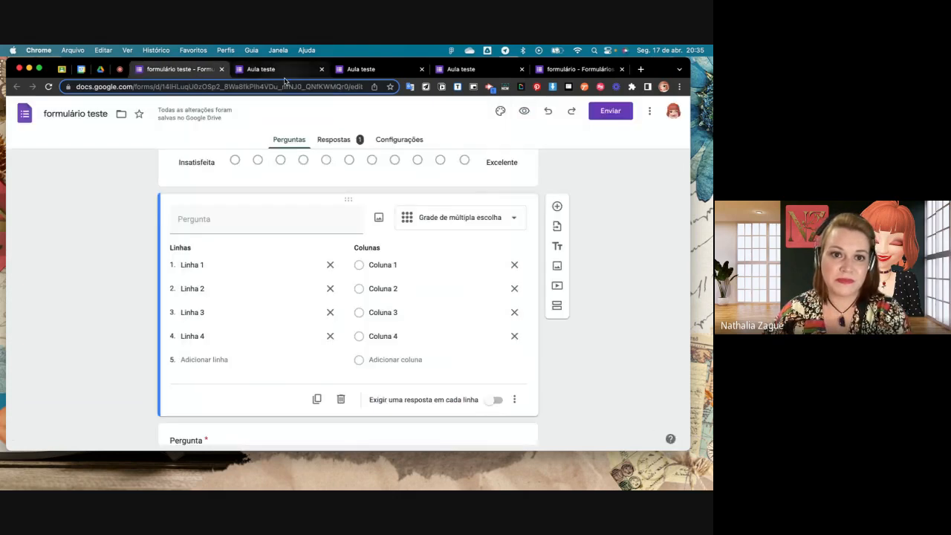
{"action": "left_click", "coordinate": [121, 69]}
{"action": "left_click", "coordinate": [186, 72]}
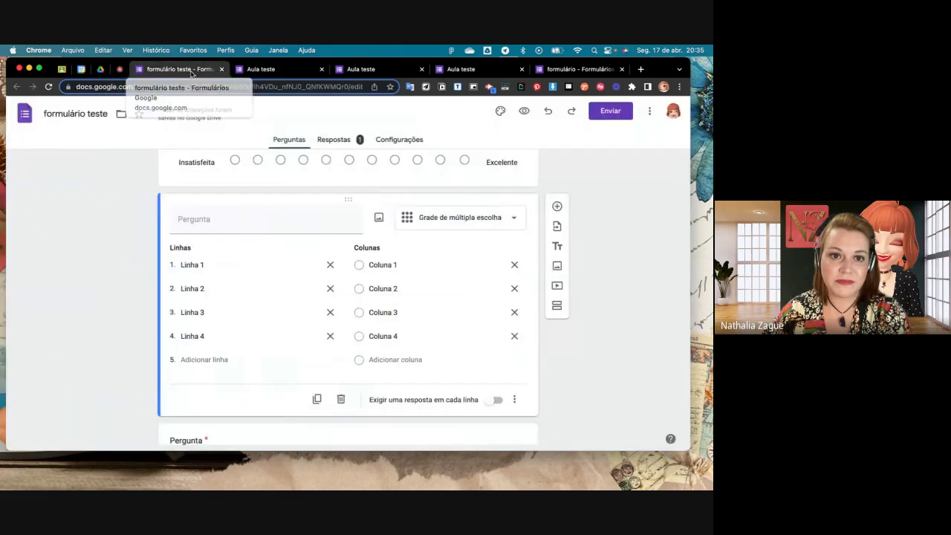
- Change the required checkbox grid question at the end of the form to the Data type
{"action": "scroll", "coordinate": [542, 301], "scroll_direction": "down", "scroll_amount": 5}
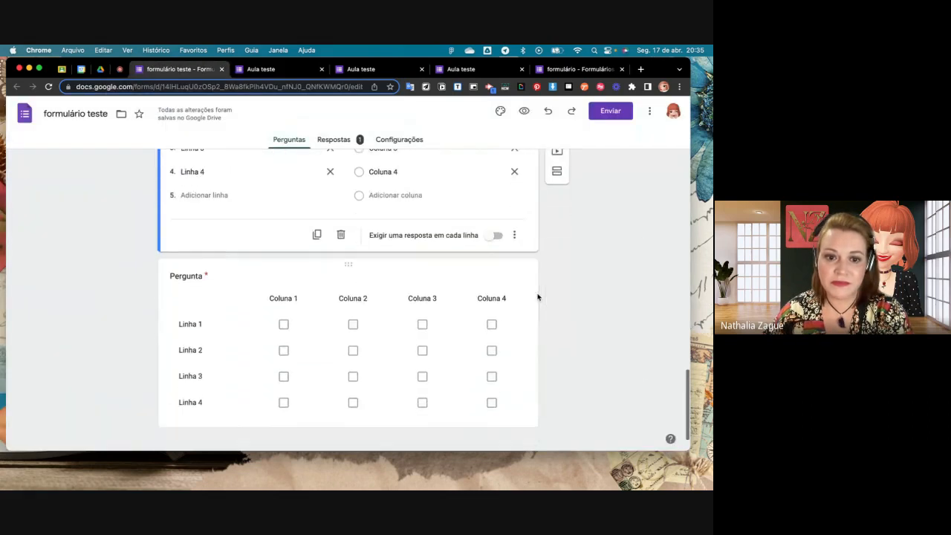
{"action": "left_click", "coordinate": [520, 269]}
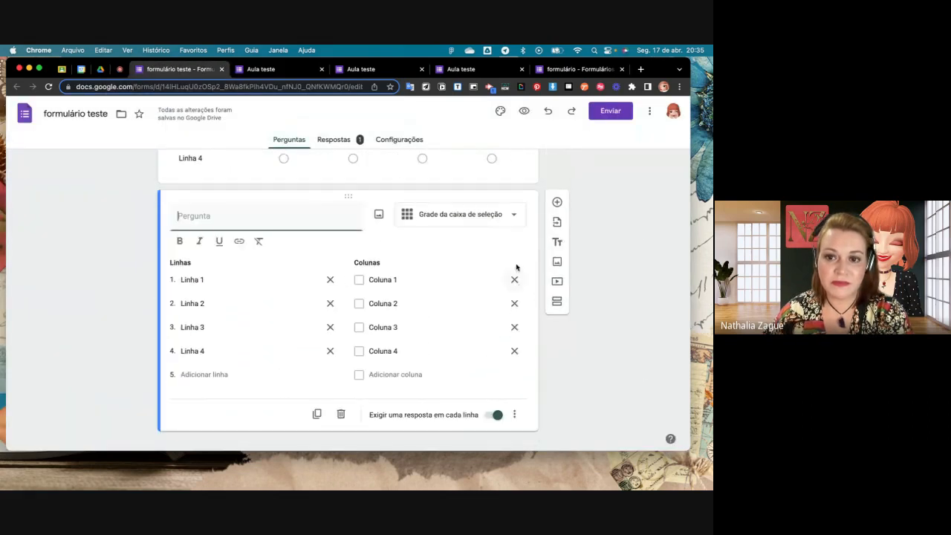
{"action": "left_click", "coordinate": [515, 225]}
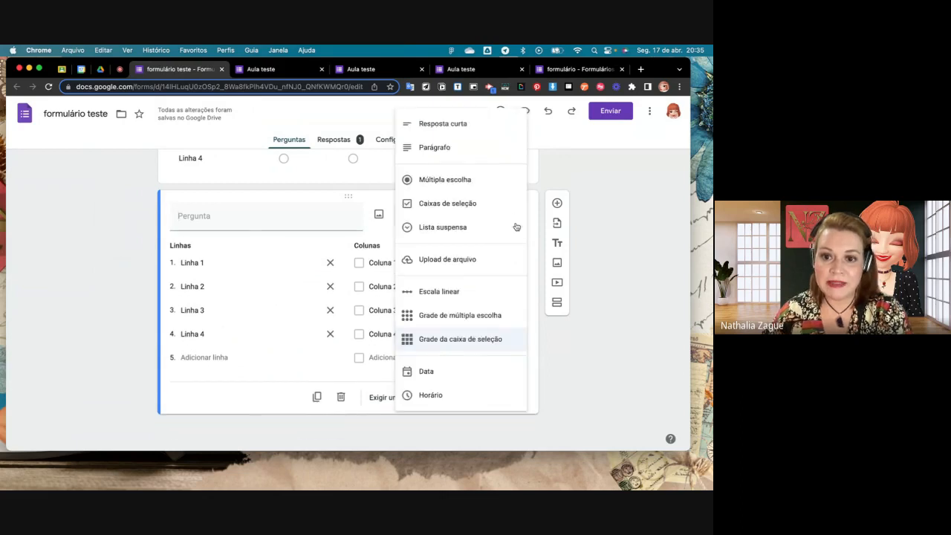
{"action": "left_click", "coordinate": [446, 373]}
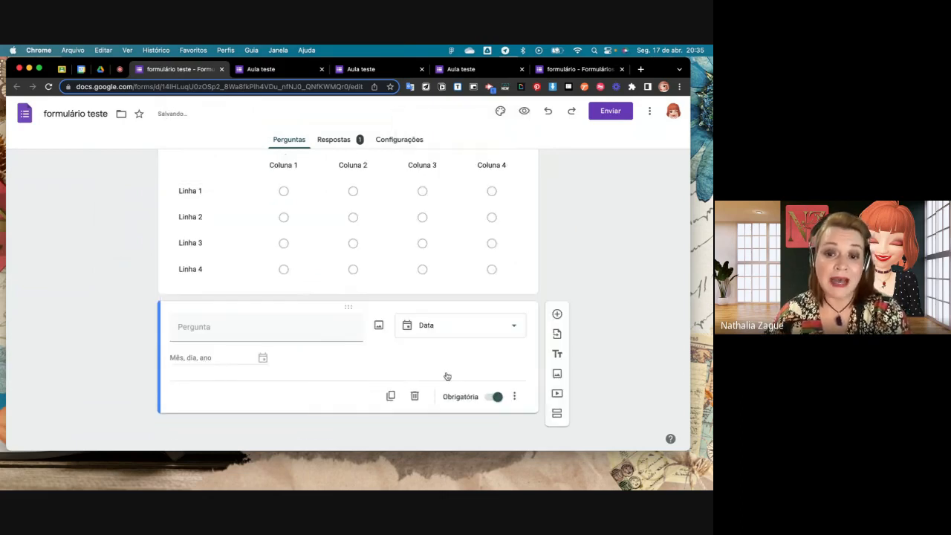
- Add a new question below the date question and set its type to Horário
{"action": "left_click", "coordinate": [556, 314]}
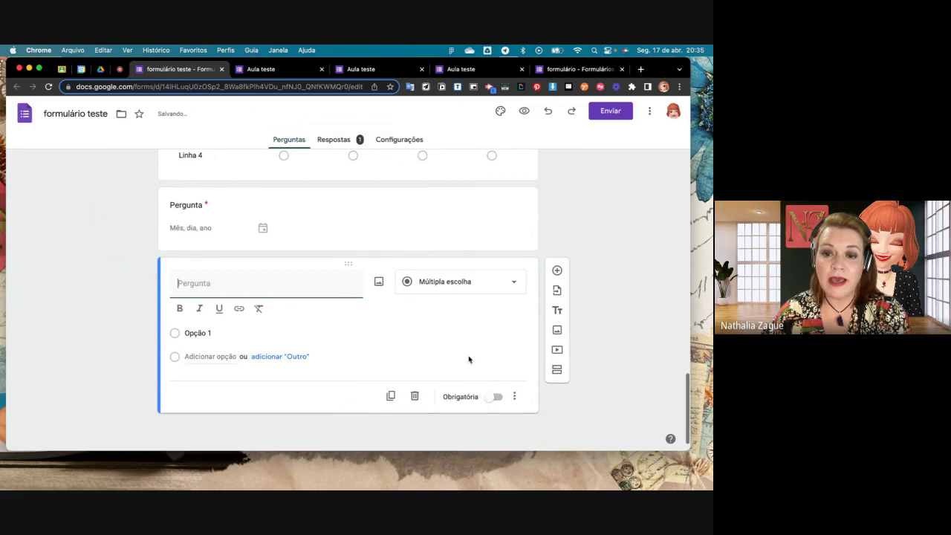
{"action": "left_click", "coordinate": [505, 281]}
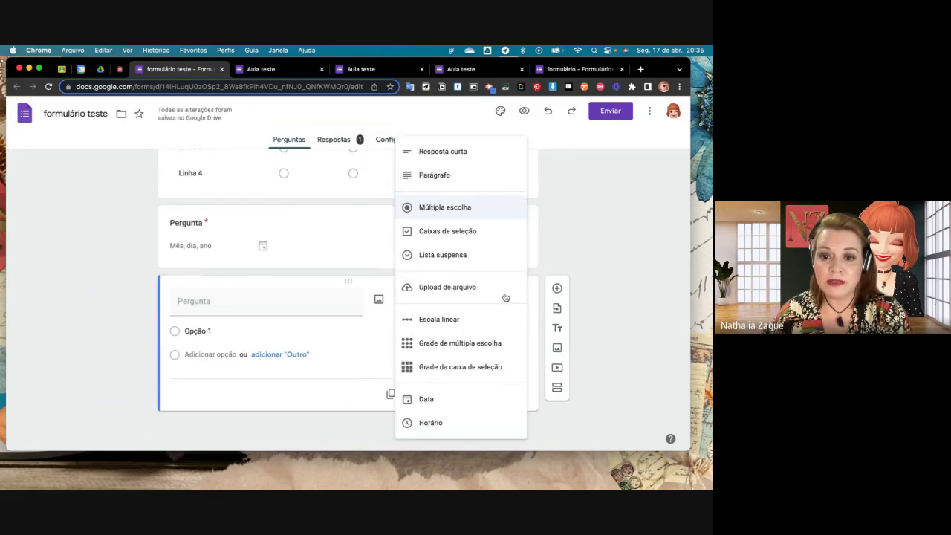
{"action": "left_click", "coordinate": [453, 423]}
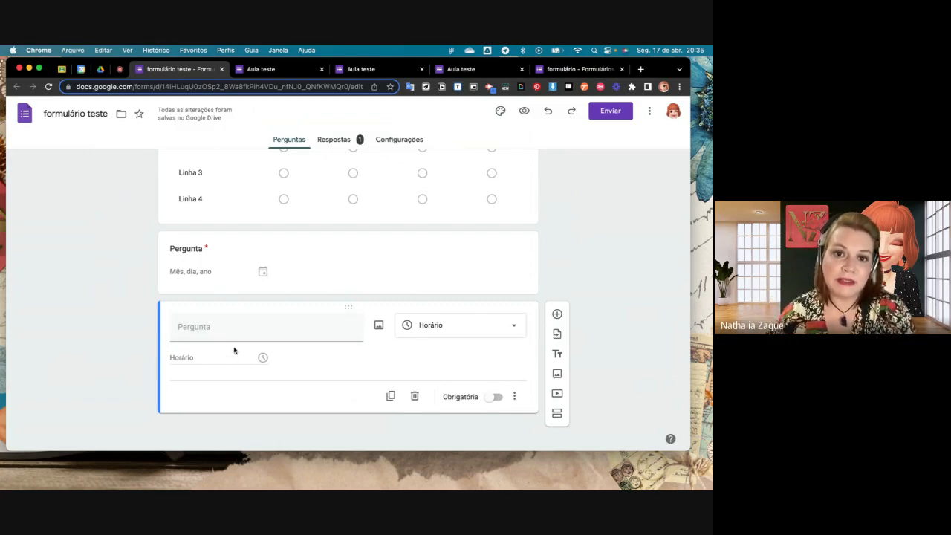
{"action": "scroll", "coordinate": [441, 295], "scroll_direction": "up", "scroll_amount": 5}
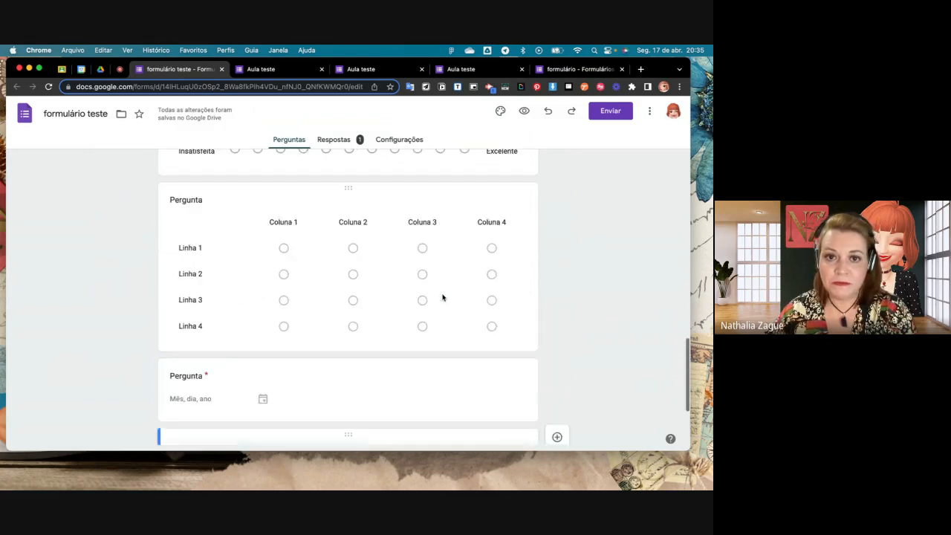
{"action": "scroll", "coordinate": [442, 297], "scroll_direction": "up", "scroll_amount": 10}
{"action": "scroll", "coordinate": [442, 297], "scroll_direction": "down", "scroll_amount": 15}
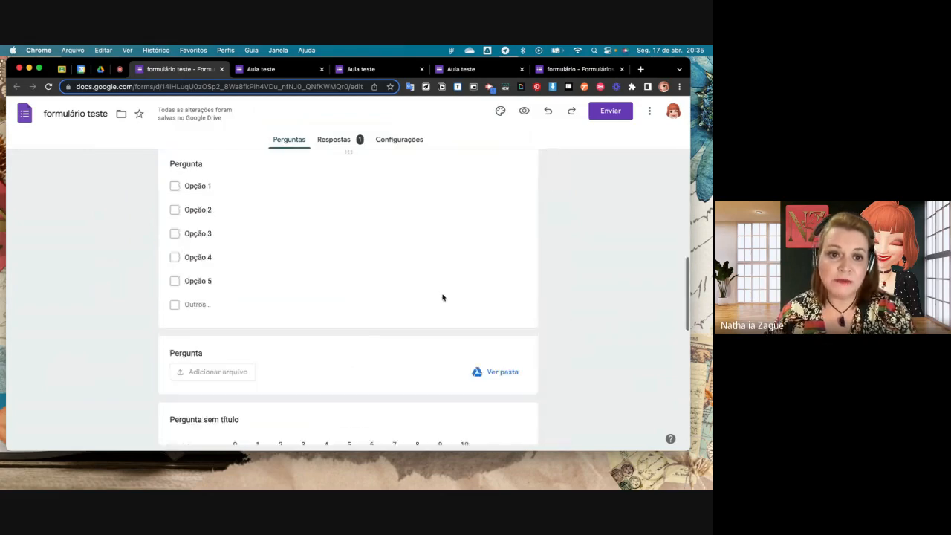
{"action": "scroll", "coordinate": [442, 297], "scroll_direction": "down", "scroll_amount": 4}
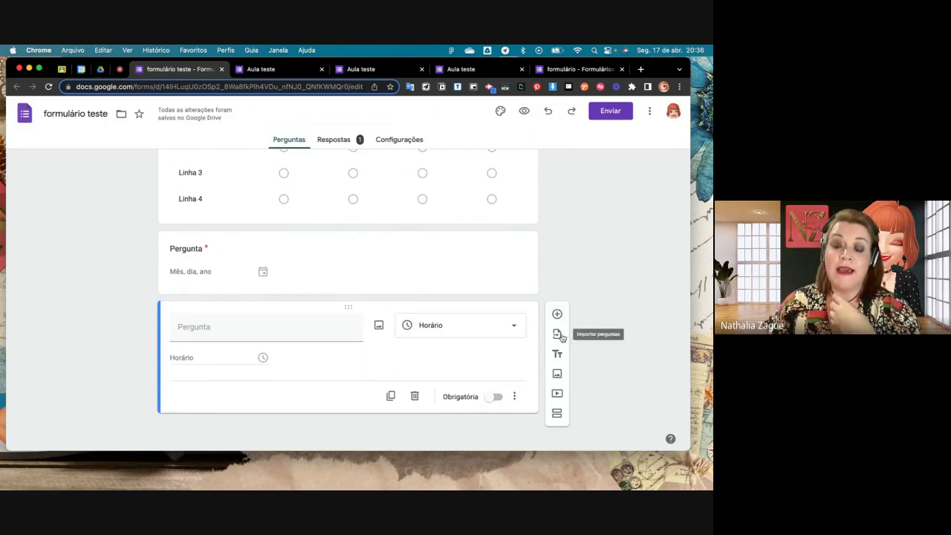
{"action": "scroll", "coordinate": [393, 295], "scroll_direction": "up", "scroll_amount": 5}
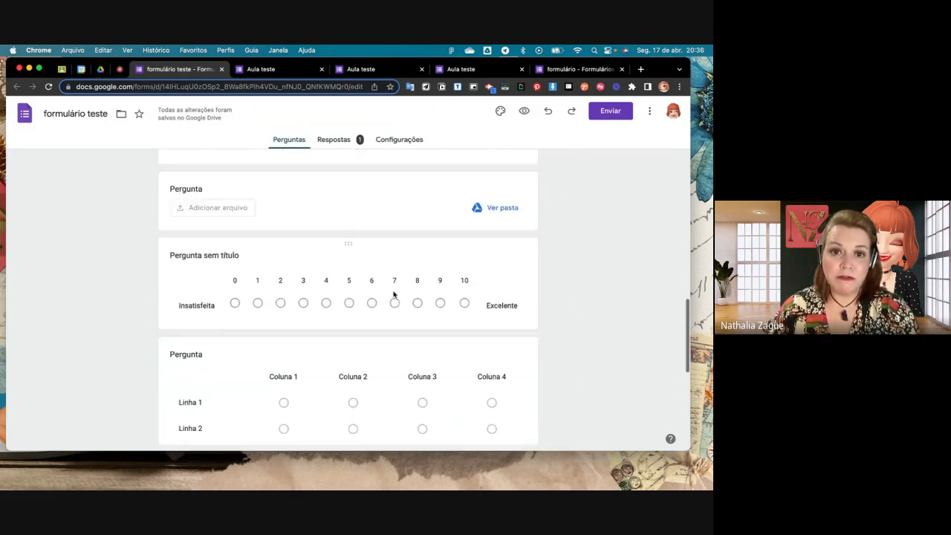
{"action": "scroll", "coordinate": [393, 295], "scroll_direction": "up", "scroll_amount": 4}
{"action": "scroll", "coordinate": [393, 295], "scroll_direction": "down", "scroll_amount": 9}
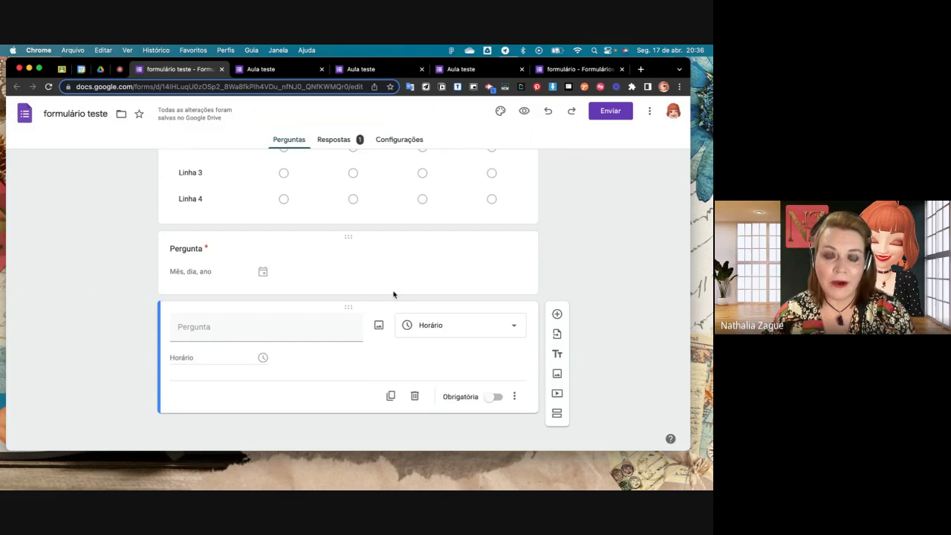
{"action": "scroll", "coordinate": [397, 256], "scroll_direction": "up", "scroll_amount": 3}
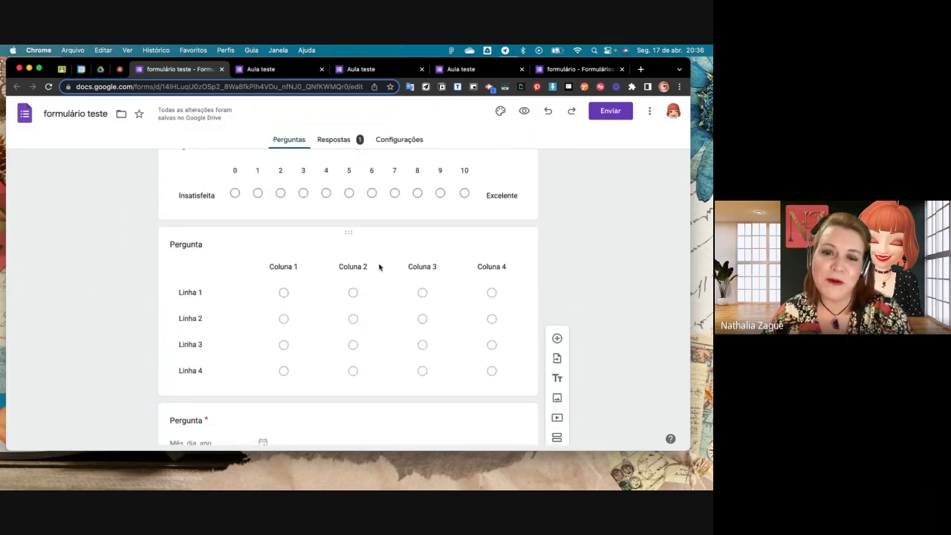
{"action": "scroll", "coordinate": [377, 268], "scroll_direction": "down", "scroll_amount": 2}
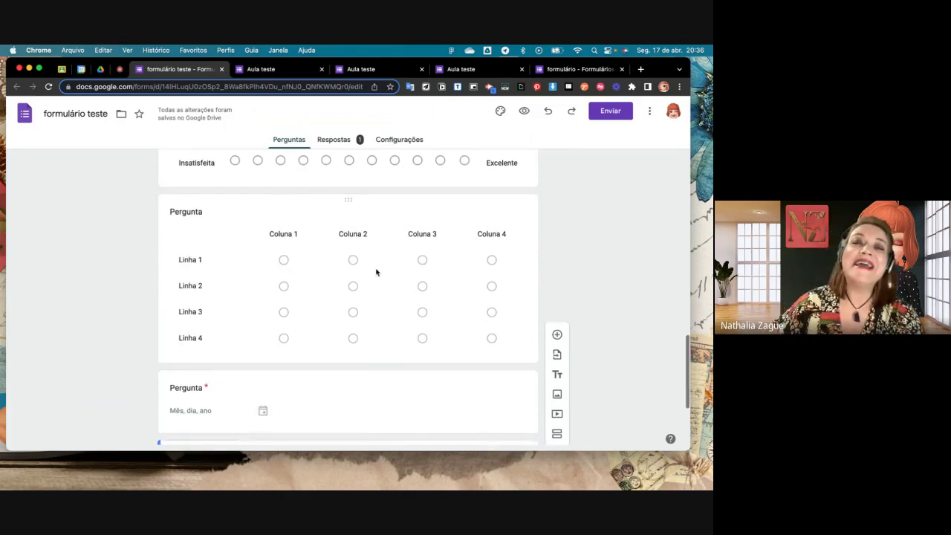
{"action": "scroll", "coordinate": [375, 270], "scroll_direction": "down", "scroll_amount": 1}
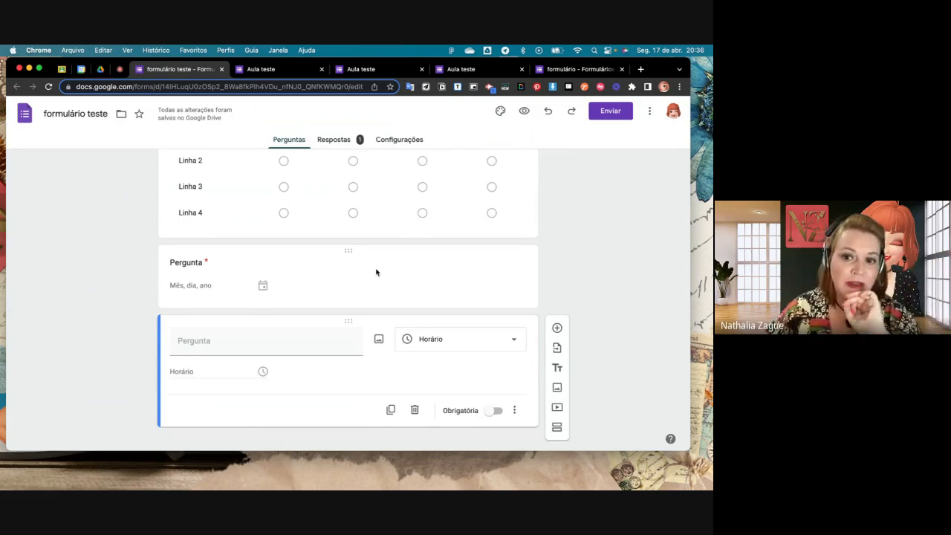
{"action": "scroll", "coordinate": [375, 272], "scroll_direction": "down", "scroll_amount": 1}
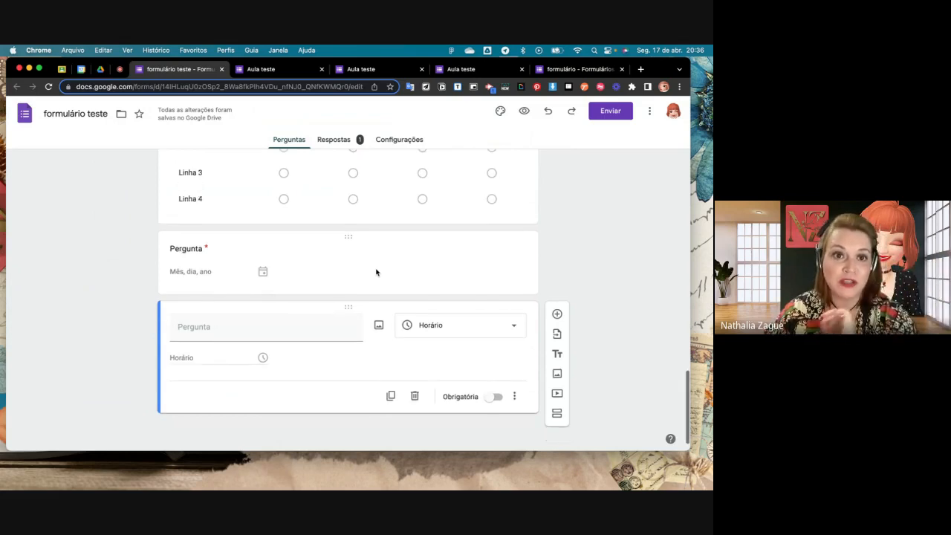
- Choose Formulário teste aula 1 as the source for importing questions and mark its title "Assista ao vídeo no youtube e responda:"
{"action": "left_click", "coordinate": [557, 335]}
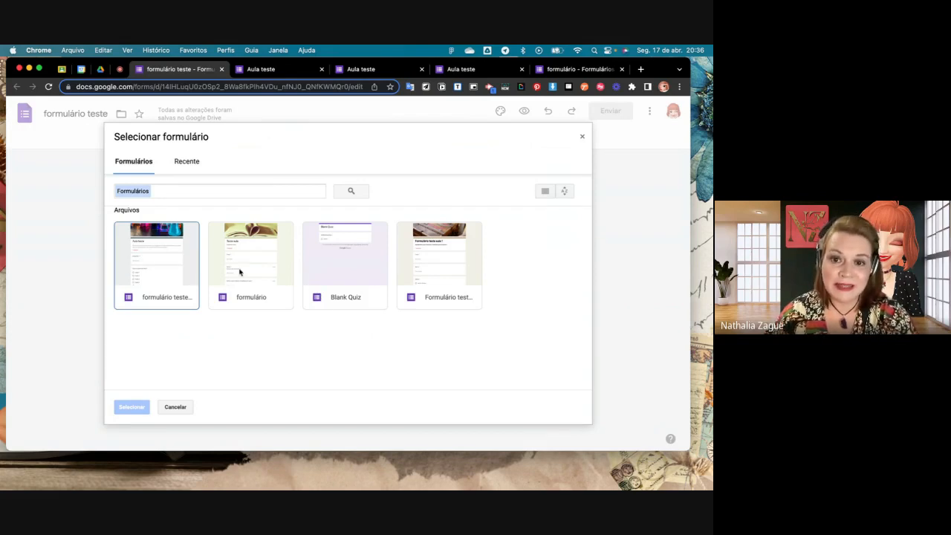
{"action": "left_click", "coordinate": [433, 260]}
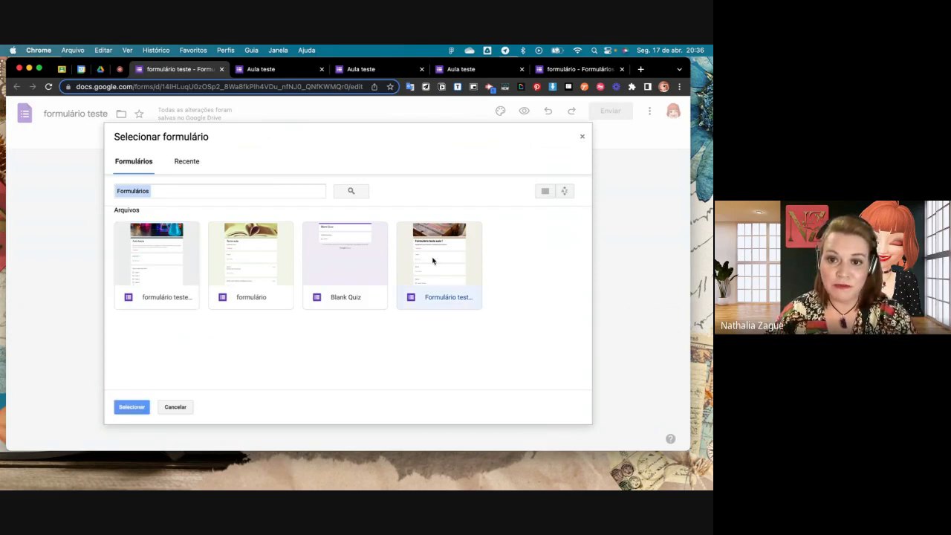
{"action": "left_click", "coordinate": [132, 407]}
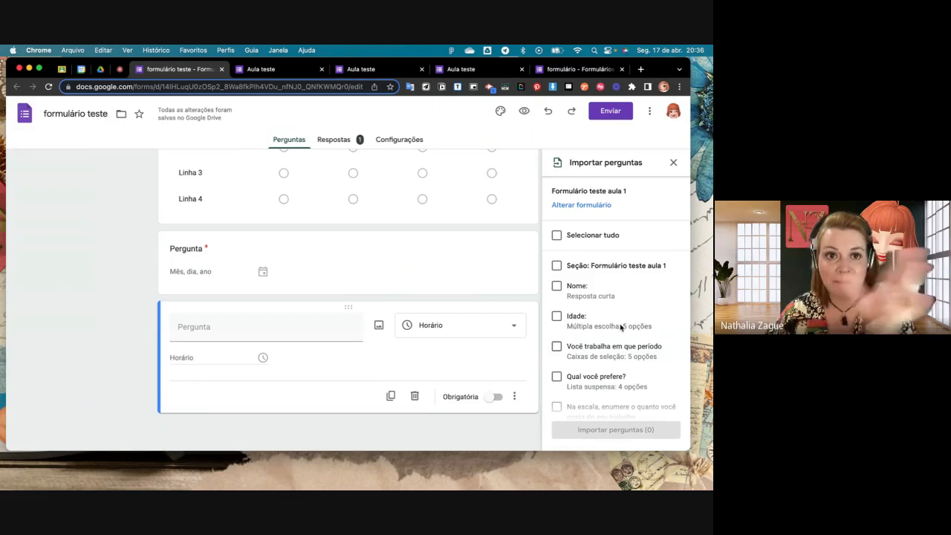
{"action": "scroll", "coordinate": [620, 327], "scroll_direction": "down", "scroll_amount": 5}
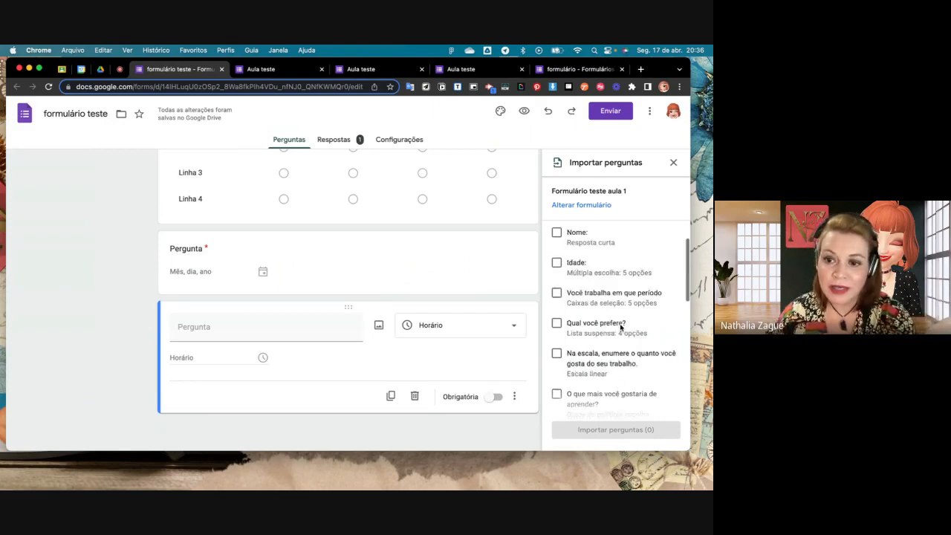
{"action": "scroll", "coordinate": [621, 327], "scroll_direction": "down", "scroll_amount": 5}
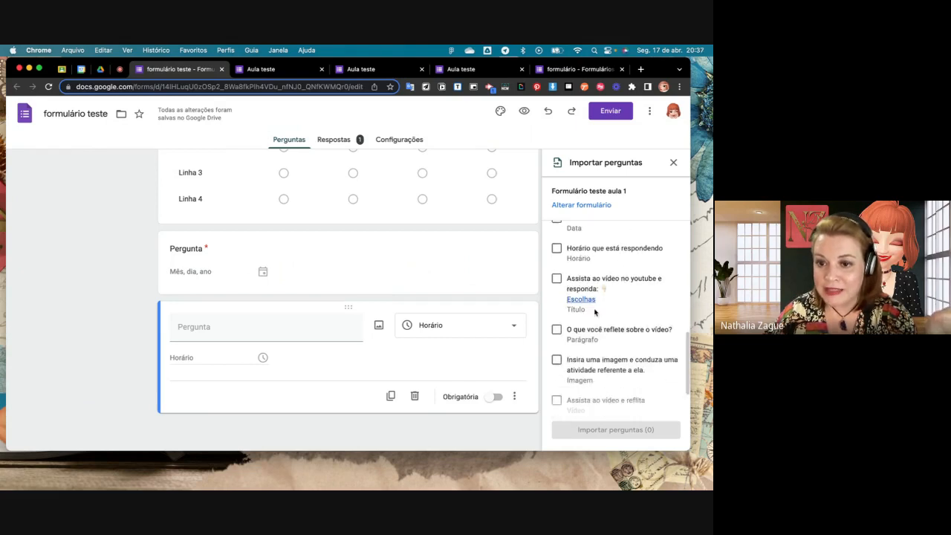
{"action": "left_click", "coordinate": [556, 278]}
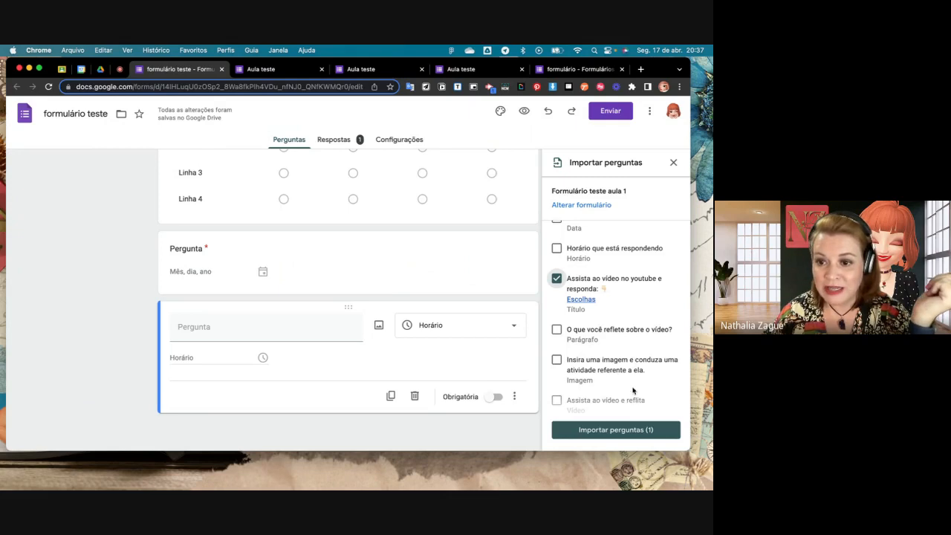
- Mark the paragraph question "O que você reflete sobre o vídeo?" as well and import both marked items into the form
{"action": "scroll", "coordinate": [633, 389], "scroll_direction": "down", "scroll_amount": 1}
{"action": "scroll", "coordinate": [633, 389], "scroll_direction": "down", "scroll_amount": 3}
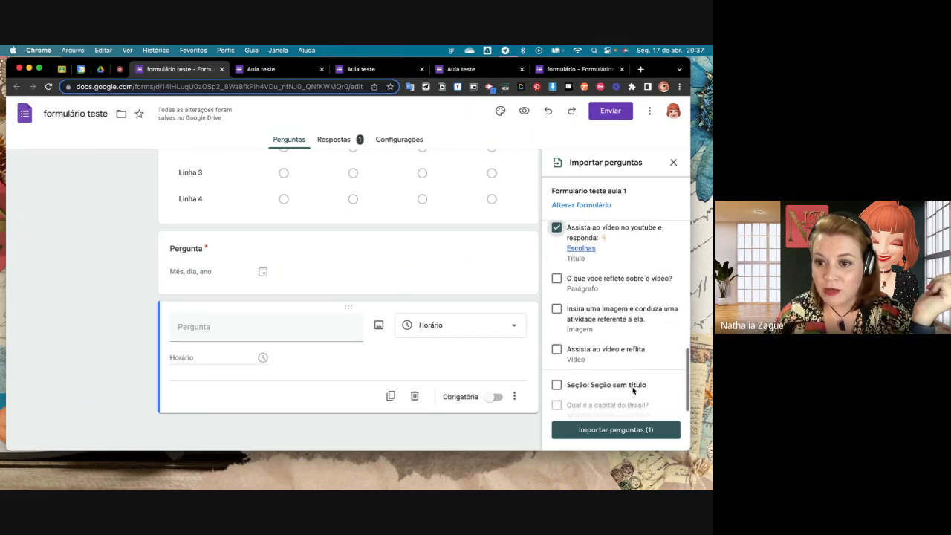
{"action": "scroll", "coordinate": [633, 389], "scroll_direction": "up", "scroll_amount": 5}
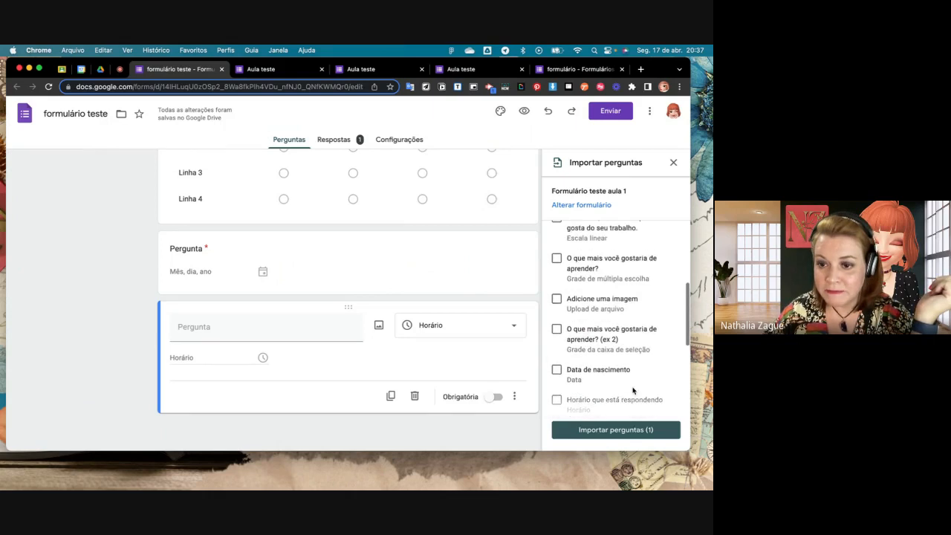
{"action": "scroll", "coordinate": [633, 389], "scroll_direction": "up", "scroll_amount": 5}
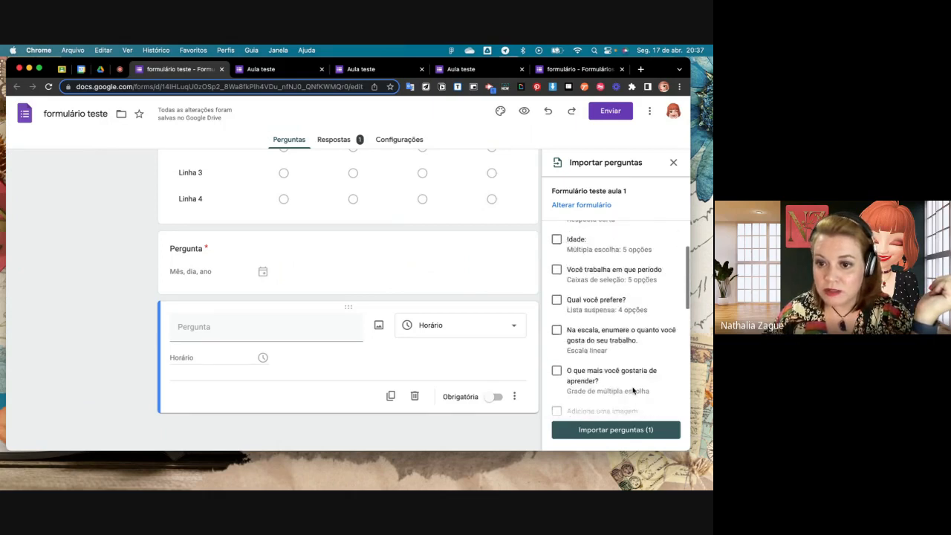
{"action": "scroll", "coordinate": [633, 389], "scroll_direction": "up", "scroll_amount": 3}
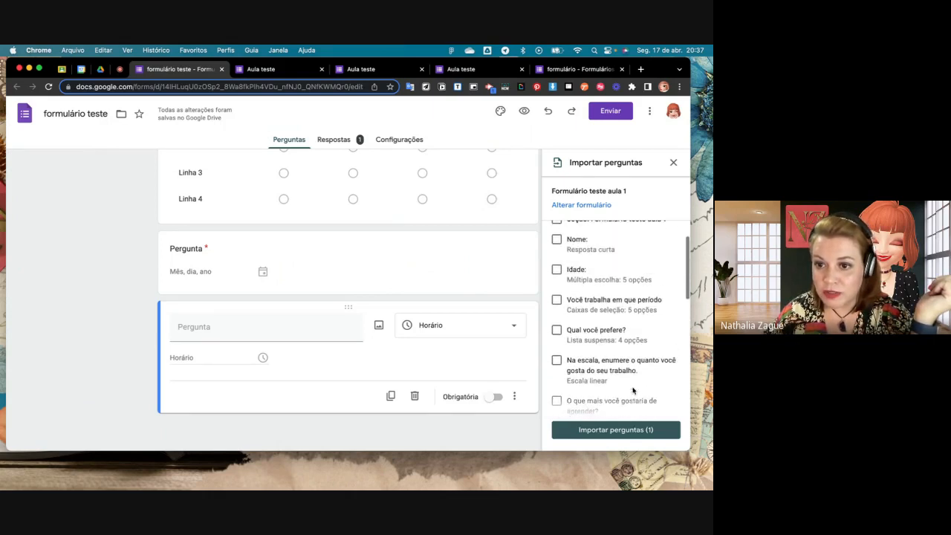
{"action": "scroll", "coordinate": [633, 389], "scroll_direction": "down", "scroll_amount": 5}
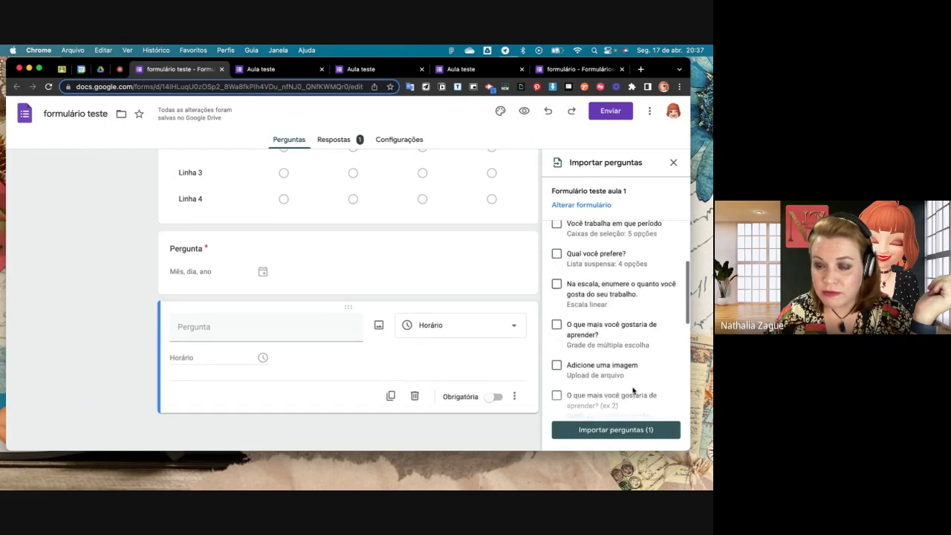
{"action": "scroll", "coordinate": [633, 389], "scroll_direction": "down", "scroll_amount": 3}
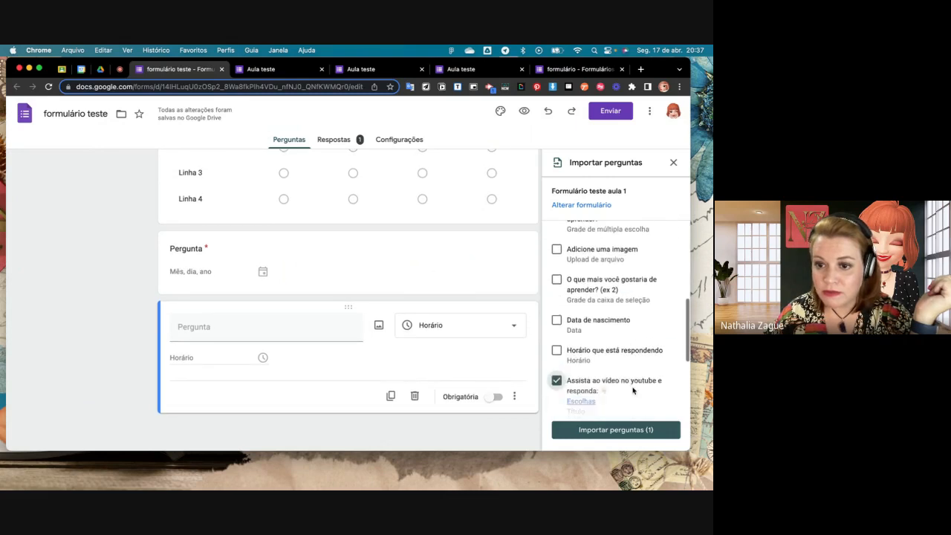
{"action": "scroll", "coordinate": [633, 389], "scroll_direction": "down", "scroll_amount": 5}
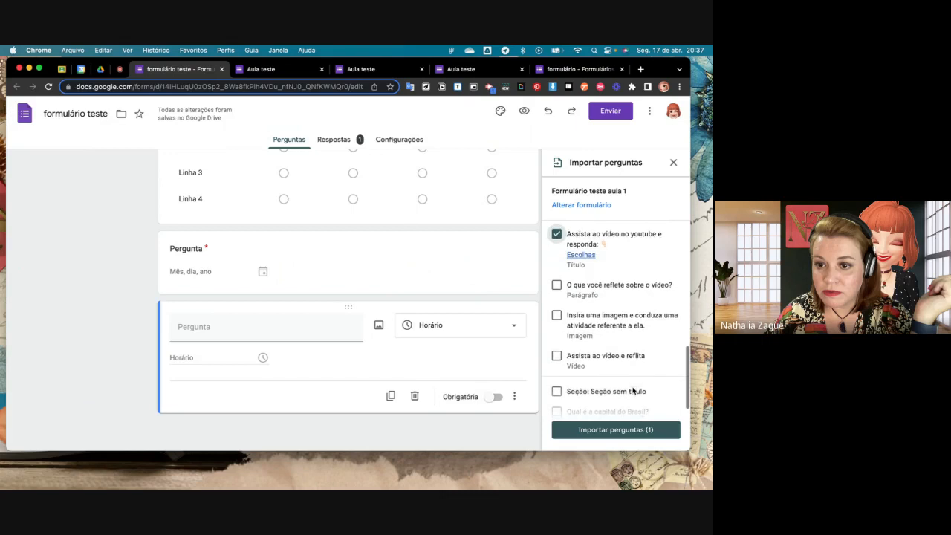
{"action": "scroll", "coordinate": [631, 388], "scroll_direction": "down", "scroll_amount": 1}
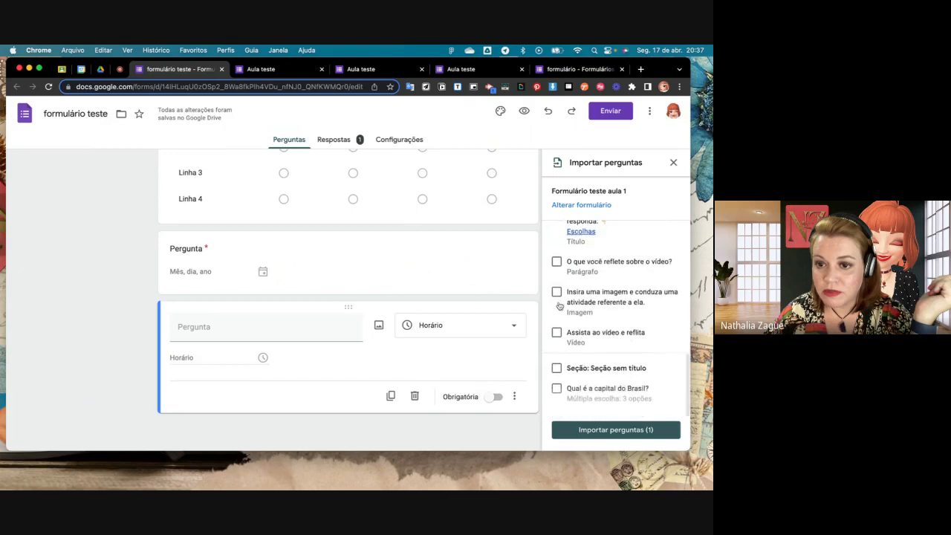
{"action": "left_click", "coordinate": [558, 261]}
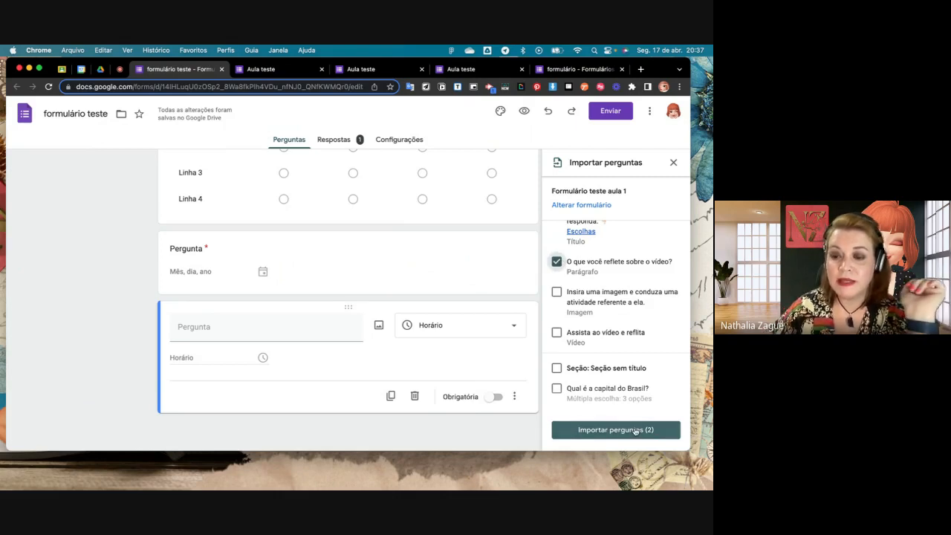
{"action": "scroll", "coordinate": [568, 270], "scroll_direction": "up", "scroll_amount": 2}
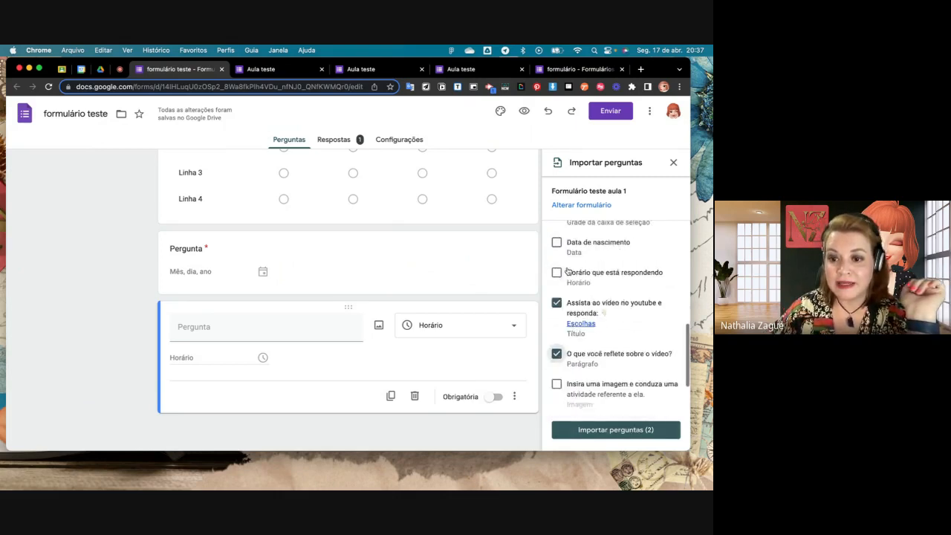
{"action": "scroll", "coordinate": [568, 270], "scroll_direction": "down", "scroll_amount": 2}
{"action": "left_click", "coordinate": [630, 430]}
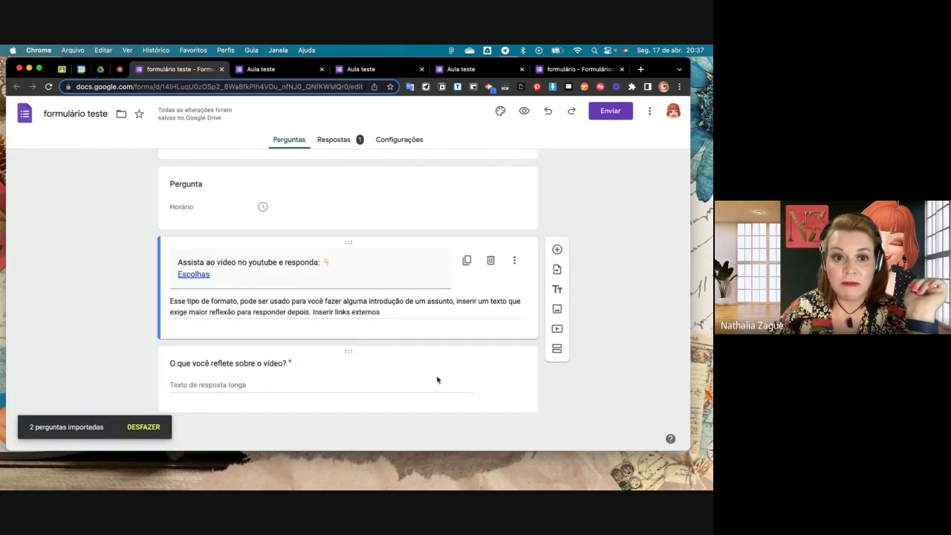
- Test the Escolhas link in the imported title, pause the YouTube video it opens, and return to the form editor
{"action": "scroll", "coordinate": [436, 377], "scroll_direction": "up", "scroll_amount": 2}
{"action": "scroll", "coordinate": [435, 378], "scroll_direction": "down", "scroll_amount": 3}
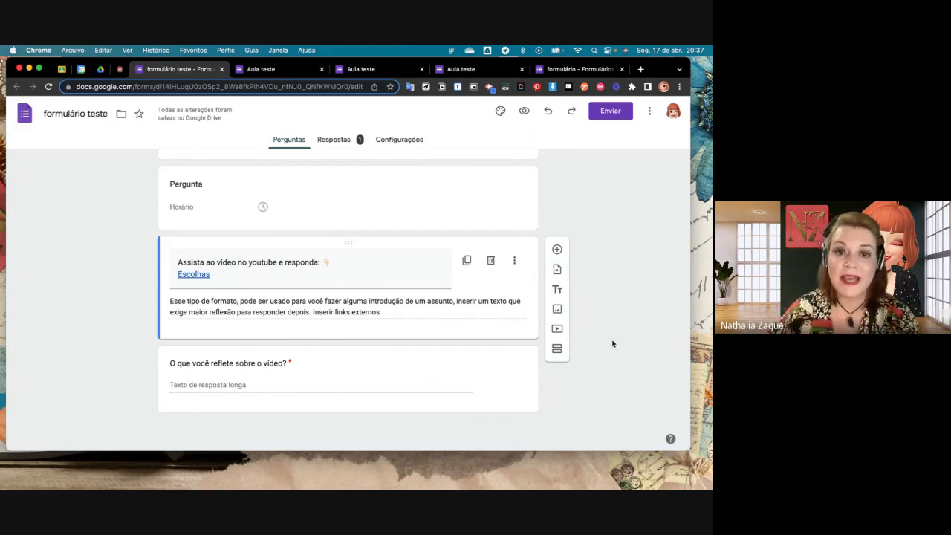
{"action": "double_click", "coordinate": [204, 275]}
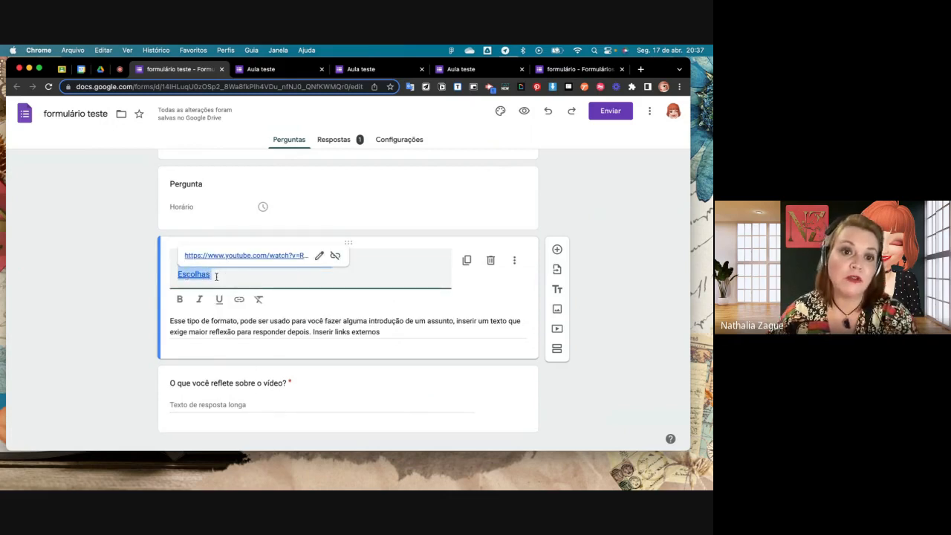
{"action": "left_click", "coordinate": [249, 256]}
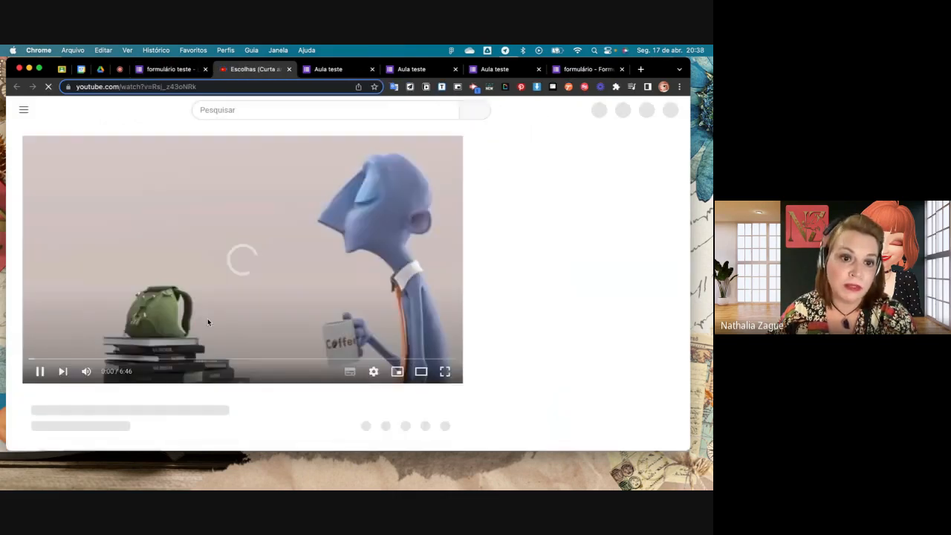
{"action": "left_click", "coordinate": [46, 373]}
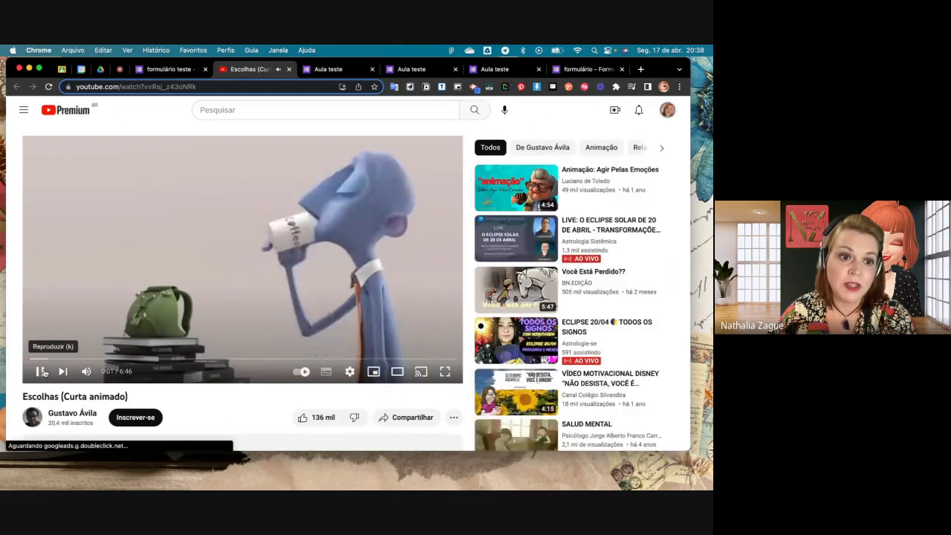
{"action": "left_click", "coordinate": [289, 69]}
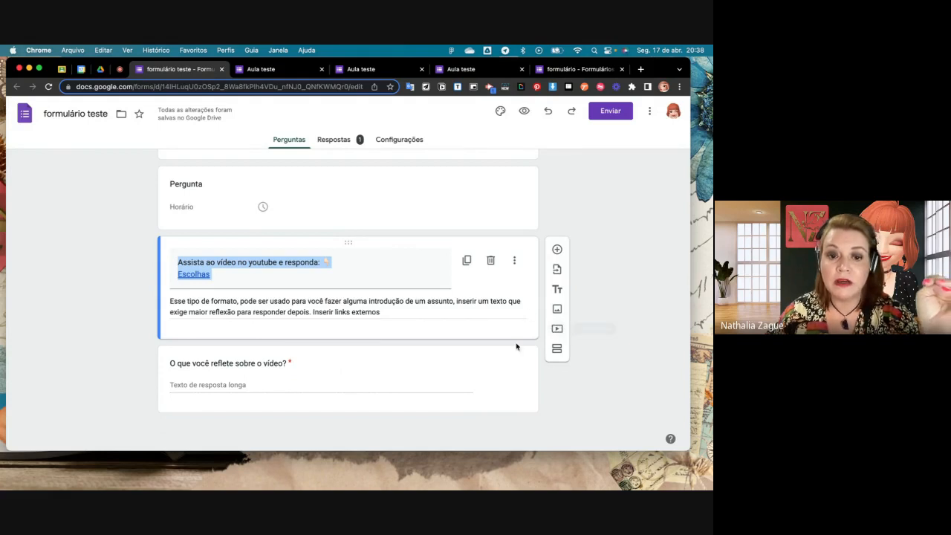
- Search YouTube for "escolhas" and insert the video "Escolhas (Curta animado)" below the imported title
{"action": "left_click", "coordinate": [557, 329]}
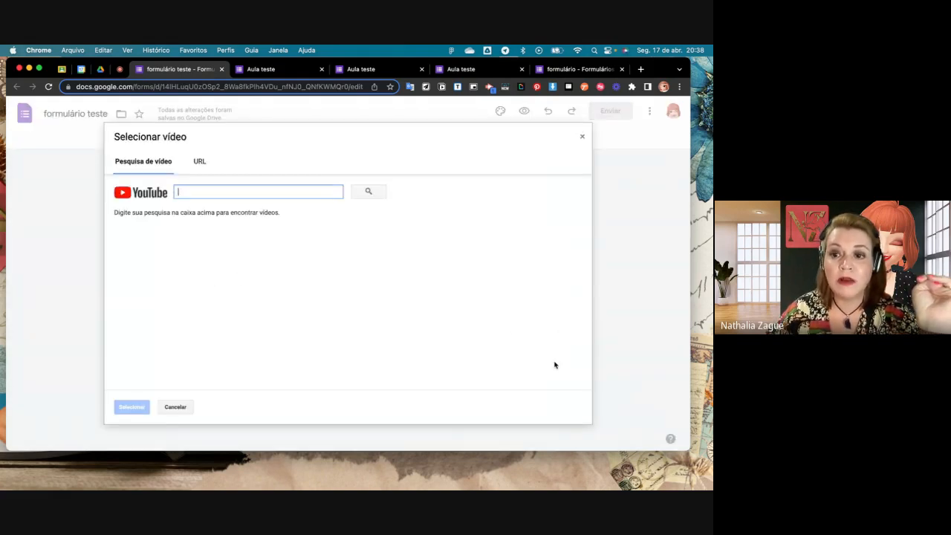
{"action": "left_click", "coordinate": [169, 408]}
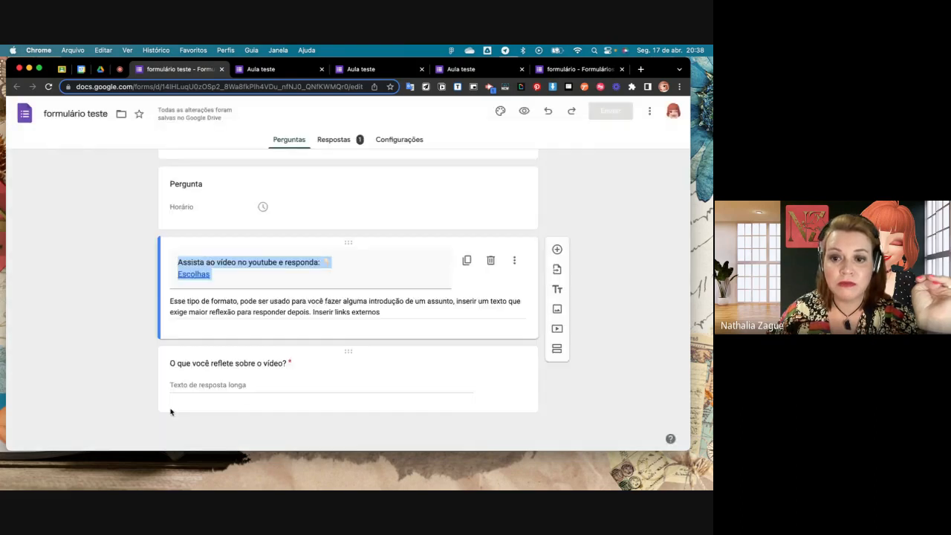
{"action": "left_click", "coordinate": [557, 329]}
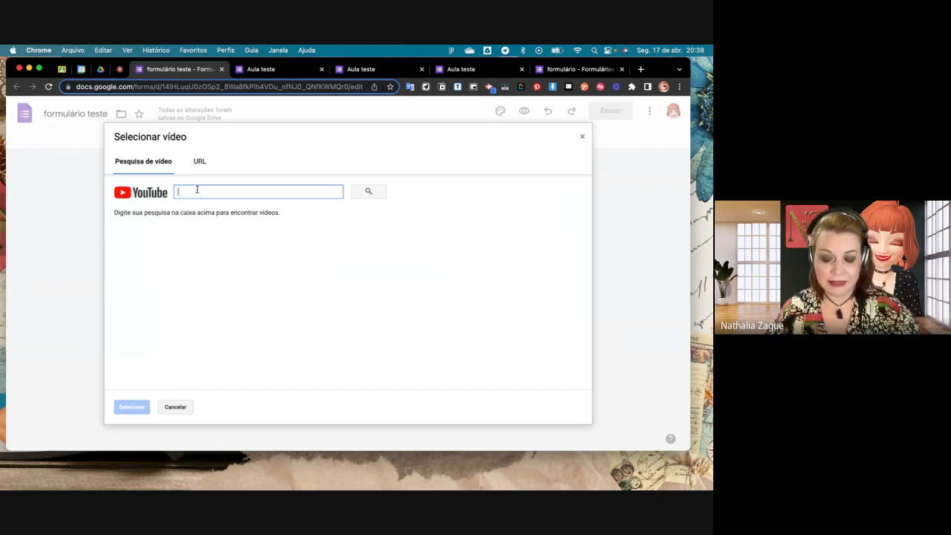
{"action": "type", "text": "escolhas"}
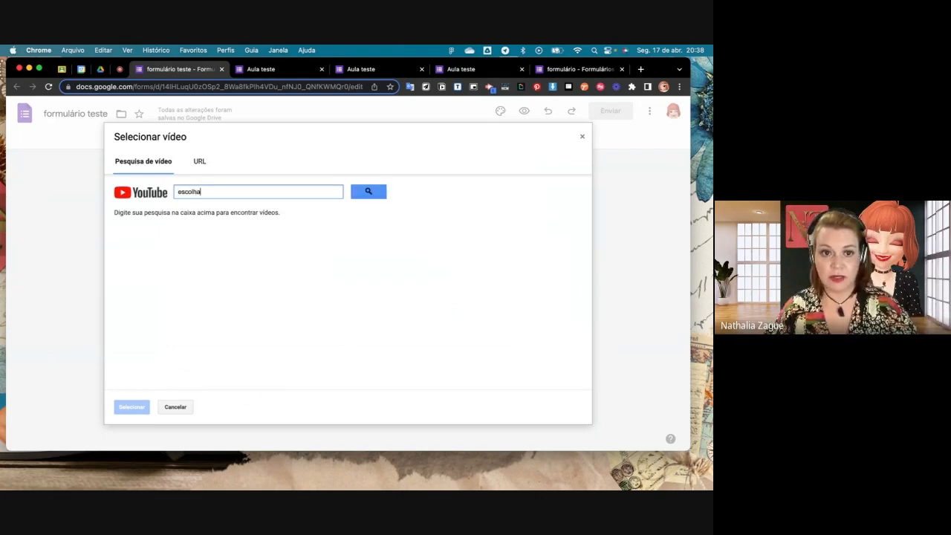
{"action": "left_click", "coordinate": [366, 192]}
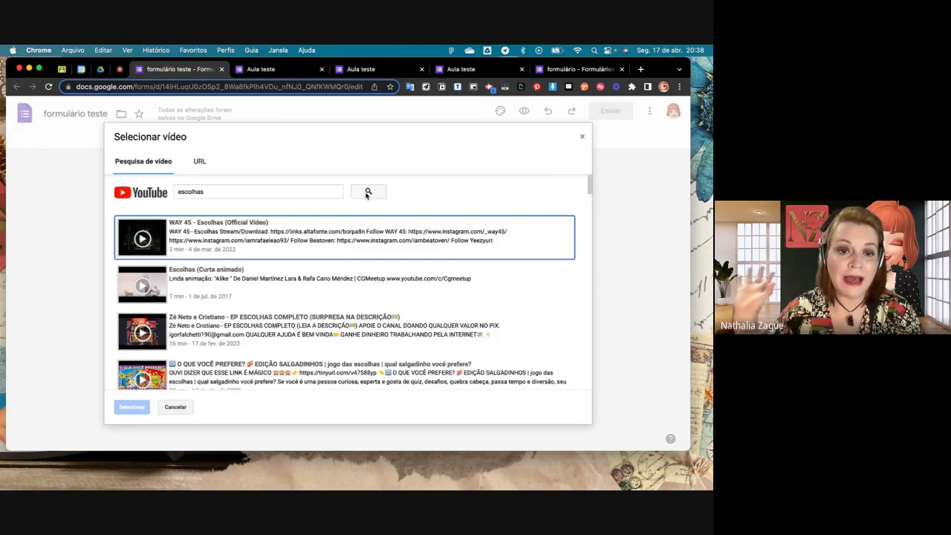
{"action": "left_click", "coordinate": [215, 284]}
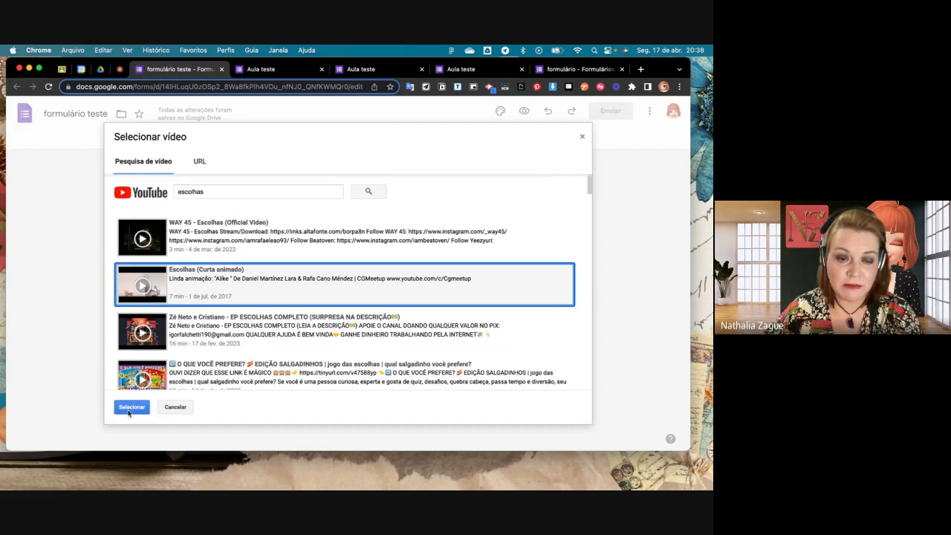
{"action": "left_click", "coordinate": [131, 408]}
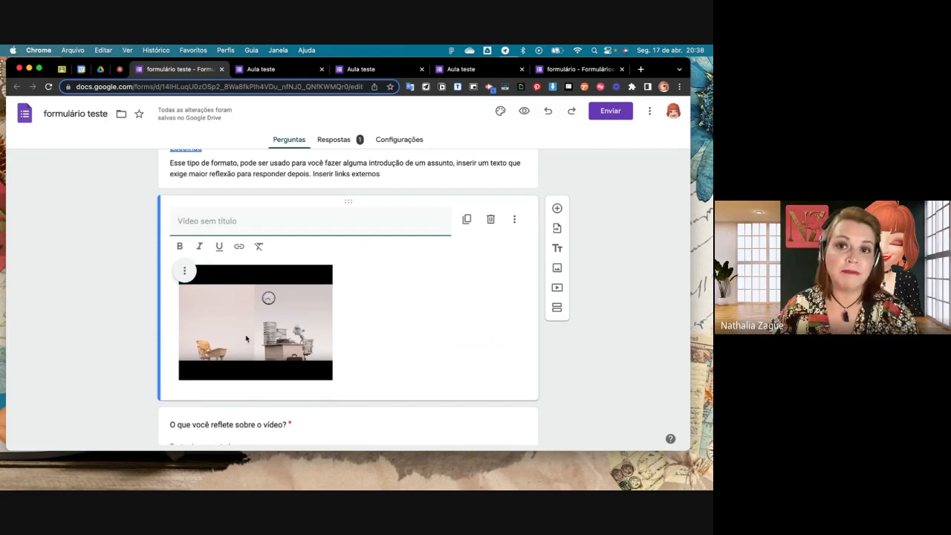
- Preview the form as a respondent and play and pause the embedded Escolhas video
{"action": "left_click", "coordinate": [524, 111]}
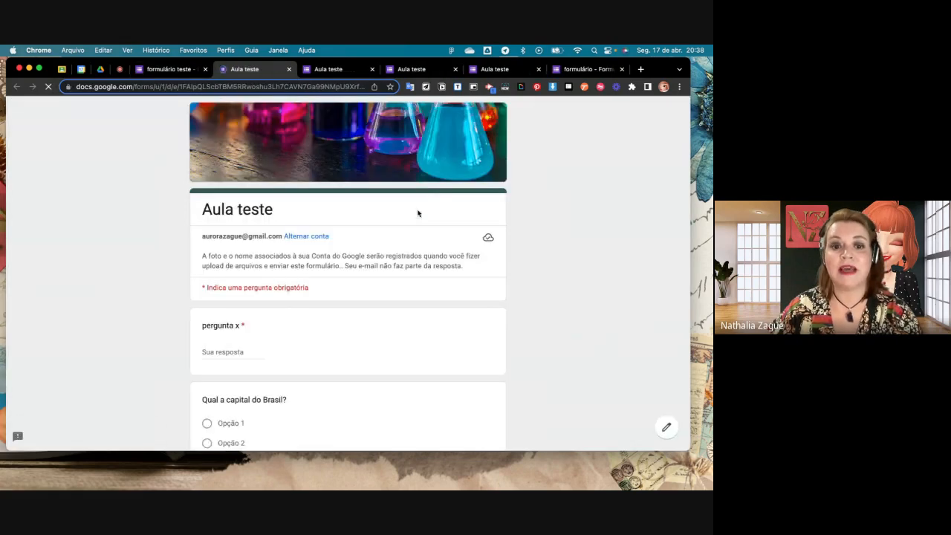
{"action": "scroll", "coordinate": [417, 213], "scroll_direction": "down", "scroll_amount": 10}
{"action": "scroll", "coordinate": [417, 213], "scroll_direction": "down", "scroll_amount": 10}
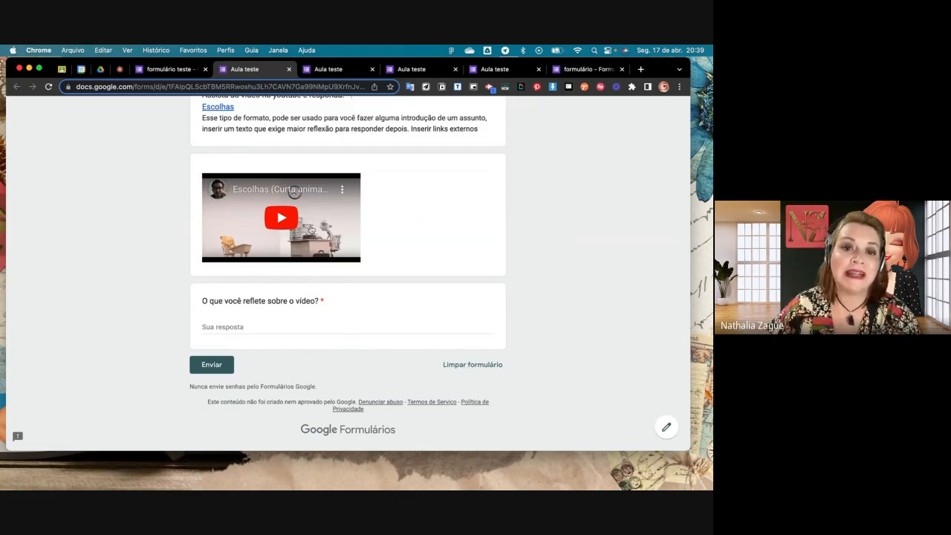
{"action": "left_click", "coordinate": [219, 254]}
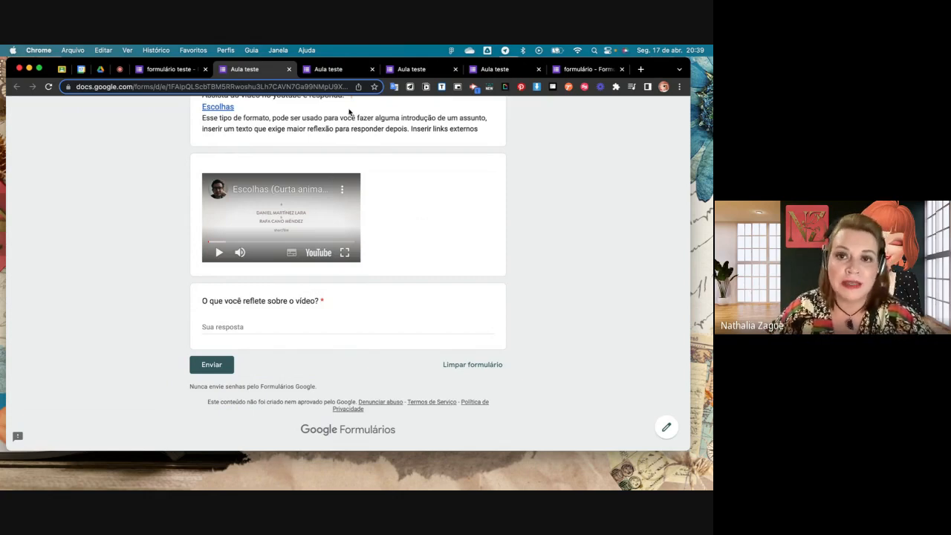
- Close the leftover Aula teste preview tabs and return to the formulário teste editor
{"action": "left_click", "coordinate": [456, 70]}
{"action": "left_click", "coordinate": [372, 69]}
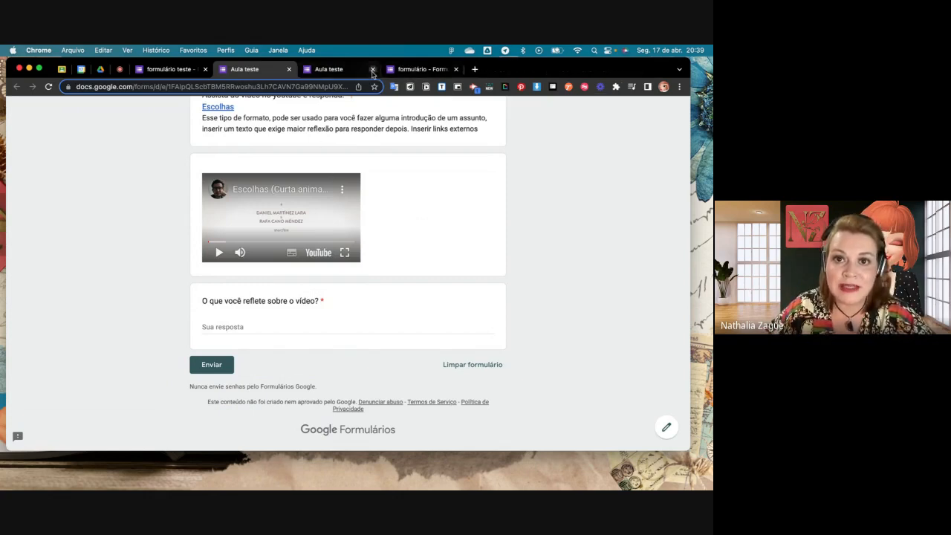
{"action": "left_click", "coordinate": [372, 69]}
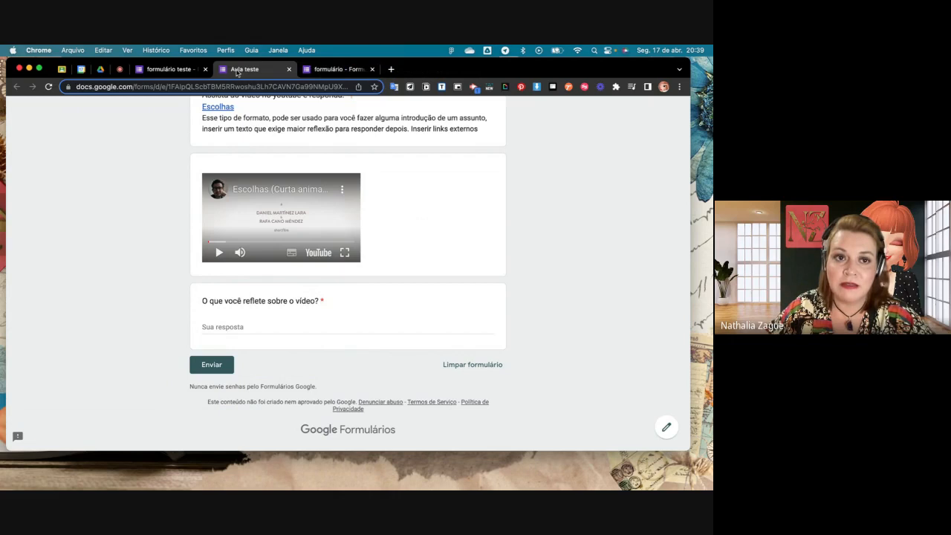
{"action": "left_click", "coordinate": [176, 69]}
{"action": "left_click", "coordinate": [119, 69]}
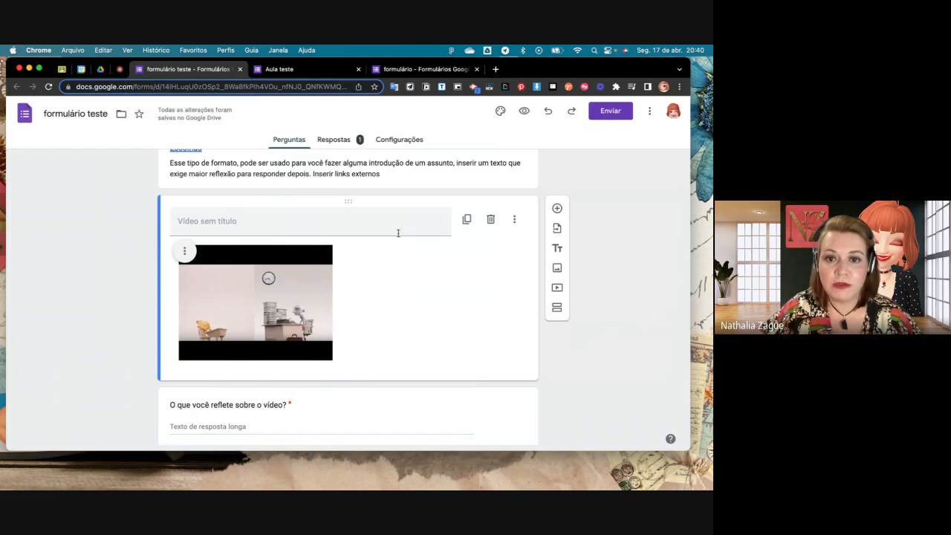
- Start another question import below the video, choosing Formulário teste aula 1 as the source form
{"action": "scroll", "coordinate": [467, 273], "scroll_direction": "up", "scroll_amount": 2}
{"action": "scroll", "coordinate": [468, 269], "scroll_direction": "down", "scroll_amount": 2}
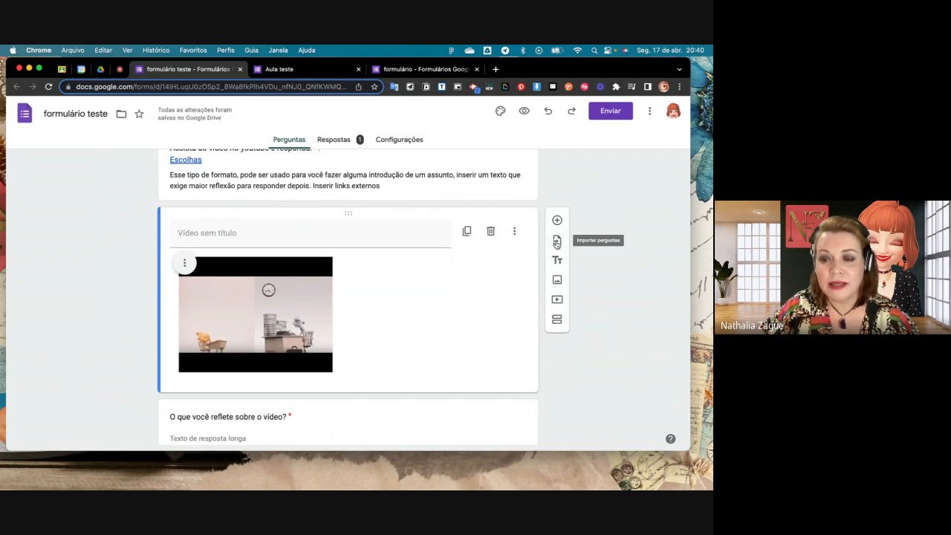
{"action": "left_click", "coordinate": [556, 243]}
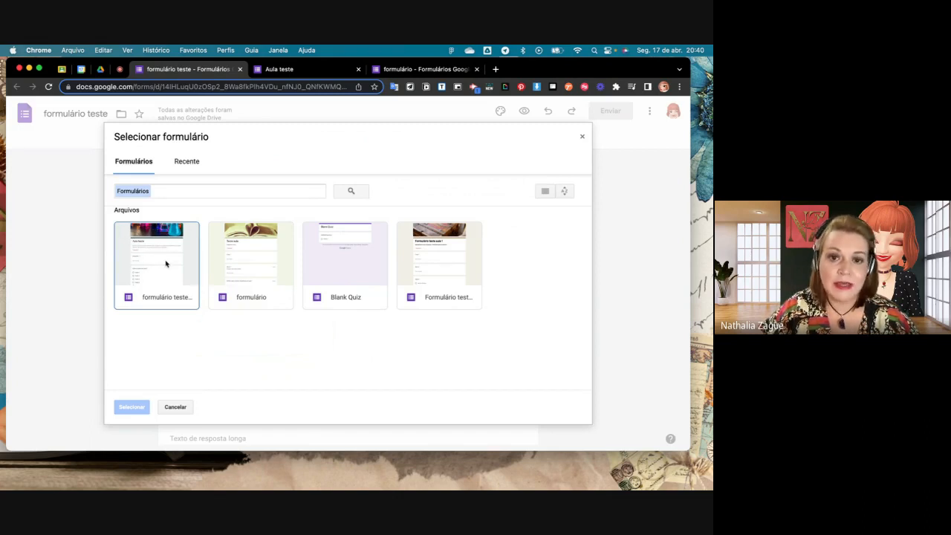
{"action": "left_click", "coordinate": [442, 247]}
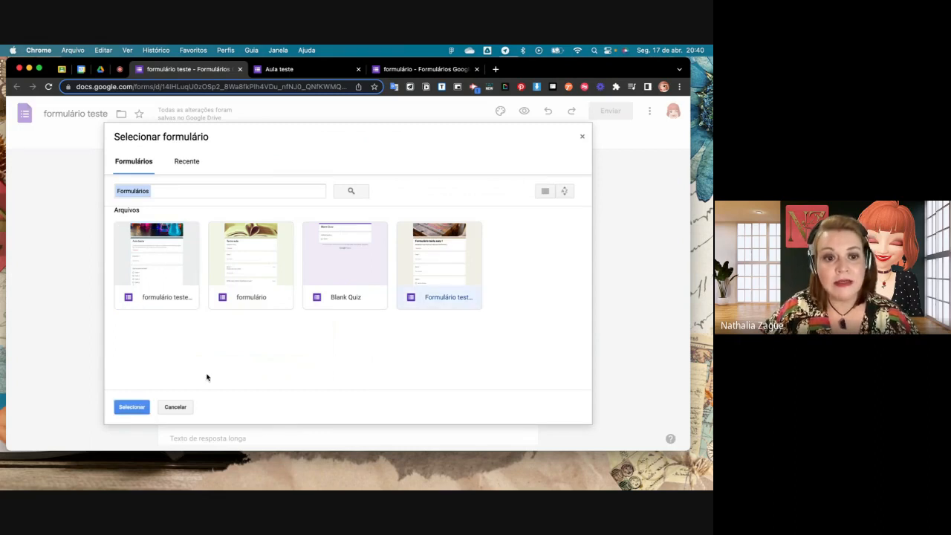
{"action": "left_click", "coordinate": [138, 409]}
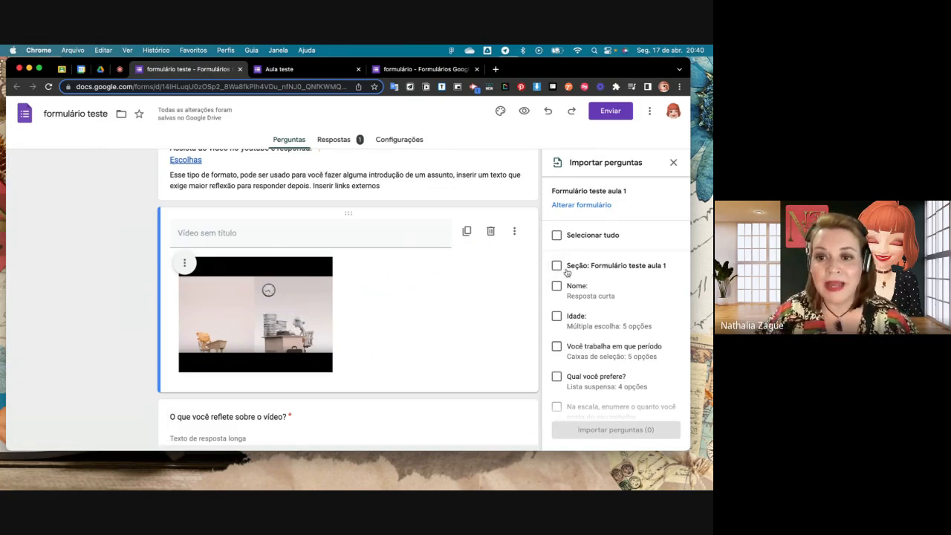
- Import the questions "Adicione uma imagem" and "O que mais você gostaria de aprender? (ex 2)", and restore the missing file-upload folders
{"action": "scroll", "coordinate": [562, 320], "scroll_direction": "down", "scroll_amount": 5}
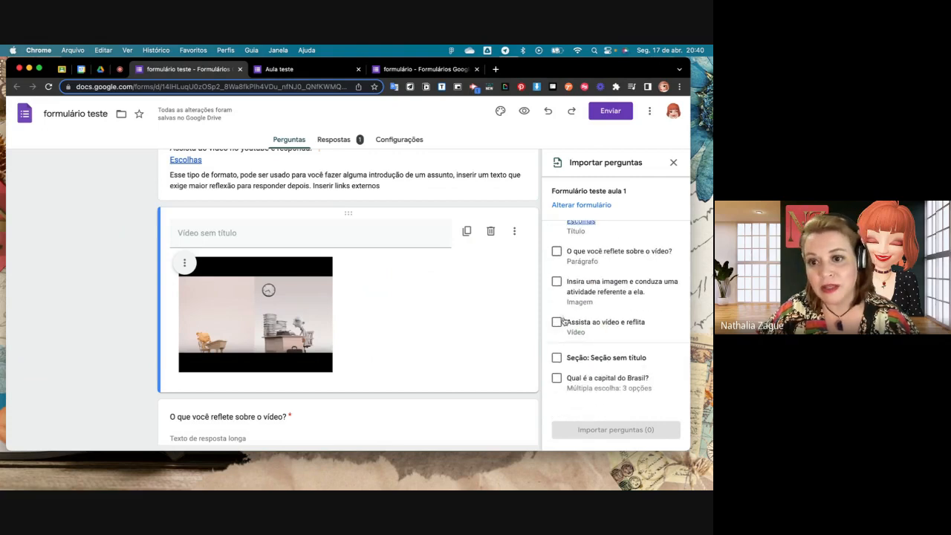
{"action": "scroll", "coordinate": [562, 321], "scroll_direction": "up", "scroll_amount": 5}
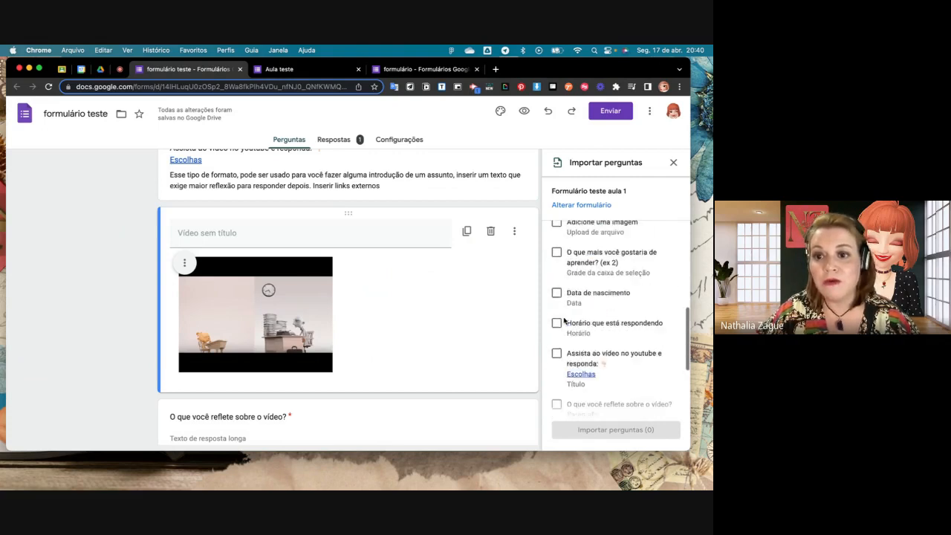
{"action": "scroll", "coordinate": [565, 321], "scroll_direction": "up", "scroll_amount": 2}
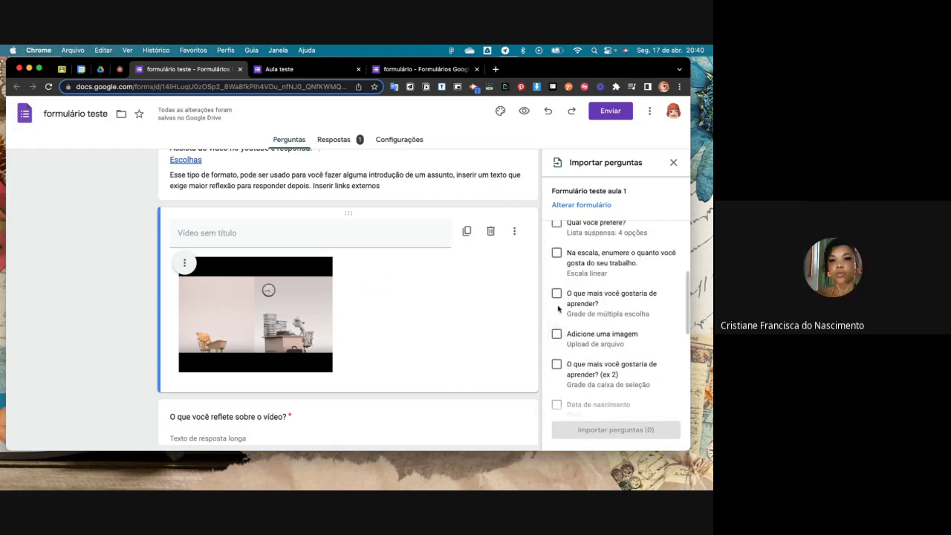
{"action": "left_click", "coordinate": [557, 334]}
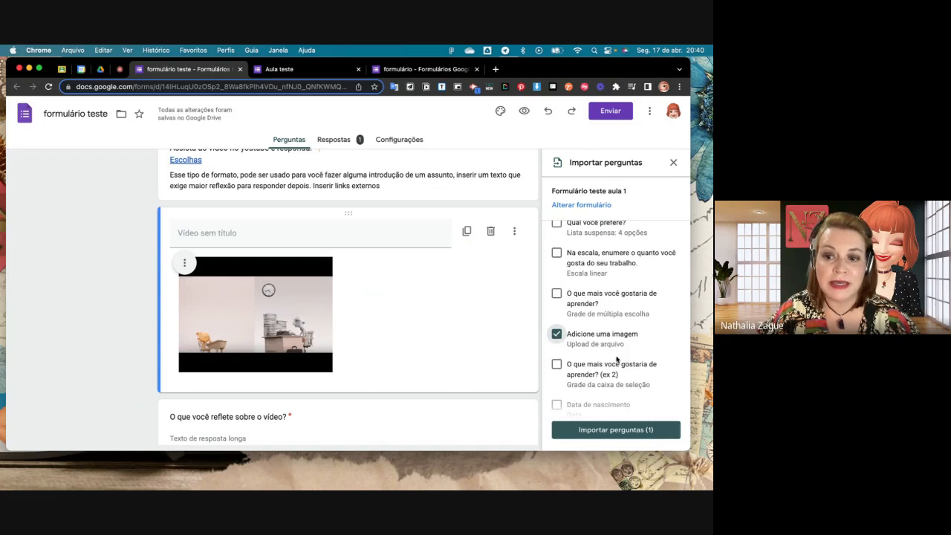
{"action": "scroll", "coordinate": [616, 359], "scroll_direction": "down", "scroll_amount": 5}
{"action": "scroll", "coordinate": [616, 358], "scroll_direction": "up", "scroll_amount": 3}
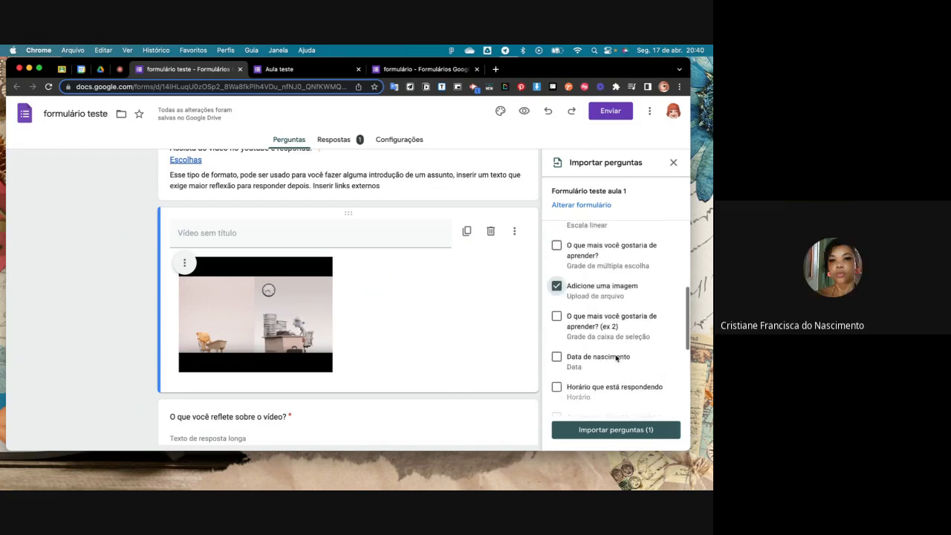
{"action": "left_click", "coordinate": [557, 317]}
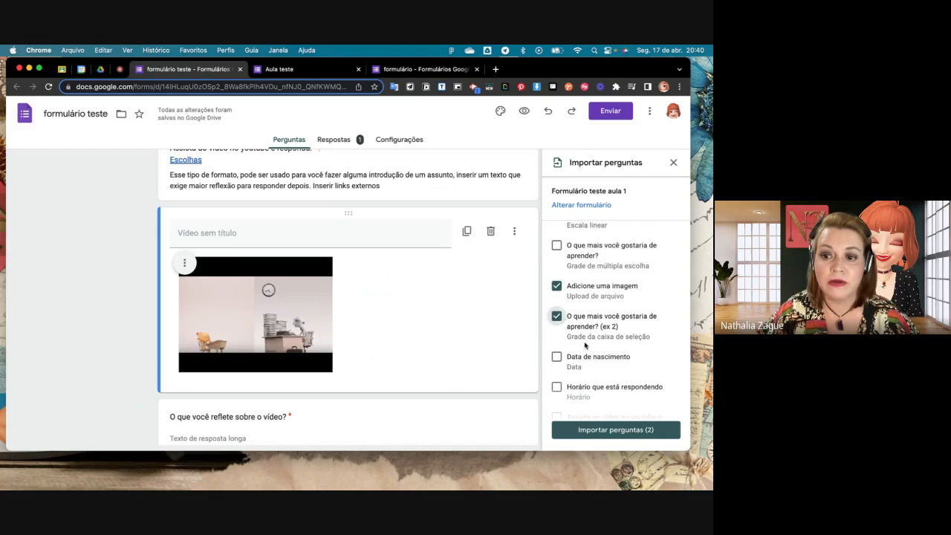
{"action": "left_click", "coordinate": [616, 429]}
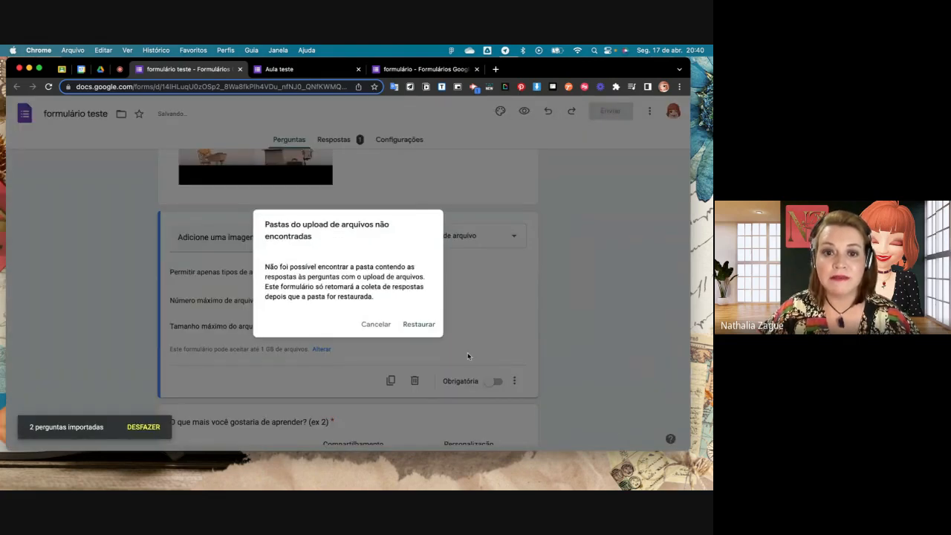
{"action": "left_click", "coordinate": [431, 326]}
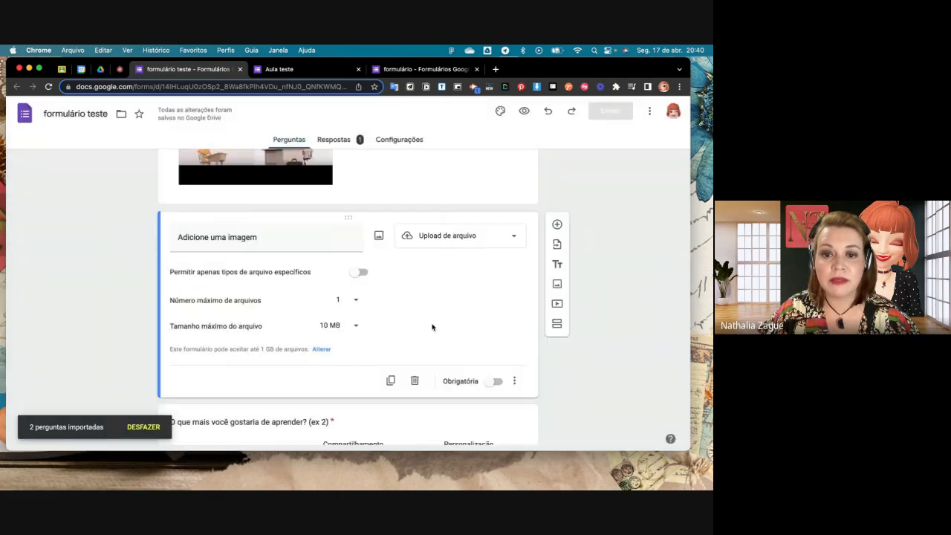
{"action": "scroll", "coordinate": [499, 355], "scroll_direction": "down", "scroll_amount": 1}
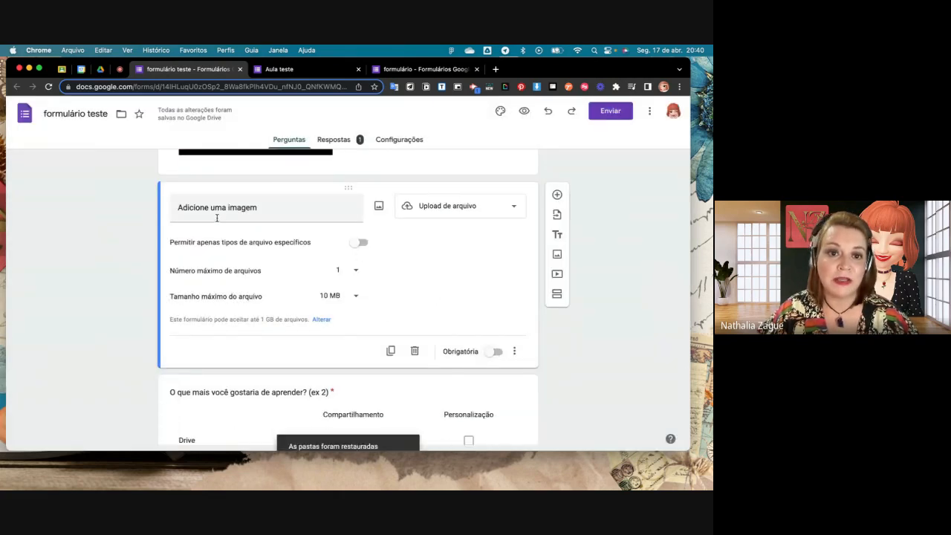
{"action": "scroll", "coordinate": [300, 288], "scroll_direction": "down", "scroll_amount": 2}
{"action": "scroll", "coordinate": [300, 285], "scroll_direction": "down", "scroll_amount": 1}
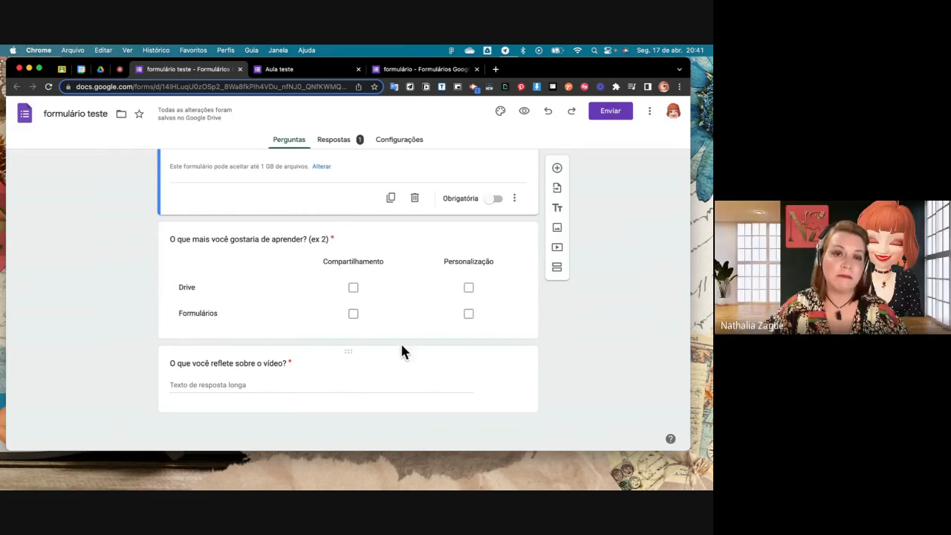
- Check the participants and chat in the Google Meet call, and return to the form editor
{"action": "left_click", "coordinate": [121, 71]}
{"action": "left_click", "coordinate": [449, 154]}
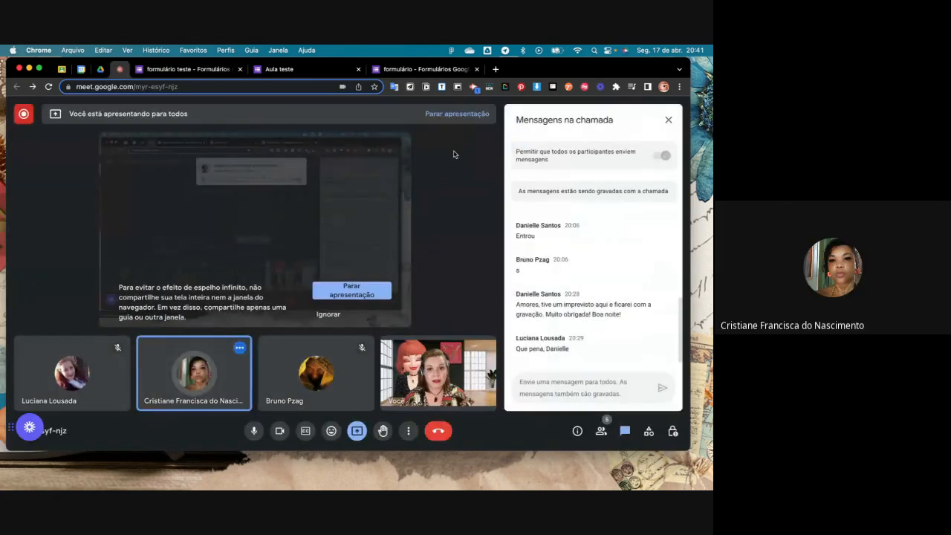
{"action": "left_click", "coordinate": [179, 69]}
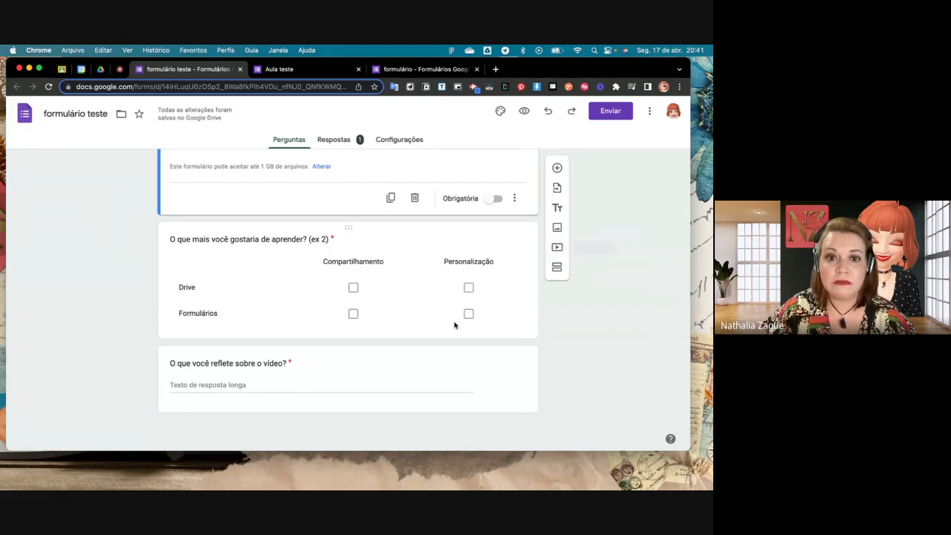
{"action": "scroll", "coordinate": [452, 325], "scroll_direction": "up", "scroll_amount": 3}
{"action": "scroll", "coordinate": [485, 313], "scroll_direction": "down", "scroll_amount": 2}
{"action": "scroll", "coordinate": [485, 313], "scroll_direction": "down", "scroll_amount": 2}
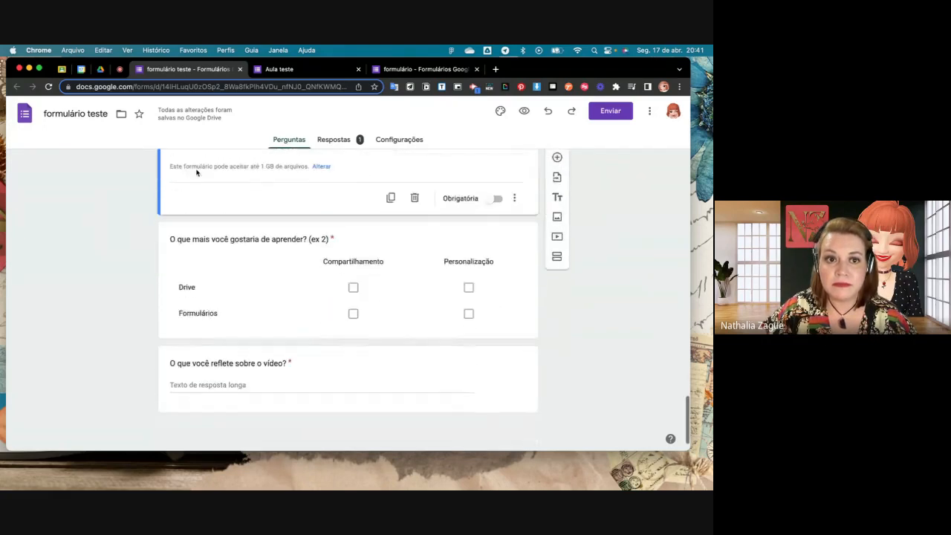
{"action": "left_click", "coordinate": [119, 69]}
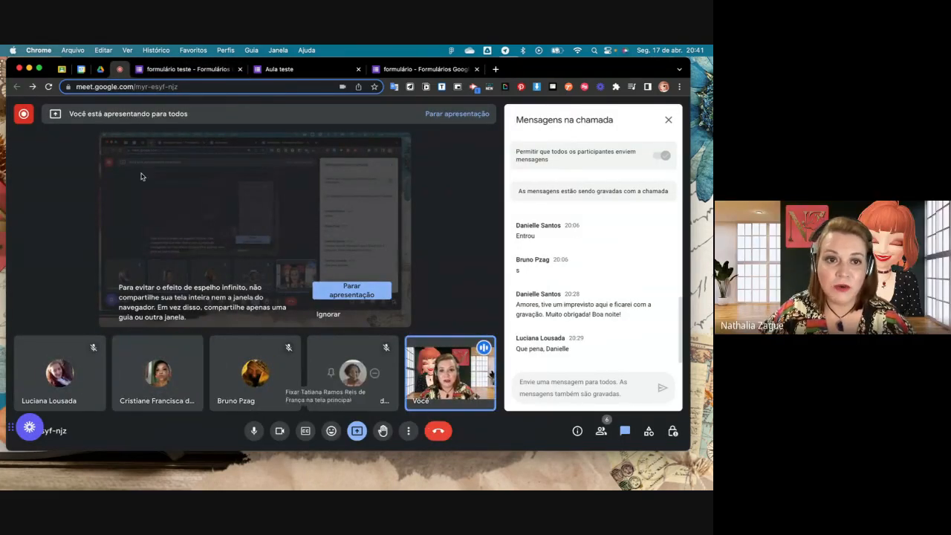
{"action": "left_click", "coordinate": [177, 69]}
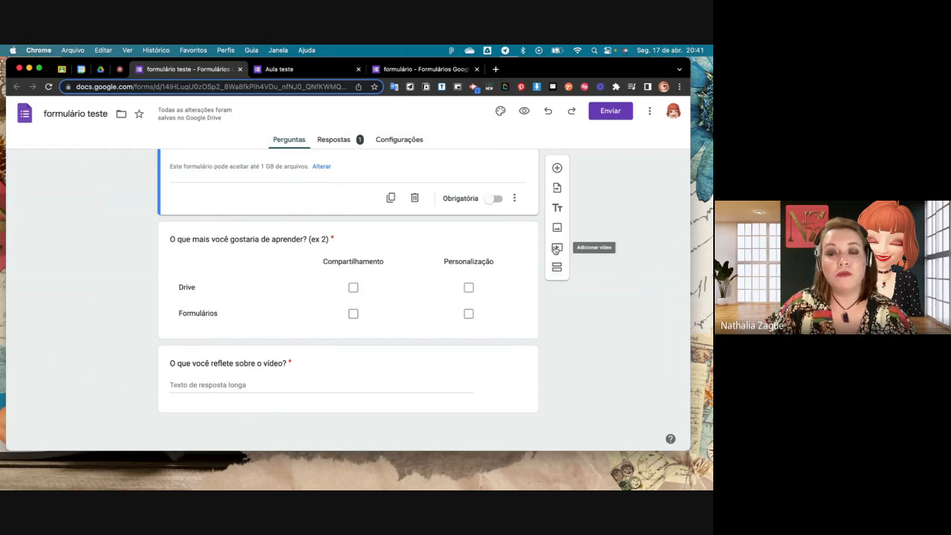
- Examine the video search and URL options for adding a YouTube video, and leave without inserting one
{"action": "left_click", "coordinate": [555, 250]}
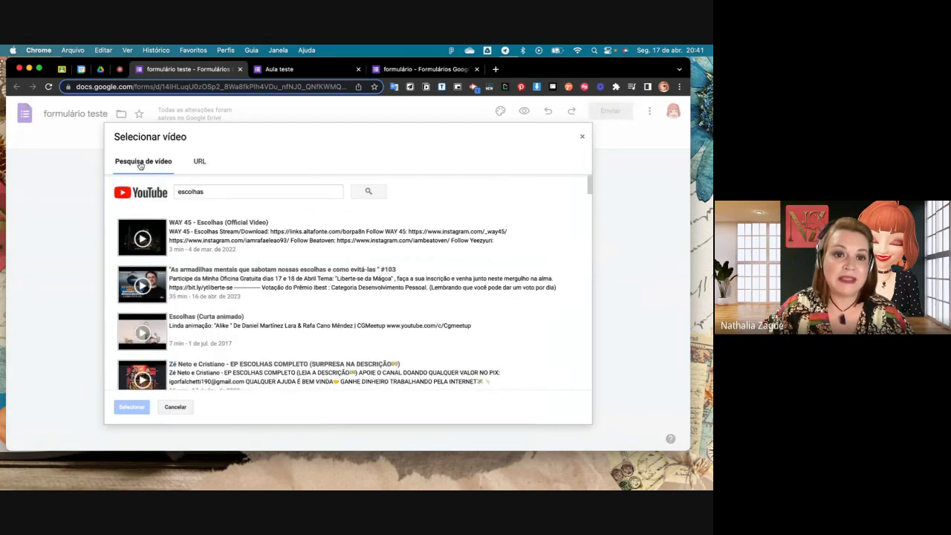
{"action": "left_click", "coordinate": [204, 163]}
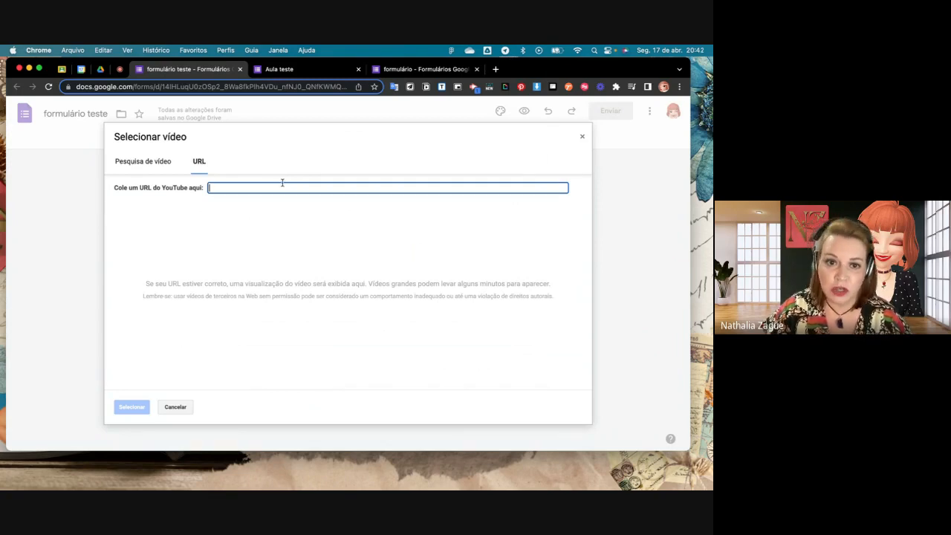
{"action": "left_click", "coordinate": [581, 137]}
- Preview the form again to check the video and newly imported questions, and close the open Aula teste previews
{"action": "scroll", "coordinate": [389, 315], "scroll_direction": "up", "scroll_amount": 3}
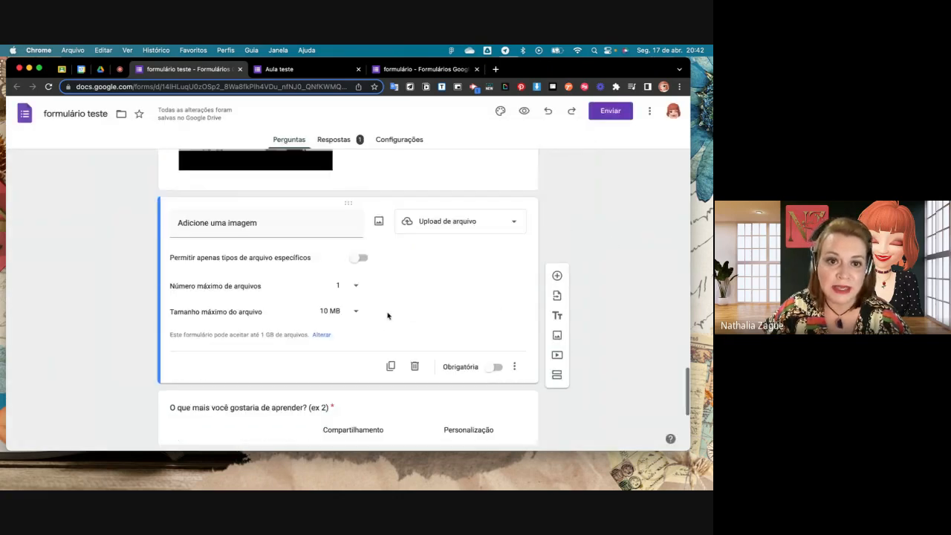
{"action": "scroll", "coordinate": [387, 315], "scroll_direction": "up", "scroll_amount": 3}
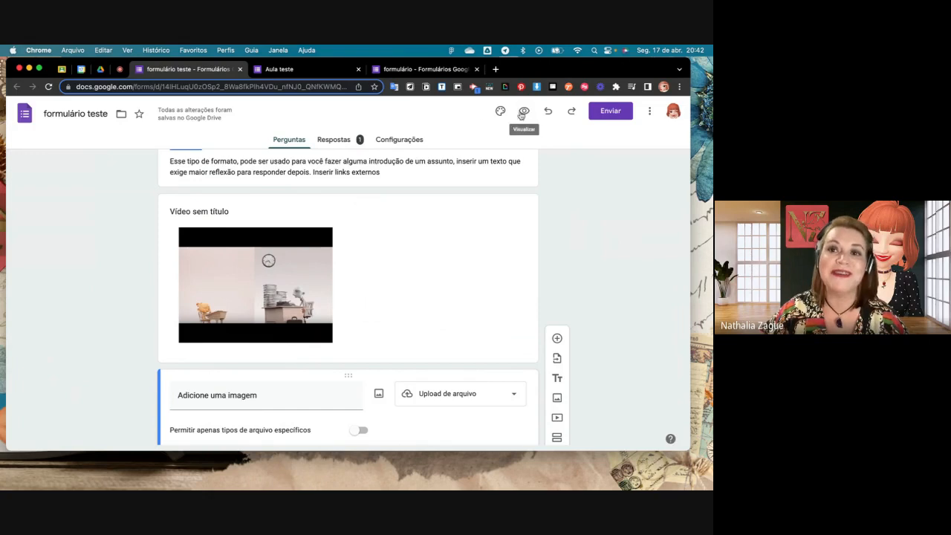
{"action": "left_click", "coordinate": [521, 115]}
{"action": "scroll", "coordinate": [447, 252], "scroll_direction": "down", "scroll_amount": 10}
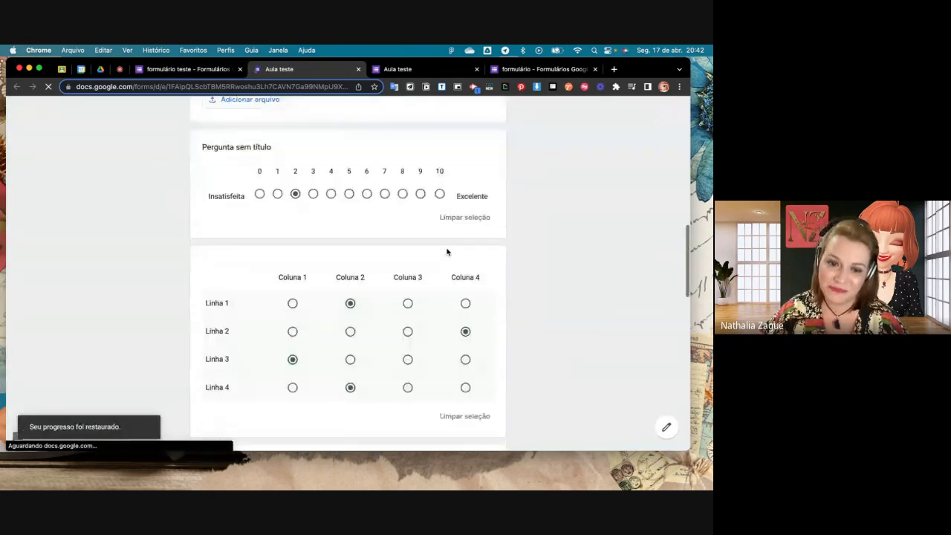
{"action": "scroll", "coordinate": [447, 252], "scroll_direction": "down", "scroll_amount": 10}
{"action": "scroll", "coordinate": [446, 251], "scroll_direction": "up", "scroll_amount": 4}
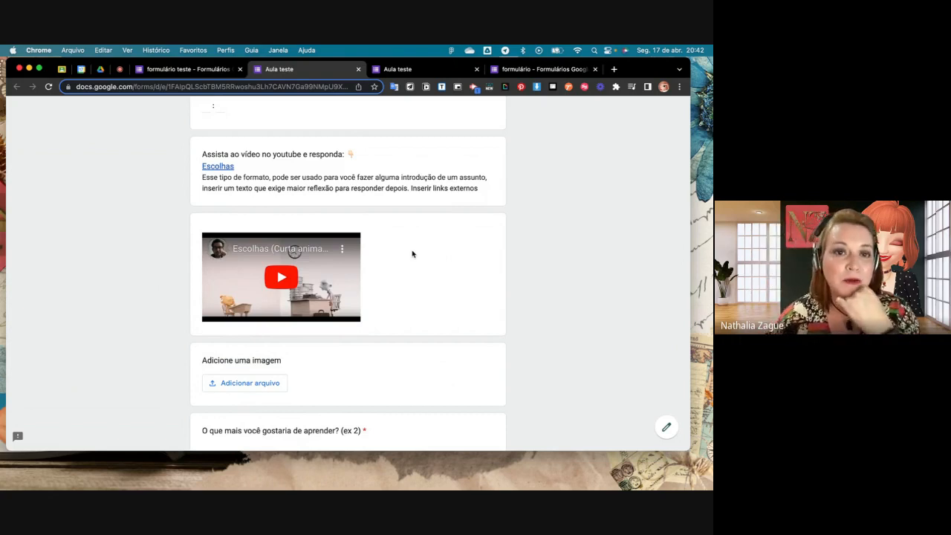
{"action": "left_click", "coordinate": [358, 71]}
{"action": "left_click", "coordinate": [358, 71]}
- Start adding a standalone image below the question "Adicione uma imagem", review the URL and Photos sources, and choose Google Images as the source
{"action": "scroll", "coordinate": [410, 303], "scroll_direction": "down", "scroll_amount": 1}
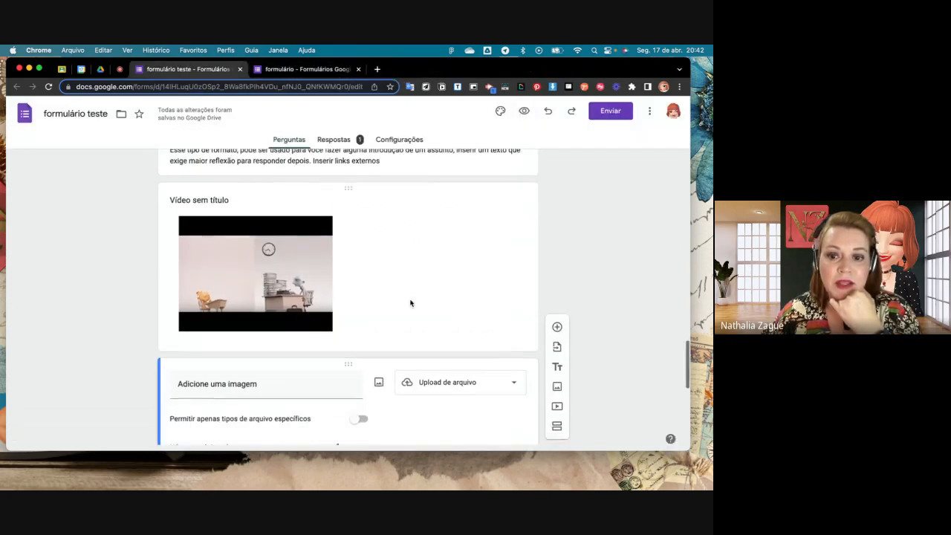
{"action": "scroll", "coordinate": [410, 303], "scroll_direction": "down", "scroll_amount": 10}
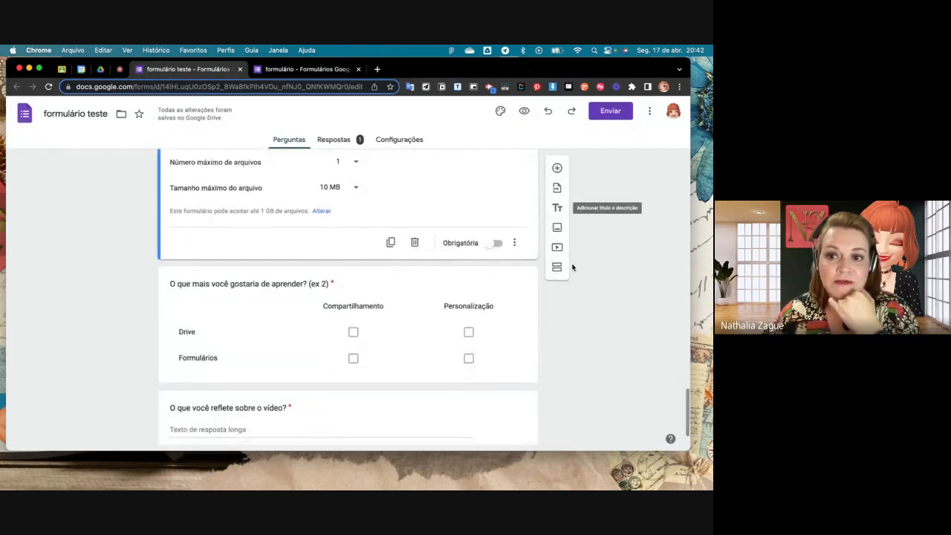
{"action": "left_click", "coordinate": [557, 228]}
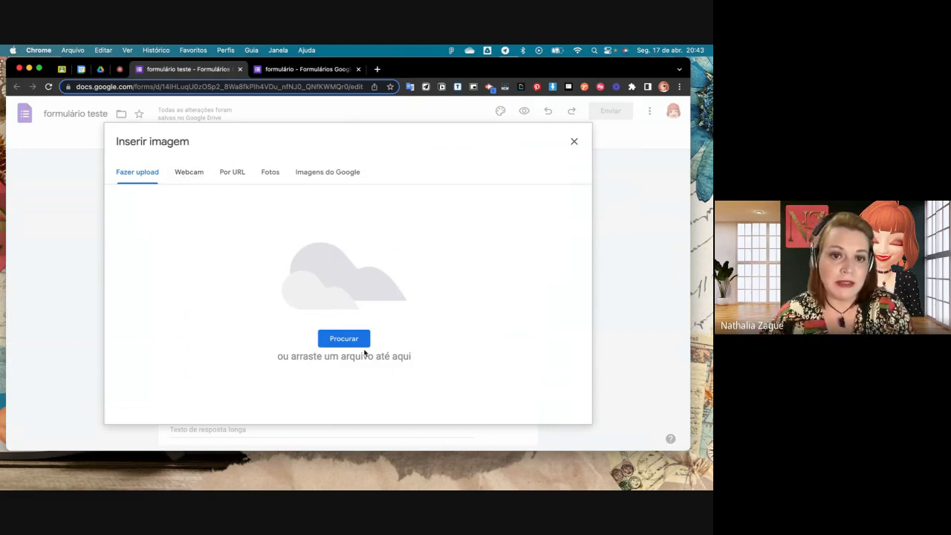
{"action": "left_click", "coordinate": [237, 175]}
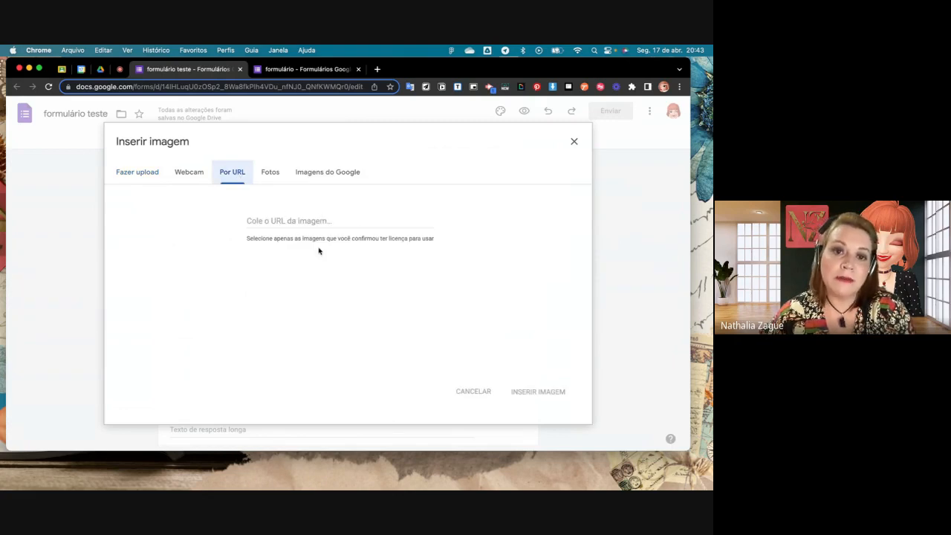
{"action": "left_click", "coordinate": [269, 172]}
{"action": "left_click", "coordinate": [310, 173]}
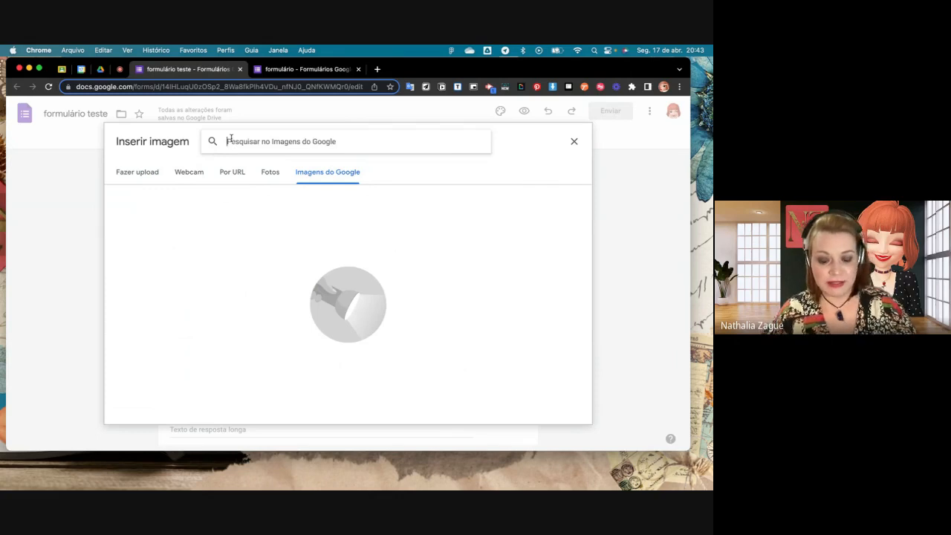
- Search Google Images for "cachorro" and insert the photo of the smiling brown dog as an untitled image block
{"action": "type", "text": "cachorro"}
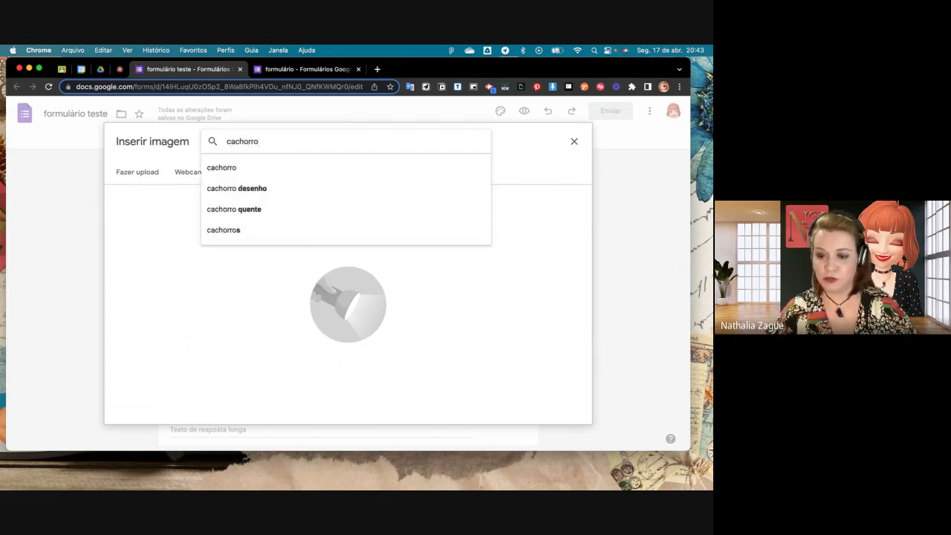
{"action": "key", "text": "Return"}
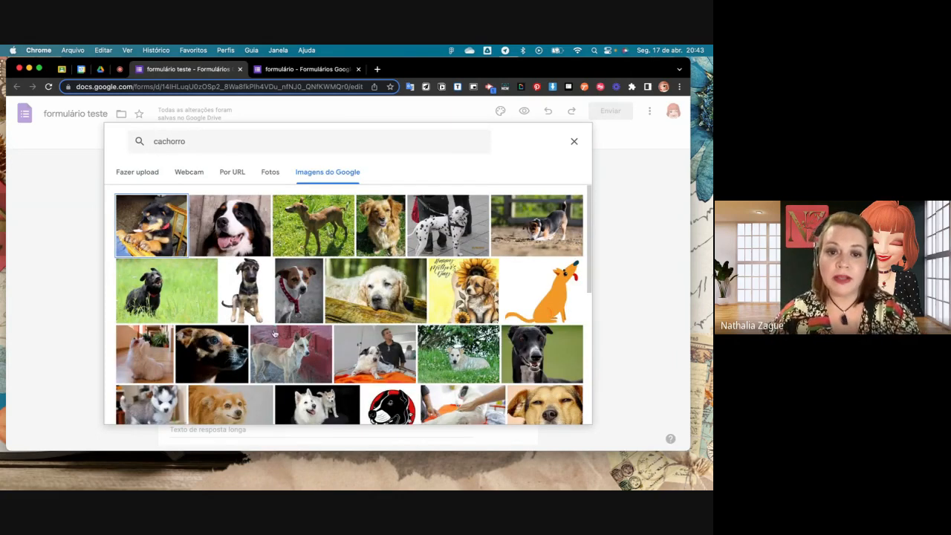
{"action": "scroll", "coordinate": [274, 333], "scroll_direction": "down", "scroll_amount": 5}
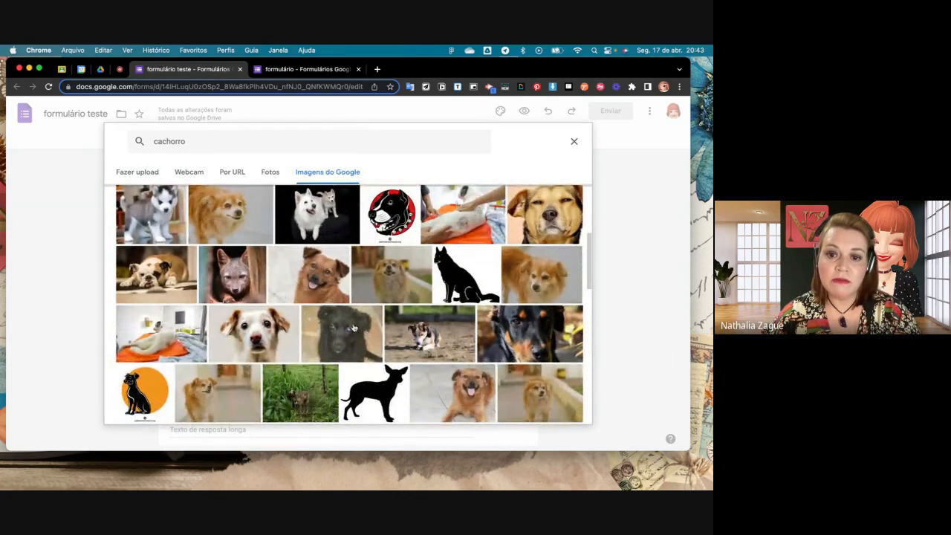
{"action": "left_click", "coordinate": [322, 291]}
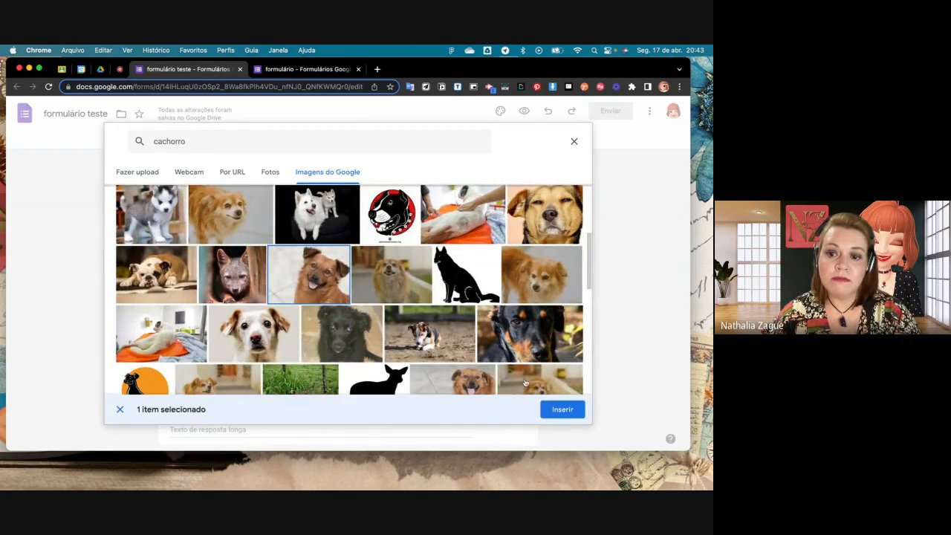
{"action": "left_click", "coordinate": [562, 409]}
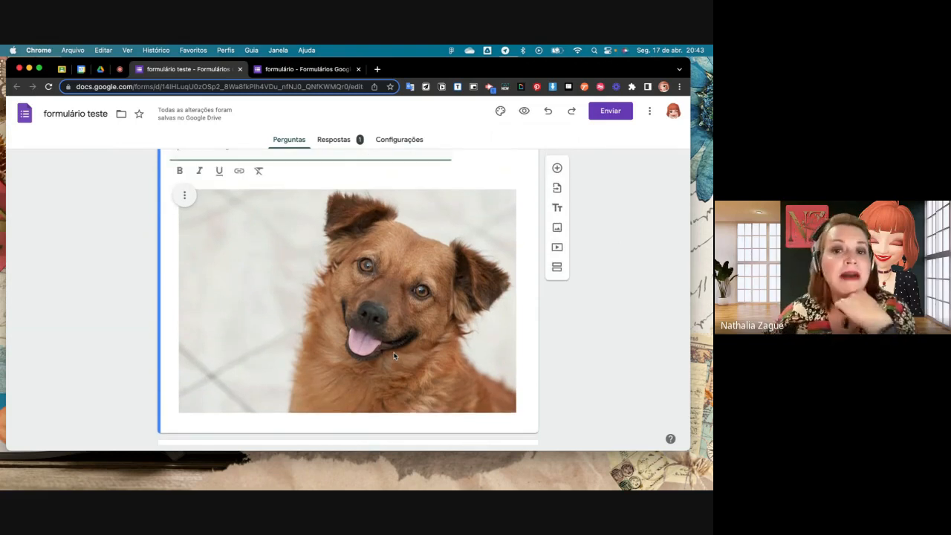
{"action": "scroll", "coordinate": [394, 356], "scroll_direction": "up", "scroll_amount": 2}
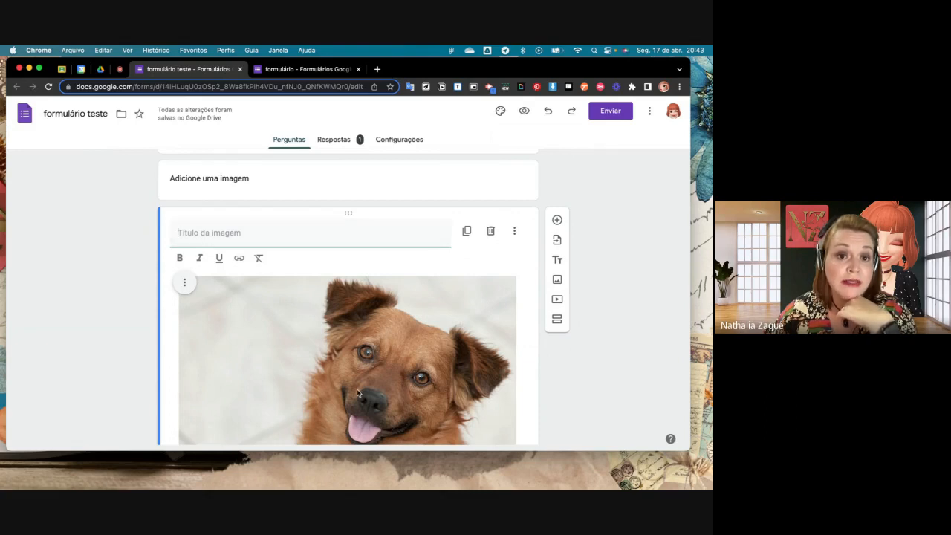
{"action": "scroll", "coordinate": [356, 391], "scroll_direction": "down", "scroll_amount": 4}
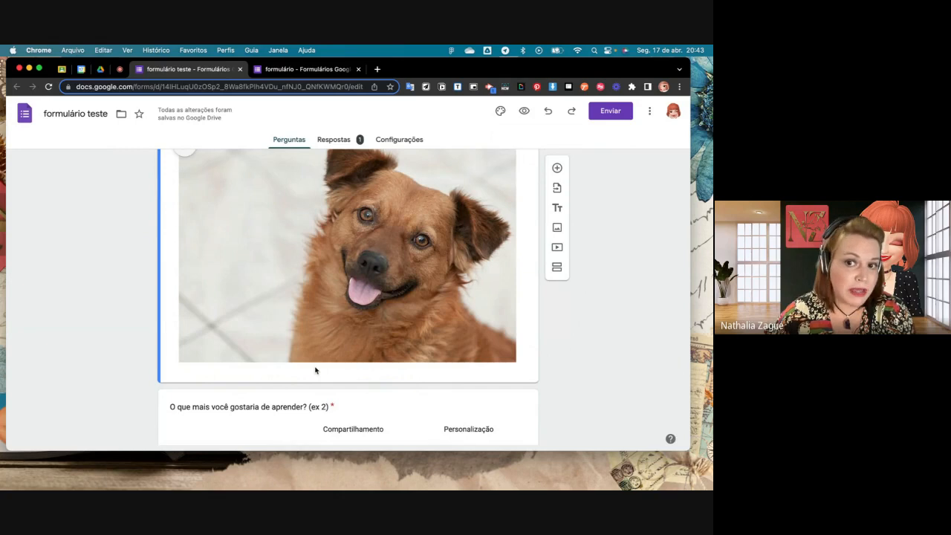
- Add a multiple-choice question below the dog image and attach a "cachorro" Google Images photo of the white dog lying in the grass
{"action": "scroll", "coordinate": [315, 370], "scroll_direction": "down", "scroll_amount": 1}
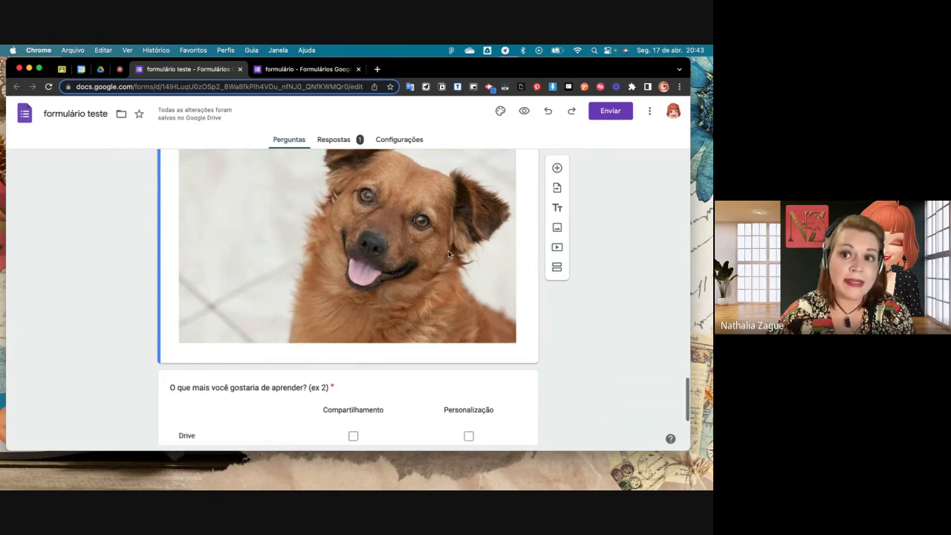
{"action": "left_click", "coordinate": [557, 169]}
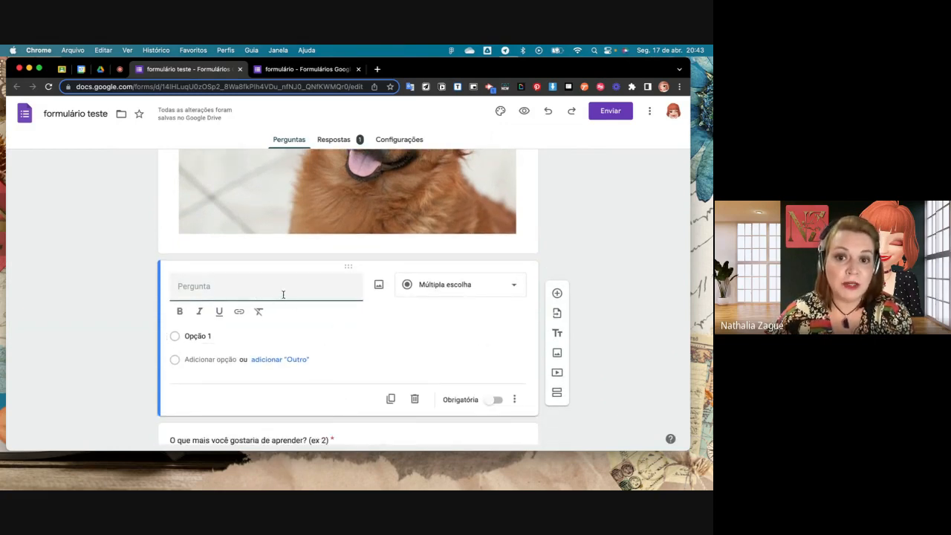
{"action": "left_click", "coordinate": [379, 286]}
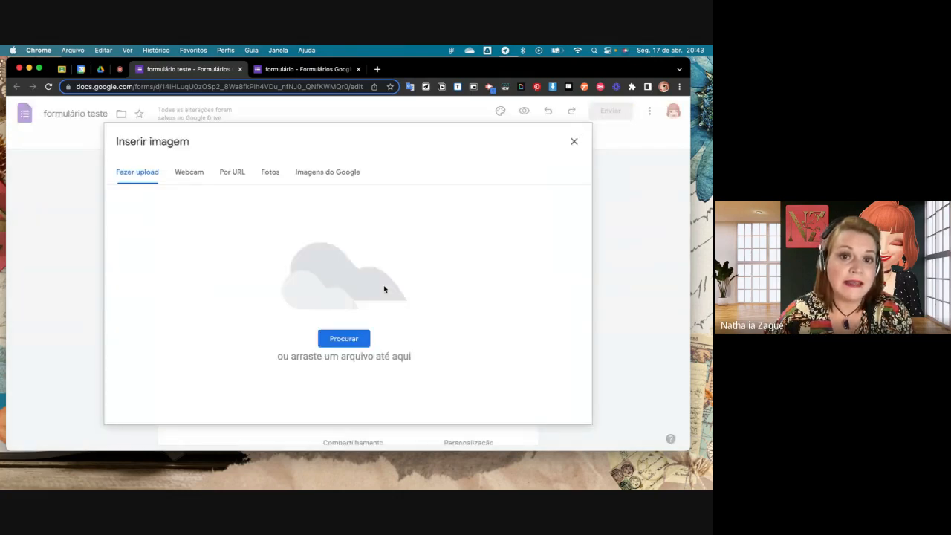
{"action": "left_click", "coordinate": [312, 171]}
{"action": "type", "text": "cac"}
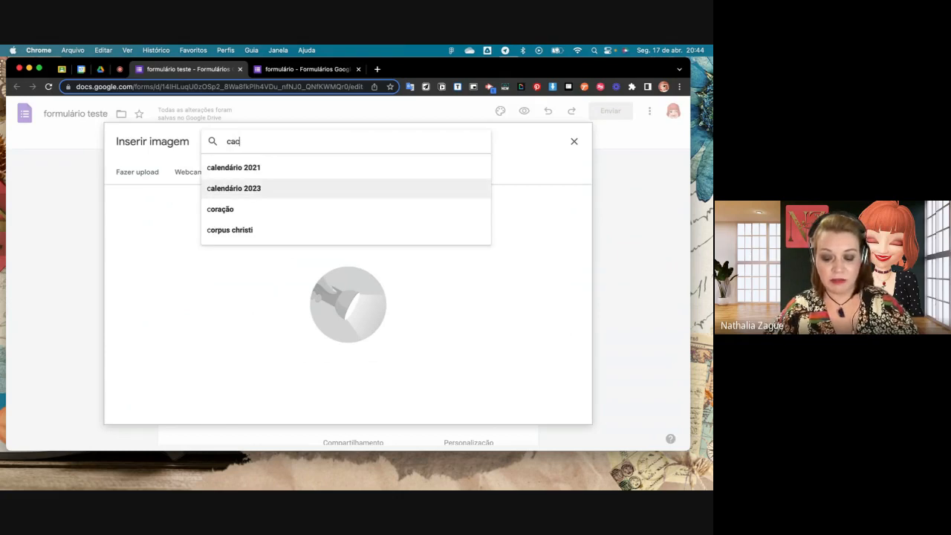
{"action": "type", "text": "horro"}
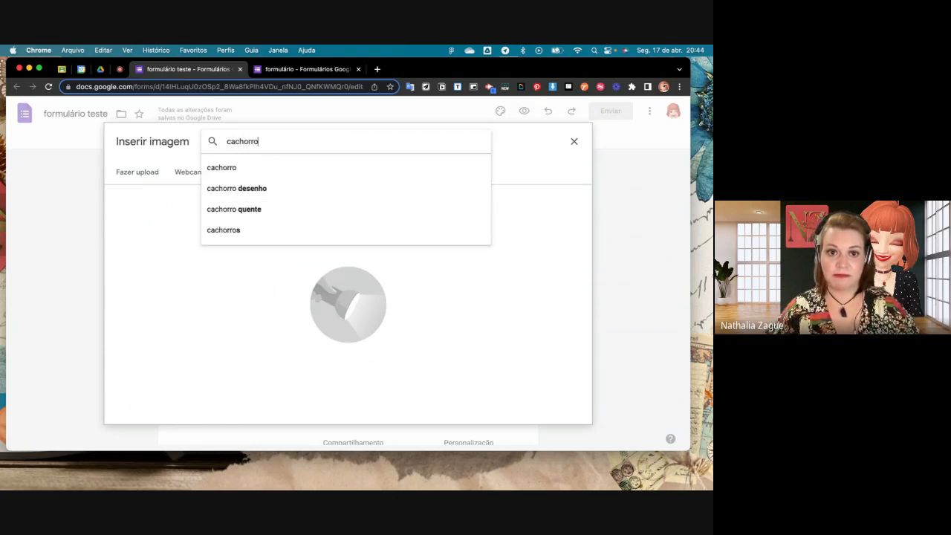
{"action": "left_click", "coordinate": [259, 176]}
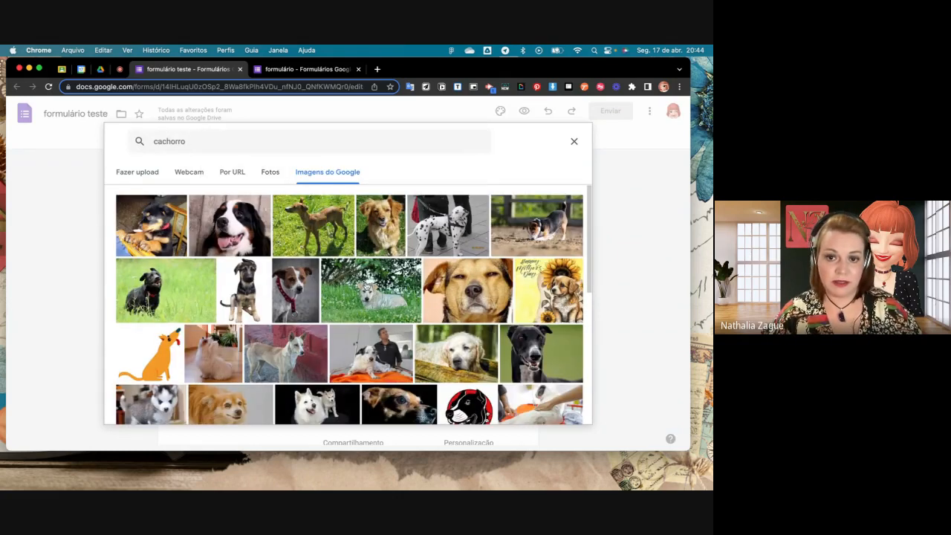
{"action": "left_click", "coordinate": [408, 318]}
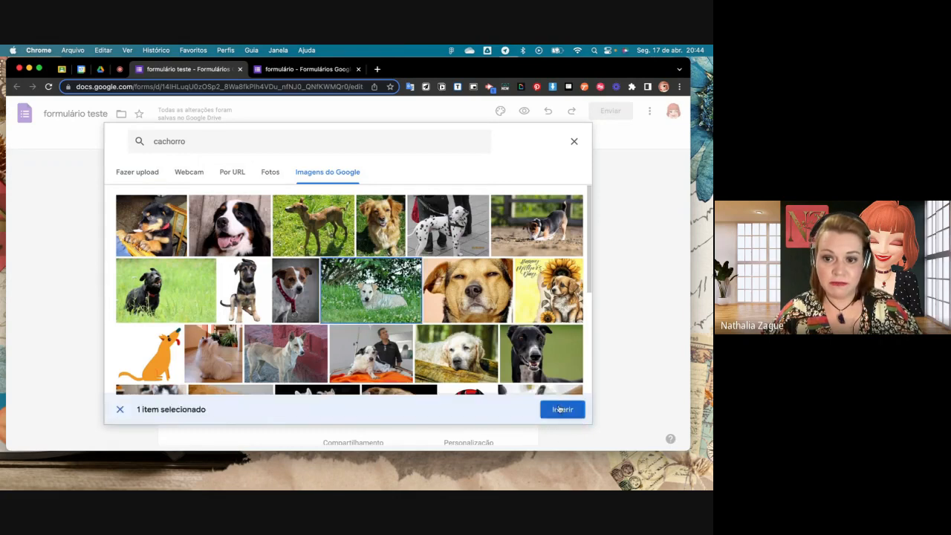
{"action": "left_click", "coordinate": [556, 414]}
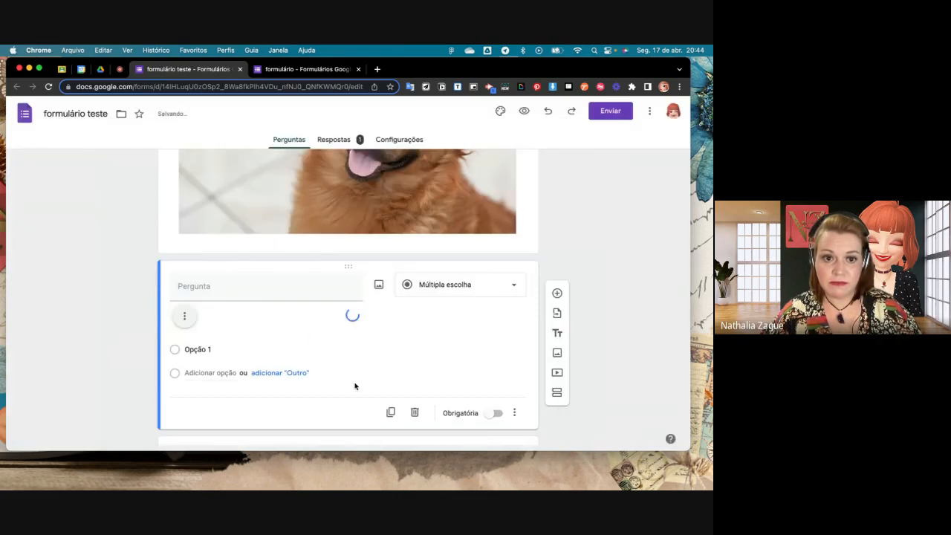
- Compare the standalone dog image block with the multiple-choice question that has an image attached
{"action": "scroll", "coordinate": [354, 385], "scroll_direction": "up", "scroll_amount": 5}
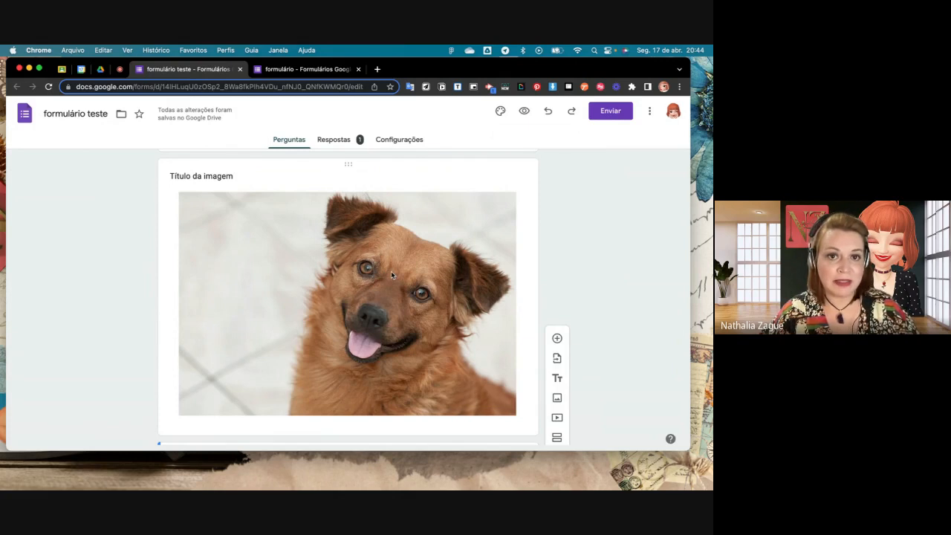
{"action": "scroll", "coordinate": [391, 271], "scroll_direction": "down", "scroll_amount": 7}
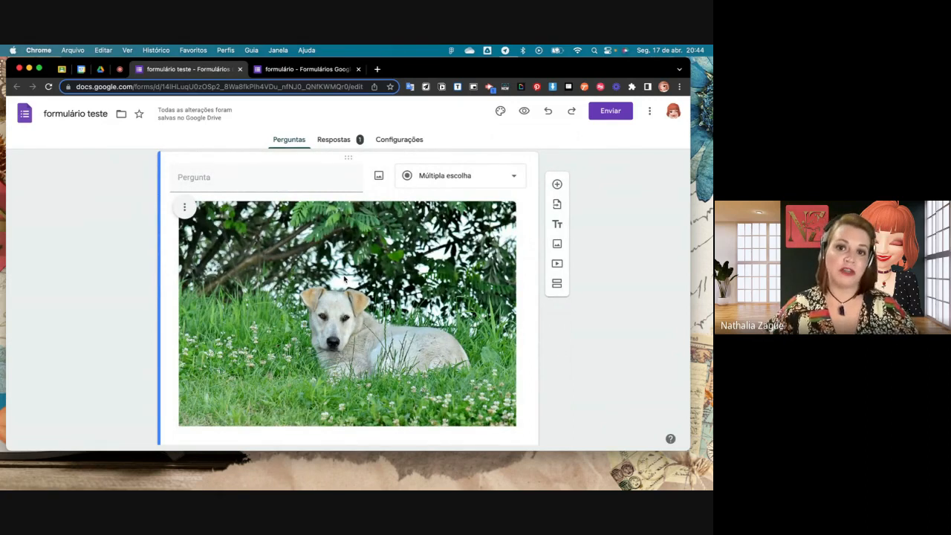
{"action": "scroll", "coordinate": [329, 268], "scroll_direction": "down", "scroll_amount": 3}
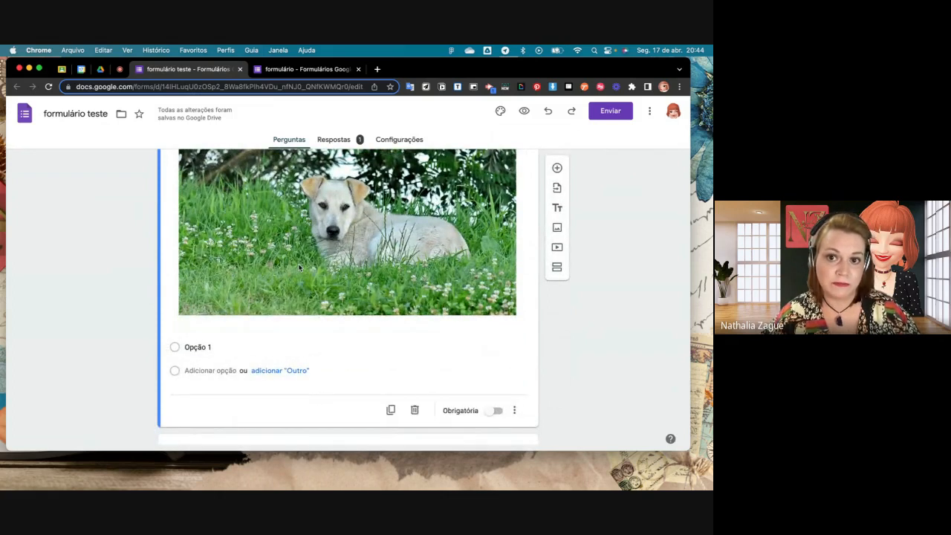
{"action": "scroll", "coordinate": [299, 267], "scroll_direction": "up", "scroll_amount": 10}
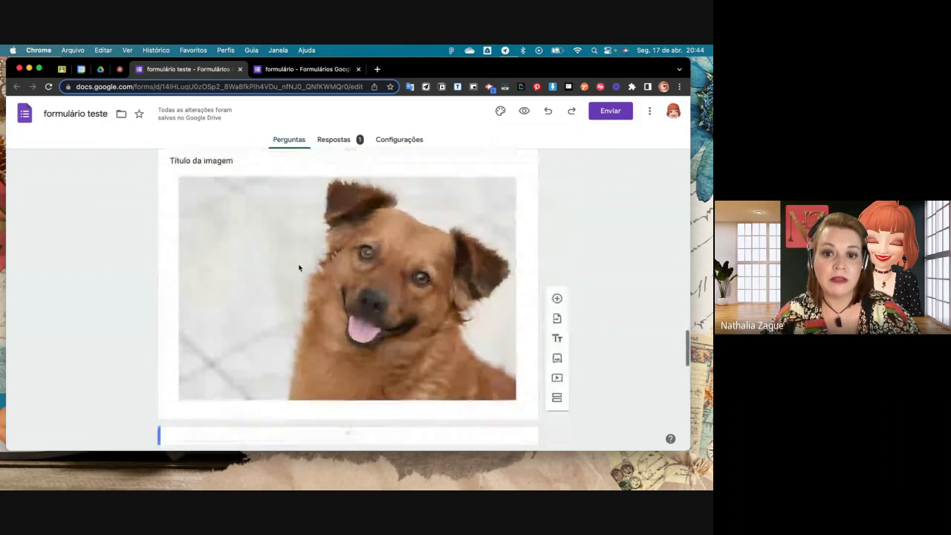
{"action": "scroll", "coordinate": [299, 267], "scroll_direction": "down", "scroll_amount": 2}
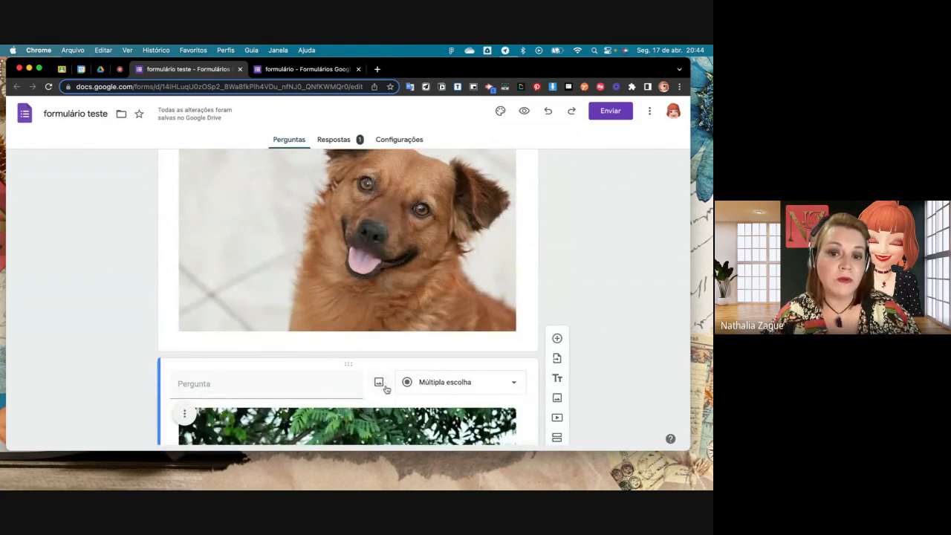
{"action": "scroll", "coordinate": [386, 286], "scroll_direction": "up", "scroll_amount": 1}
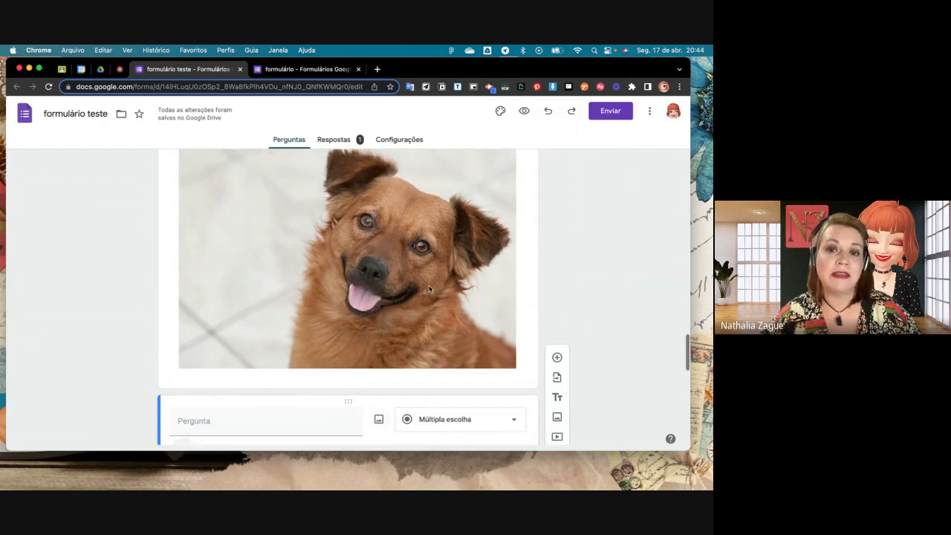
{"action": "scroll", "coordinate": [300, 246], "scroll_direction": "down", "scroll_amount": 1}
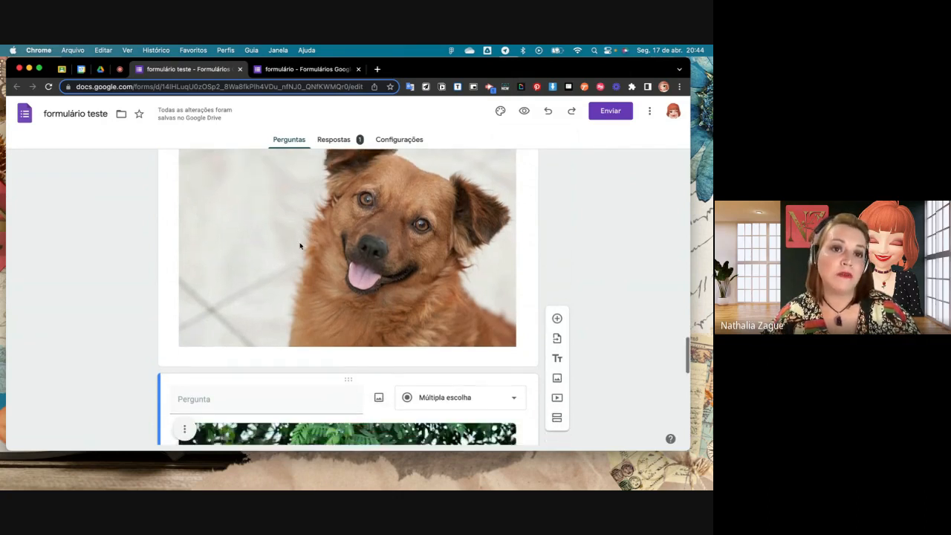
{"action": "scroll", "coordinate": [492, 315], "scroll_direction": "down", "scroll_amount": 2}
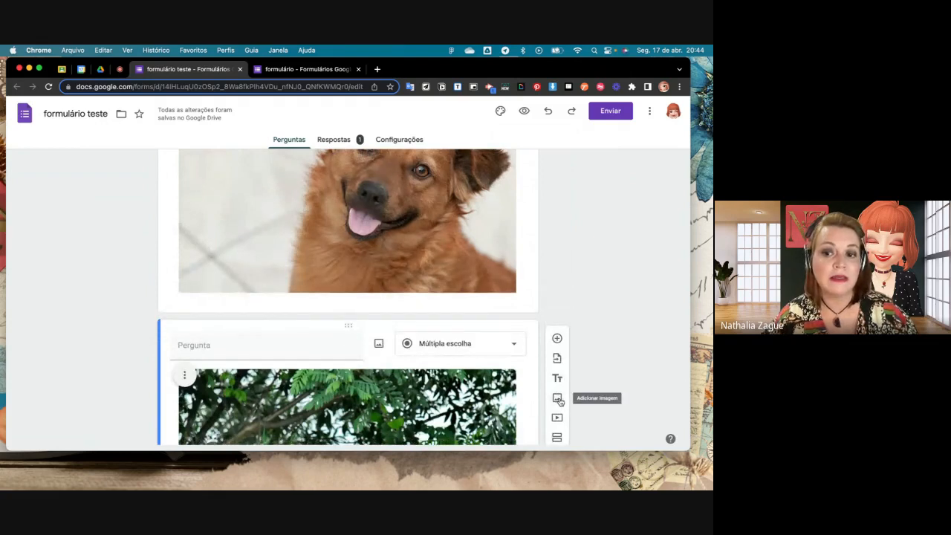
{"action": "scroll", "coordinate": [559, 401], "scroll_direction": "down", "scroll_amount": 1}
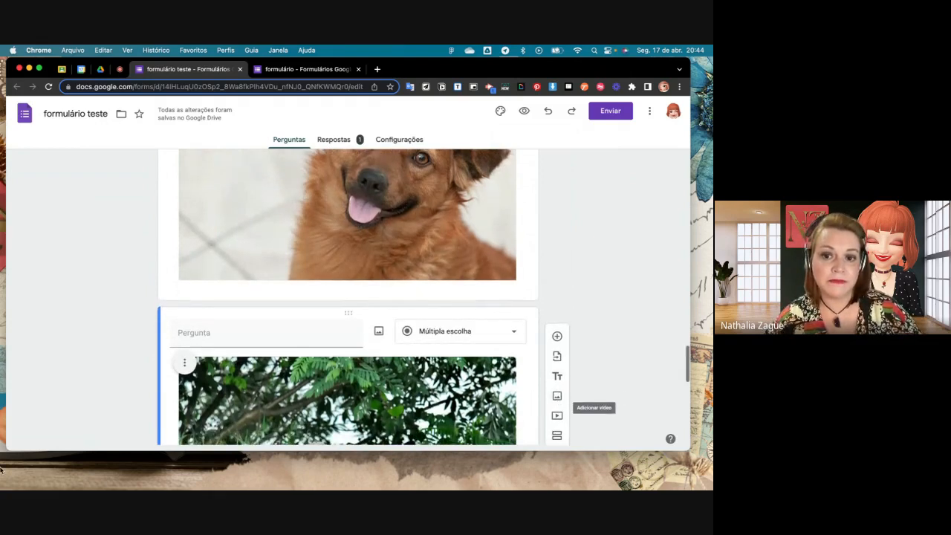
- Add a new section between the white dog question and "O que mais você gostaria de aprender? (ex 2)", and review the first section's opening questions
{"action": "scroll", "coordinate": [345, 296], "scroll_direction": "down", "scroll_amount": 6}
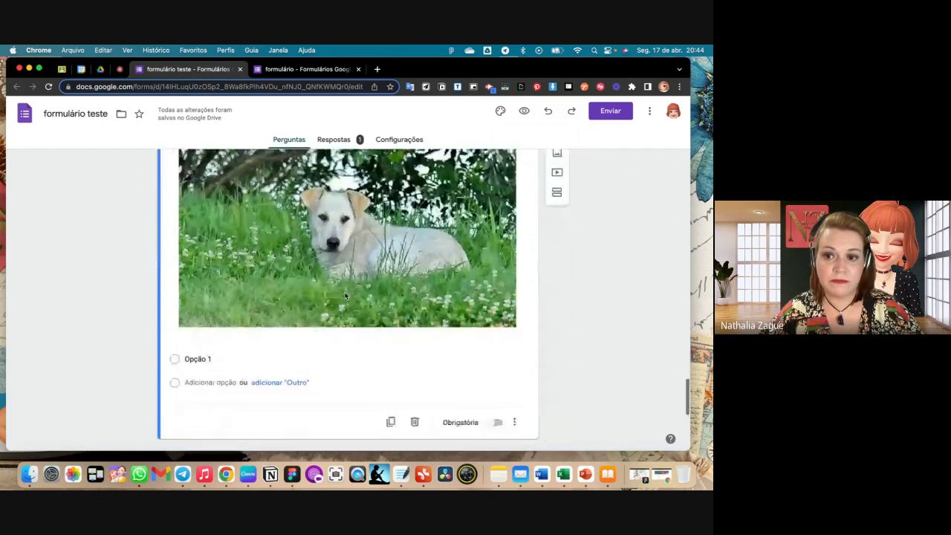
{"action": "left_click", "coordinate": [562, 273]}
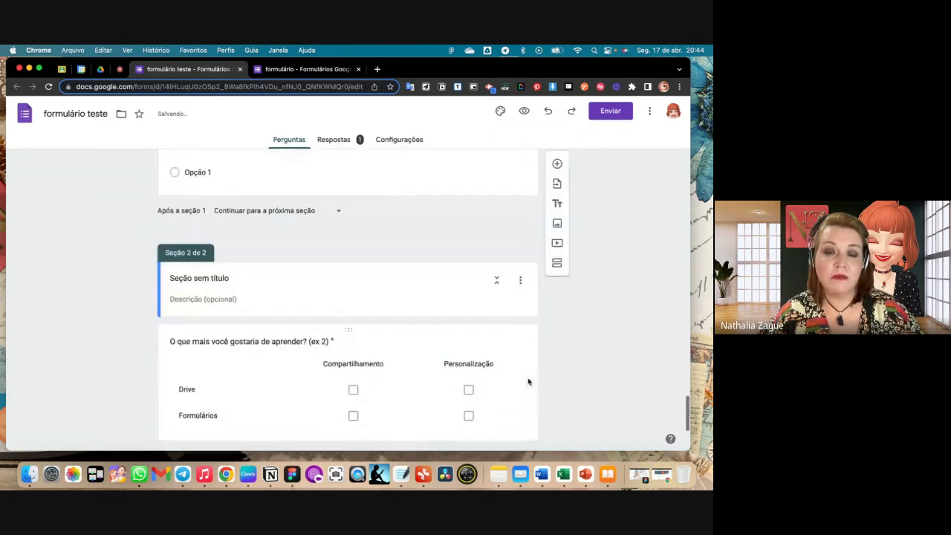
{"action": "scroll", "coordinate": [528, 382], "scroll_direction": "up", "scroll_amount": 20}
{"action": "scroll", "coordinate": [528, 380], "scroll_direction": "up", "scroll_amount": 10}
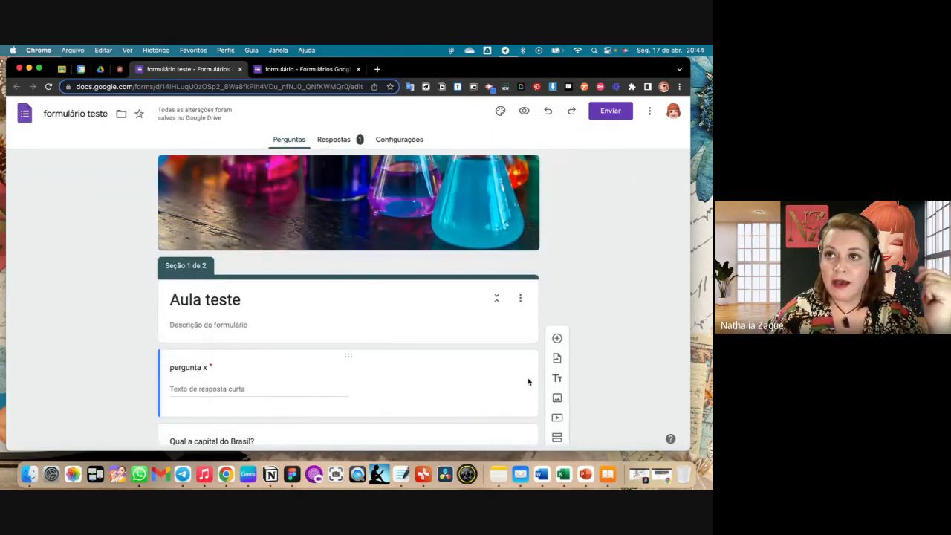
{"action": "scroll", "coordinate": [528, 382], "scroll_direction": "down", "scroll_amount": 3}
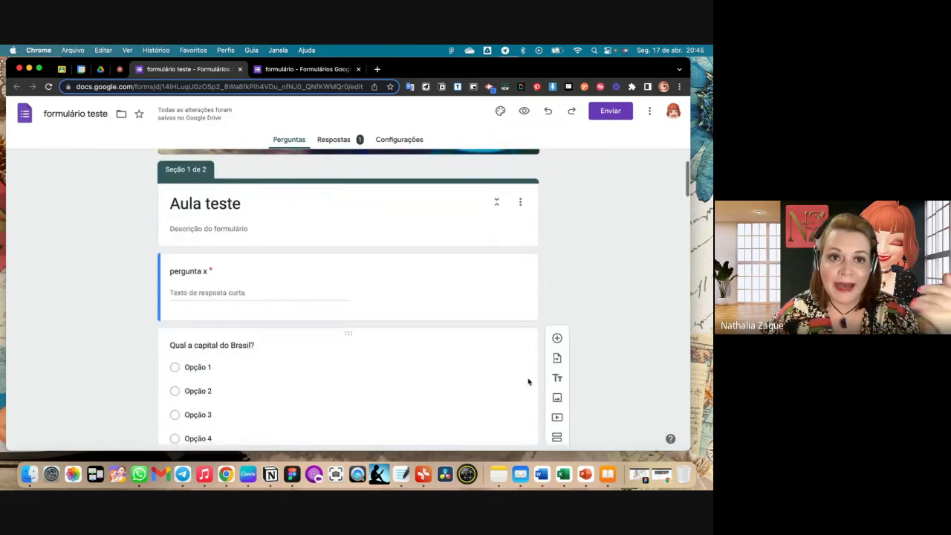
{"action": "scroll", "coordinate": [528, 381], "scroll_direction": "down", "scroll_amount": 1}
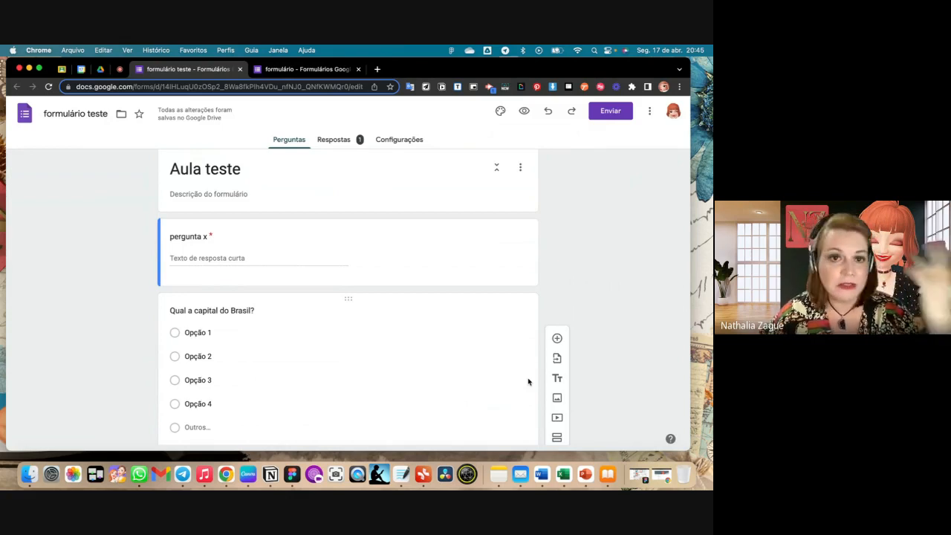
{"action": "scroll", "coordinate": [528, 381], "scroll_direction": "down", "scroll_amount": 10}
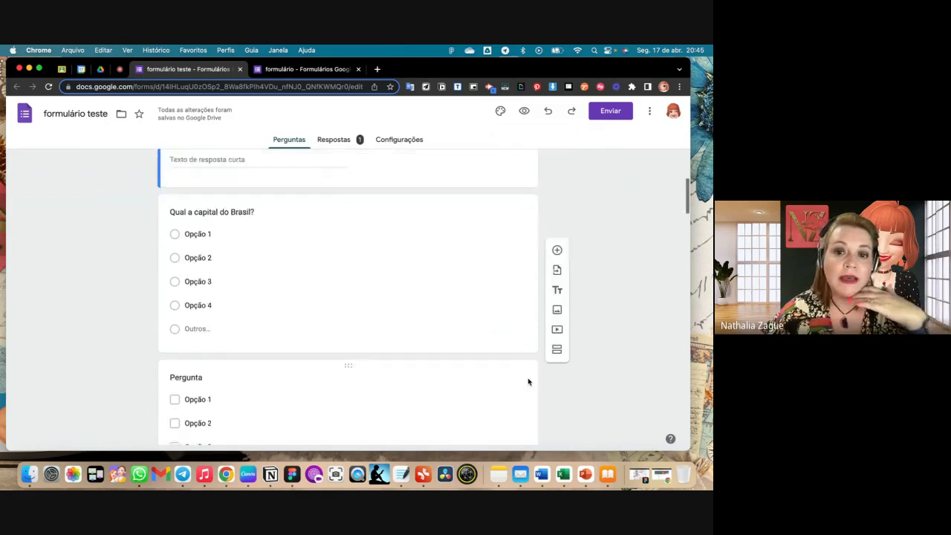
- Review the two sections in the form editor and the first section's questions in the respondent preview
{"action": "scroll", "coordinate": [528, 382], "scroll_direction": "down", "scroll_amount": 15}
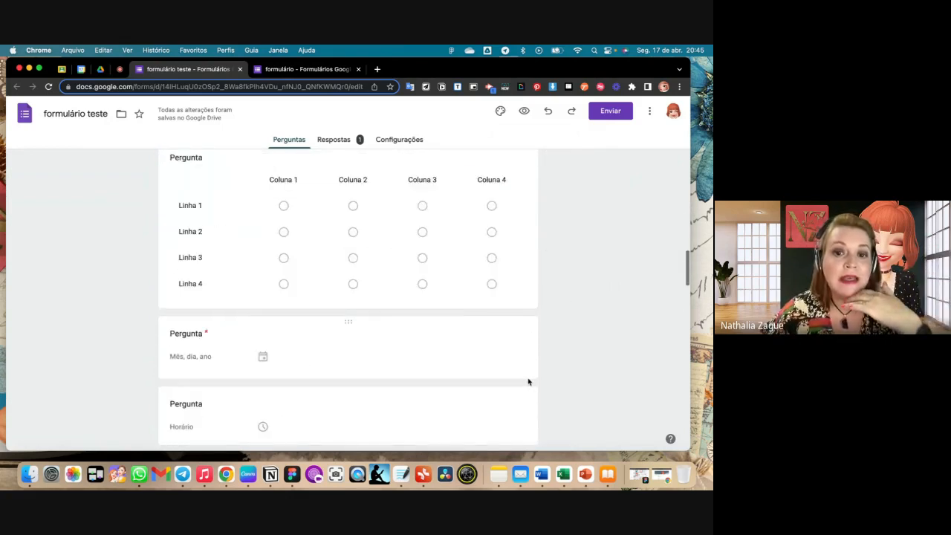
{"action": "scroll", "coordinate": [528, 382], "scroll_direction": "down", "scroll_amount": 12}
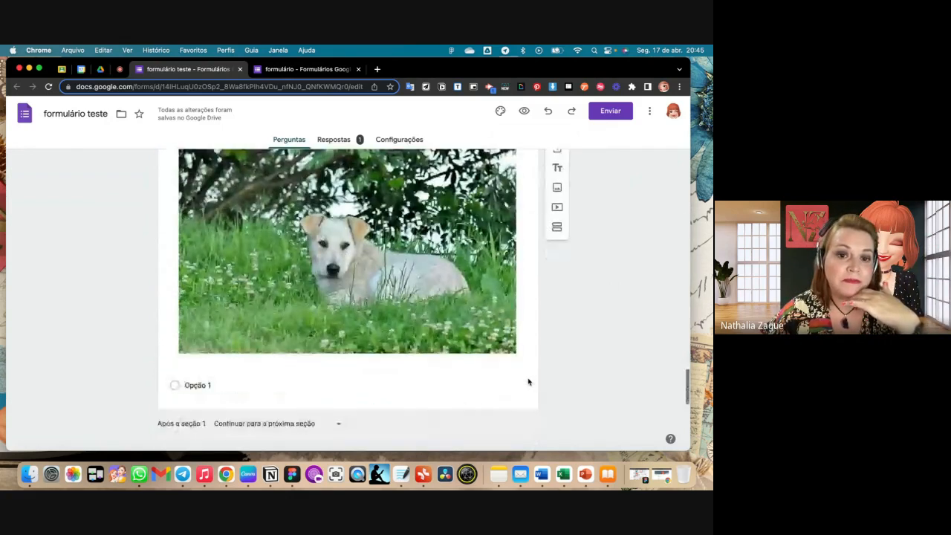
{"action": "scroll", "coordinate": [528, 378], "scroll_direction": "down", "scroll_amount": 1}
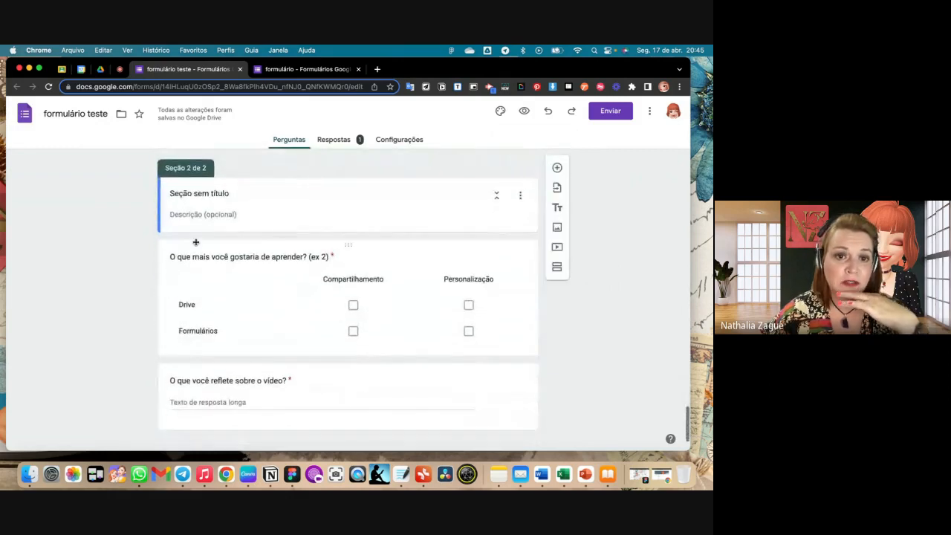
{"action": "scroll", "coordinate": [231, 195], "scroll_direction": "up", "scroll_amount": 20}
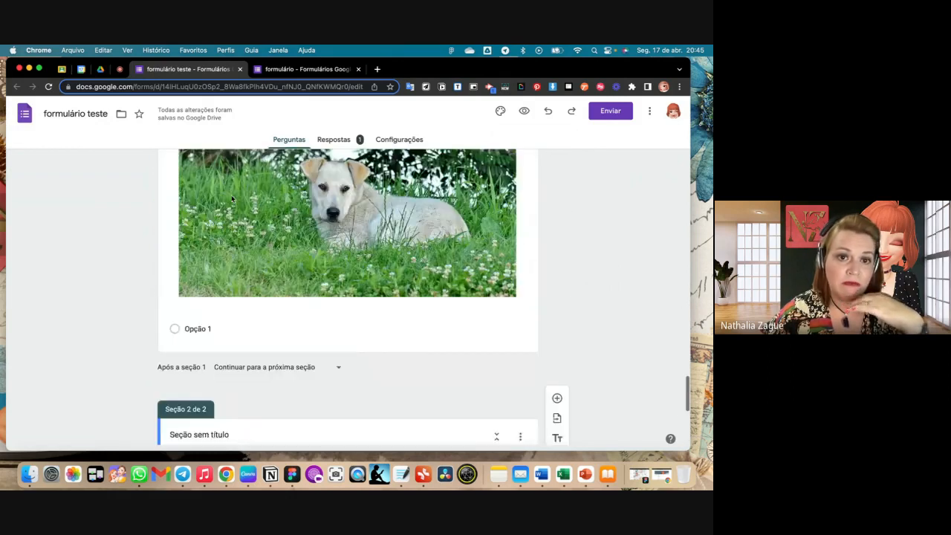
{"action": "scroll", "coordinate": [231, 198], "scroll_direction": "up", "scroll_amount": 15}
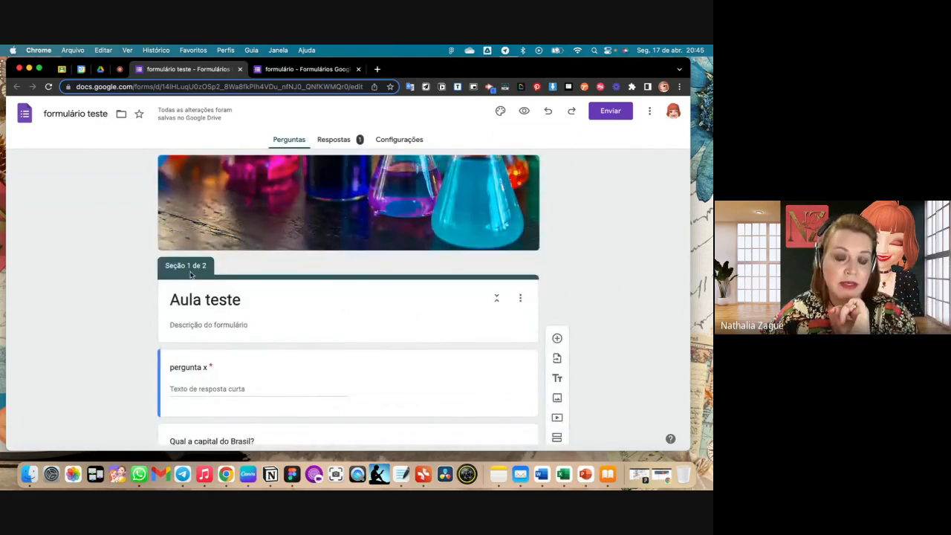
{"action": "left_click", "coordinate": [524, 111]}
{"action": "scroll", "coordinate": [431, 278], "scroll_direction": "down", "scroll_amount": 15}
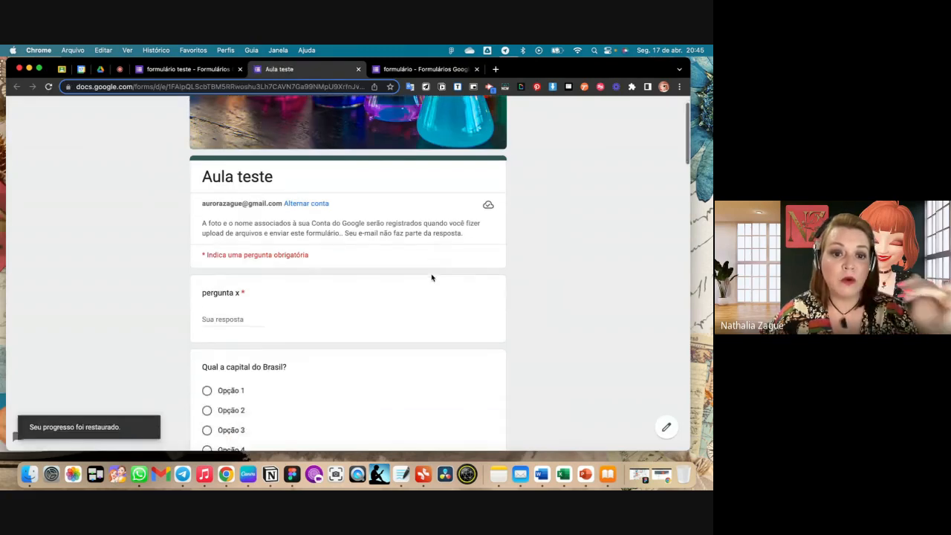
{"action": "scroll", "coordinate": [431, 278], "scroll_direction": "down", "scroll_amount": 20}
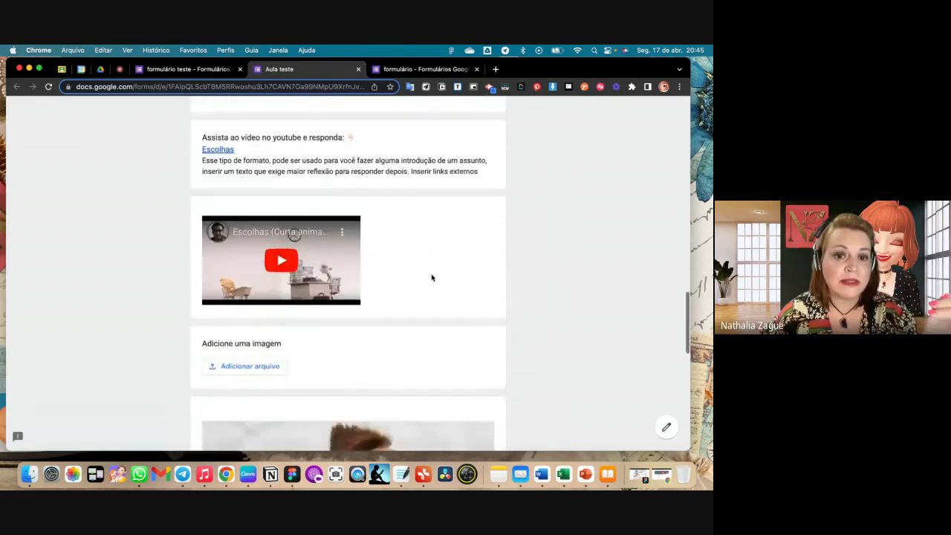
{"action": "scroll", "coordinate": [431, 275], "scroll_direction": "down", "scroll_amount": 2}
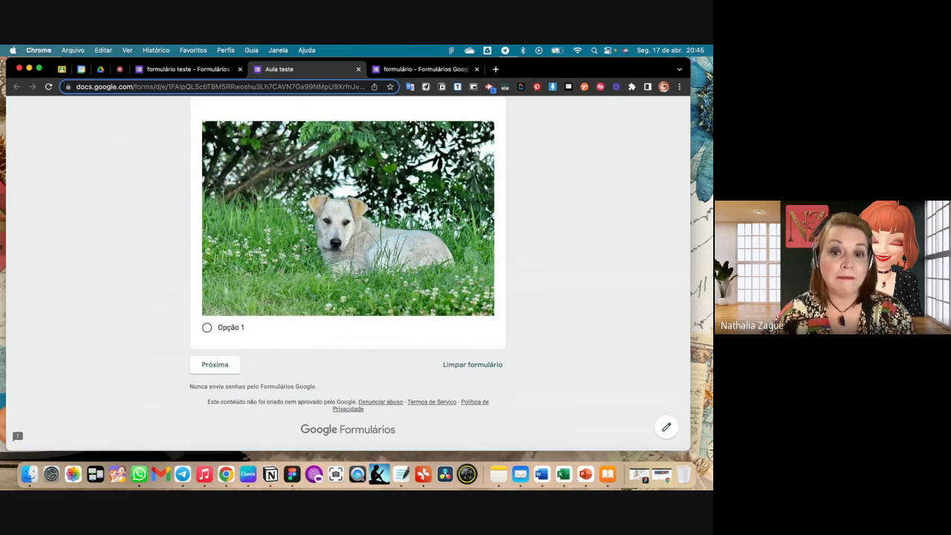
- Try to continue to the second section of the preview with the required questions left unanswered
{"action": "left_click", "coordinate": [215, 365]}
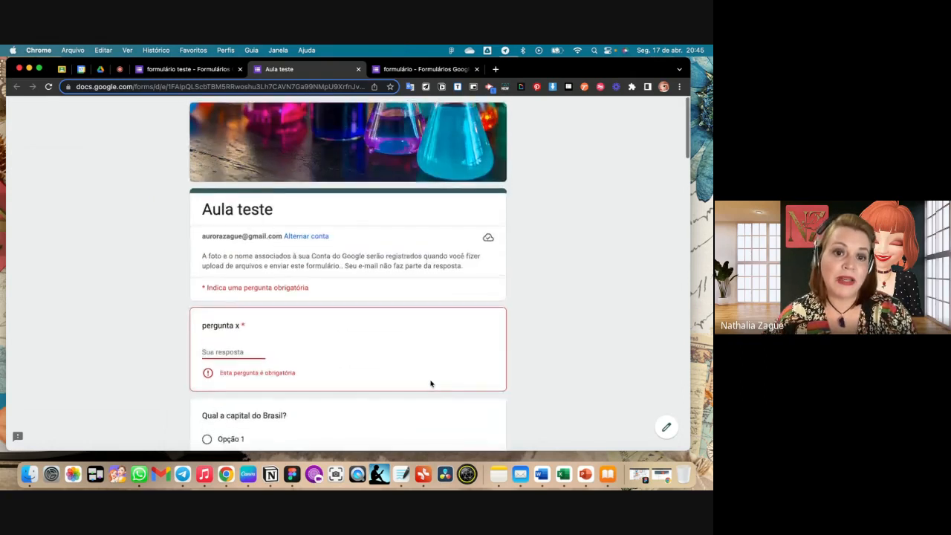
{"action": "scroll", "coordinate": [431, 383], "scroll_direction": "down", "scroll_amount": 6}
{"action": "scroll", "coordinate": [431, 383], "scroll_direction": "down", "scroll_amount": 10}
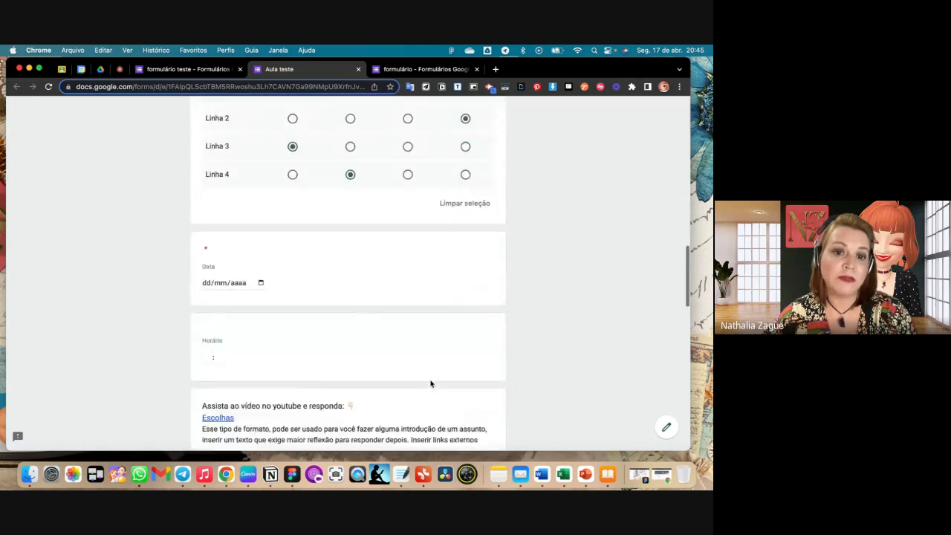
{"action": "scroll", "coordinate": [430, 382], "scroll_direction": "down", "scroll_amount": 5}
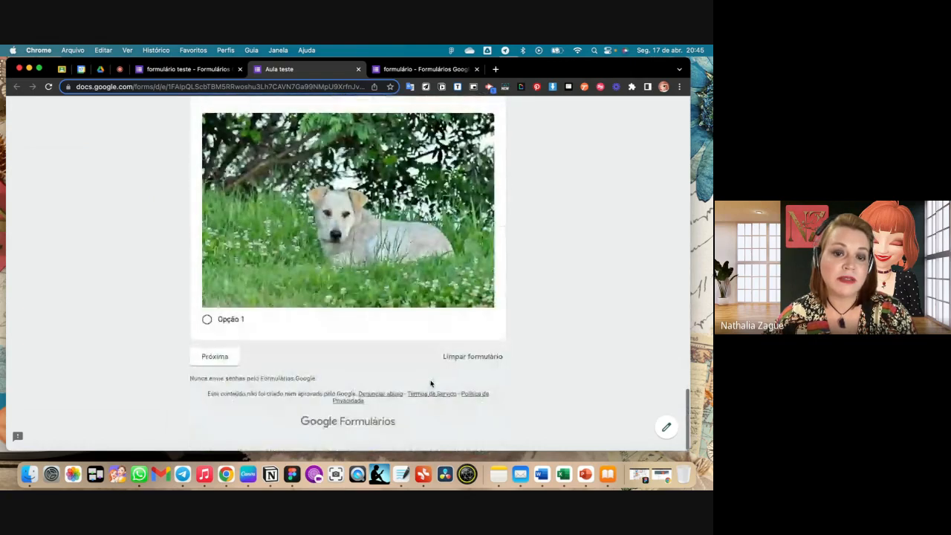
{"action": "left_click", "coordinate": [214, 365]}
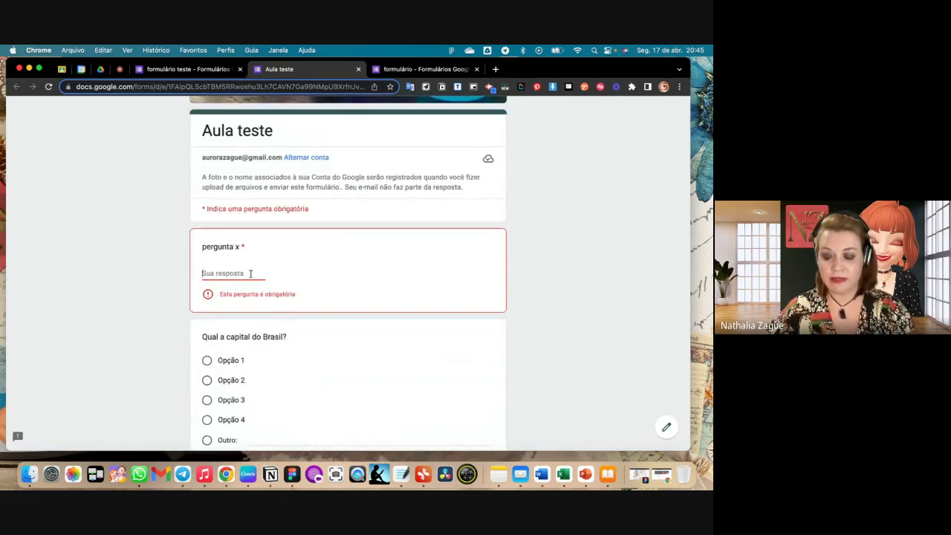
- Answer "pergunta x" with 1, set the required date to 17 April 2023, and continue to the second section's questions
{"action": "type", "text": "1"}
{"action": "scroll", "coordinate": [250, 273], "scroll_direction": "down", "scroll_amount": 15}
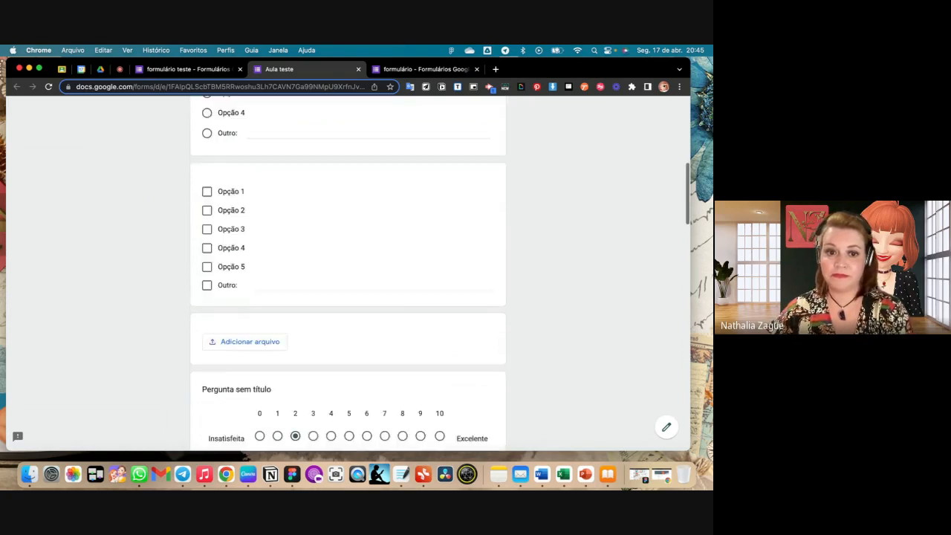
{"action": "scroll", "coordinate": [348, 273], "scroll_direction": "down", "scroll_amount": 5}
{"action": "scroll", "coordinate": [348, 274], "scroll_direction": "up", "scroll_amount": 15}
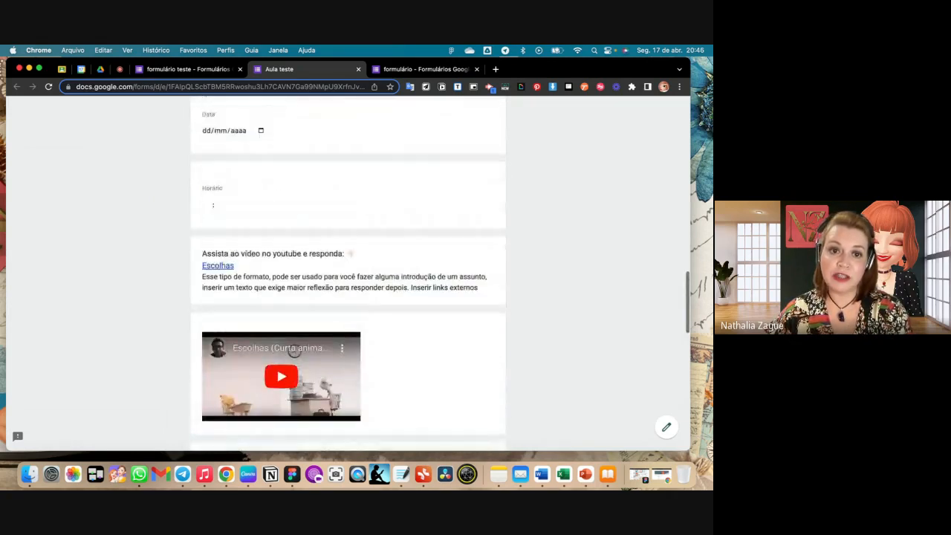
{"action": "scroll", "coordinate": [117, 156], "scroll_direction": "up", "scroll_amount": 3}
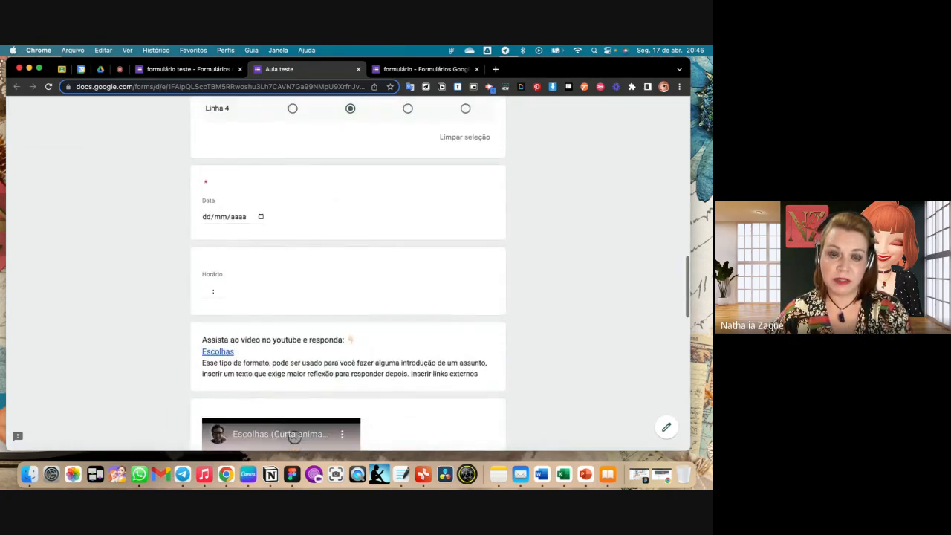
{"action": "left_click", "coordinate": [260, 217]}
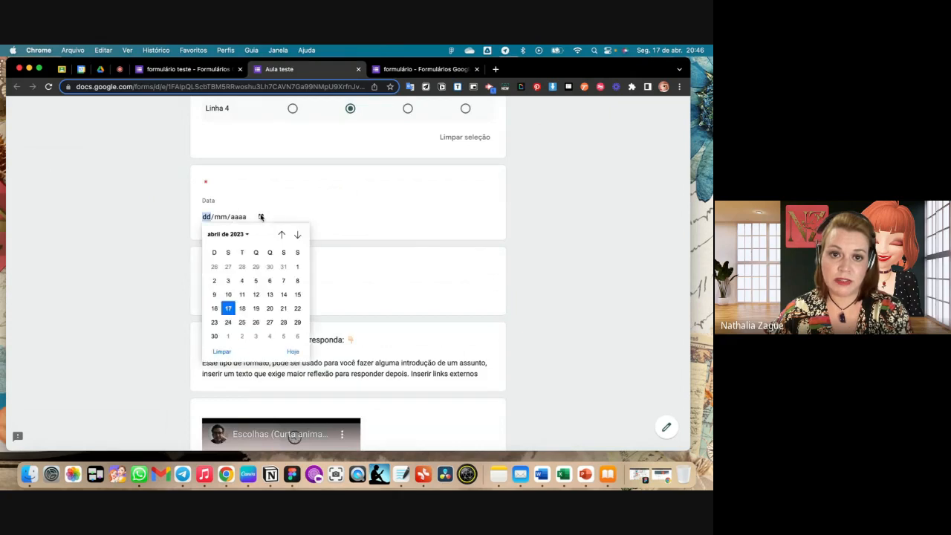
{"action": "left_click", "coordinate": [228, 309]}
{"action": "scroll", "coordinate": [324, 245], "scroll_direction": "down", "scroll_amount": 10}
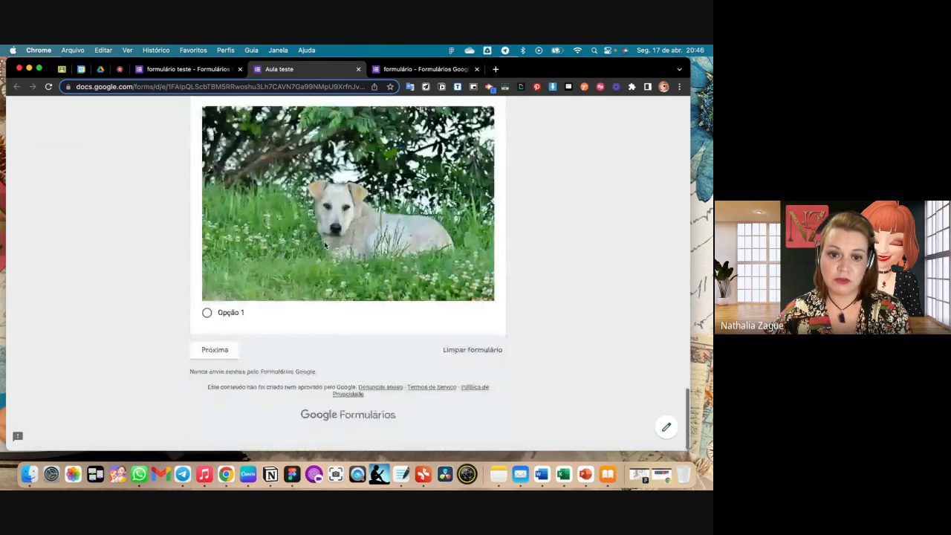
{"action": "left_click", "coordinate": [227, 373]}
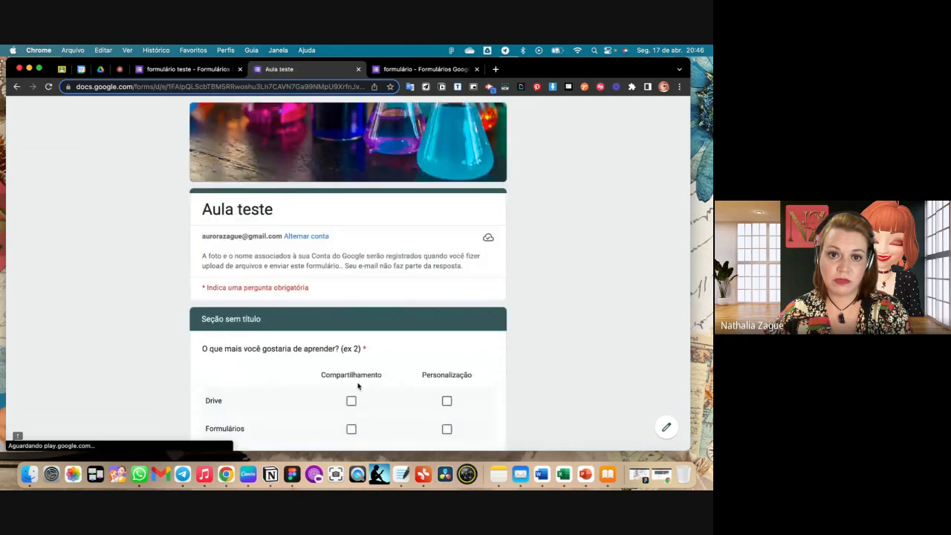
{"action": "scroll", "coordinate": [419, 390], "scroll_direction": "down", "scroll_amount": 3}
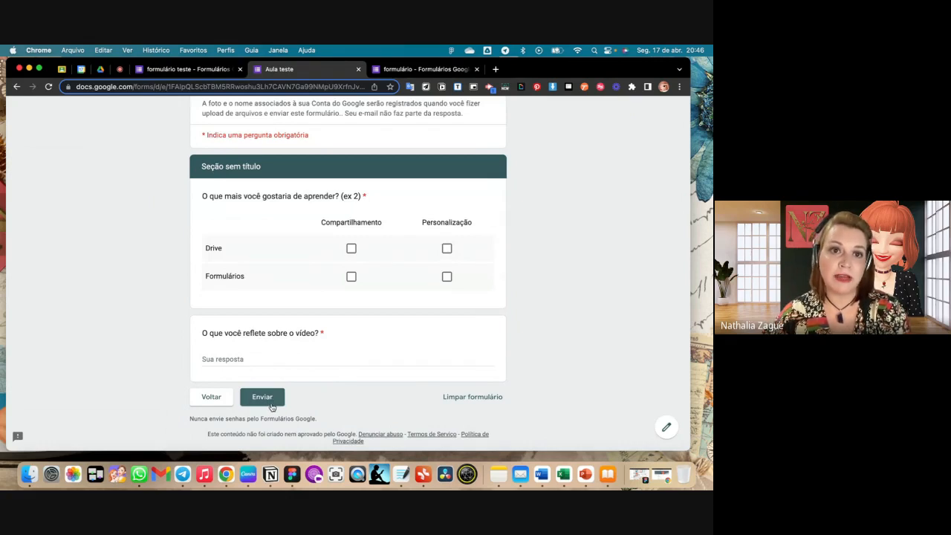
- Check the participants and chat messages in the Google Meet call and return to the "formulário teste" editor
{"action": "left_click", "coordinate": [182, 69]}
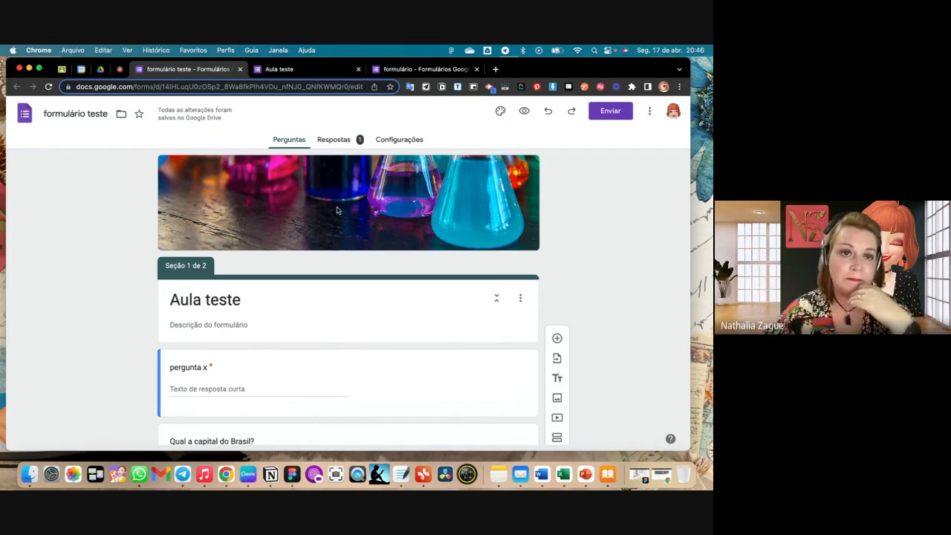
{"action": "left_click", "coordinate": [120, 69]}
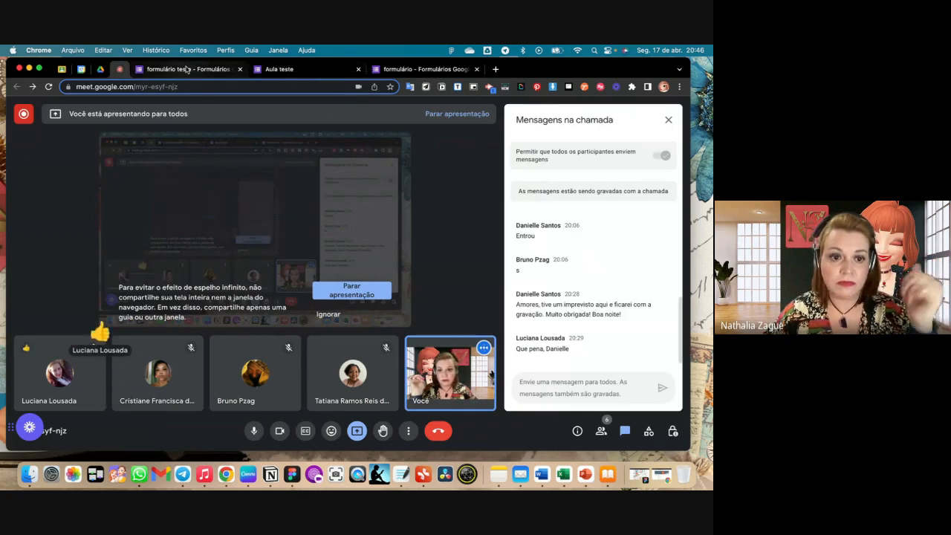
{"action": "left_click", "coordinate": [185, 69]}
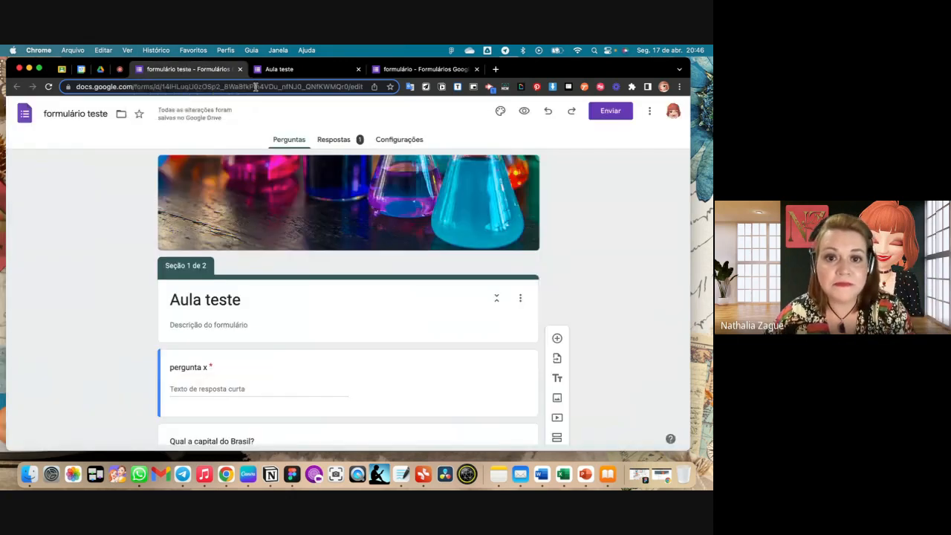
- Look through the whole form in the editor, from the first section's questions to "O que você reflete sobre o vídeo?"
{"action": "scroll", "coordinate": [375, 238], "scroll_direction": "down", "scroll_amount": 10}
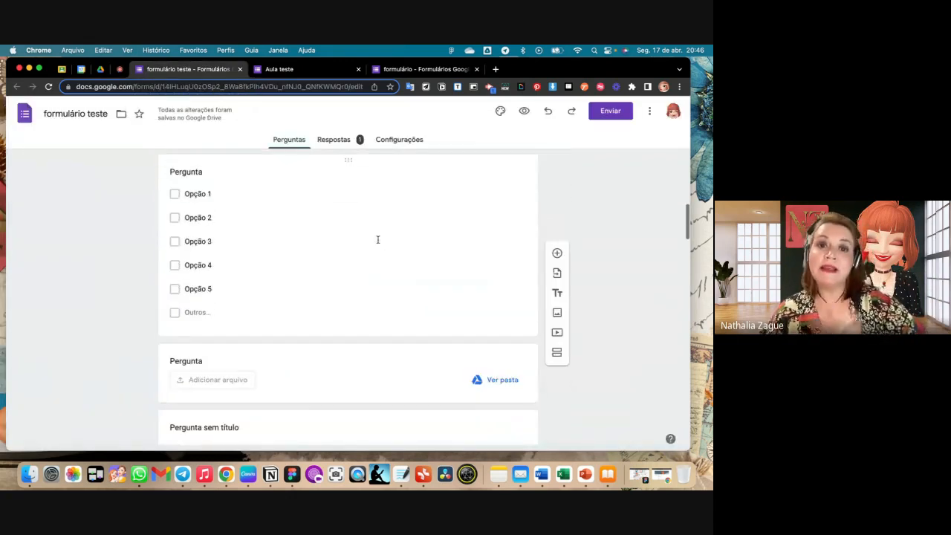
{"action": "scroll", "coordinate": [377, 239], "scroll_direction": "down", "scroll_amount": 2}
{"action": "scroll", "coordinate": [378, 243], "scroll_direction": "down", "scroll_amount": 10}
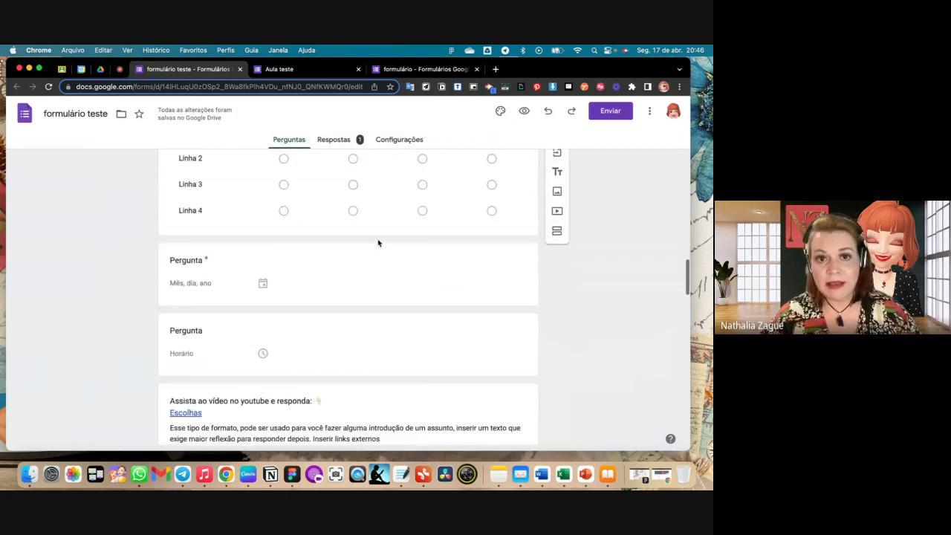
{"action": "scroll", "coordinate": [377, 242], "scroll_direction": "down", "scroll_amount": 10}
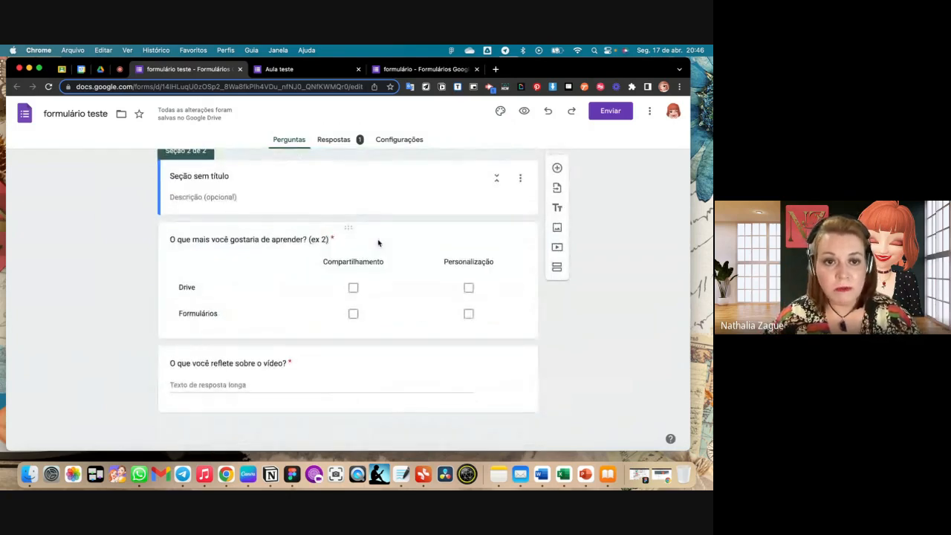
{"action": "scroll", "coordinate": [377, 243], "scroll_direction": "up", "scroll_amount": 10}
{"action": "scroll", "coordinate": [378, 242], "scroll_direction": "up", "scroll_amount": 10}
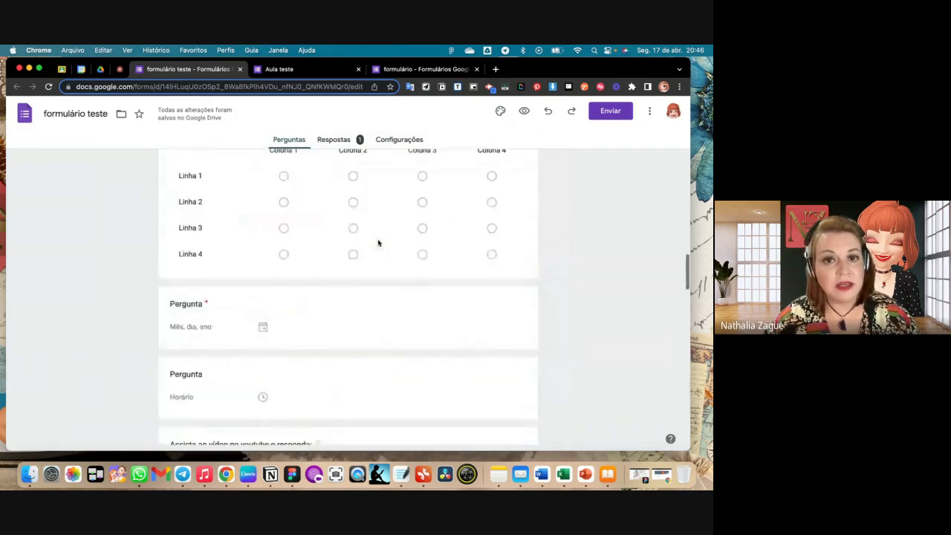
{"action": "scroll", "coordinate": [378, 243], "scroll_direction": "up", "scroll_amount": 10}
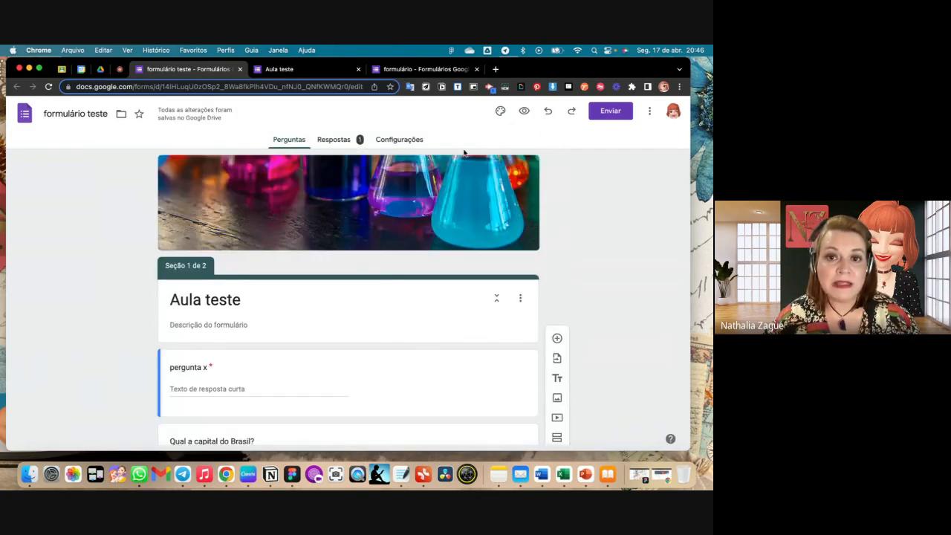
- Turn on "Criar teste" for the form and restore the missing file-upload folder
{"action": "left_click", "coordinate": [413, 141]}
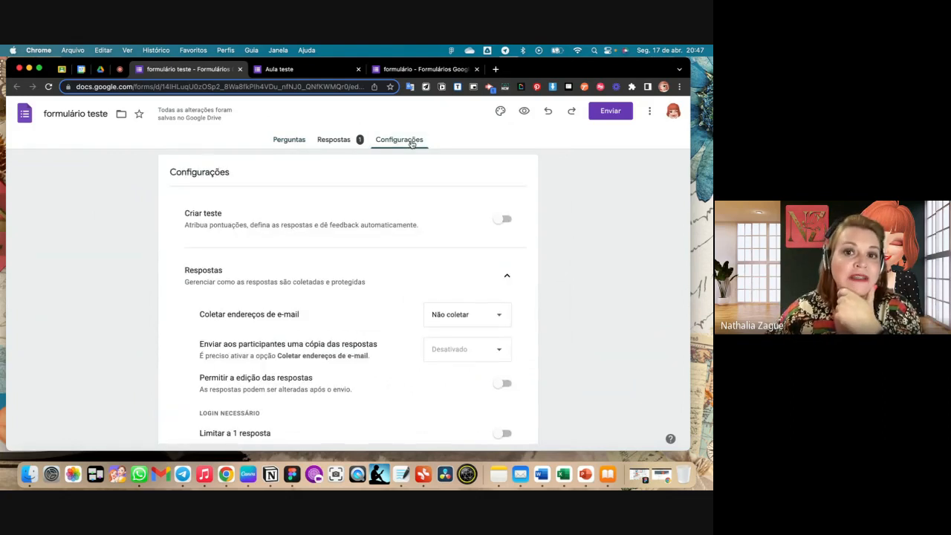
{"action": "scroll", "coordinate": [420, 237], "scroll_direction": "down", "scroll_amount": 1}
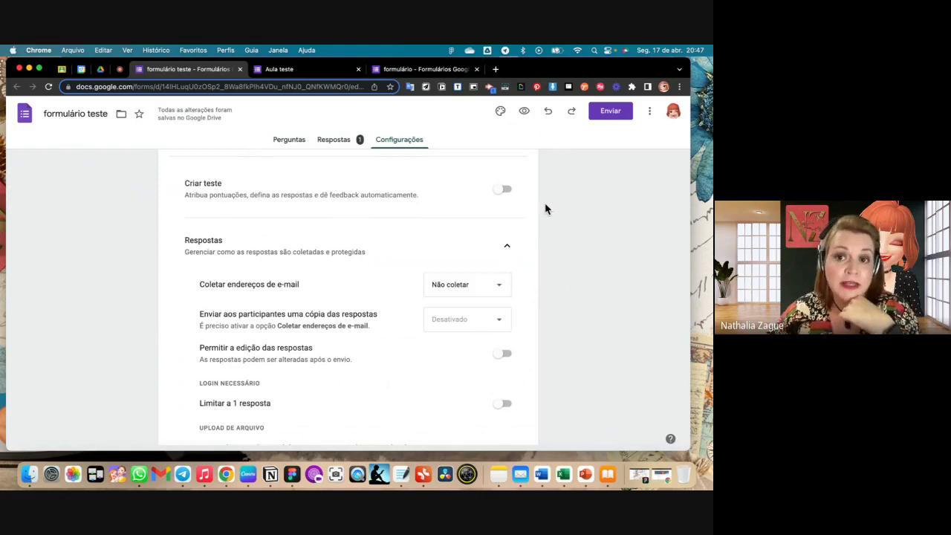
{"action": "left_click", "coordinate": [510, 192]}
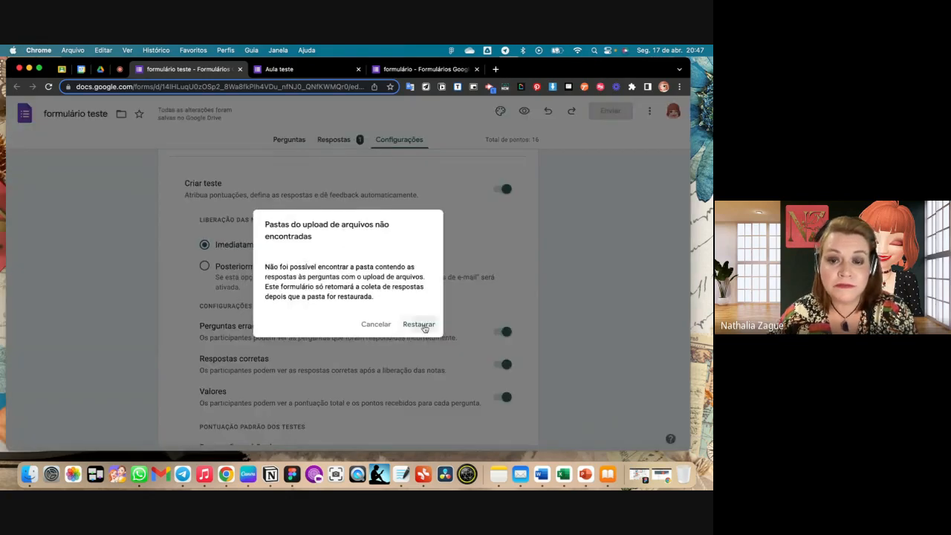
{"action": "left_click", "coordinate": [420, 325]}
- Examine the quiz options for grade release, participant visibility and default question points, followed by the response collection settings
{"action": "scroll", "coordinate": [466, 268], "scroll_direction": "down", "scroll_amount": 2}
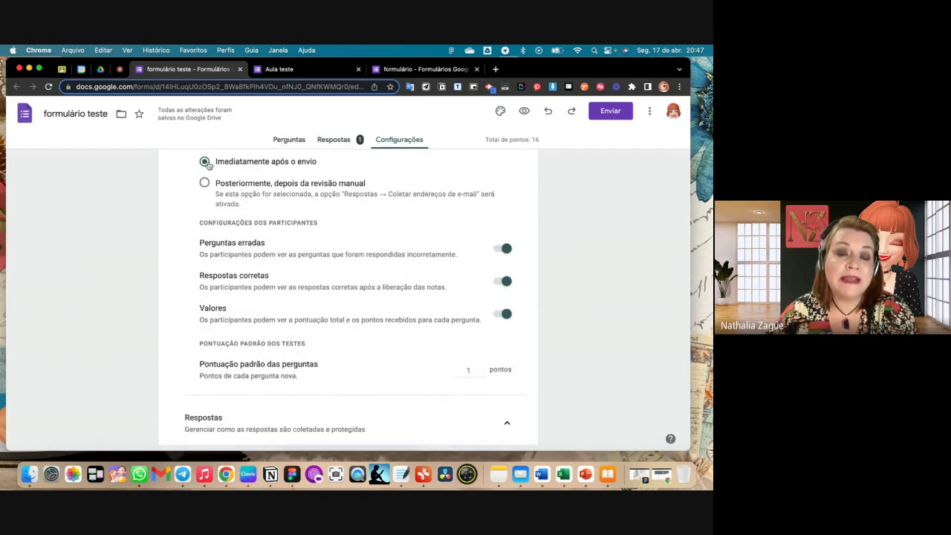
{"action": "scroll", "coordinate": [227, 167], "scroll_direction": "up", "scroll_amount": 1}
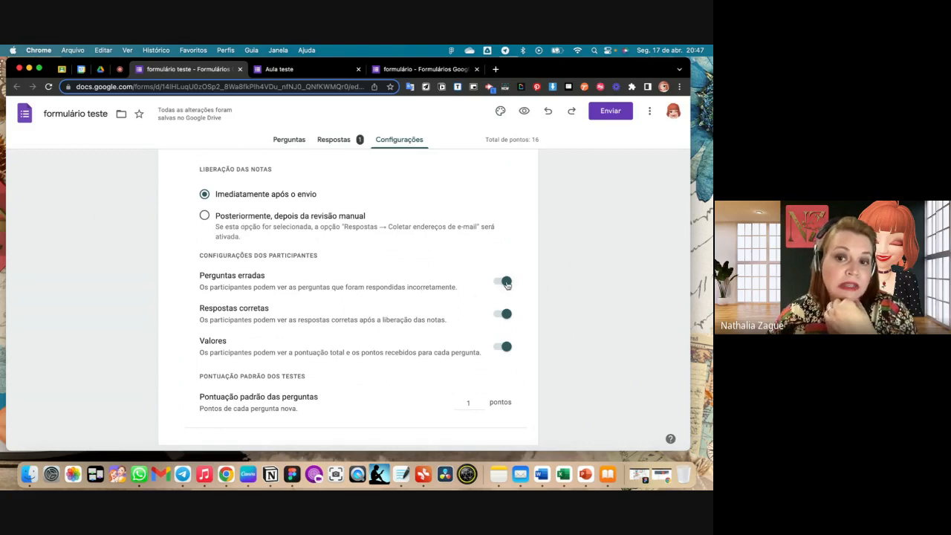
{"action": "scroll", "coordinate": [507, 285], "scroll_direction": "down", "scroll_amount": 1}
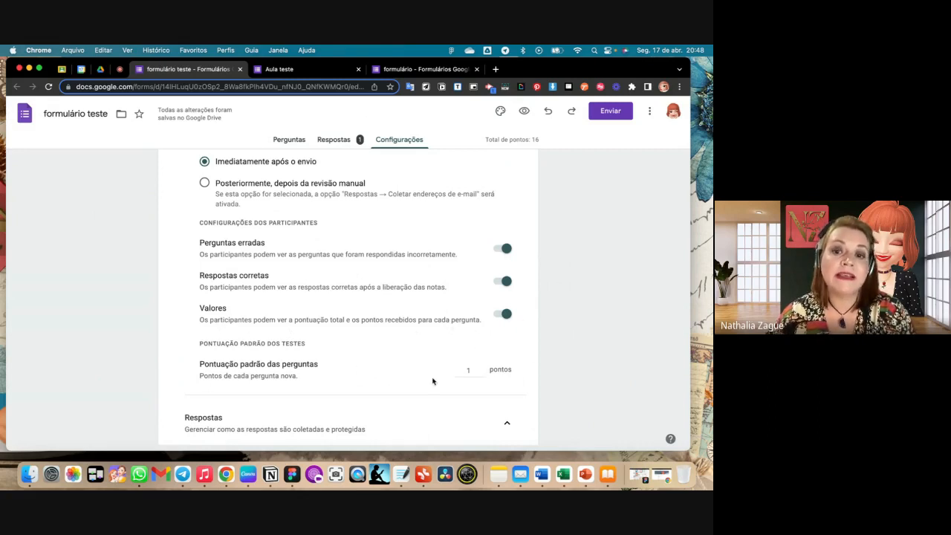
{"action": "left_click", "coordinate": [482, 368]}
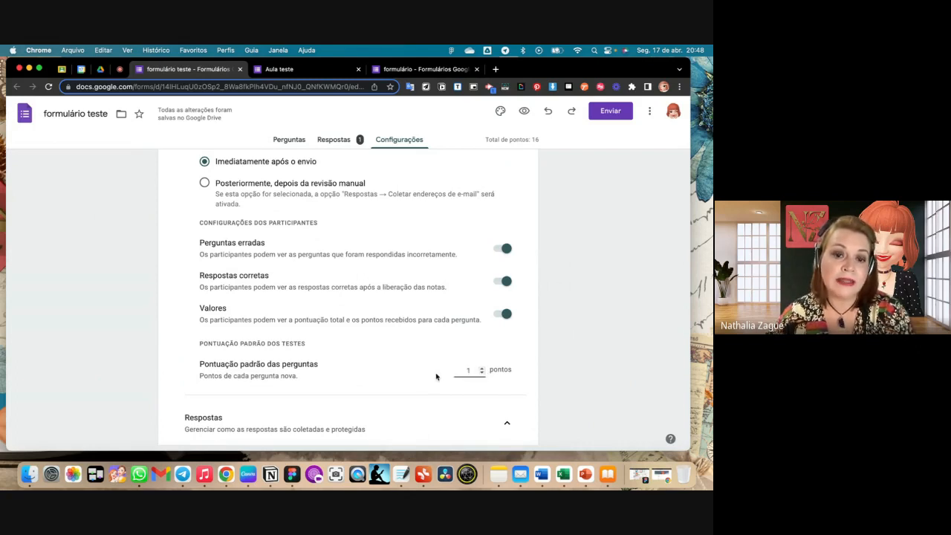
{"action": "scroll", "coordinate": [436, 376], "scroll_direction": "down", "scroll_amount": 3}
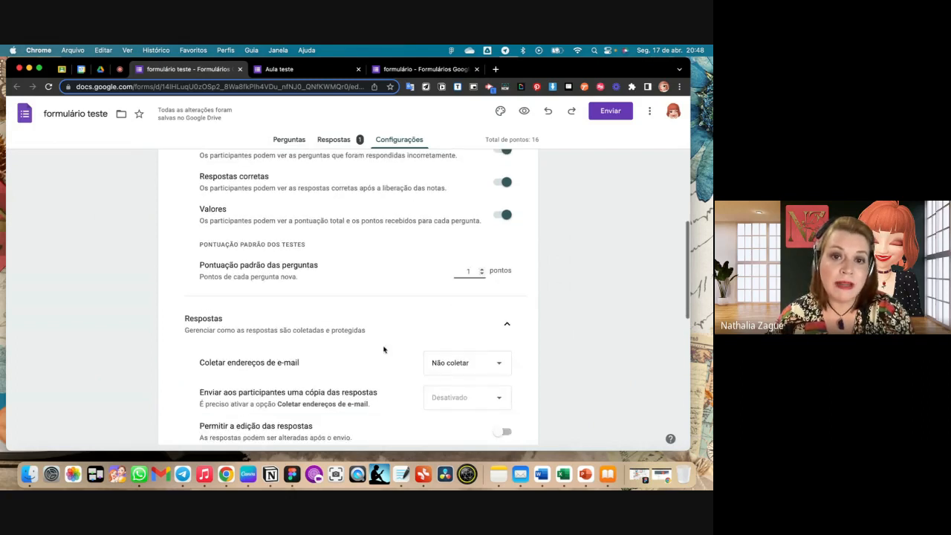
- Reload the "formulário teste" editor and return from its settings to the questions
{"action": "scroll", "coordinate": [378, 289], "scroll_direction": "up", "scroll_amount": 5}
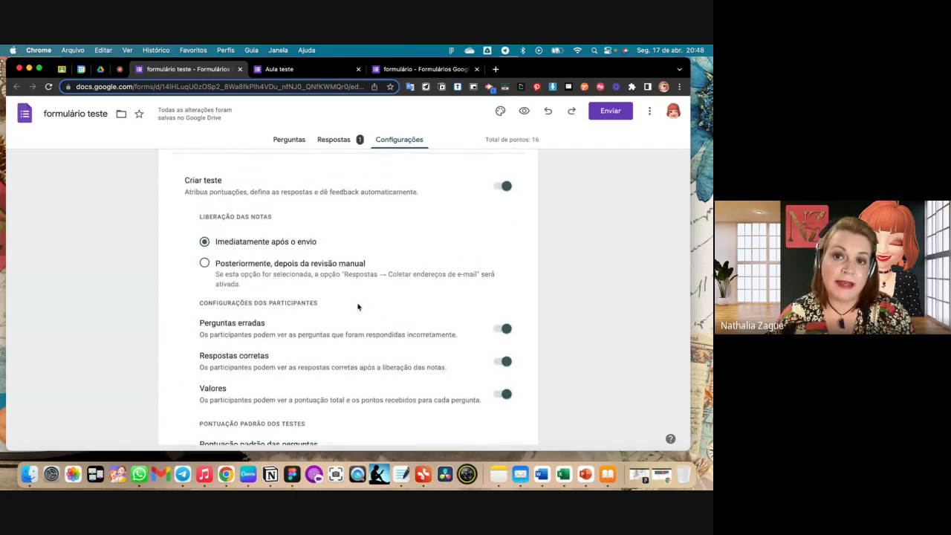
{"action": "scroll", "coordinate": [349, 305], "scroll_direction": "down", "scroll_amount": 1}
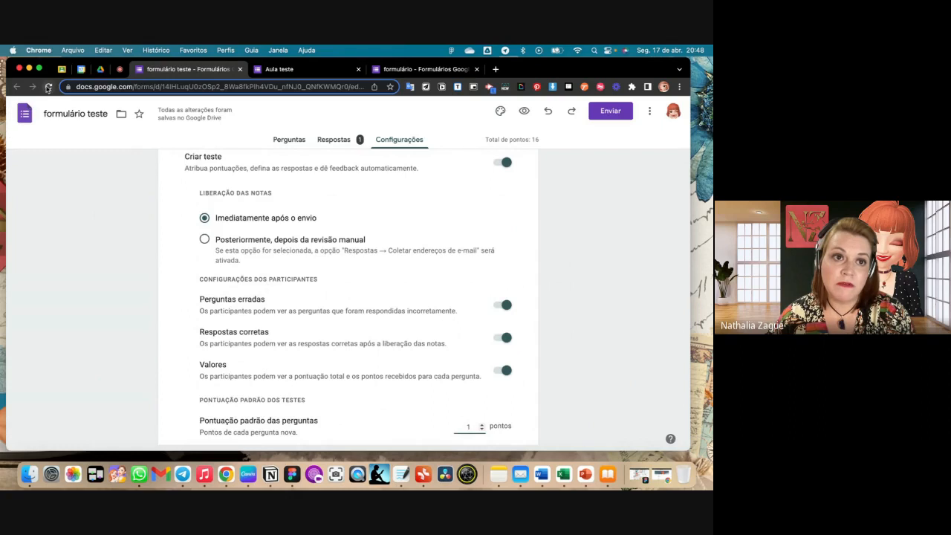
{"action": "left_click", "coordinate": [48, 87]}
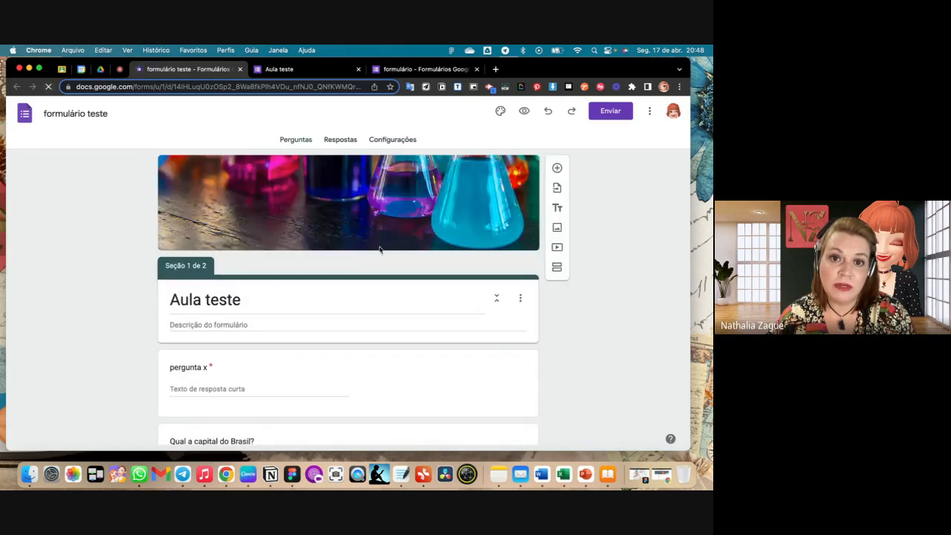
{"action": "left_click", "coordinate": [289, 140]}
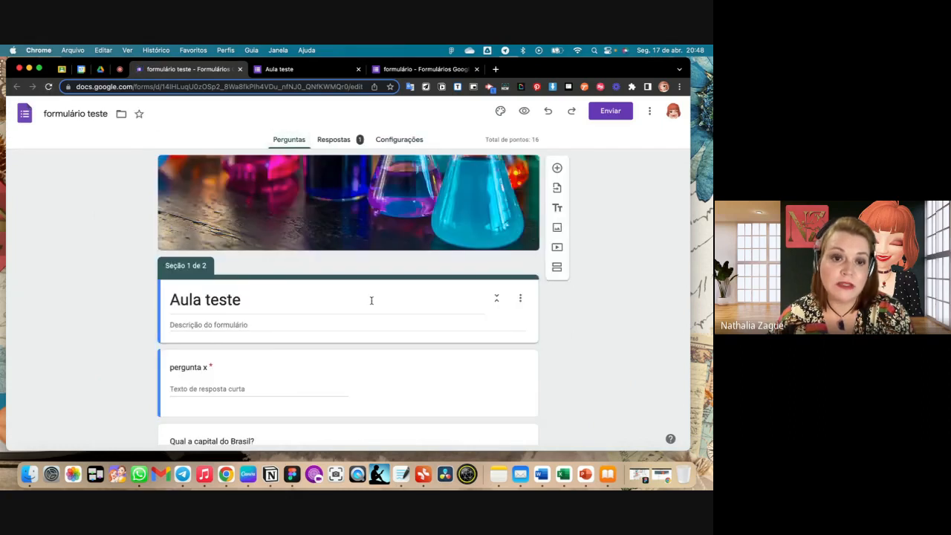
- Examine the answer-key and points options on "Qual a capital do Brasil?" and look over the checkbox question below it
{"action": "scroll", "coordinate": [371, 303], "scroll_direction": "down", "scroll_amount": 2}
{"action": "scroll", "coordinate": [371, 303], "scroll_direction": "down", "scroll_amount": 3}
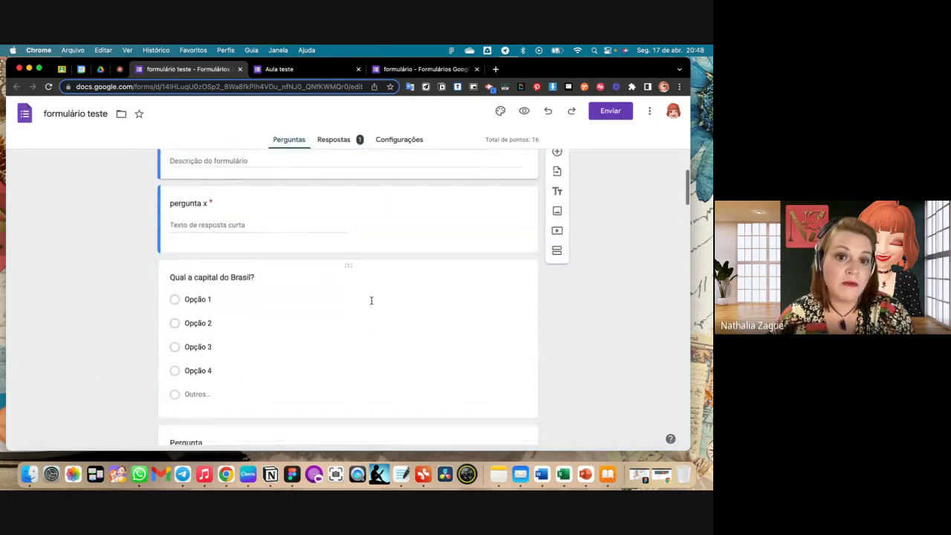
{"action": "left_click", "coordinate": [372, 303]}
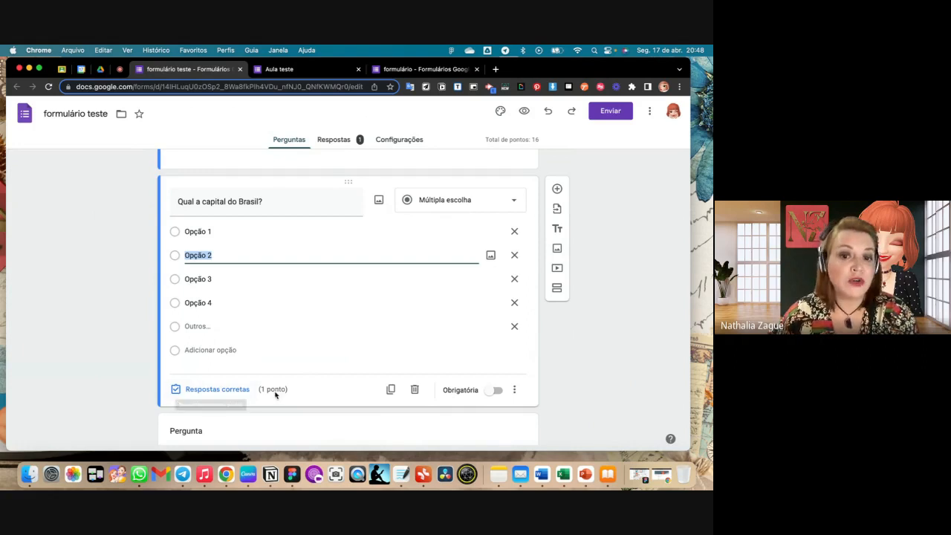
{"action": "scroll", "coordinate": [274, 393], "scroll_direction": "down", "scroll_amount": 3}
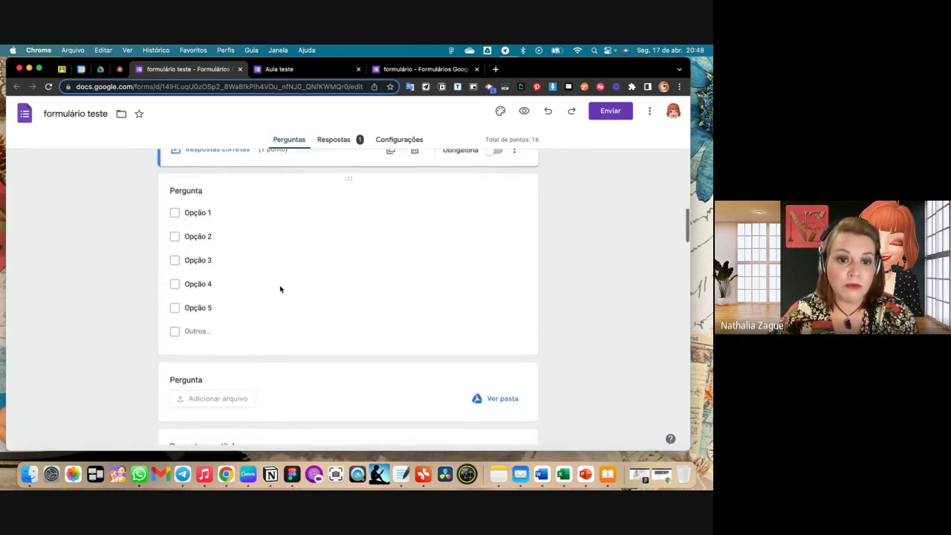
{"action": "left_click", "coordinate": [278, 289]}
{"action": "scroll", "coordinate": [274, 354], "scroll_direction": "up", "scroll_amount": 4}
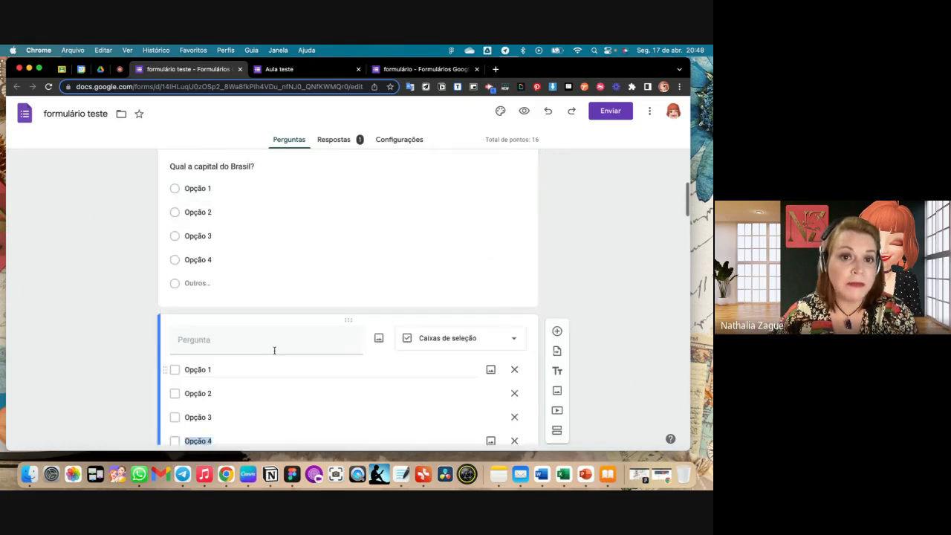
{"action": "left_click", "coordinate": [271, 303]}
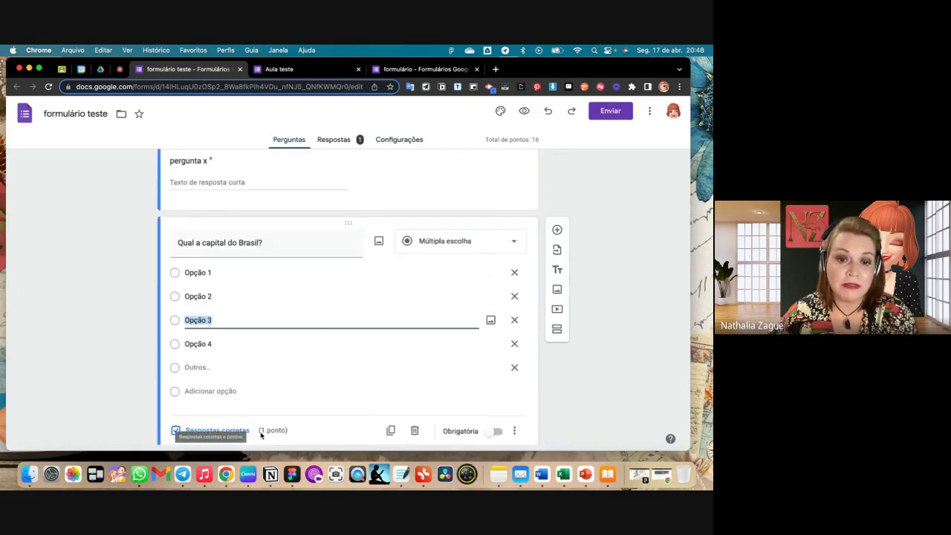
{"action": "scroll", "coordinate": [276, 433], "scroll_direction": "down", "scroll_amount": 1}
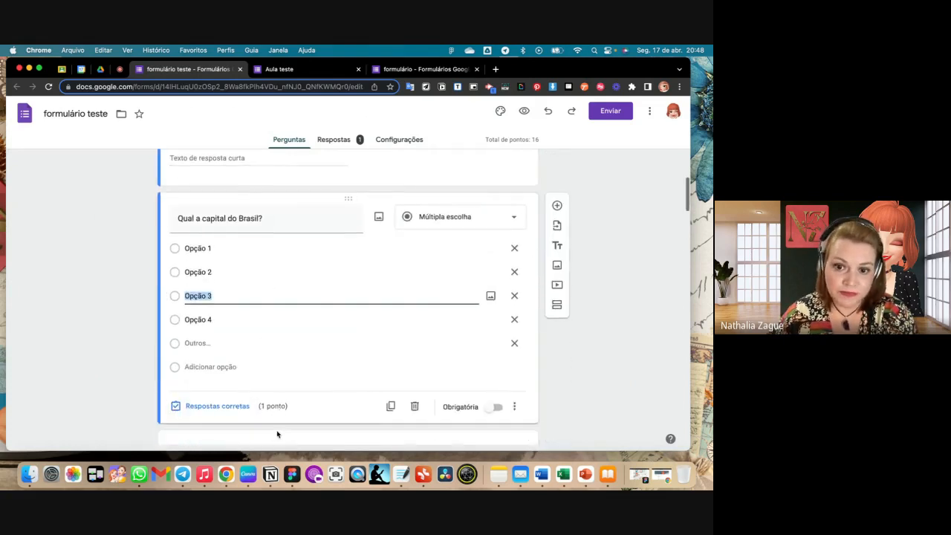
- Mark "Opção 1" as the correct answer to "Qual a capital do Brasil?"
{"action": "left_click", "coordinate": [217, 400]}
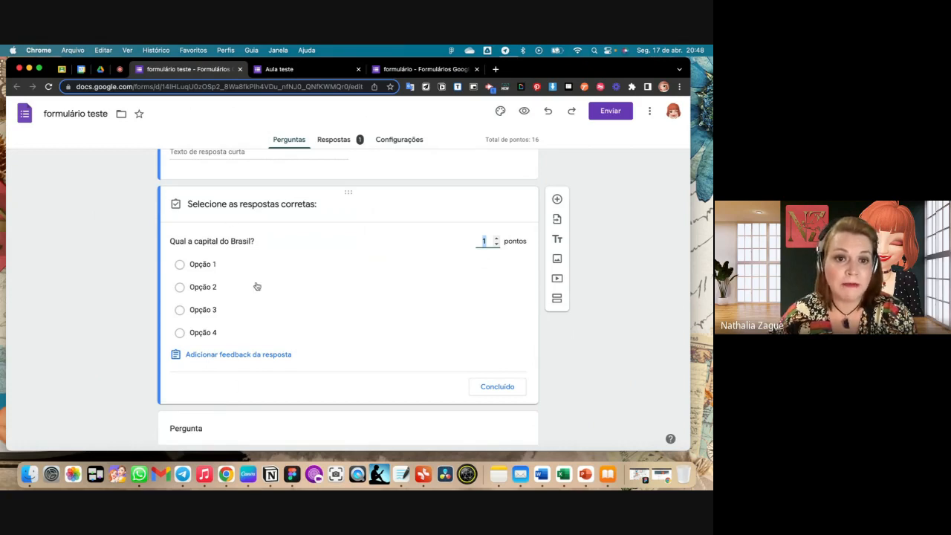
{"action": "left_click", "coordinate": [206, 268]}
{"action": "left_click", "coordinate": [207, 269]}
{"action": "left_click", "coordinate": [206, 270]}
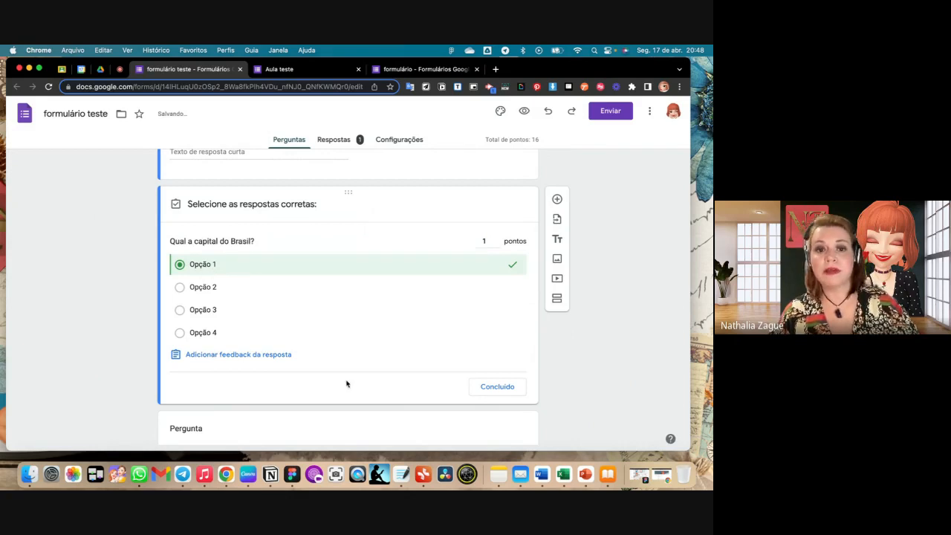
- Add the feedback "Tente novamente" for incorrect answers to "Qual a capital do Brasil?"
{"action": "left_click", "coordinate": [276, 355]}
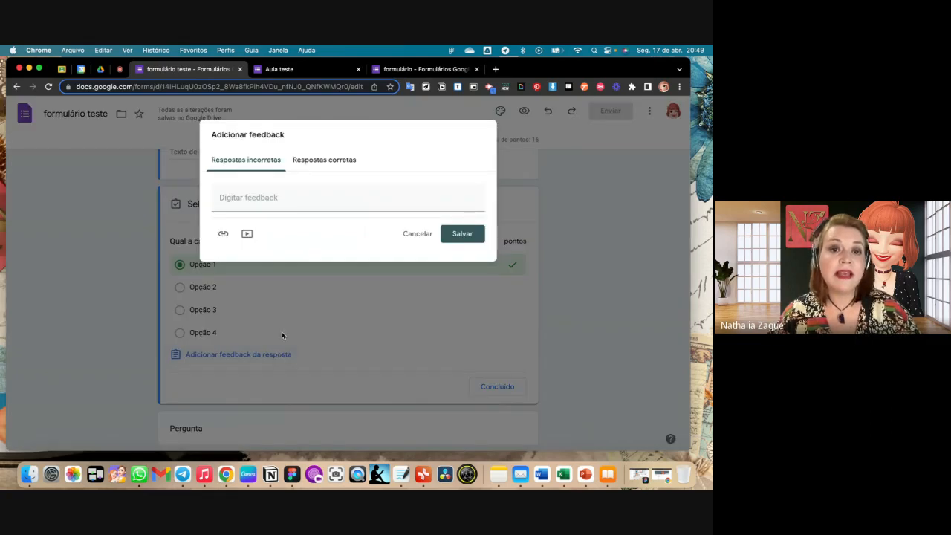
{"action": "left_click", "coordinate": [274, 208]}
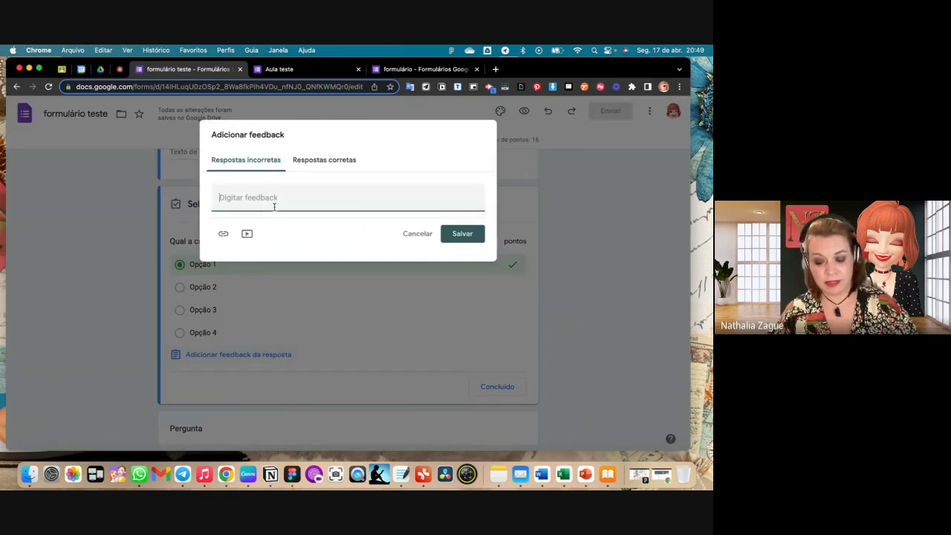
{"action": "type", "text": "Tente"}
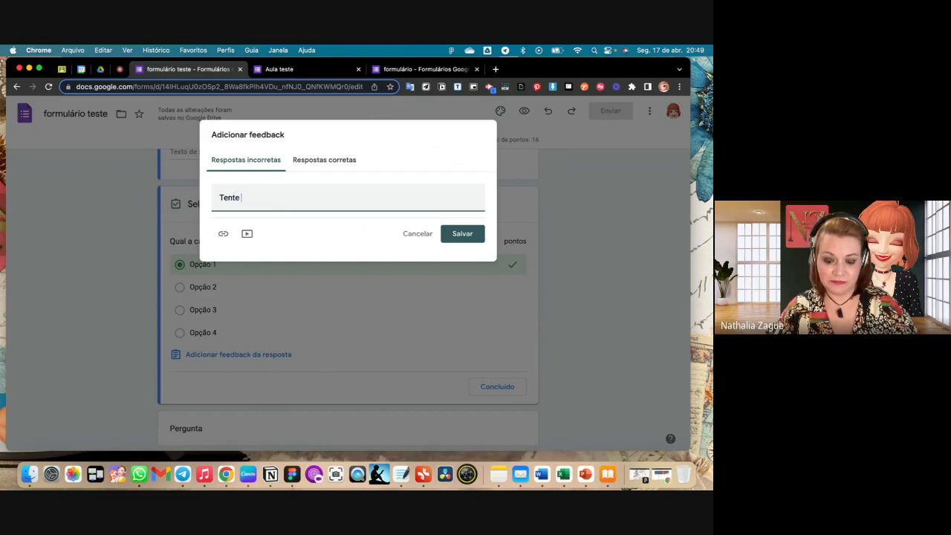
{"action": "type", "text": " novamente"}
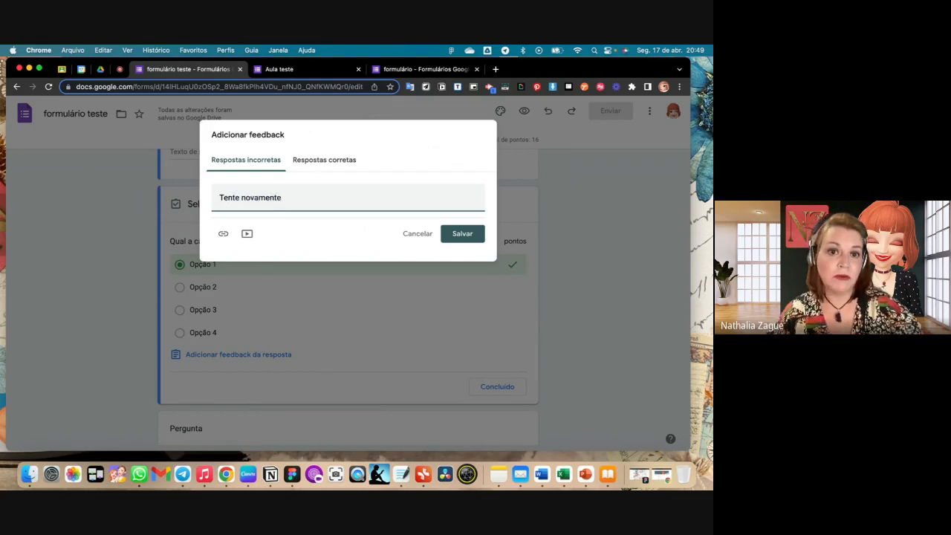
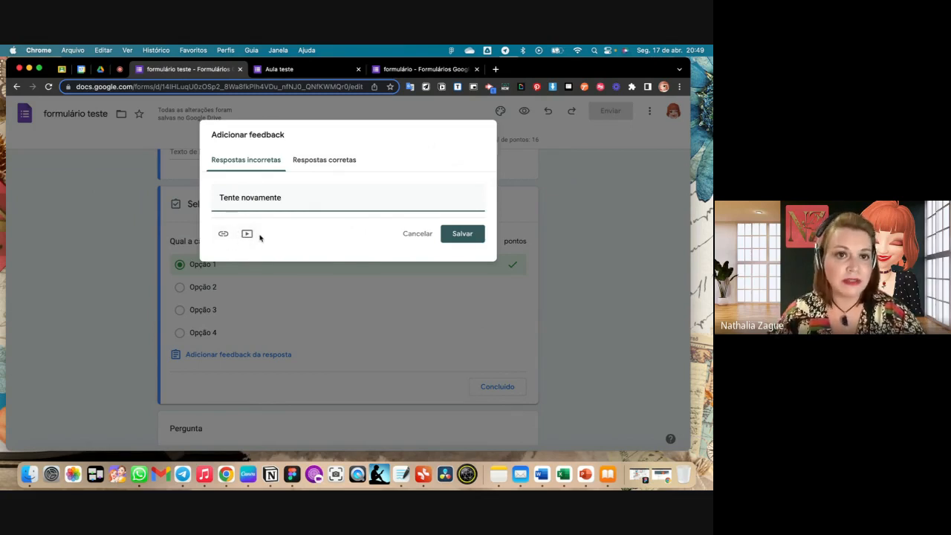
- Add the feedback "Parabéns você acertou!" for correct answers to "Qual a capital do Brasil?" and save both feedback messages
{"action": "left_click", "coordinate": [326, 159]}
{"action": "left_click", "coordinate": [259, 206]}
{"action": "type", "text": "P"}
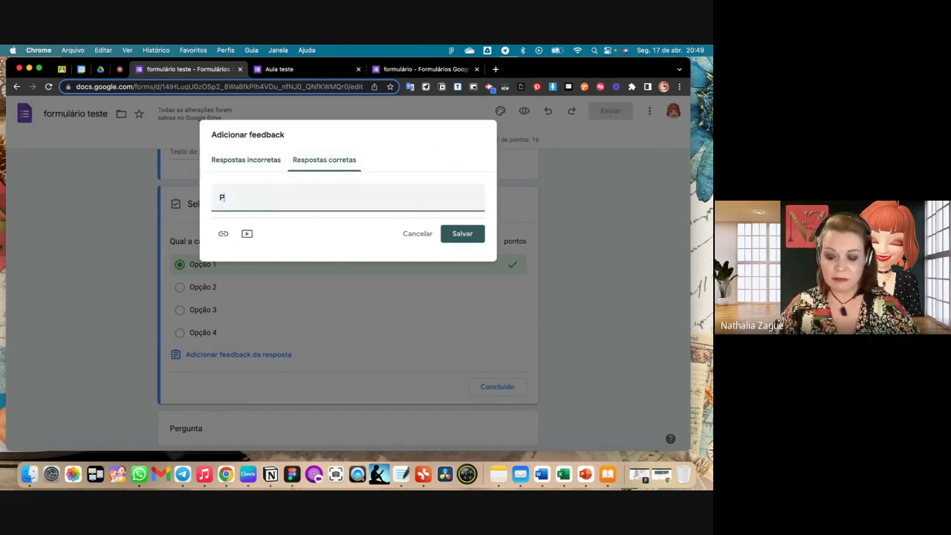
{"action": "type", "text": "arabé"}
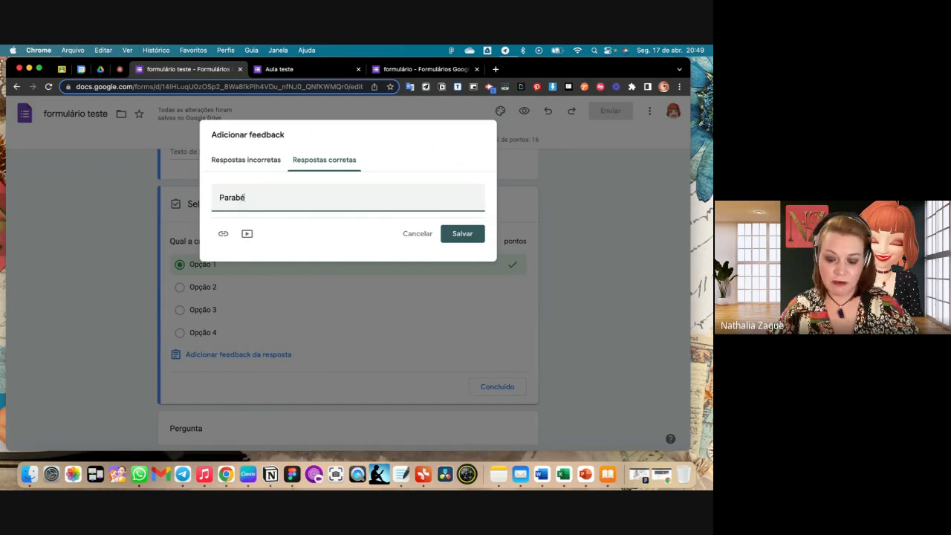
{"action": "type", "text": "ns você"}
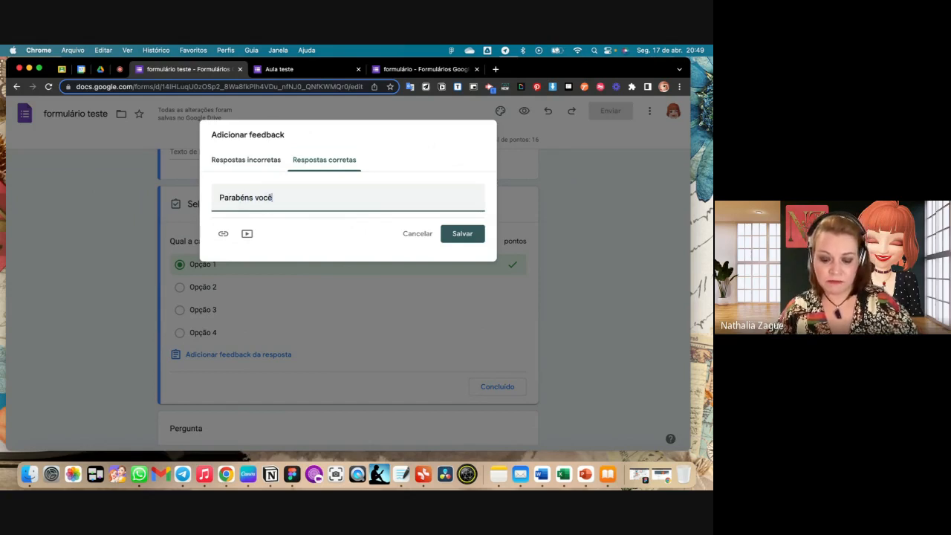
{"action": "type", "text": " acertou"}
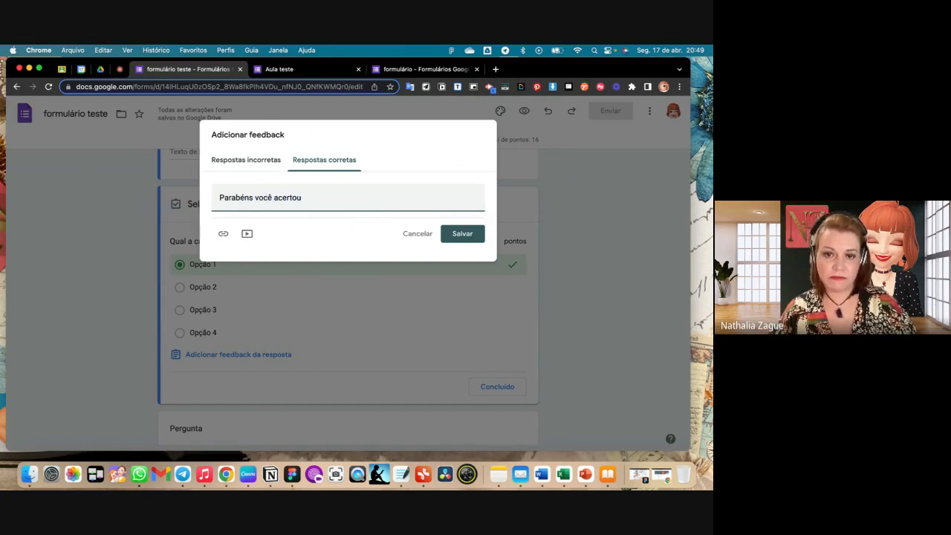
{"action": "type", "text": "!"}
{"action": "left_click", "coordinate": [459, 234]}
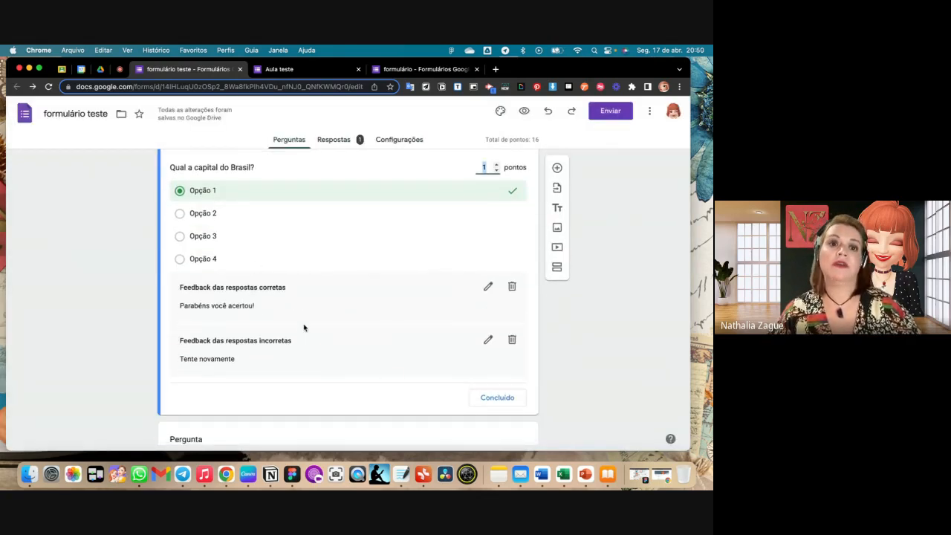
- Preview the form and answer "Qual a capital do Brasil?" with "Opção 1"
{"action": "scroll", "coordinate": [304, 327], "scroll_direction": "up", "scroll_amount": 1}
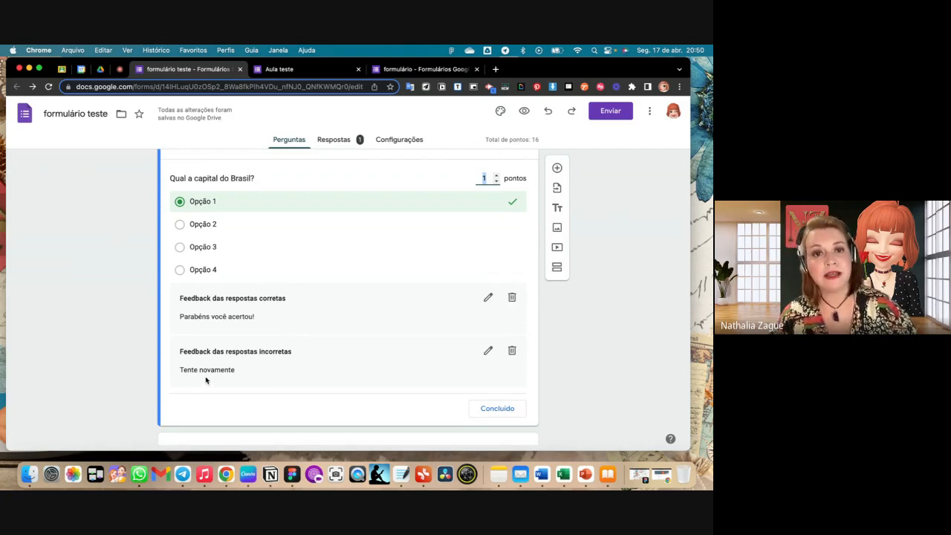
{"action": "left_click", "coordinate": [523, 110]}
{"action": "scroll", "coordinate": [435, 198], "scroll_direction": "down", "scroll_amount": 5}
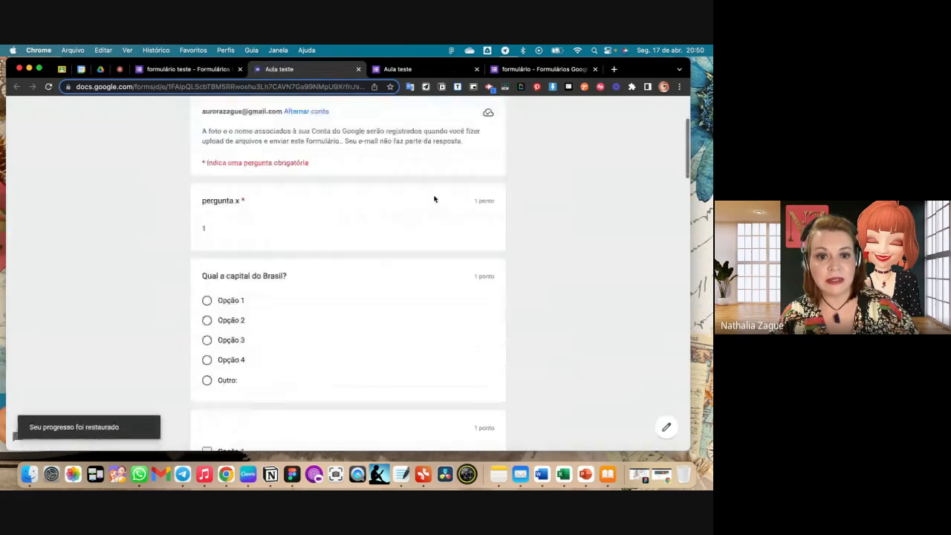
{"action": "left_click", "coordinate": [206, 169]}
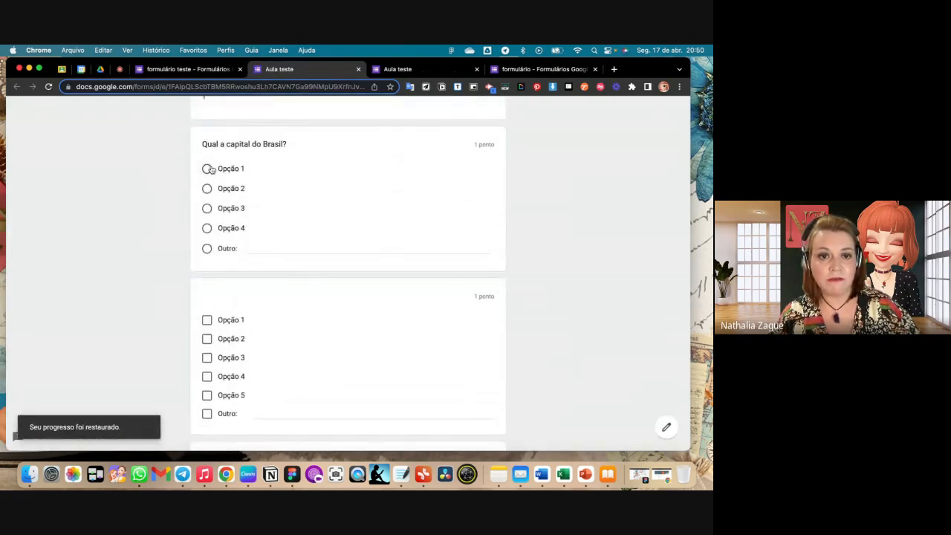
- Look over the point values and remaining questions of the previewed form's first section, and advance to the next section
{"action": "scroll", "coordinate": [462, 237], "scroll_direction": "down", "scroll_amount": 5}
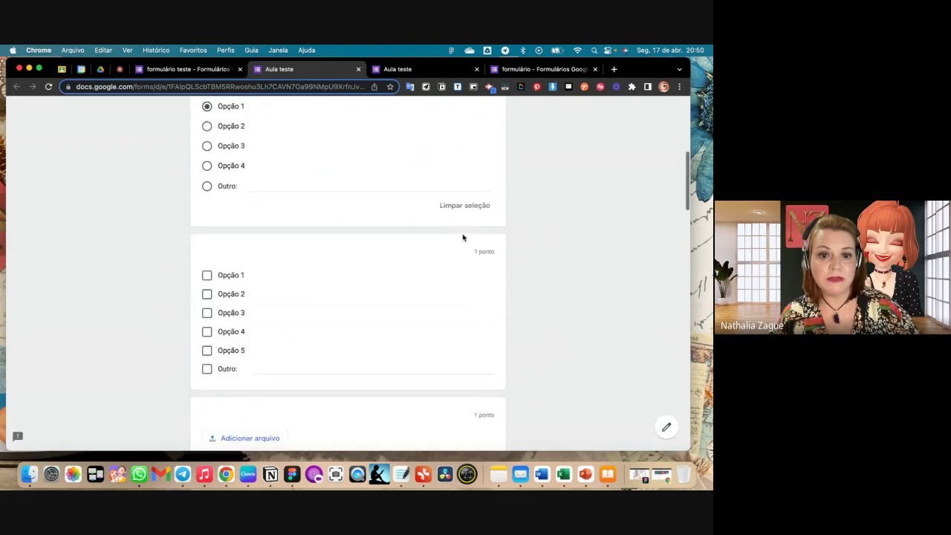
{"action": "scroll", "coordinate": [462, 237], "scroll_direction": "up", "scroll_amount": 8}
{"action": "scroll", "coordinate": [462, 237], "scroll_direction": "down", "scroll_amount": 2}
{"action": "scroll", "coordinate": [462, 237], "scroll_direction": "up", "scroll_amount": 1}
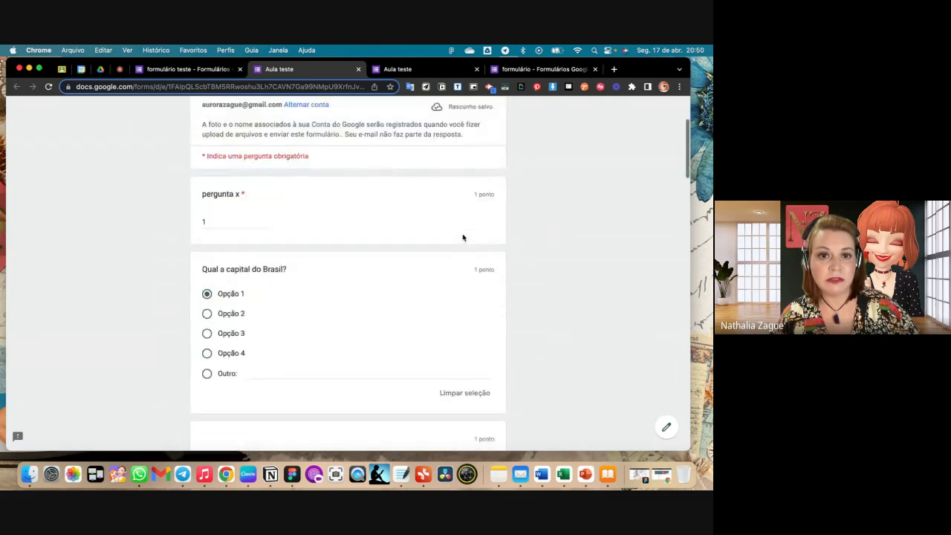
{"action": "scroll", "coordinate": [462, 237], "scroll_direction": "down", "scroll_amount": 3}
{"action": "scroll", "coordinate": [462, 237], "scroll_direction": "up", "scroll_amount": 2}
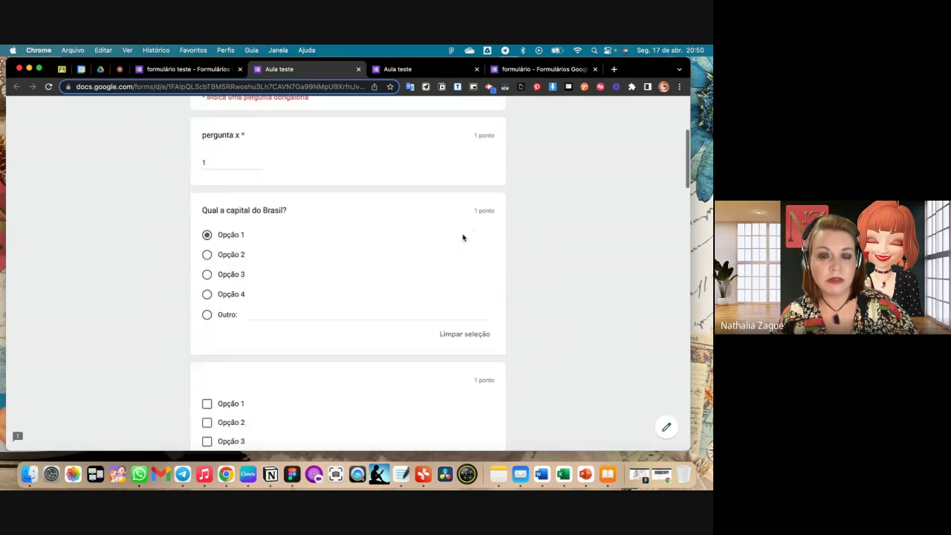
{"action": "scroll", "coordinate": [462, 237], "scroll_direction": "down", "scroll_amount": 3}
{"action": "scroll", "coordinate": [462, 236], "scroll_direction": "down", "scroll_amount": 15}
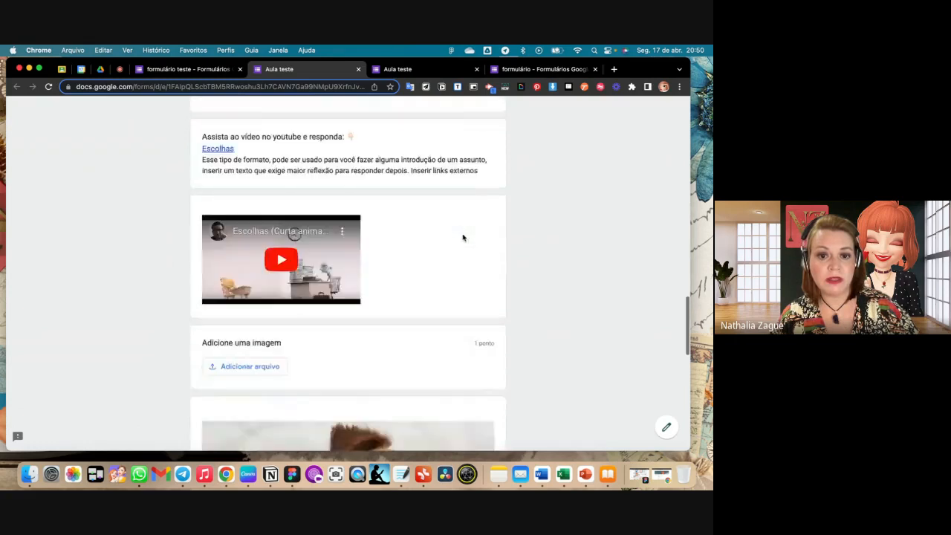
{"action": "scroll", "coordinate": [462, 236], "scroll_direction": "down", "scroll_amount": 6}
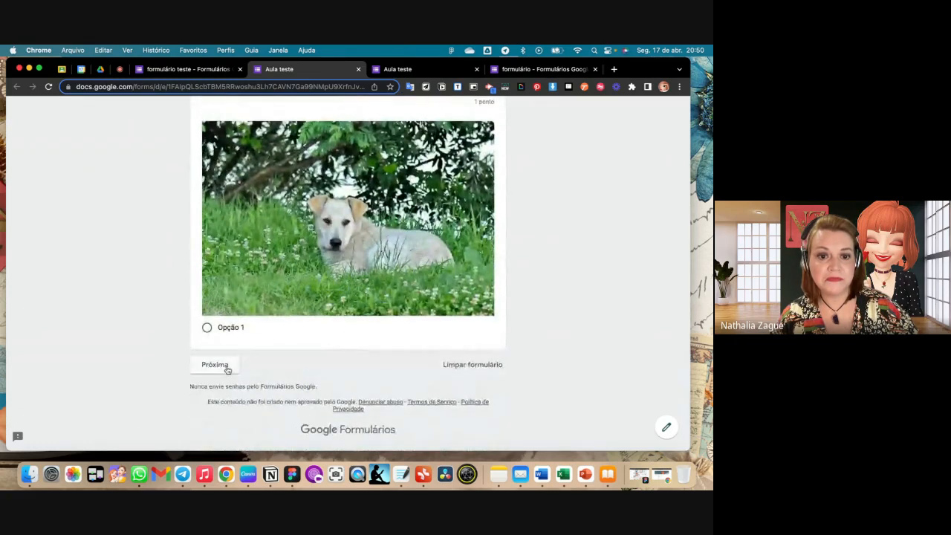
{"action": "left_click", "coordinate": [217, 364]}
{"action": "scroll", "coordinate": [392, 342], "scroll_direction": "down", "scroll_amount": 5}
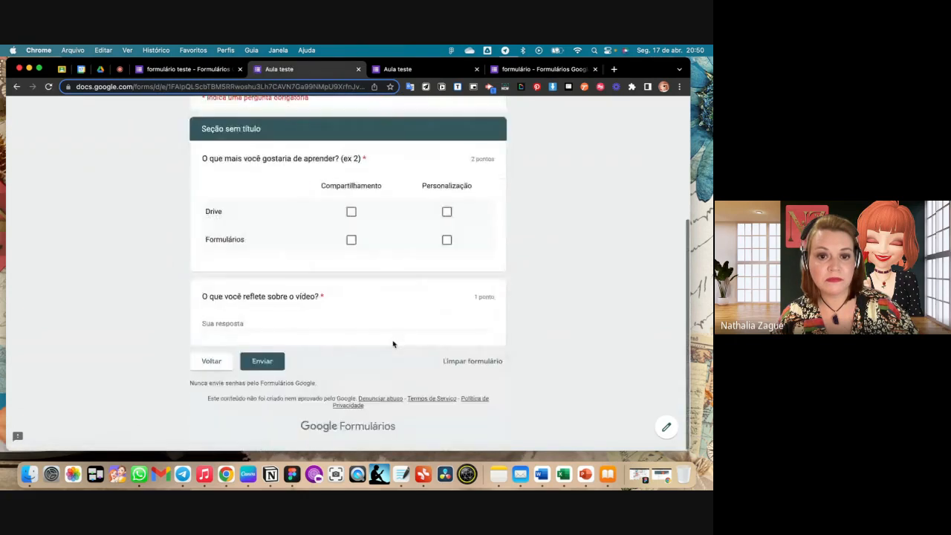
- Answer the required grid question with "Compartilhamento" for Drive and "Personalização" for Formulários
{"action": "left_click", "coordinate": [271, 363]}
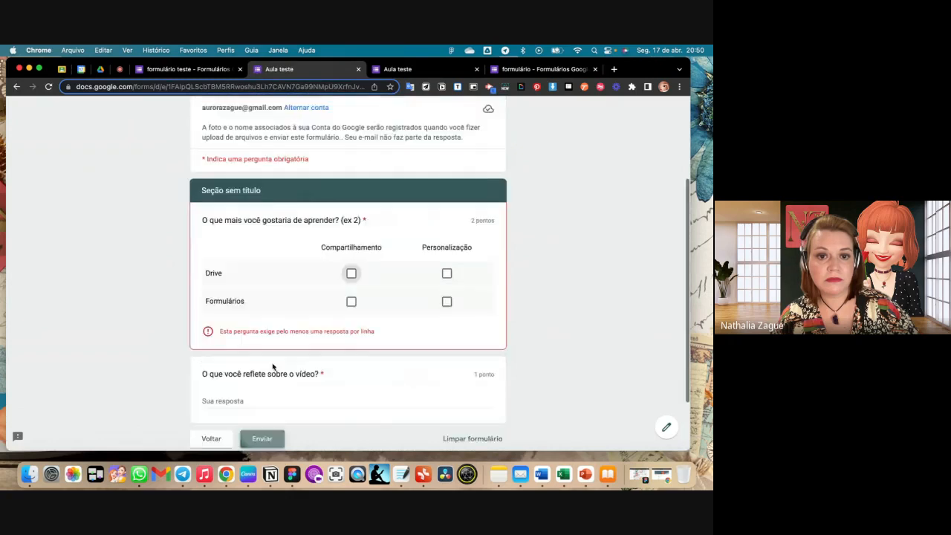
{"action": "left_click", "coordinate": [351, 273]}
{"action": "left_click", "coordinate": [446, 301]}
{"action": "scroll", "coordinate": [446, 303], "scroll_direction": "up", "scroll_amount": 2}
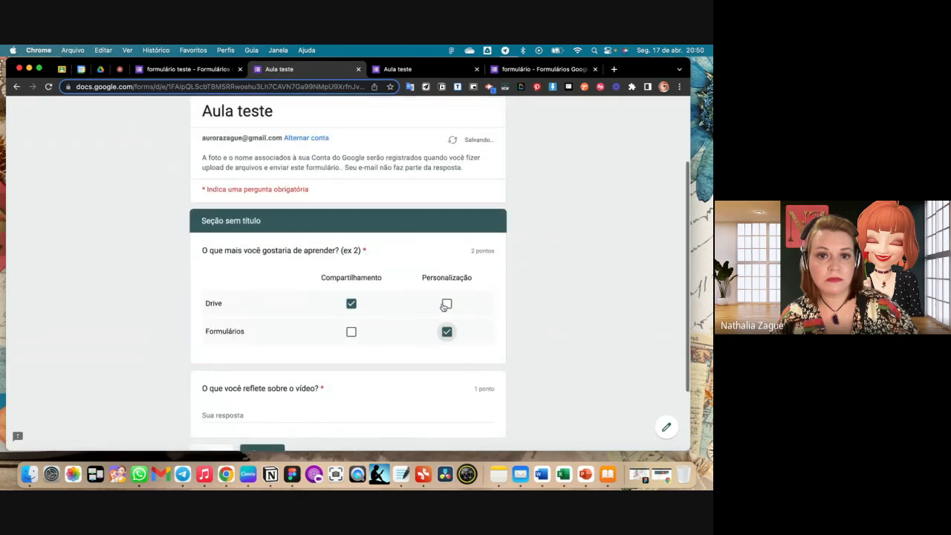
{"action": "scroll", "coordinate": [442, 306], "scroll_direction": "down", "scroll_amount": 3}
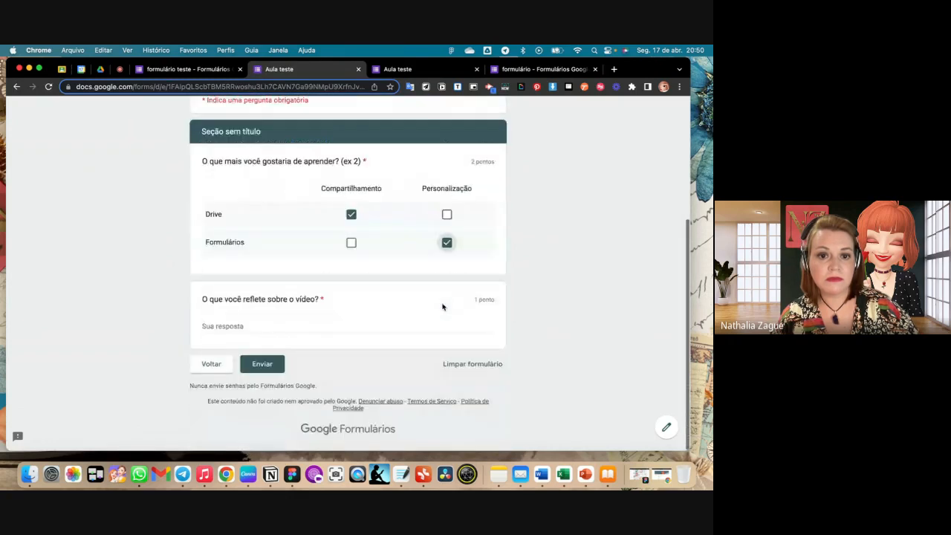
- Answer "O que você reflete sobre o vídeo?" with "tst" and submit the test response
{"action": "left_click", "coordinate": [263, 365]}
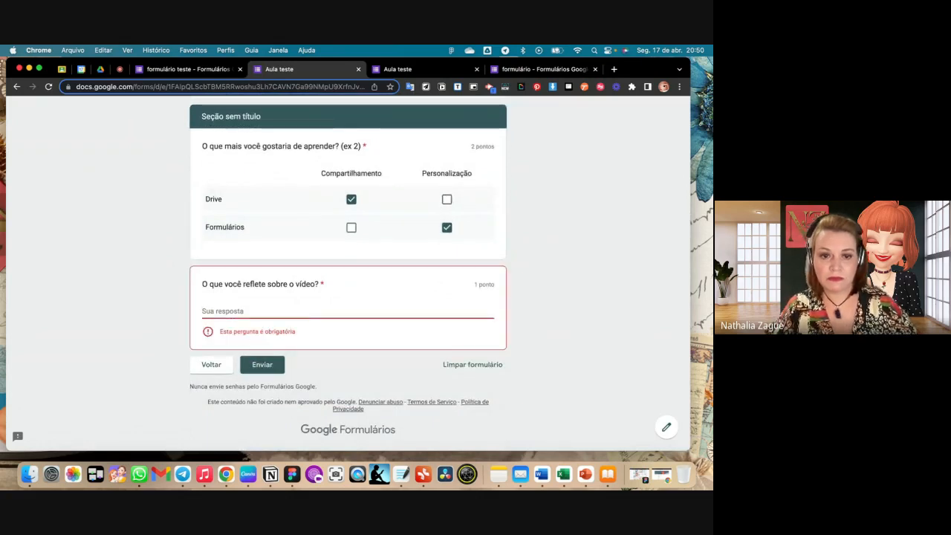
{"action": "type", "text": "tst"}
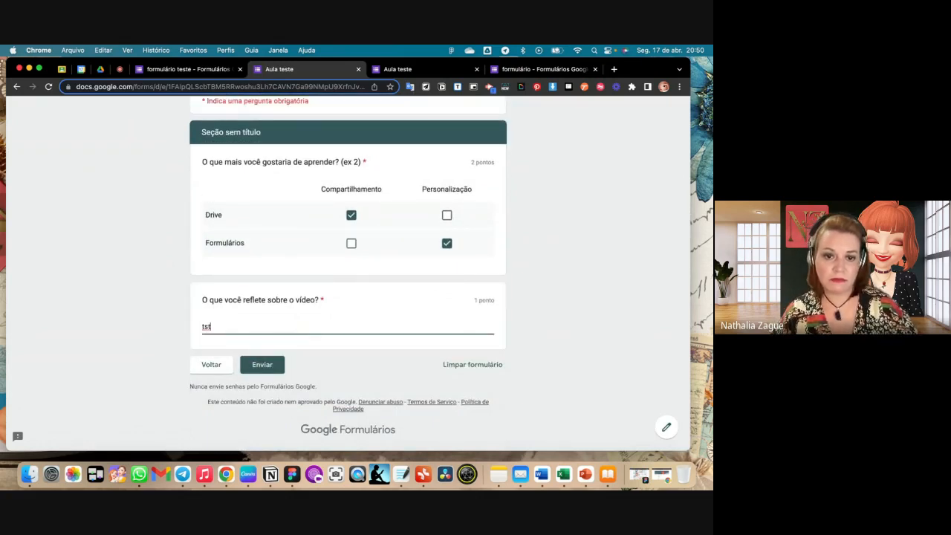
{"action": "left_click", "coordinate": [263, 363]}
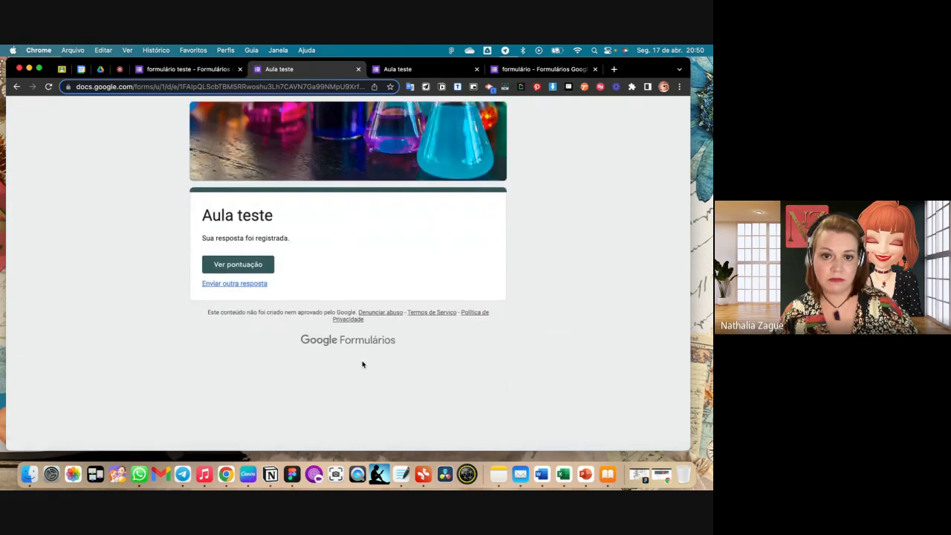
- View the submitted response's score and examine the total points, the marked answers and the feedback on "Qual a capital do Brasil?"
{"action": "left_click", "coordinate": [260, 270]}
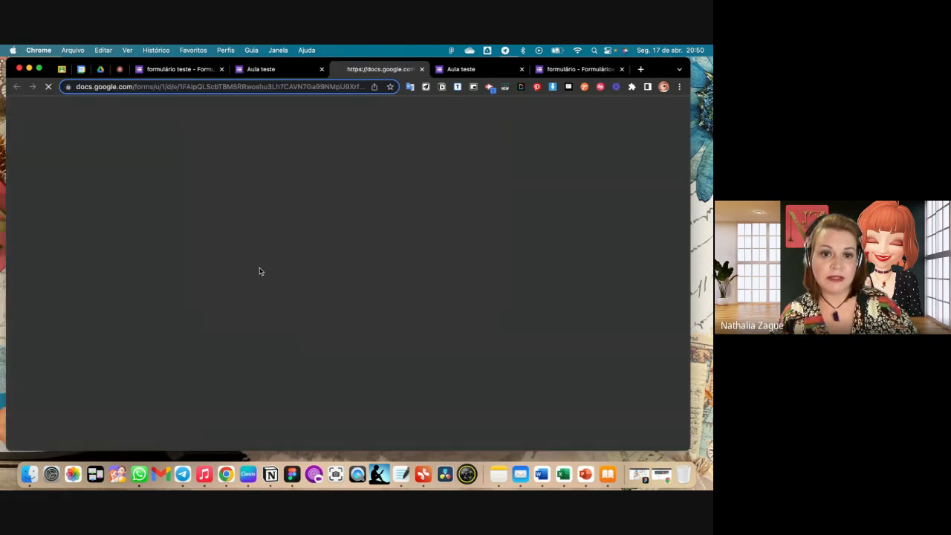
{"action": "scroll", "coordinate": [501, 325], "scroll_direction": "down", "scroll_amount": 1}
{"action": "scroll", "coordinate": [501, 325], "scroll_direction": "down", "scroll_amount": 1}
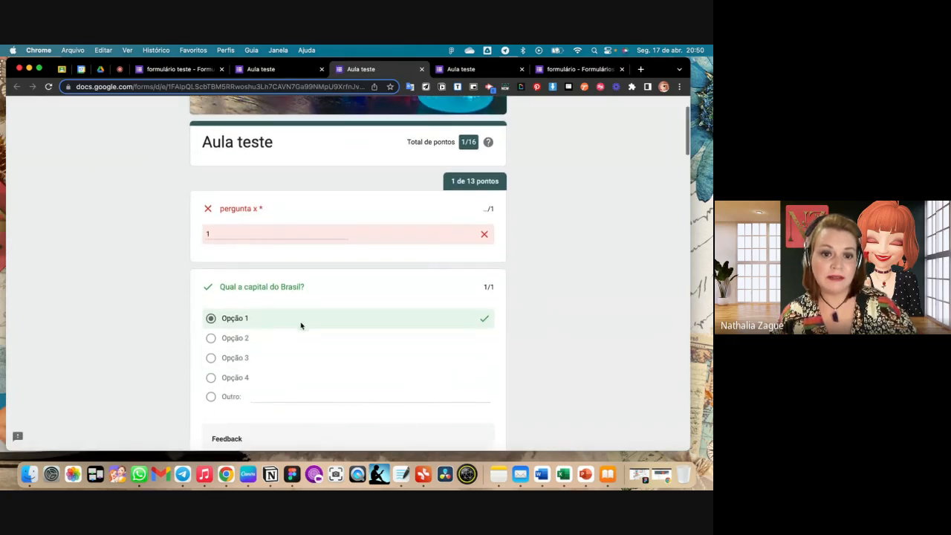
{"action": "scroll", "coordinate": [302, 324], "scroll_direction": "down", "scroll_amount": 1}
{"action": "scroll", "coordinate": [331, 431], "scroll_direction": "down", "scroll_amount": 1}
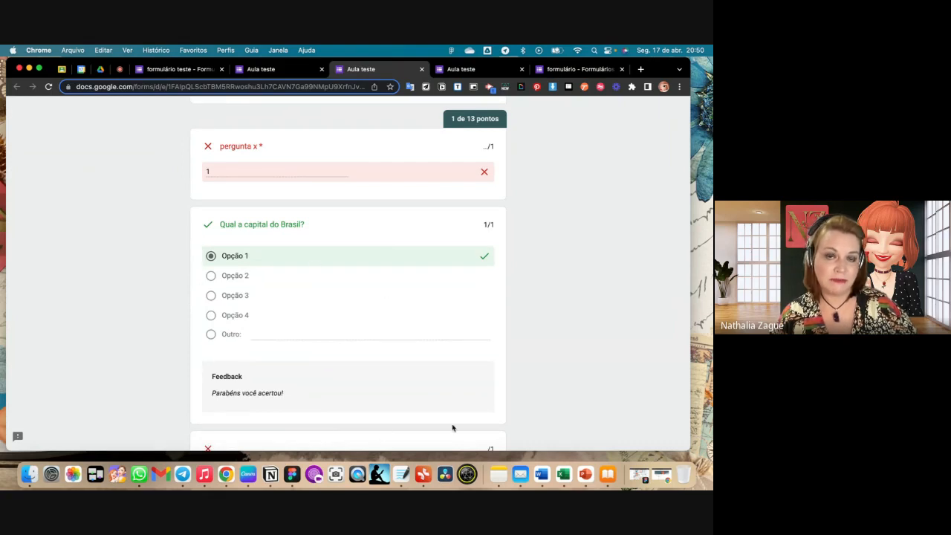
{"action": "scroll", "coordinate": [453, 427], "scroll_direction": "up", "scroll_amount": 4}
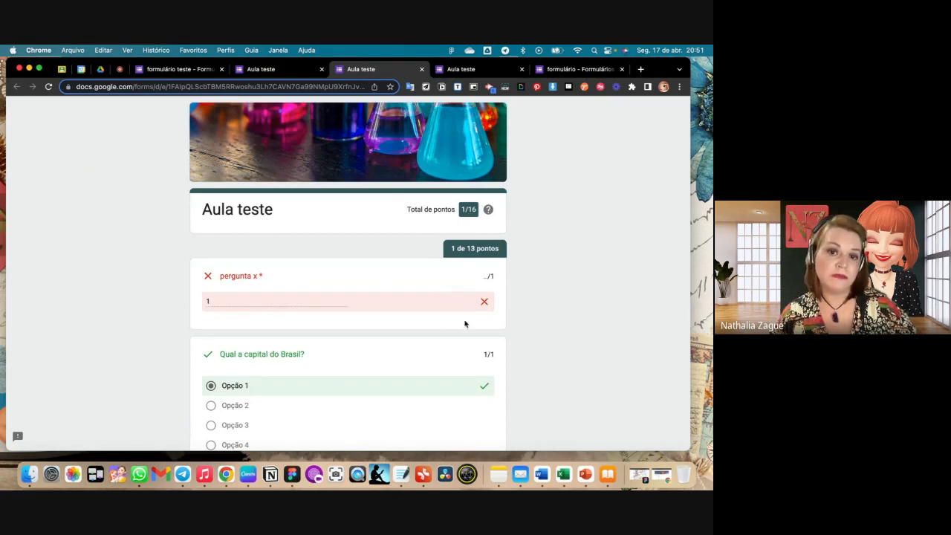
{"action": "scroll", "coordinate": [421, 334], "scroll_direction": "down", "scroll_amount": 5}
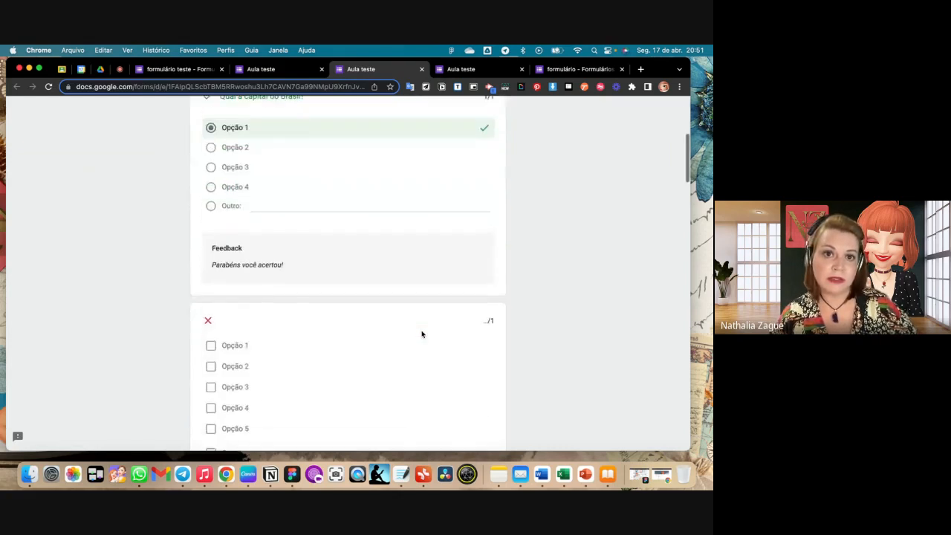
- Close the score and response confirmation pages and return to the "formulário teste" editor
{"action": "left_click", "coordinate": [421, 69]}
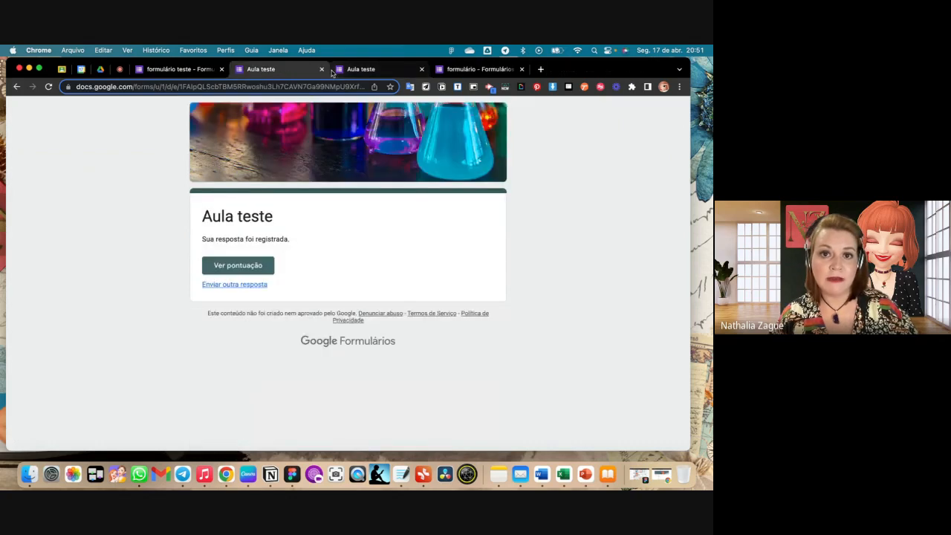
{"action": "left_click", "coordinate": [321, 69]}
{"action": "left_click", "coordinate": [178, 70]}
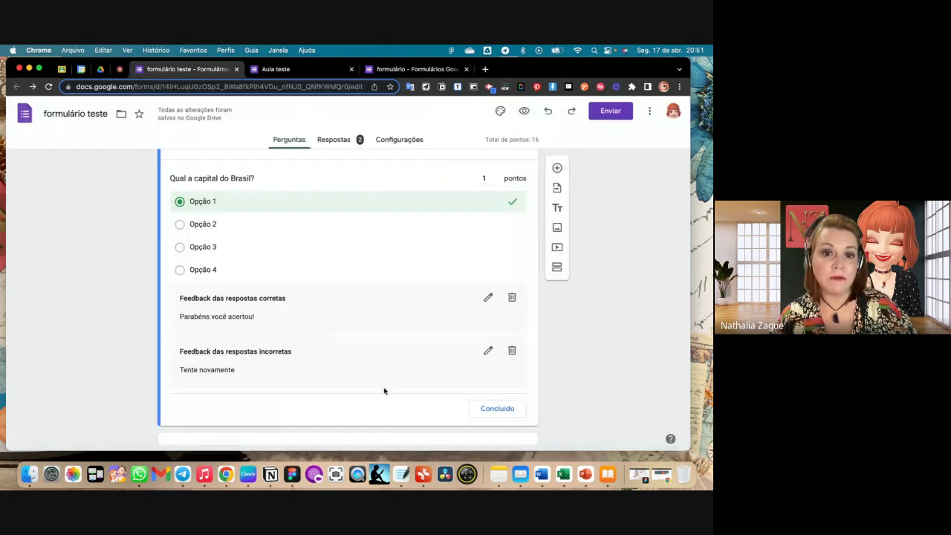
- Finish the answer key of "Qual a capital do Brasil?" and look over the questions below it
{"action": "scroll", "coordinate": [327, 334], "scroll_direction": "down", "scroll_amount": 2}
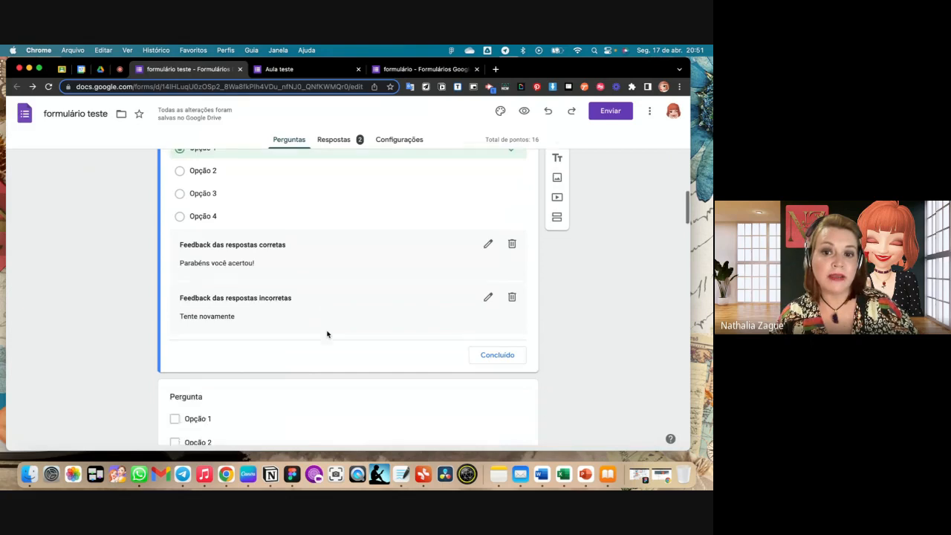
{"action": "left_click", "coordinate": [482, 335]}
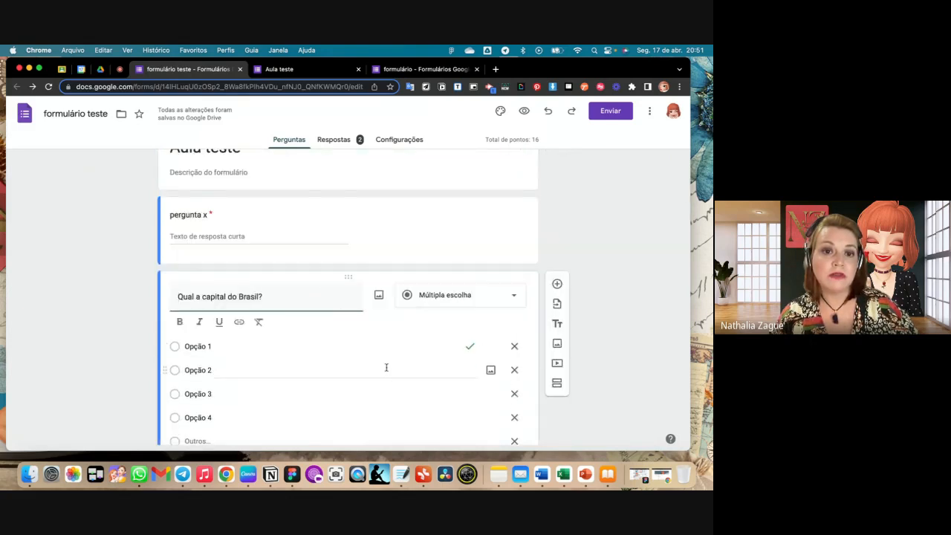
{"action": "scroll", "coordinate": [386, 365], "scroll_direction": "down", "scroll_amount": 6}
{"action": "scroll", "coordinate": [387, 367], "scroll_direction": "down", "scroll_amount": 6}
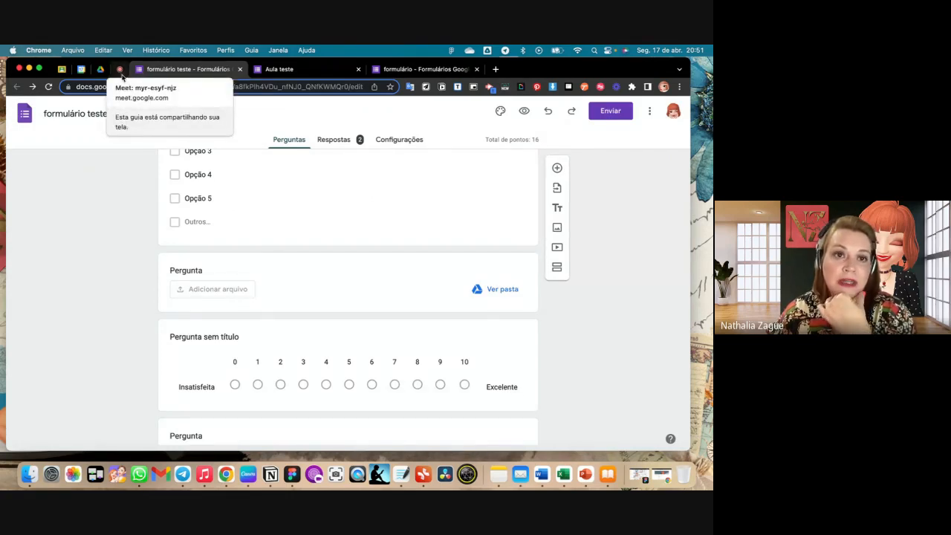
{"action": "scroll", "coordinate": [562, 253], "scroll_direction": "up", "scroll_amount": 5}
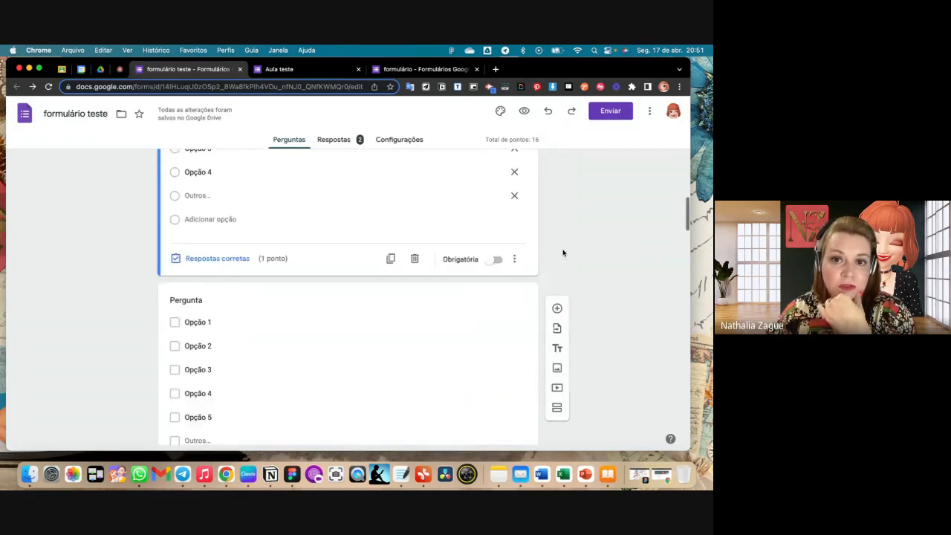
- Switch to the Google Meet call to check its chat messages, and return to the "formulário teste" editor
{"action": "left_click", "coordinate": [119, 68]}
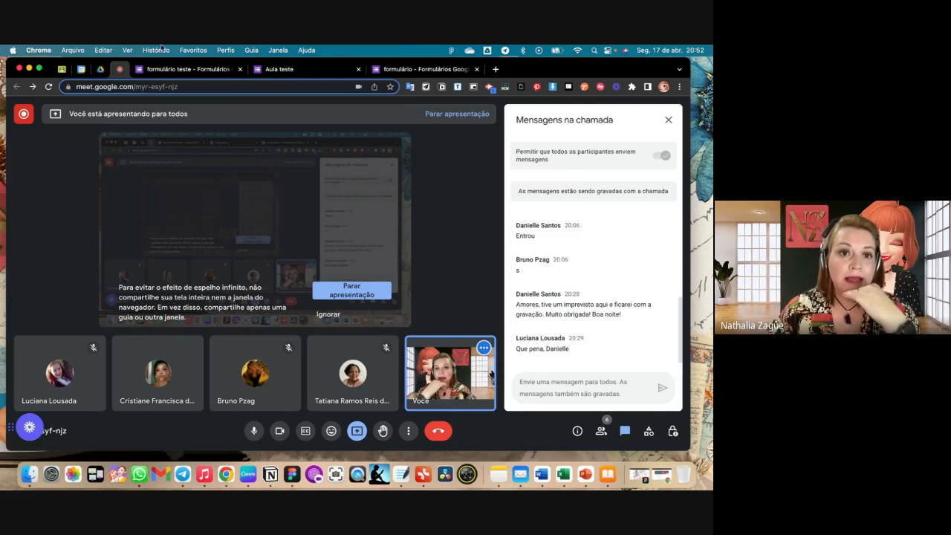
{"action": "left_click", "coordinate": [190, 69]}
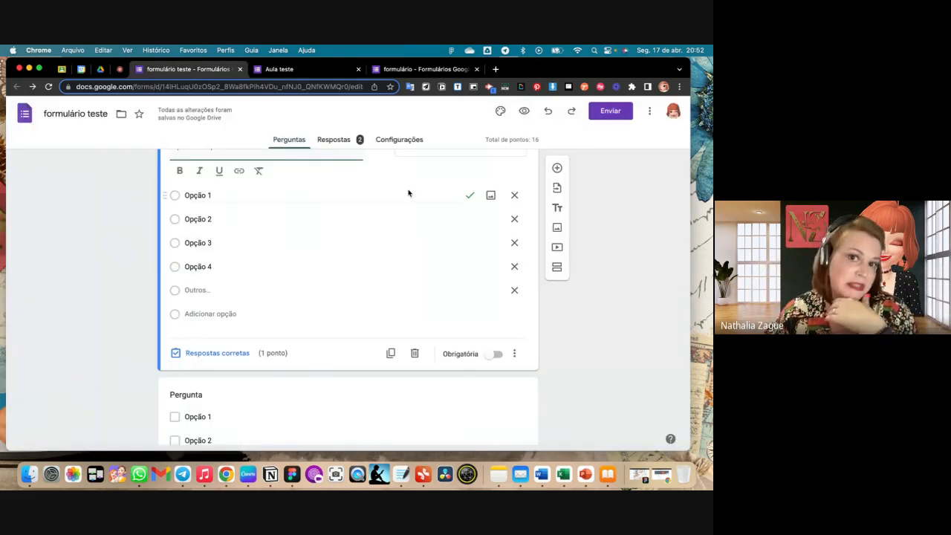
- Open the response summary of "formulário teste" and examine the score distribution and the answers to "Qual a capital do Brasil?"
{"action": "left_click", "coordinate": [337, 141]}
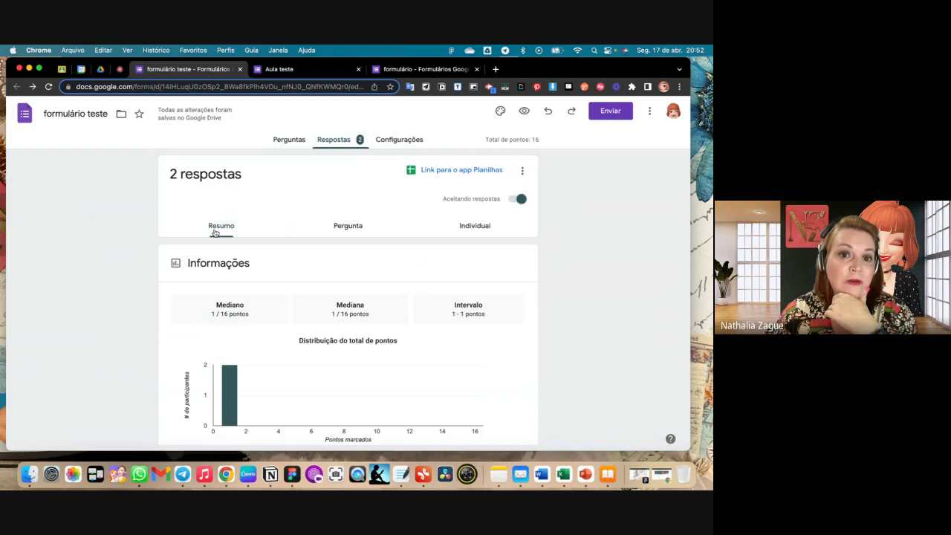
{"action": "scroll", "coordinate": [229, 232], "scroll_direction": "down", "scroll_amount": 3}
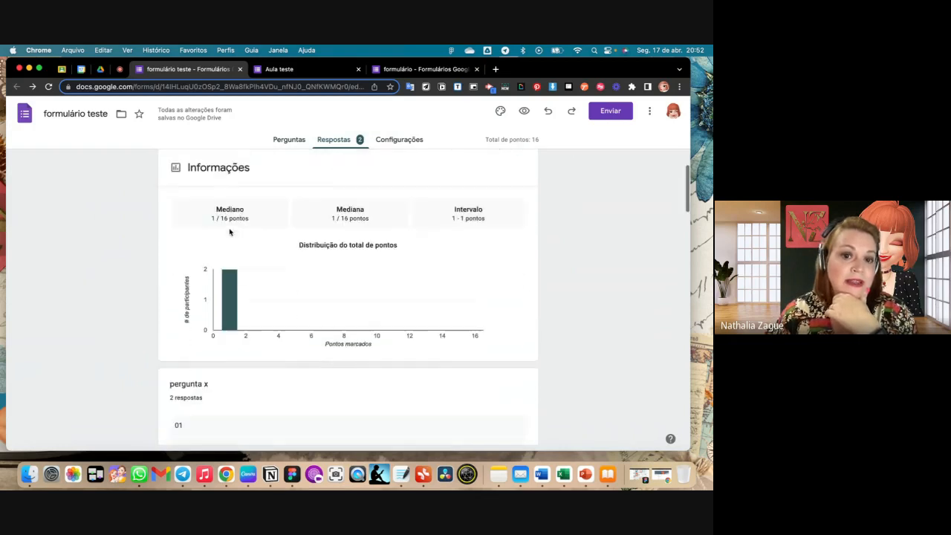
{"action": "scroll", "coordinate": [286, 308], "scroll_direction": "down", "scroll_amount": 5}
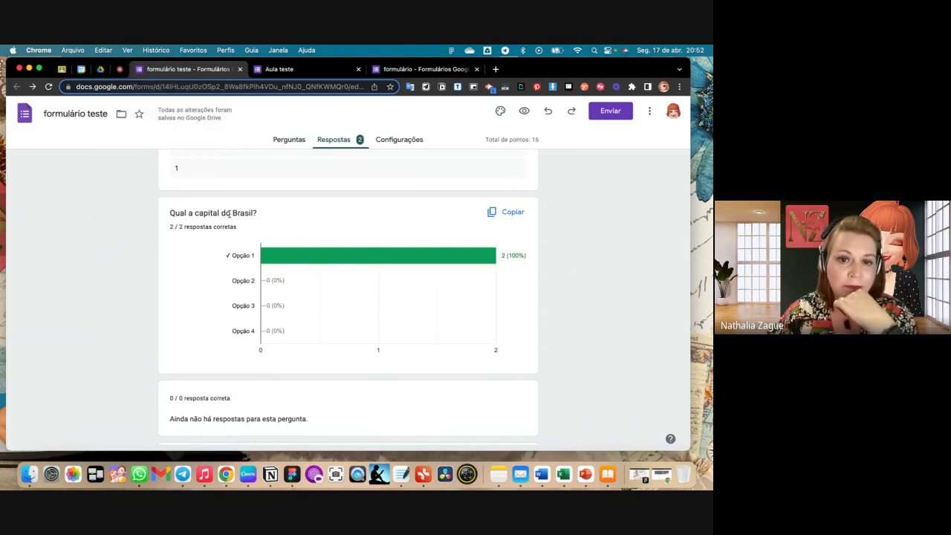
- Check the Google Meet call, then close the "Aula teste" form page and return to the "formulário teste" responses
{"action": "left_click", "coordinate": [120, 69]}
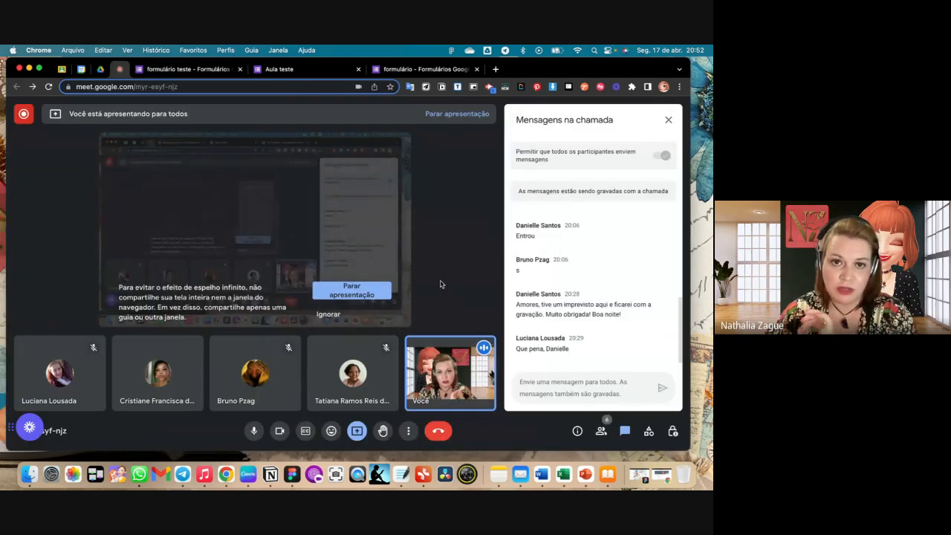
{"action": "left_click", "coordinate": [295, 74]}
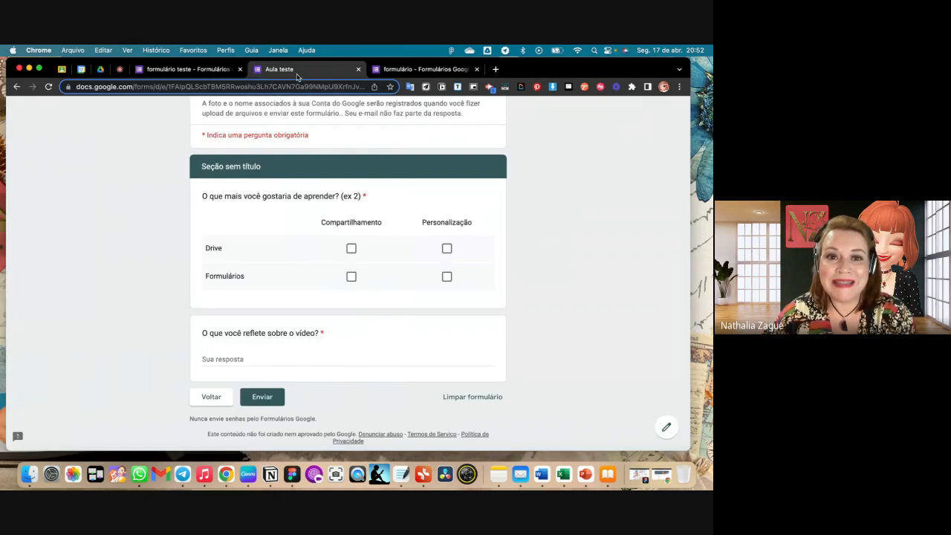
{"action": "scroll", "coordinate": [349, 186], "scroll_direction": "up", "scroll_amount": 10}
{"action": "left_click", "coordinate": [358, 69]}
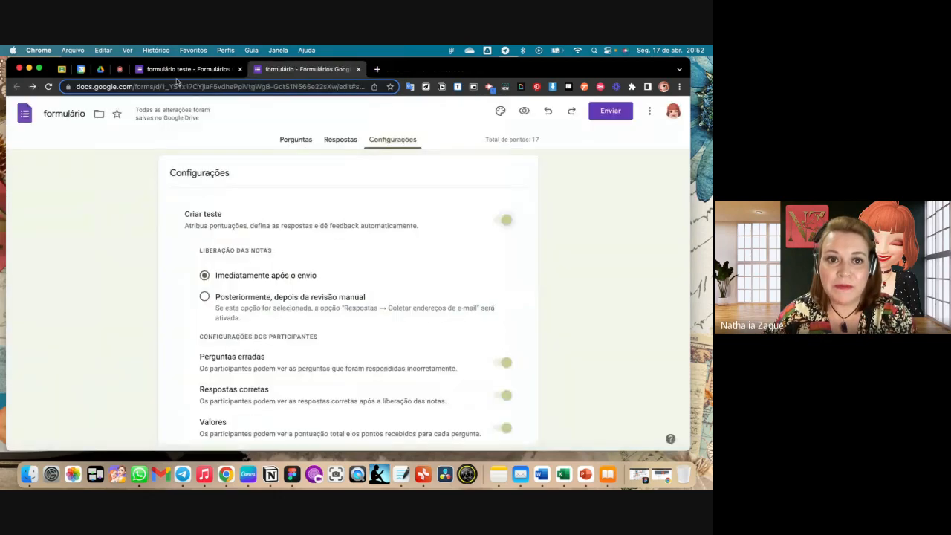
{"action": "left_click", "coordinate": [177, 70]}
{"action": "scroll", "coordinate": [395, 216], "scroll_direction": "up", "scroll_amount": 6}
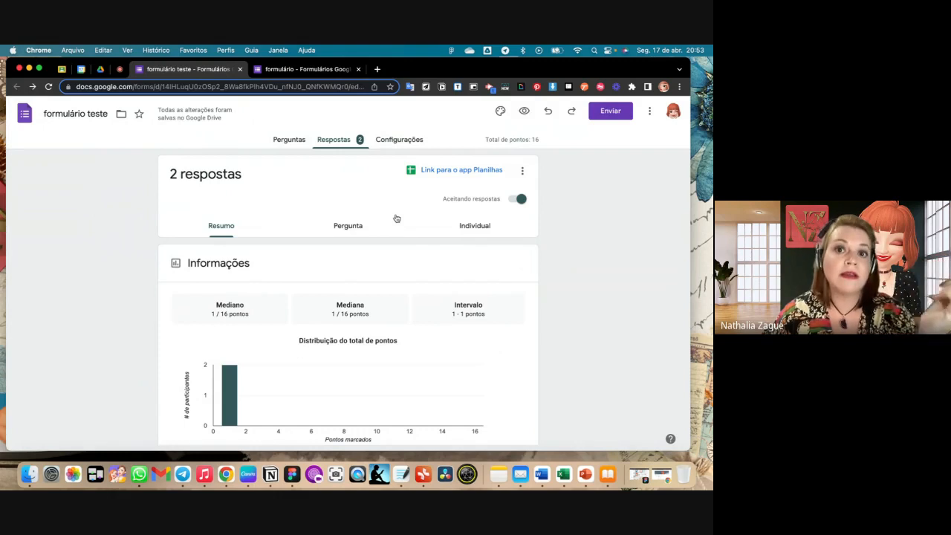
- Open the settings of "formulário teste" and examine the quiz, default score, response collection and file upload options
{"action": "left_click", "coordinate": [403, 143]}
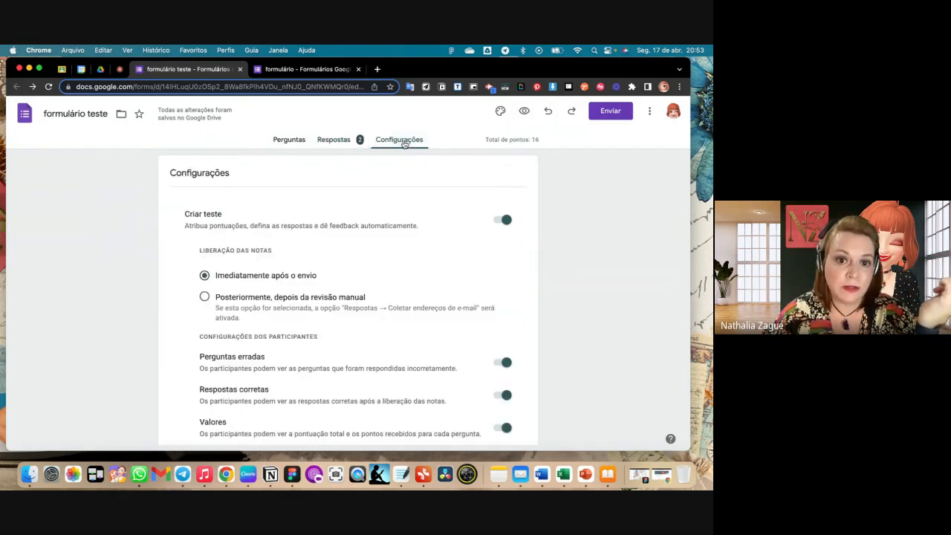
{"action": "scroll", "coordinate": [414, 244], "scroll_direction": "down", "scroll_amount": 5}
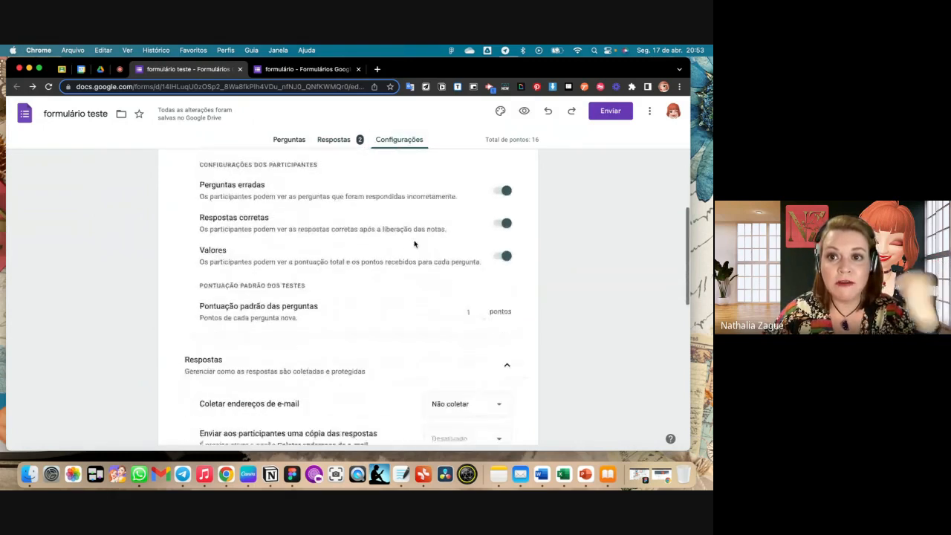
{"action": "scroll", "coordinate": [413, 243], "scroll_direction": "down", "scroll_amount": 1}
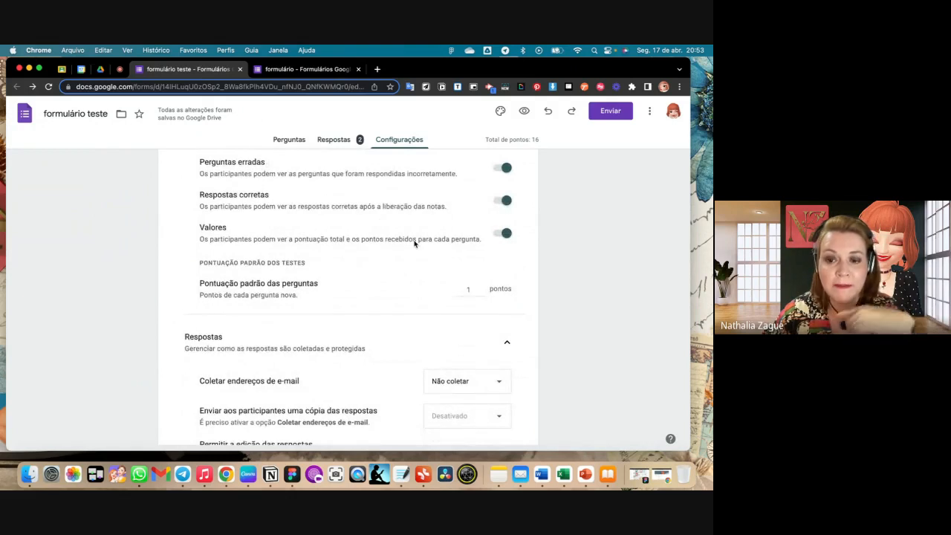
{"action": "scroll", "coordinate": [414, 244], "scroll_direction": "down", "scroll_amount": 4}
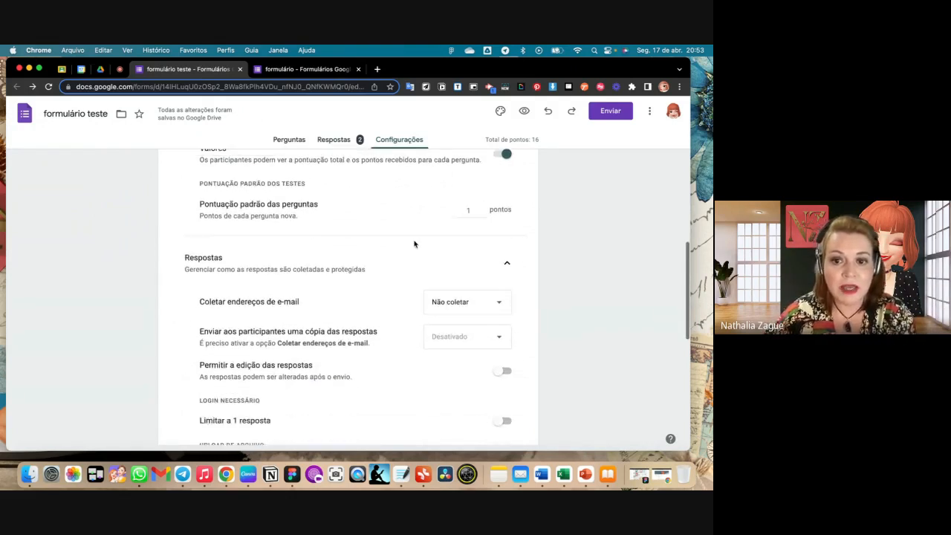
{"action": "scroll", "coordinate": [414, 244], "scroll_direction": "down", "scroll_amount": 2}
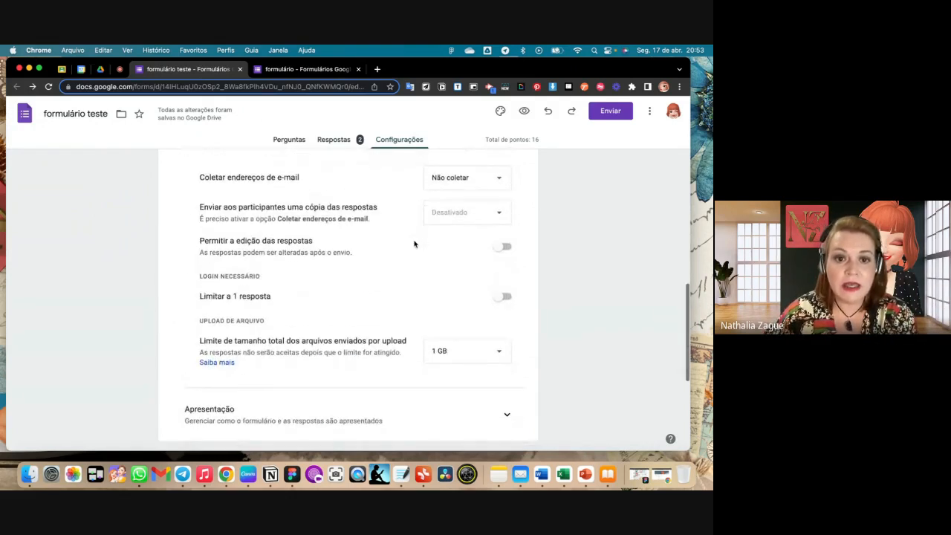
{"action": "scroll", "coordinate": [413, 244], "scroll_direction": "up", "scroll_amount": 3}
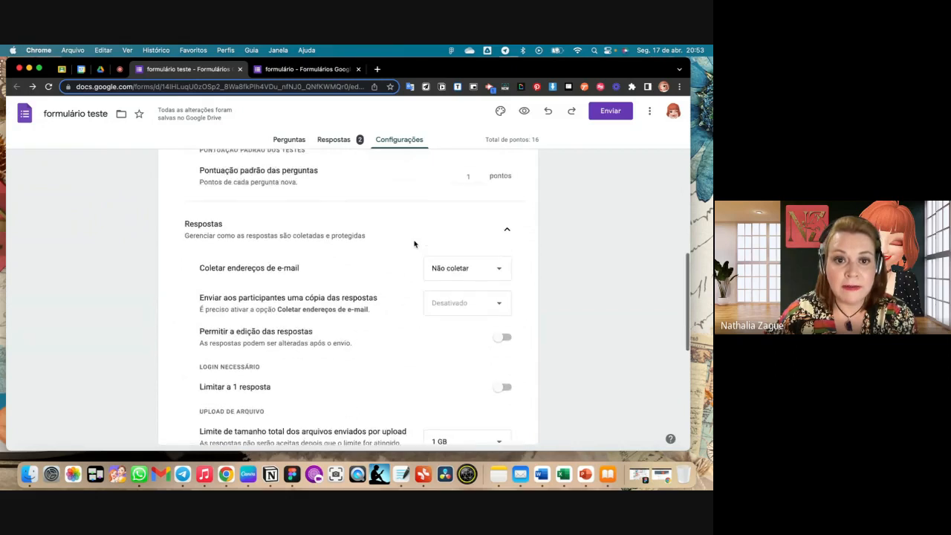
{"action": "scroll", "coordinate": [414, 244], "scroll_direction": "down", "scroll_amount": 6}
{"action": "scroll", "coordinate": [414, 243], "scroll_direction": "down", "scroll_amount": 1}
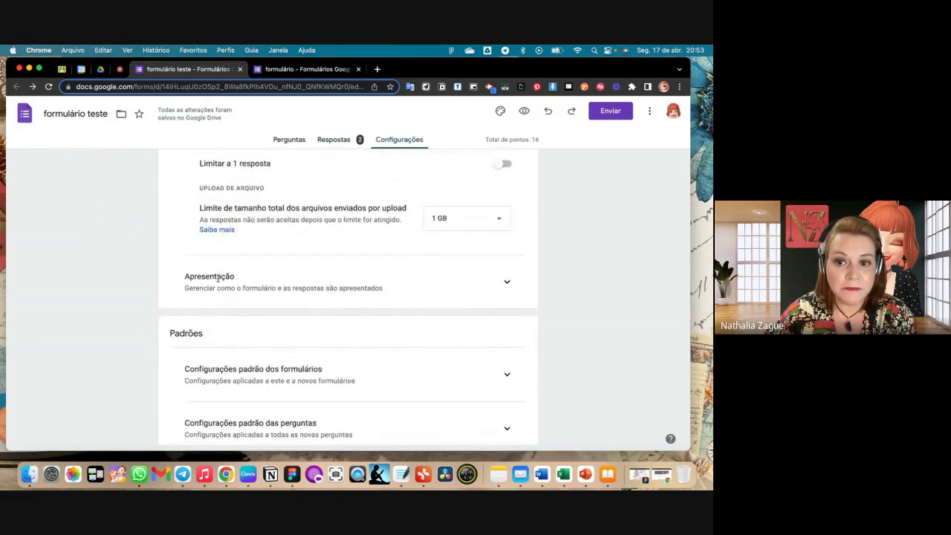
- In the form's presentation settings, write "Você tem tal traço de caráter" as the confirmation message, followed by a line break
{"action": "scroll", "coordinate": [511, 285], "scroll_direction": "down", "scroll_amount": 2}
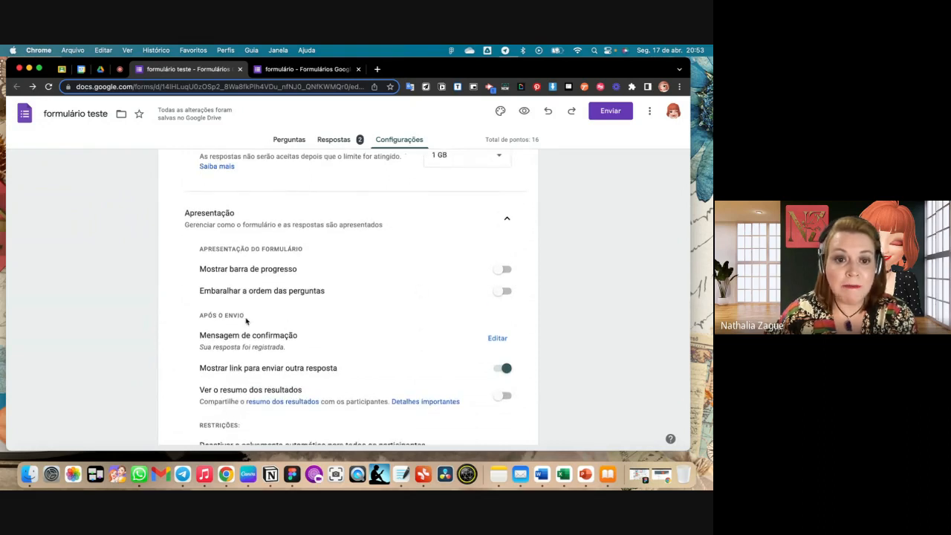
{"action": "scroll", "coordinate": [236, 315], "scroll_direction": "down", "scroll_amount": 2}
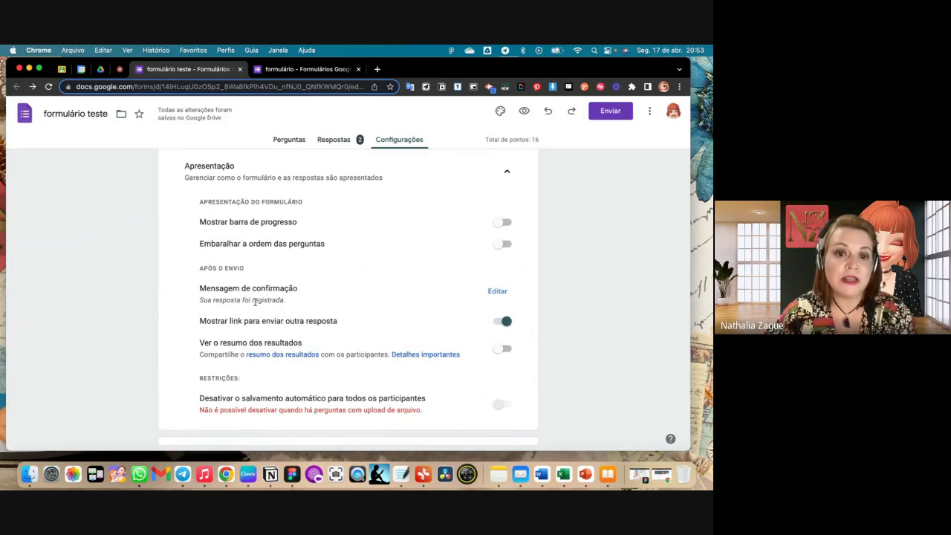
{"action": "left_click", "coordinate": [495, 291]}
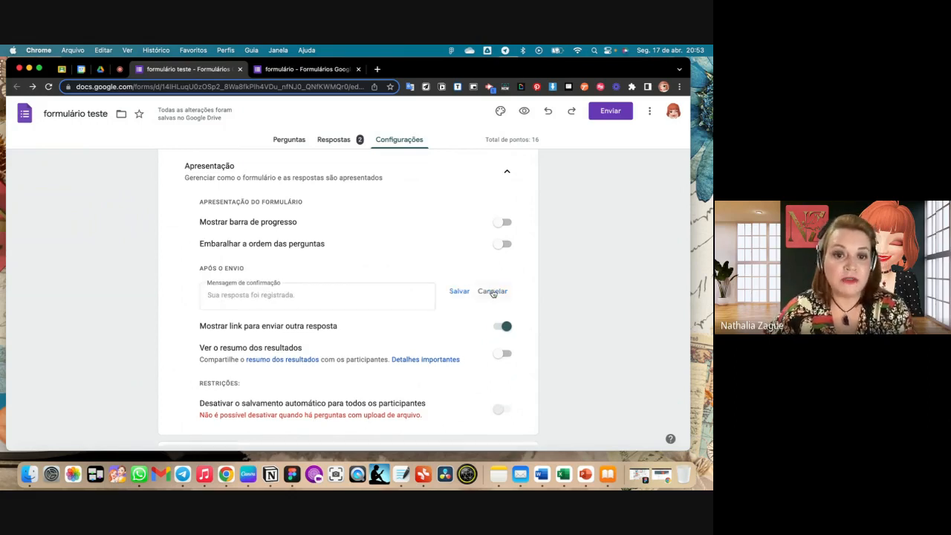
{"action": "left_click", "coordinate": [301, 293]}
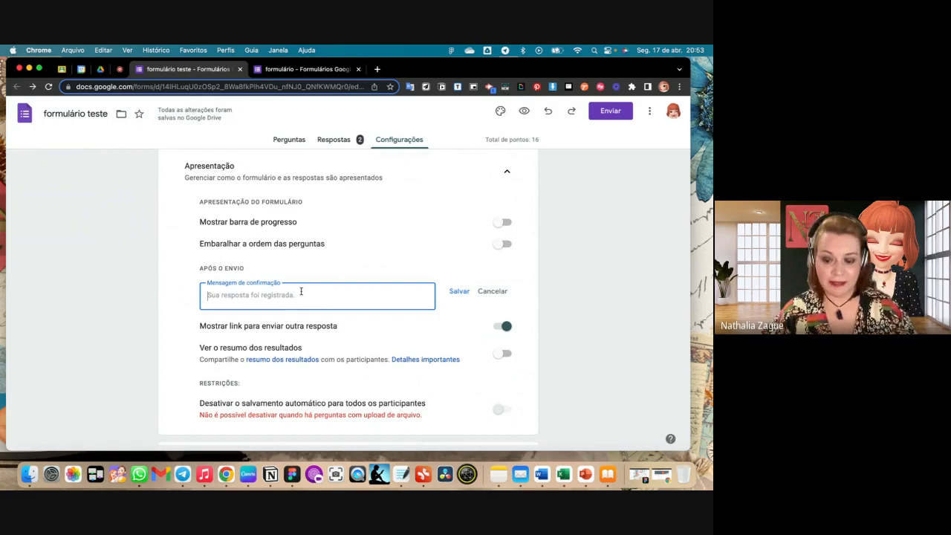
{"action": "type", "text": "Você tem t"}
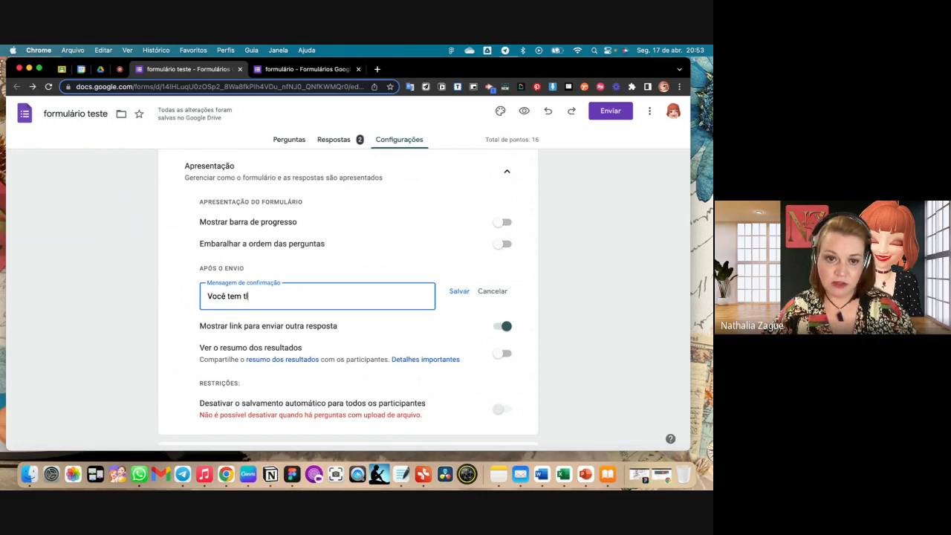
{"action": "type", "text": "a"}
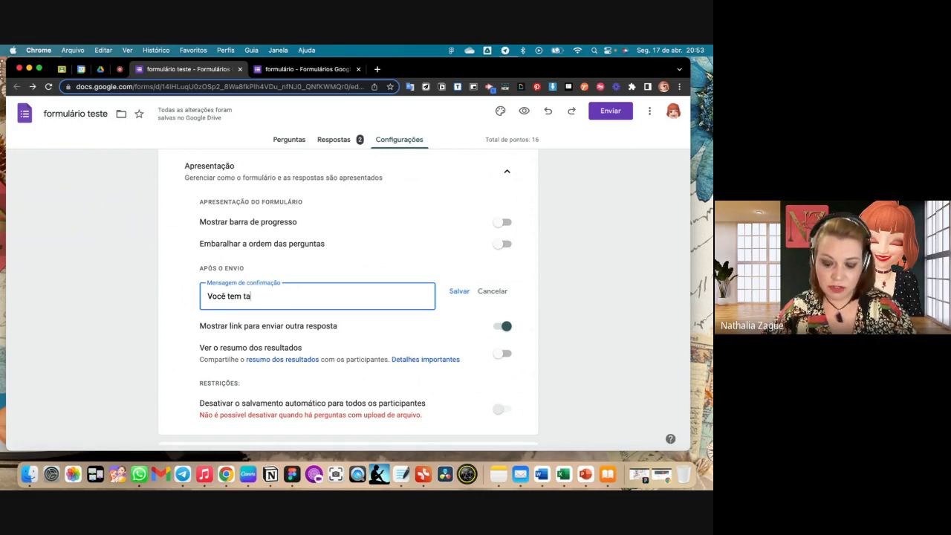
{"action": "type", "text": "l traço"}
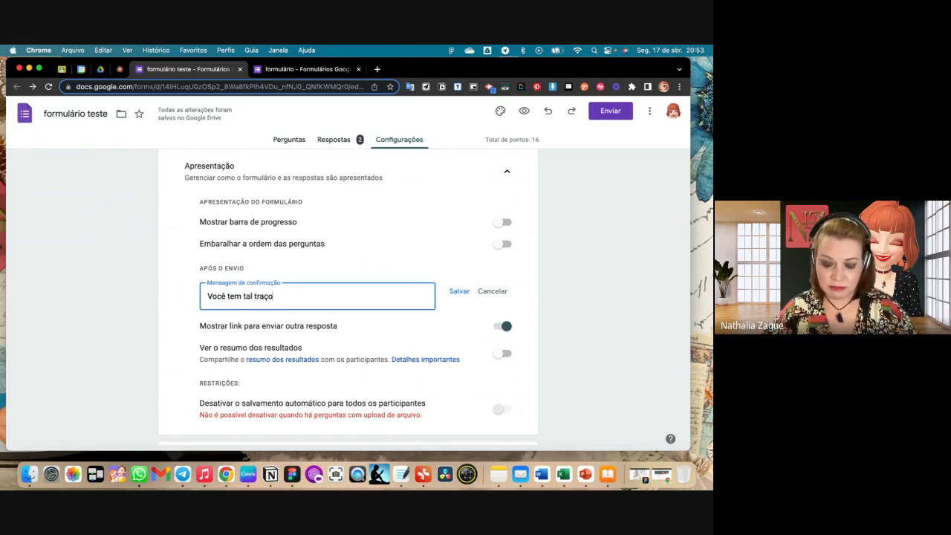
{"action": "type", "text": " de caráter"}
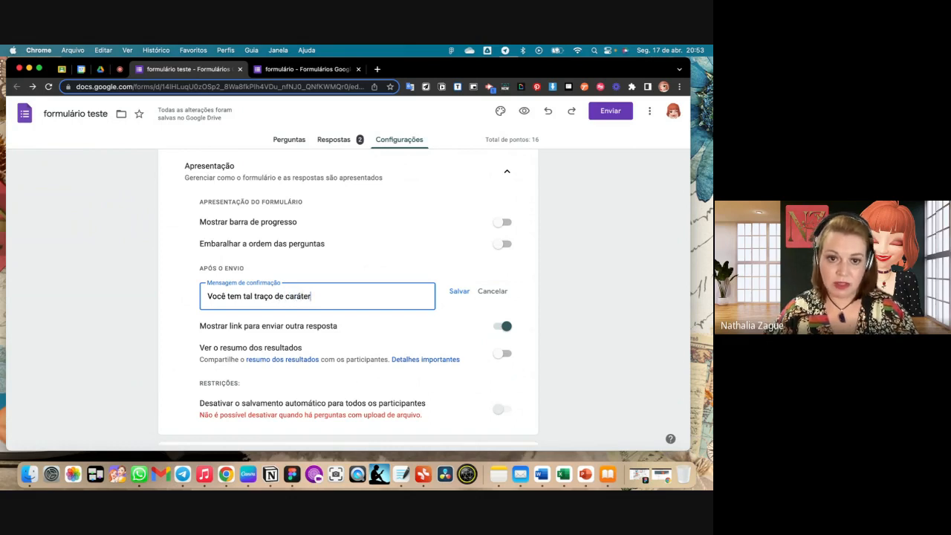
{"action": "key", "text": "Return"}
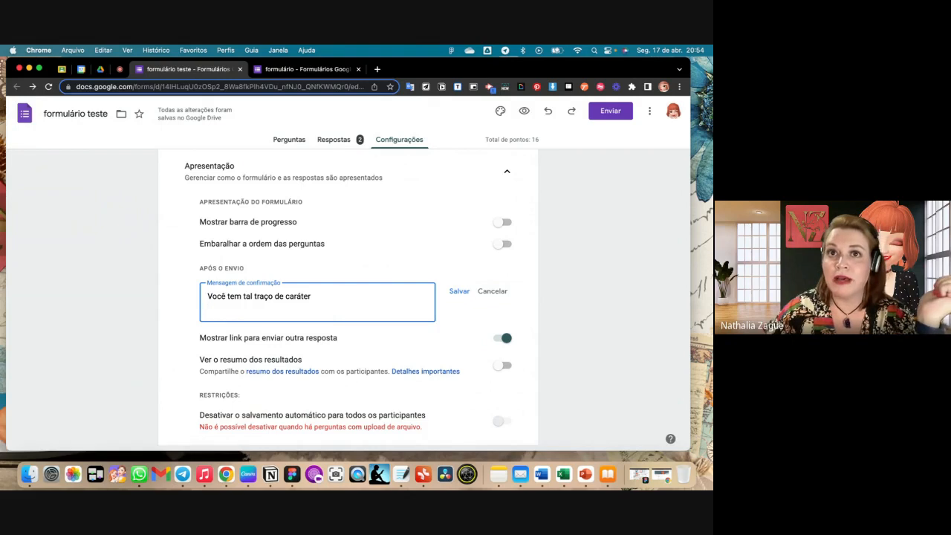
- Move the Google Formulários workshop feedback form into the current browser window and submit its completed response
{"action": "left_click_drag", "start_coordinate": [710, 266], "coordinate": [394, 75]}
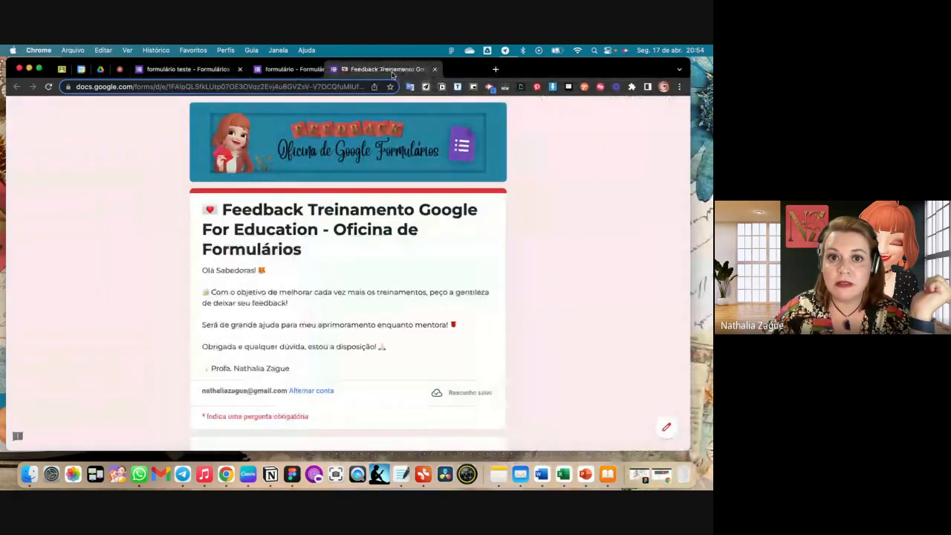
{"action": "scroll", "coordinate": [413, 351], "scroll_direction": "down", "scroll_amount": 2}
{"action": "scroll", "coordinate": [413, 351], "scroll_direction": "down", "scroll_amount": 20}
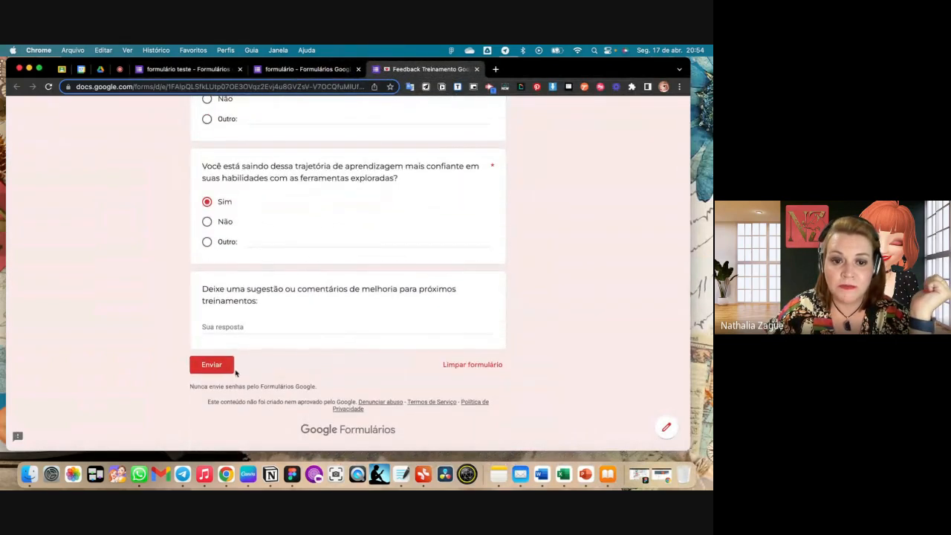
{"action": "left_click", "coordinate": [221, 368]}
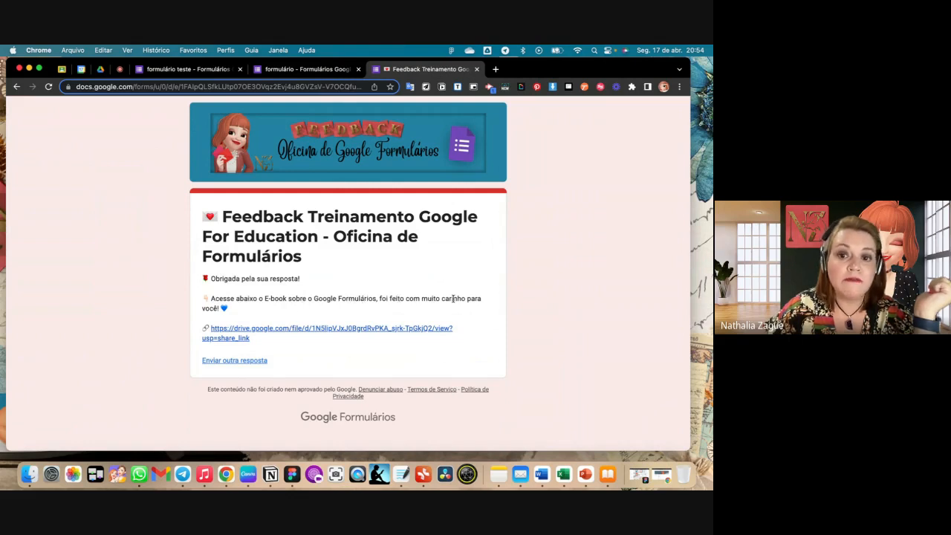
- Look through the first pages of the linked "Ebook Formulários.pdf", close it and return to the "formulário teste" settings
{"action": "left_click", "coordinate": [301, 331]}
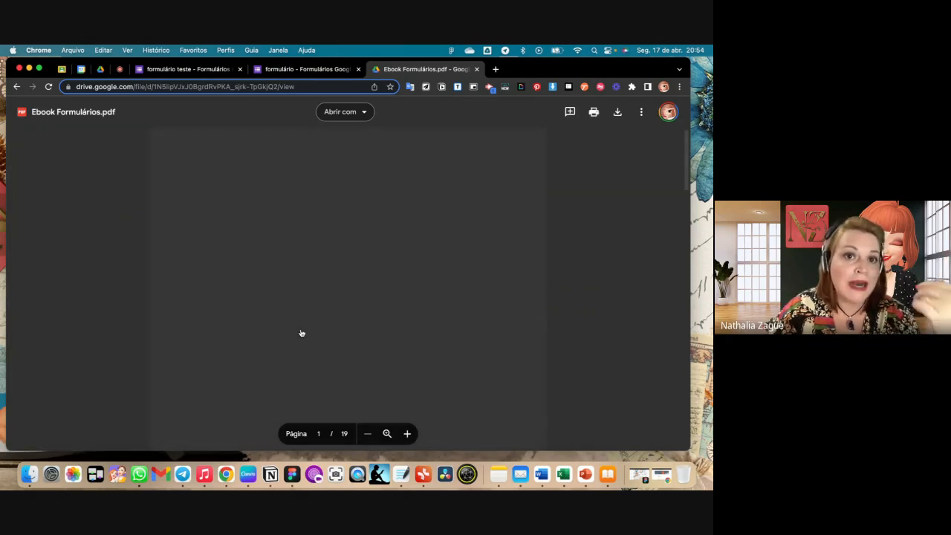
{"action": "scroll", "coordinate": [301, 333], "scroll_direction": "down", "scroll_amount": 10}
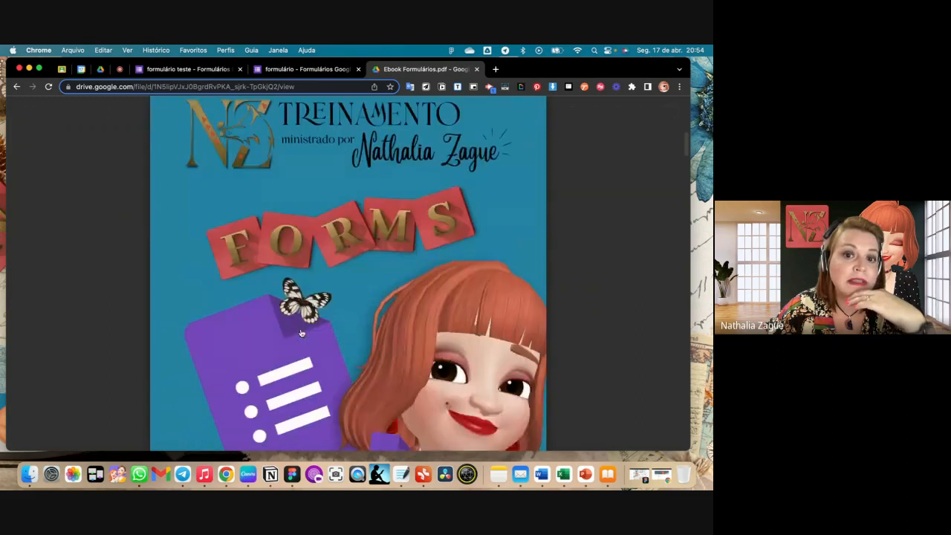
{"action": "scroll", "coordinate": [301, 333], "scroll_direction": "down", "scroll_amount": 12}
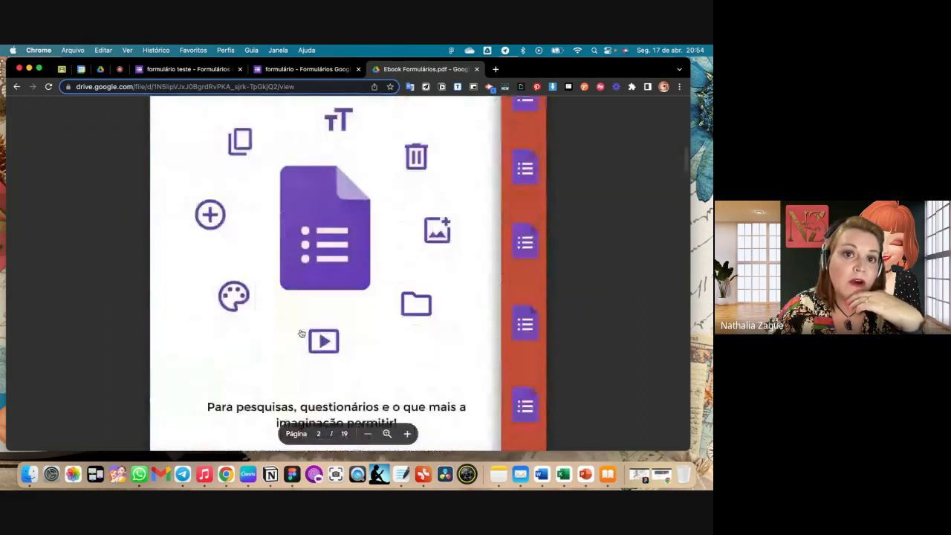
{"action": "scroll", "coordinate": [301, 333], "scroll_direction": "down", "scroll_amount": 3}
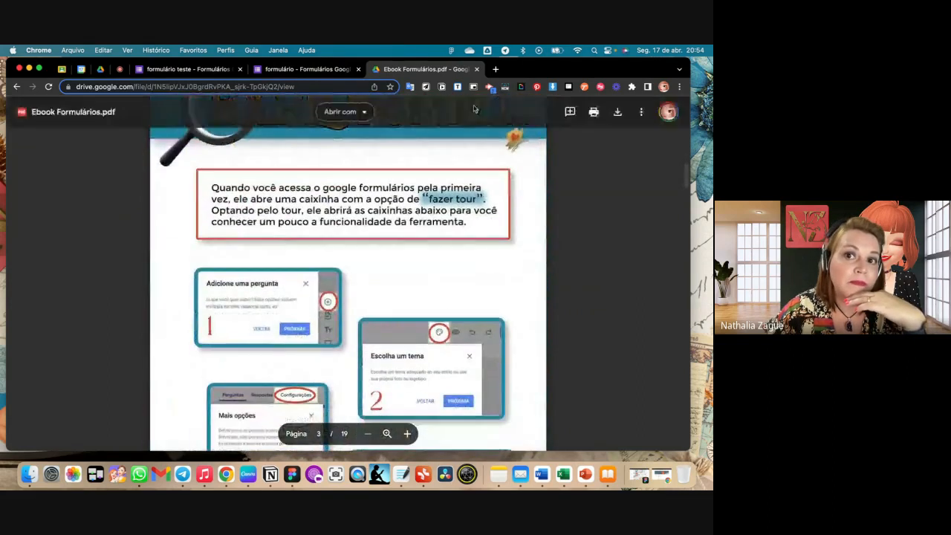
{"action": "left_click", "coordinate": [476, 69]}
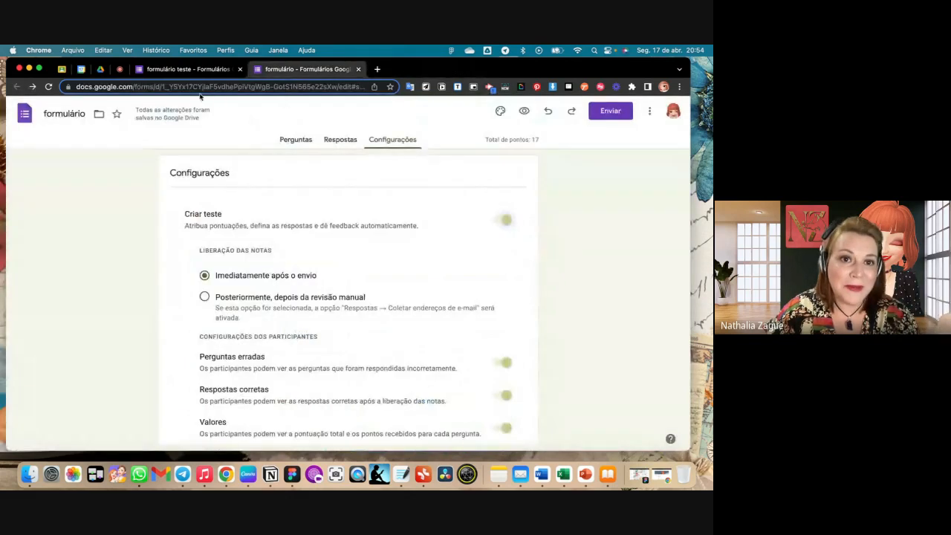
{"action": "left_click", "coordinate": [150, 73]}
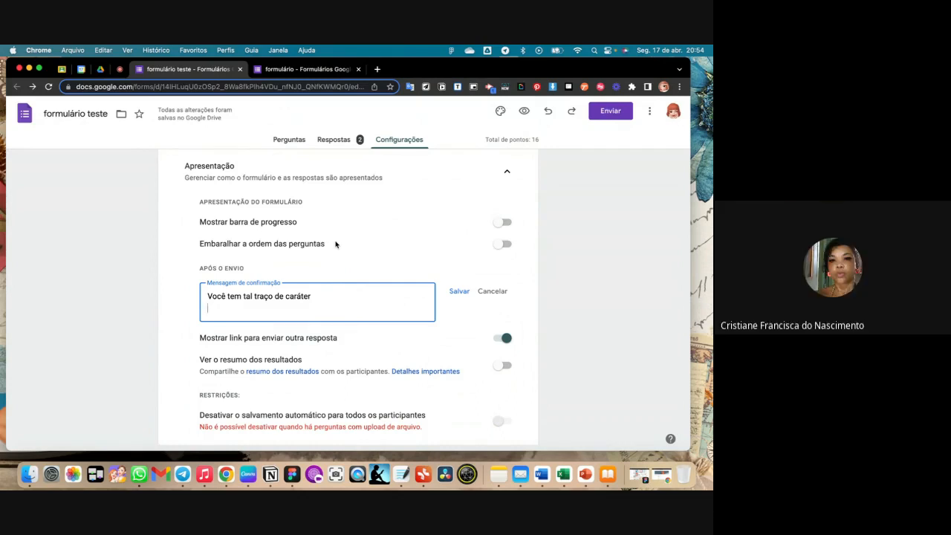
- Save the new confirmation message and return to the questions of "formulário teste"
{"action": "left_click", "coordinate": [456, 296]}
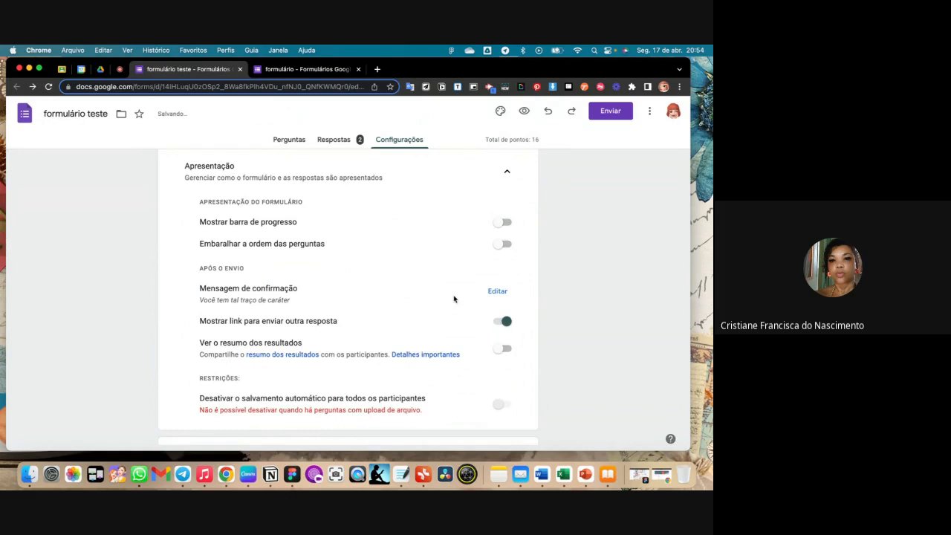
{"action": "scroll", "coordinate": [454, 299], "scroll_direction": "up", "scroll_amount": 5}
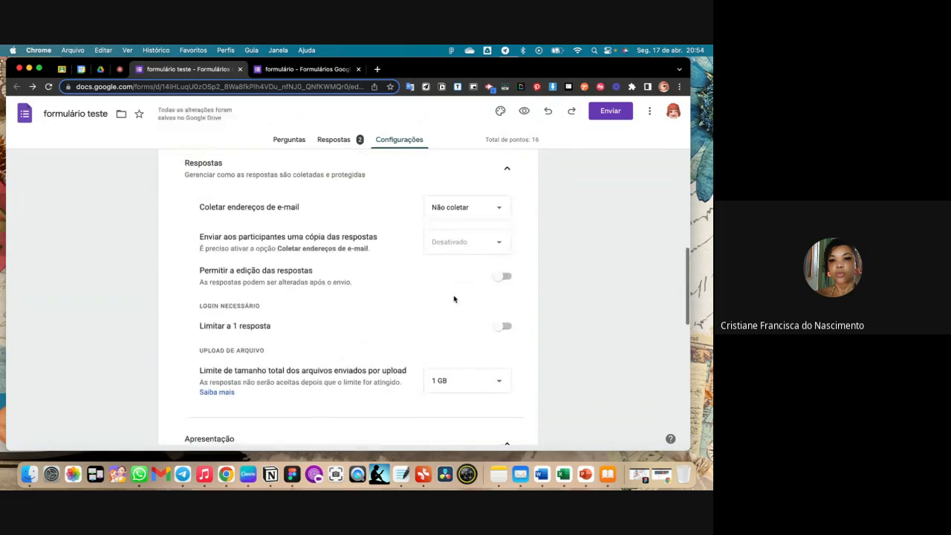
{"action": "left_click", "coordinate": [294, 141]}
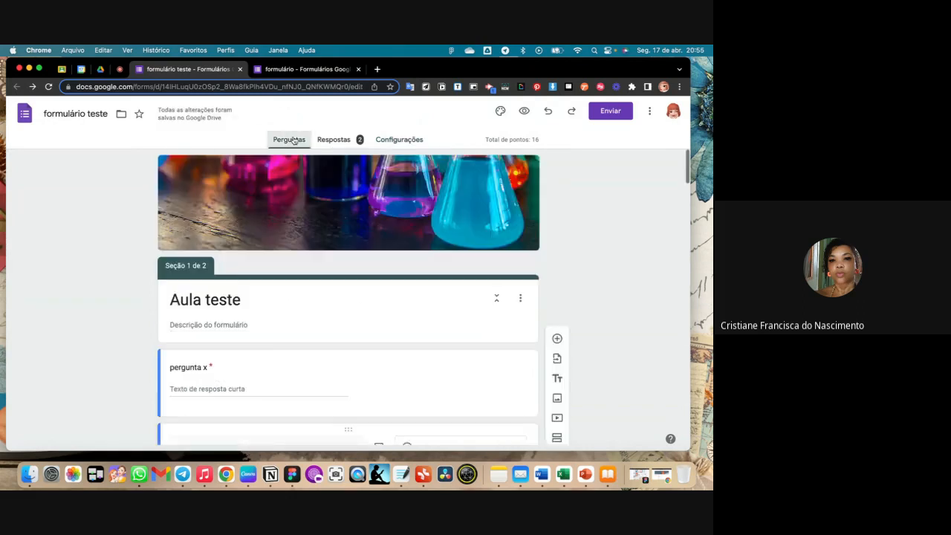
- Check the extra options of the "Qual a capital do Brasil?" question and the form's quiz settings, and return to the questions
{"action": "scroll", "coordinate": [354, 250], "scroll_direction": "down", "scroll_amount": 5}
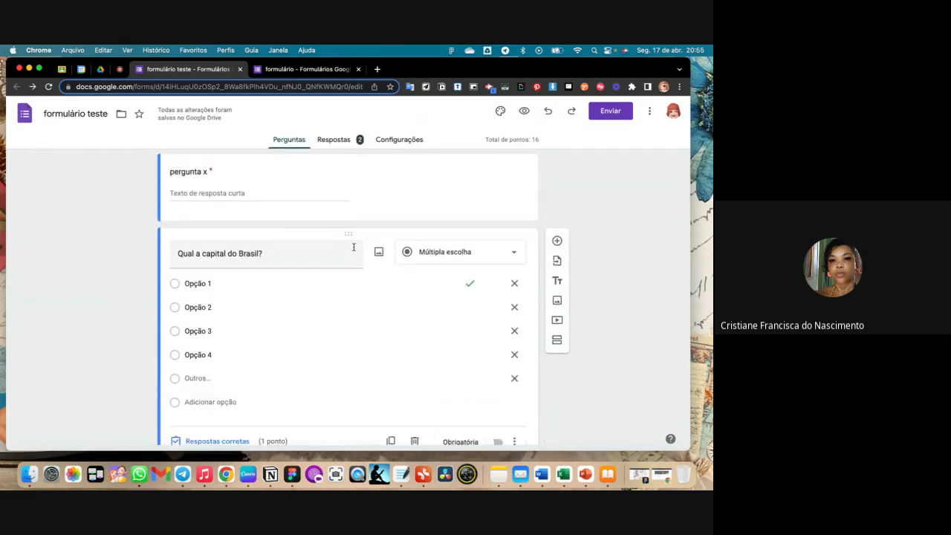
{"action": "scroll", "coordinate": [354, 248], "scroll_direction": "down", "scroll_amount": 3}
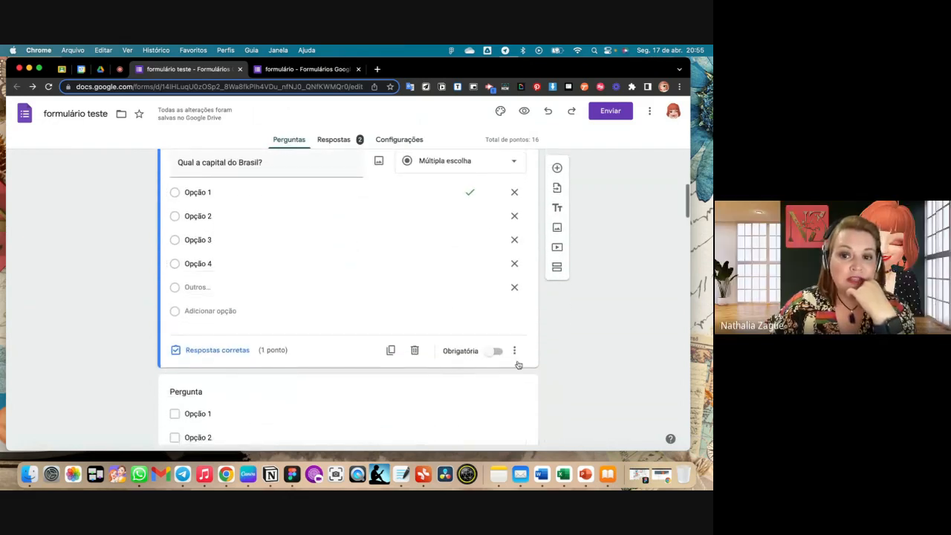
{"action": "left_click", "coordinate": [516, 355]}
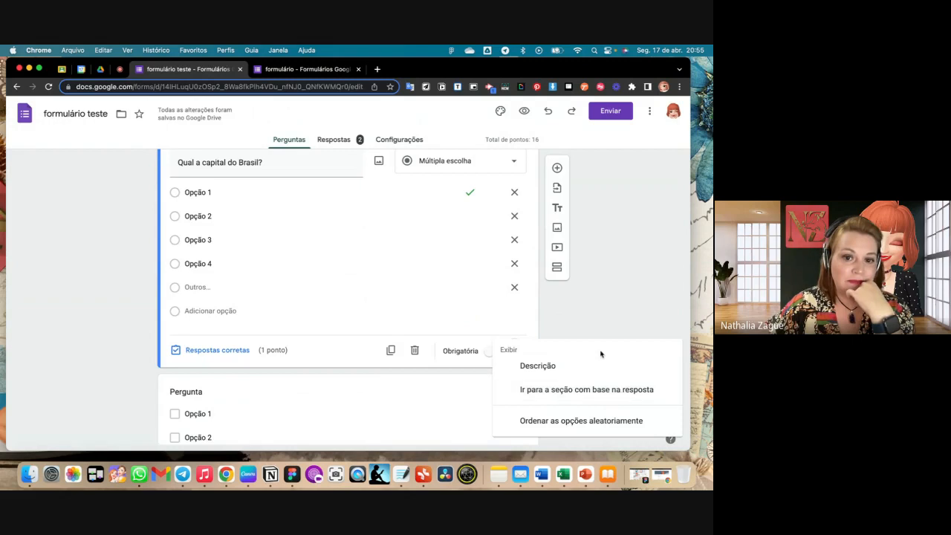
{"action": "scroll", "coordinate": [616, 345], "scroll_direction": "down", "scroll_amount": 1}
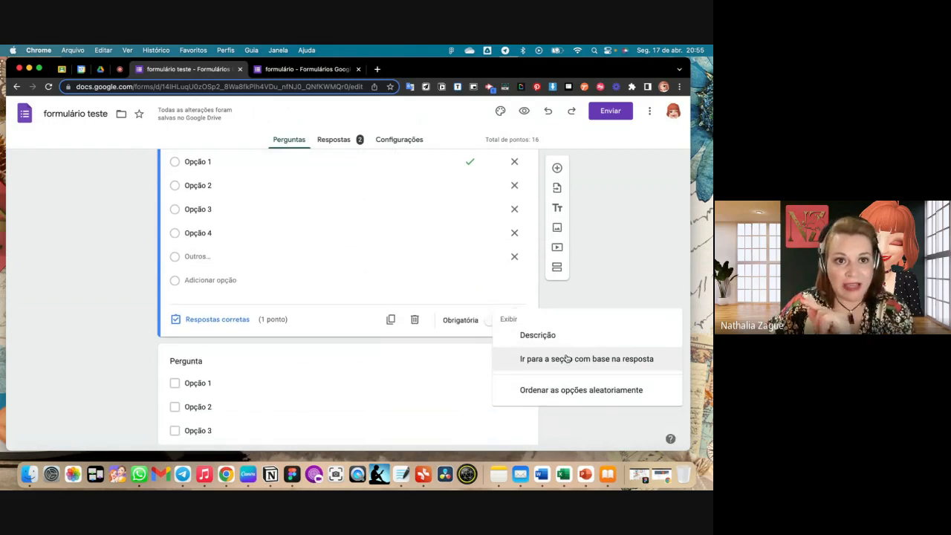
{"action": "left_click", "coordinate": [444, 232]}
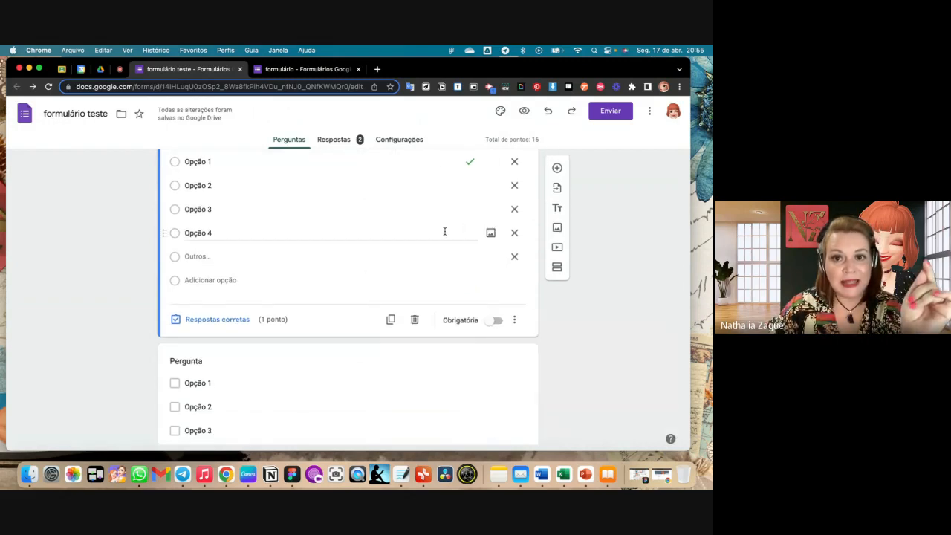
{"action": "left_click", "coordinate": [401, 141]}
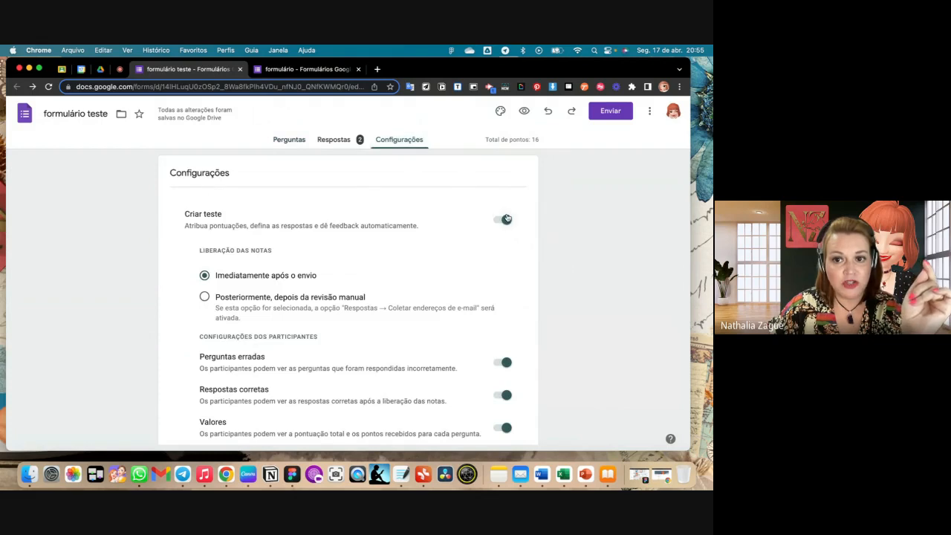
{"action": "left_click", "coordinate": [302, 143]}
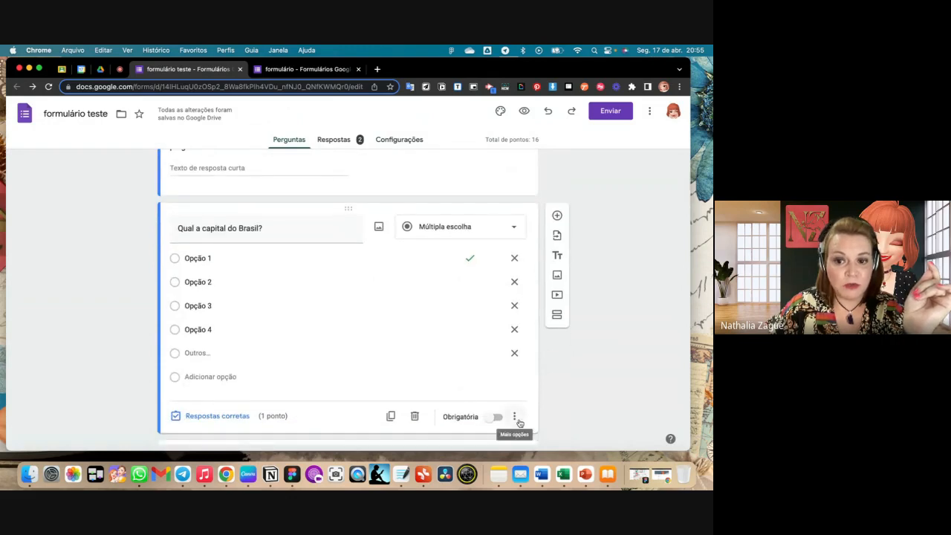
- Enable going to a section based on the answer for "Qual a capital do Brasil?" and view the destination choices for Opção 1
{"action": "scroll", "coordinate": [519, 423], "scroll_direction": "down", "scroll_amount": 1}
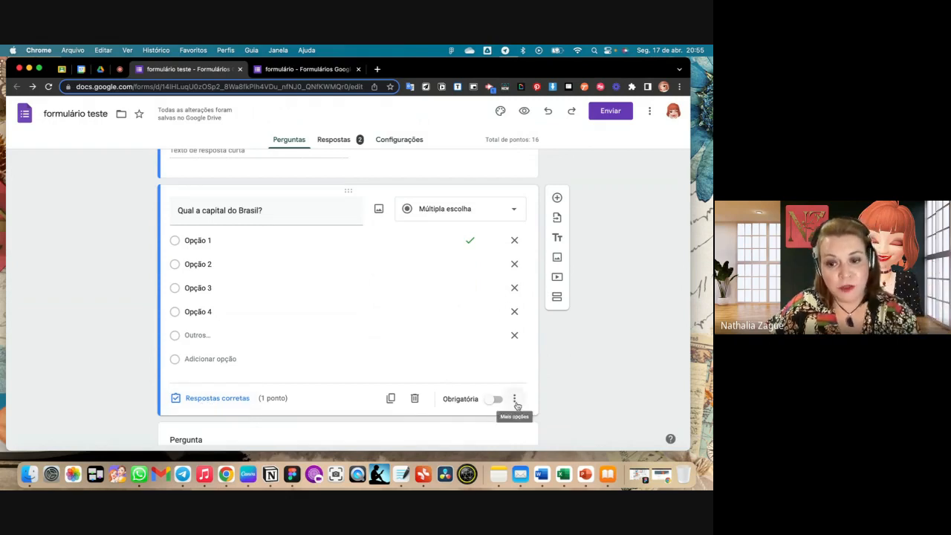
{"action": "left_click", "coordinate": [515, 402]}
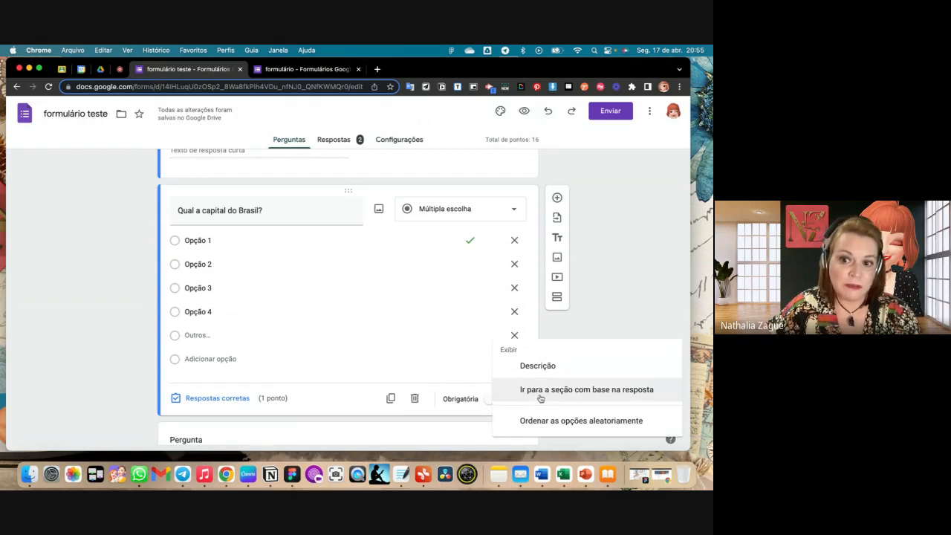
{"action": "left_click", "coordinate": [540, 389]}
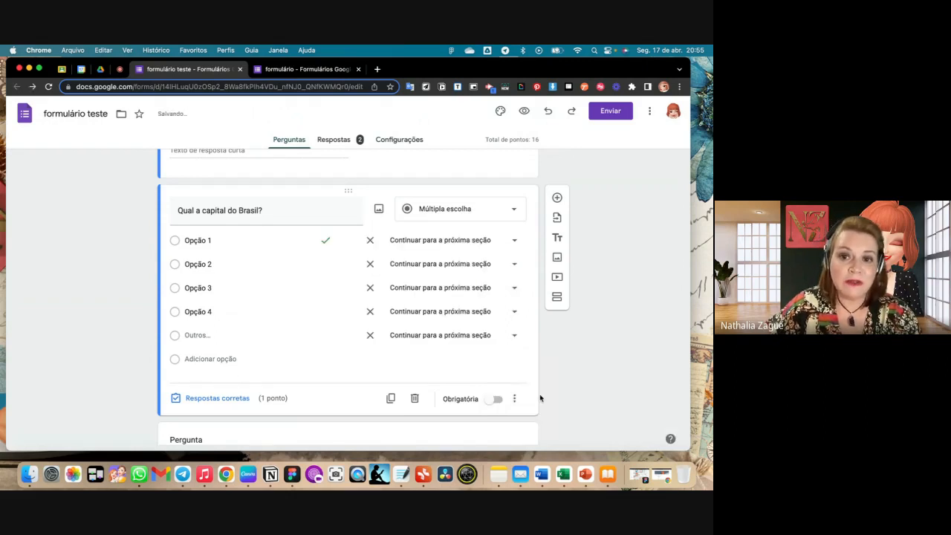
{"action": "left_click", "coordinate": [515, 240]}
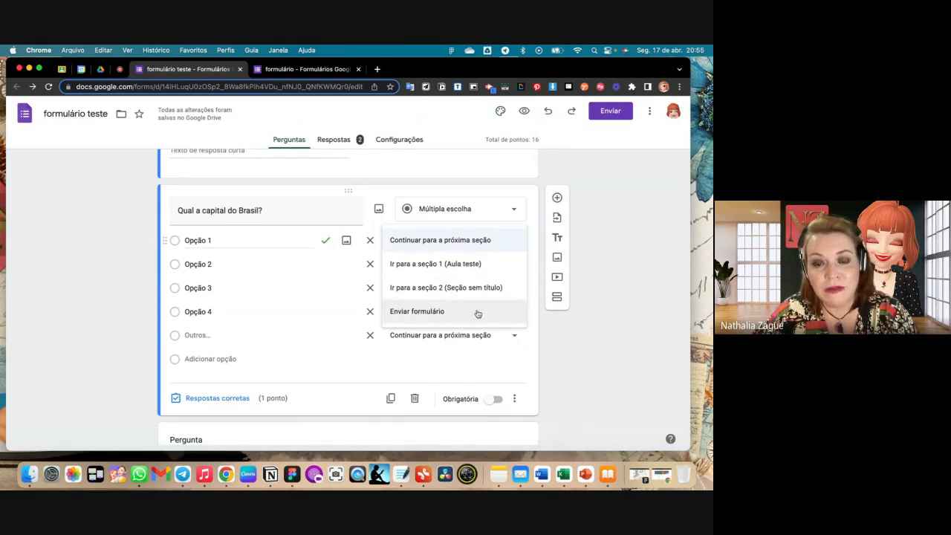
{"action": "left_click", "coordinate": [246, 274]}
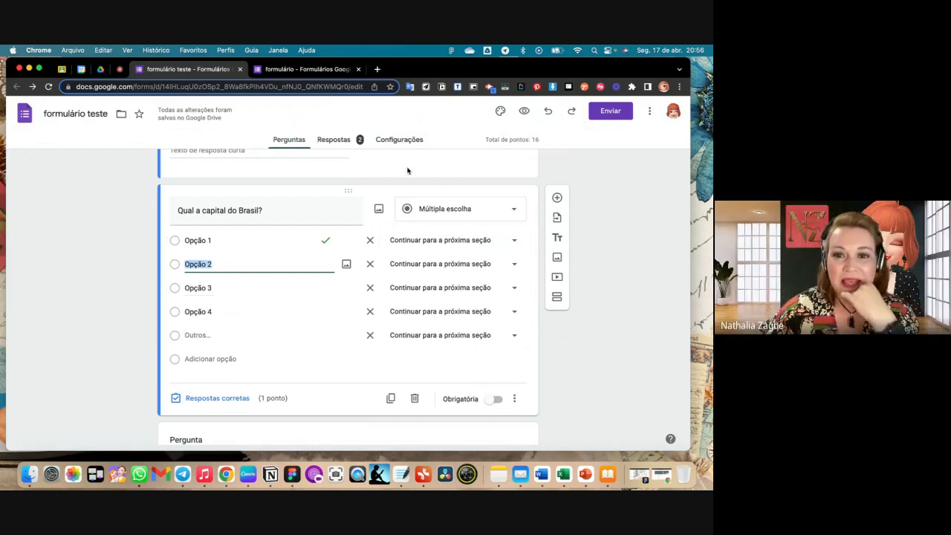
- Look through the form's quiz, response and presentation settings
{"action": "left_click", "coordinate": [399, 141]}
{"action": "scroll", "coordinate": [433, 309], "scroll_direction": "down", "scroll_amount": 5}
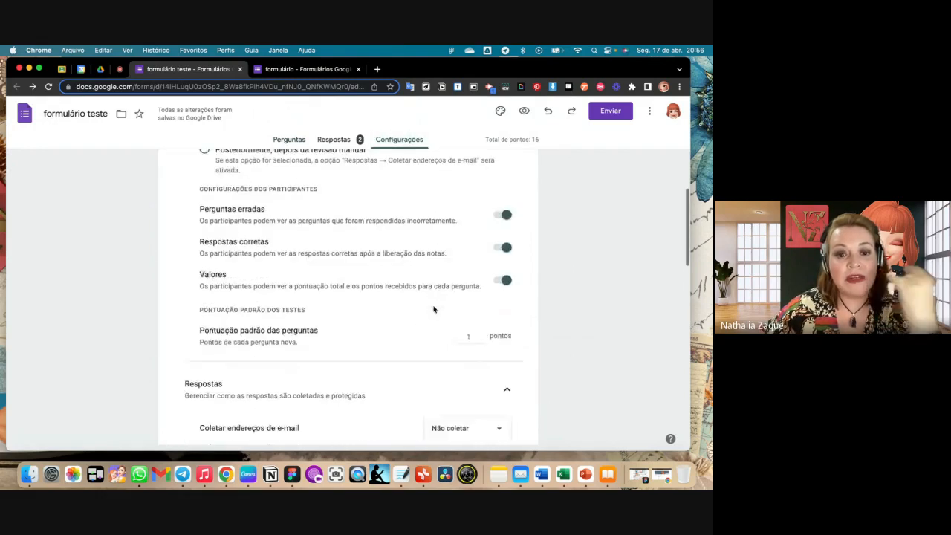
{"action": "scroll", "coordinate": [435, 308], "scroll_direction": "down", "scroll_amount": 4}
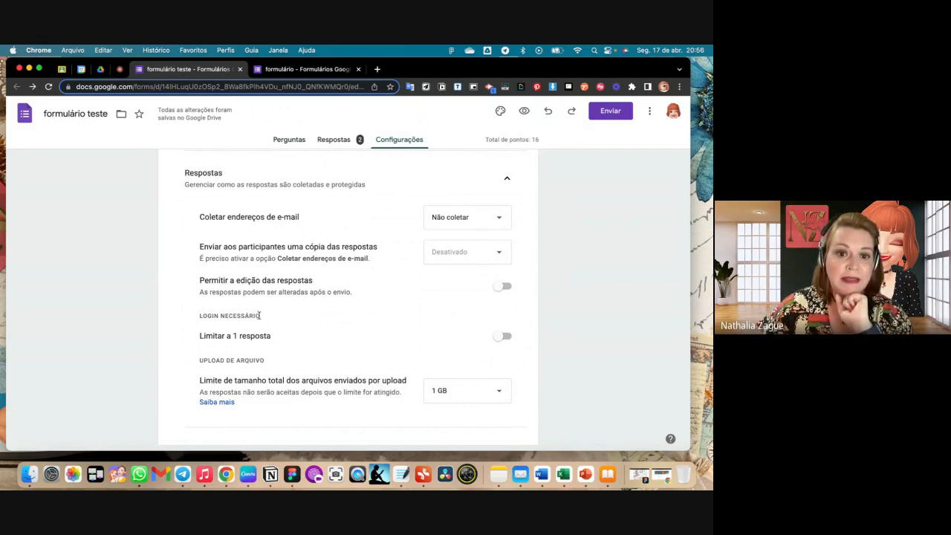
{"action": "scroll", "coordinate": [268, 318], "scroll_direction": "up", "scroll_amount": 3}
{"action": "scroll", "coordinate": [268, 318], "scroll_direction": "down", "scroll_amount": 10}
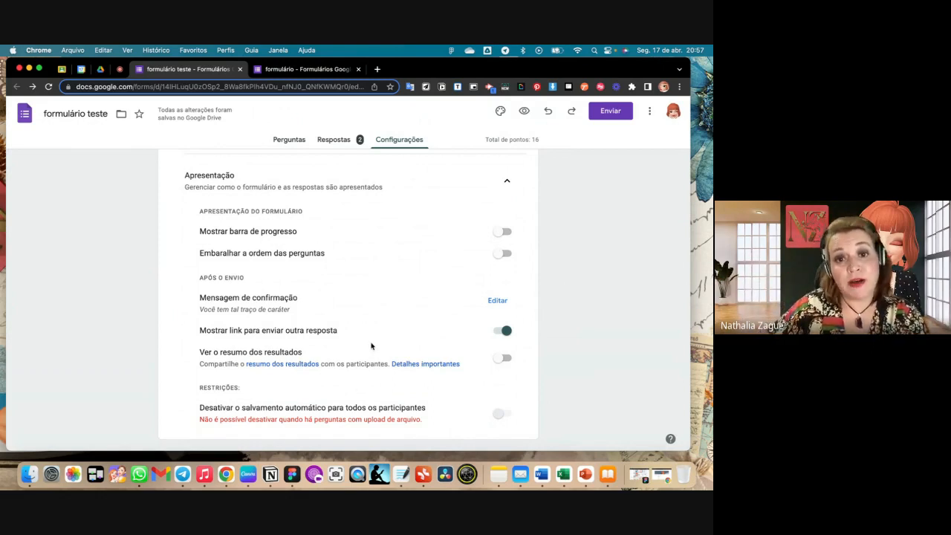
- Review the form's responses in the summary, per-question and individual views
{"action": "left_click", "coordinate": [352, 142]}
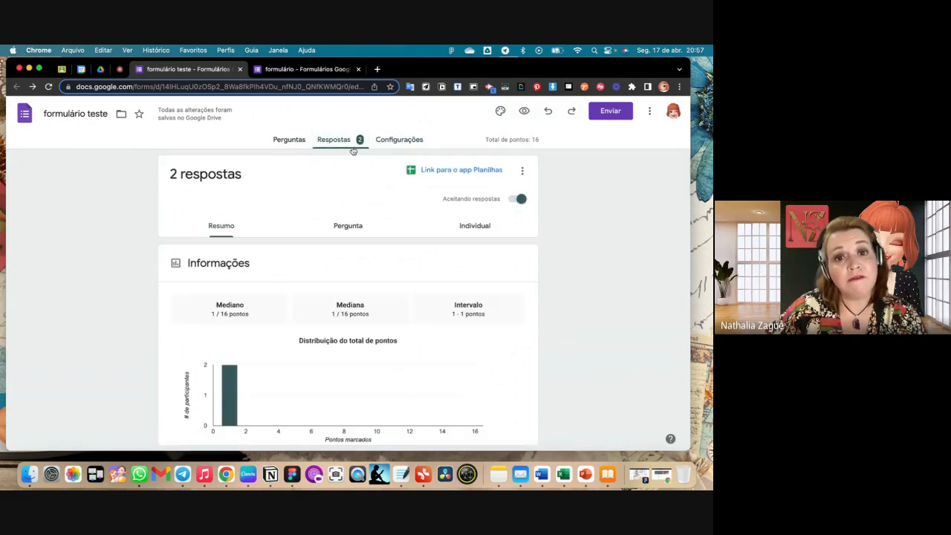
{"action": "left_click", "coordinate": [366, 229]}
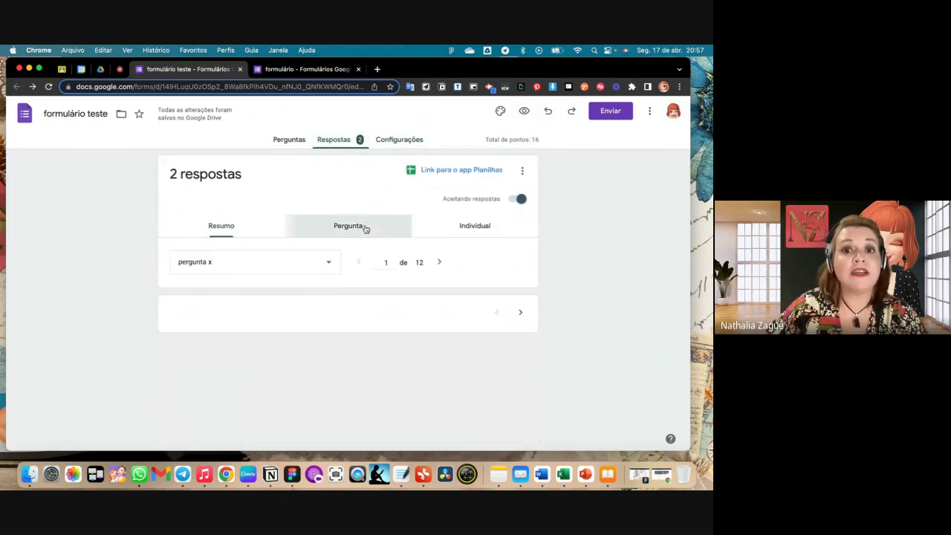
{"action": "left_click", "coordinate": [481, 223]}
{"action": "scroll", "coordinate": [257, 317], "scroll_direction": "down", "scroll_amount": 4}
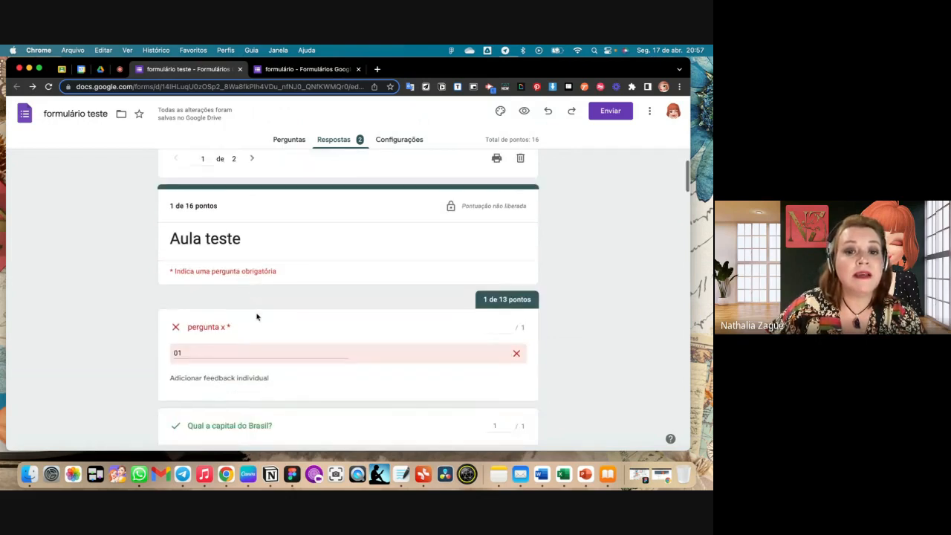
{"action": "scroll", "coordinate": [325, 384], "scroll_direction": "up", "scroll_amount": 4}
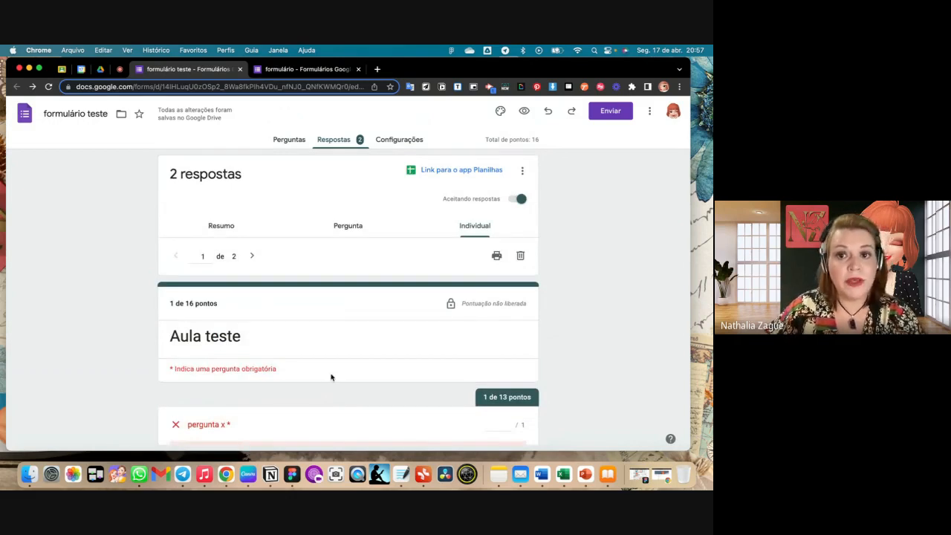
- Link the responses to a new spreadsheet named "formulário teste (respostas)", look across its columns and close it
{"action": "left_click", "coordinate": [453, 171]}
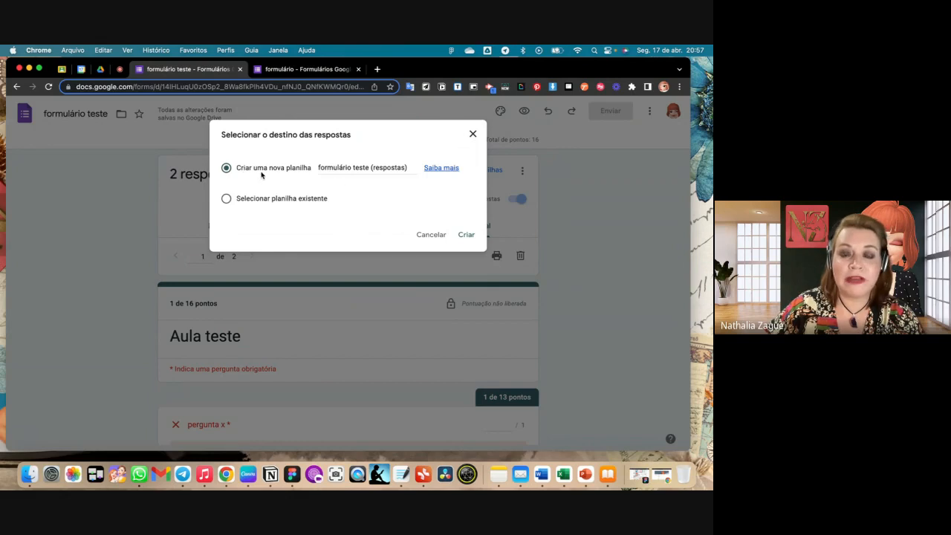
{"action": "left_click", "coordinate": [465, 234]}
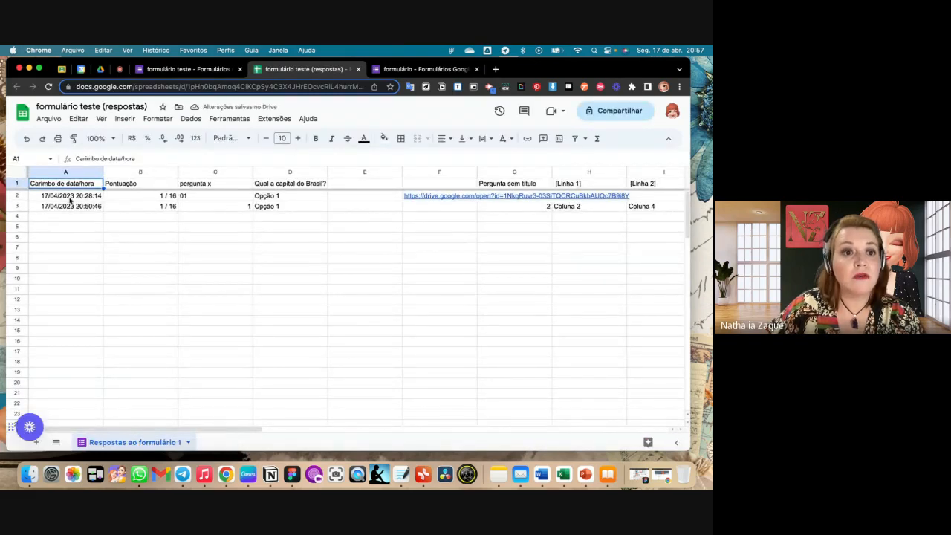
{"action": "scroll", "coordinate": [301, 214], "scroll_direction": "right", "scroll_amount": 10}
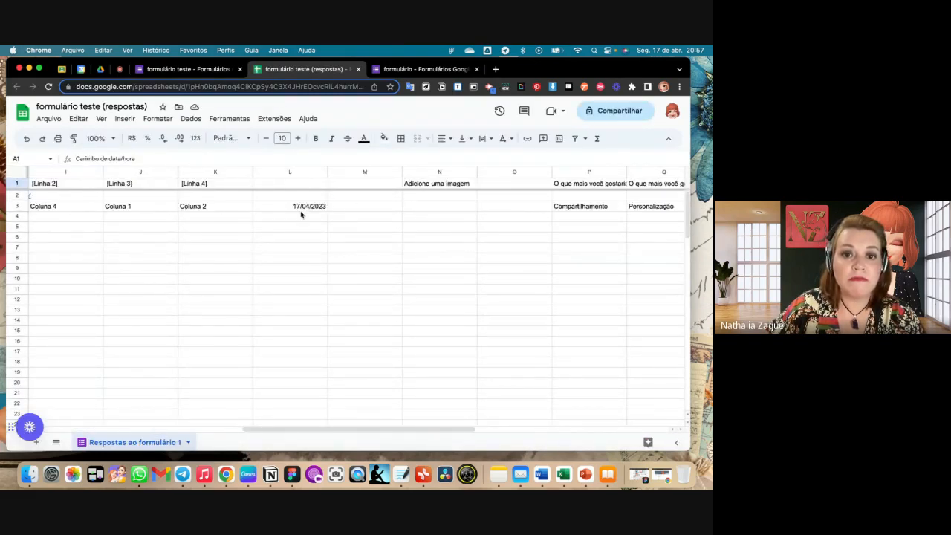
{"action": "scroll", "coordinate": [301, 215], "scroll_direction": "left", "scroll_amount": 10}
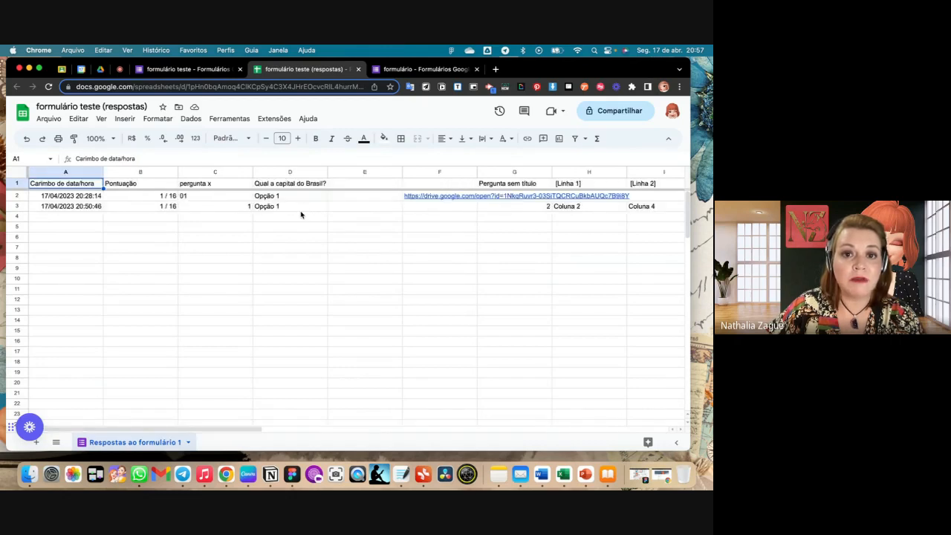
{"action": "scroll", "coordinate": [514, 206], "scroll_direction": "right", "scroll_amount": 15}
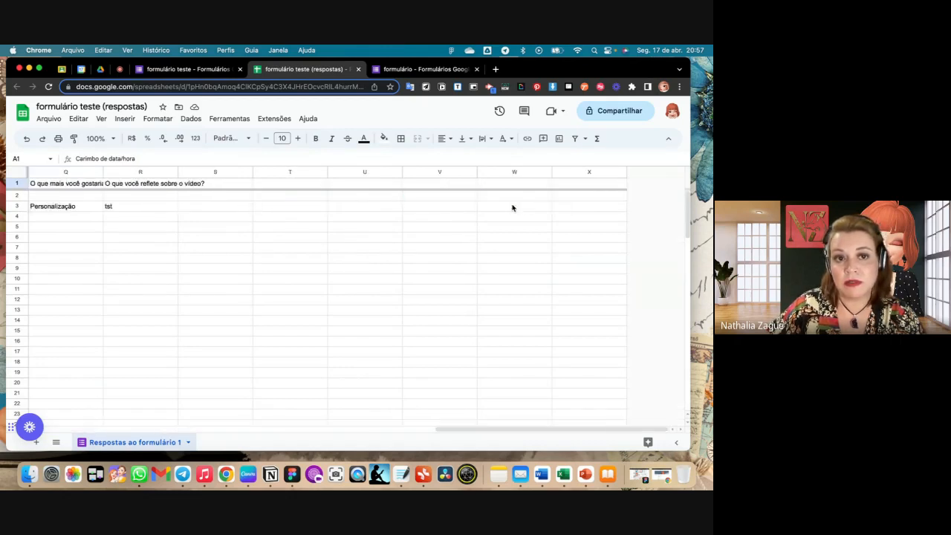
{"action": "scroll", "coordinate": [512, 208], "scroll_direction": "left", "scroll_amount": 15}
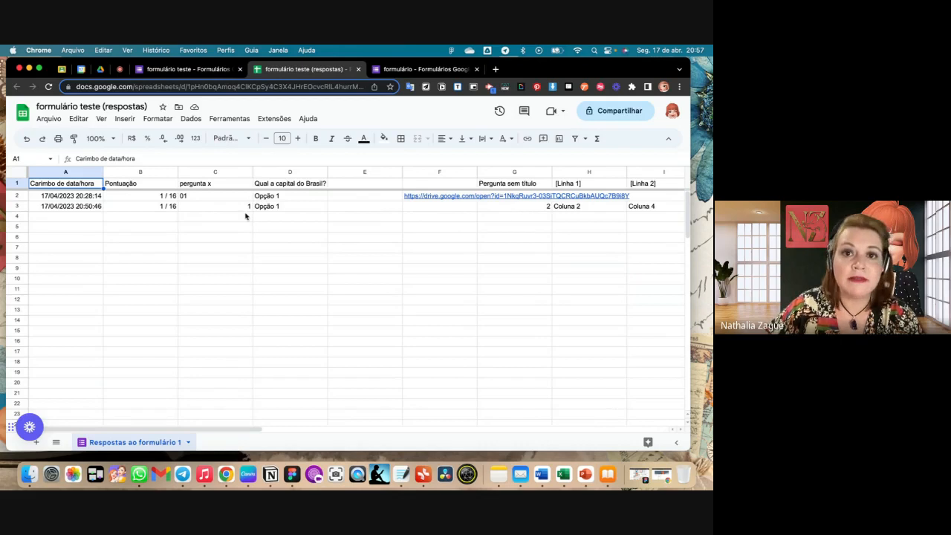
{"action": "left_click", "coordinate": [357, 70]}
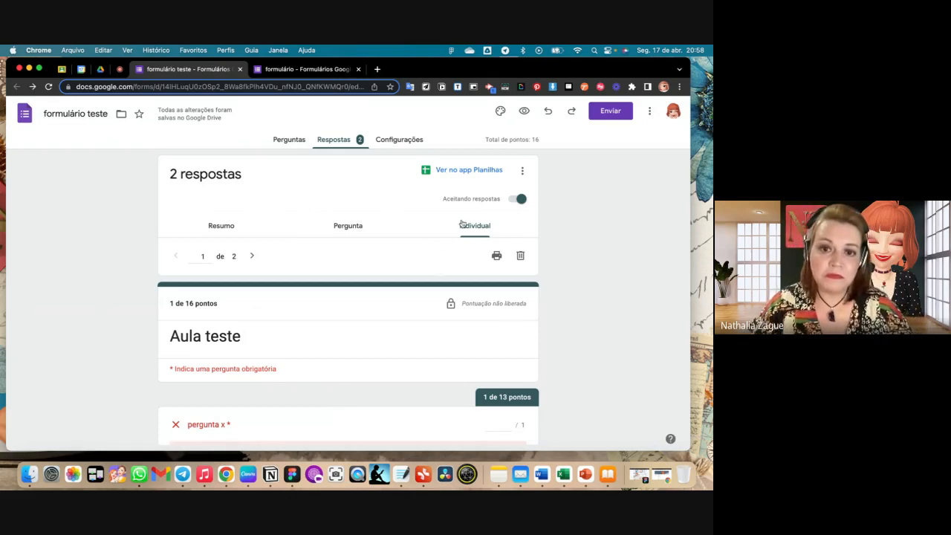
- In the response settings, try "Verificado" for e-mail address collection and switch it to "Entrada do participante"
{"action": "left_click", "coordinate": [417, 139]}
{"action": "scroll", "coordinate": [427, 241], "scroll_direction": "down", "scroll_amount": 10}
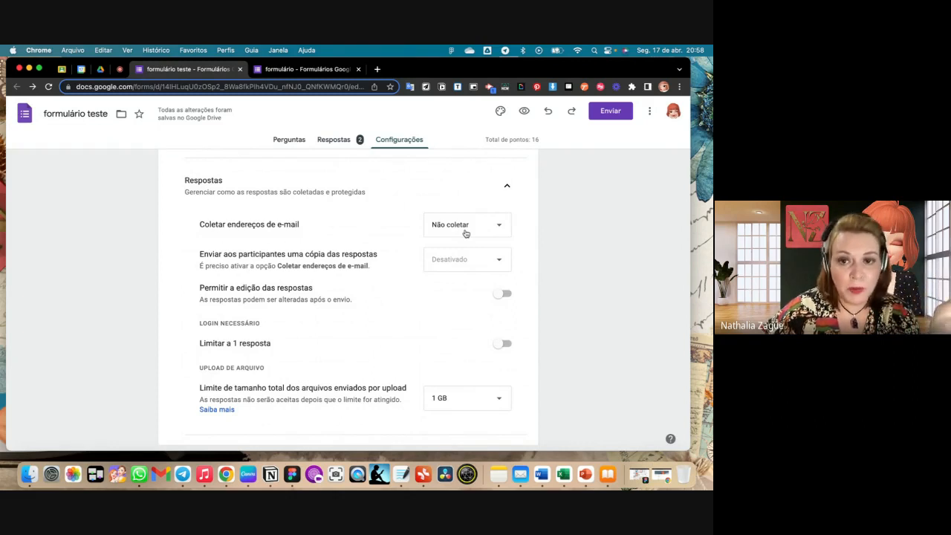
{"action": "left_click", "coordinate": [496, 232]}
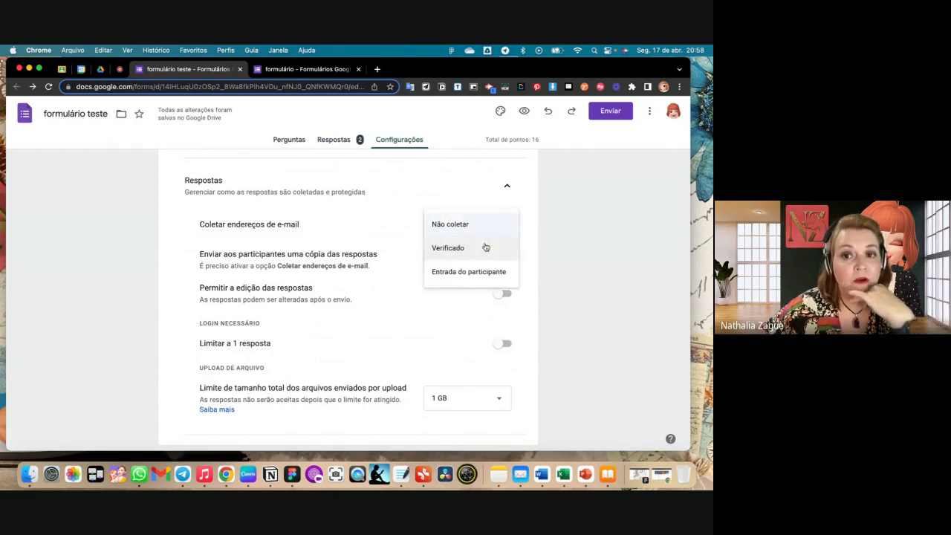
{"action": "left_click", "coordinate": [485, 247]}
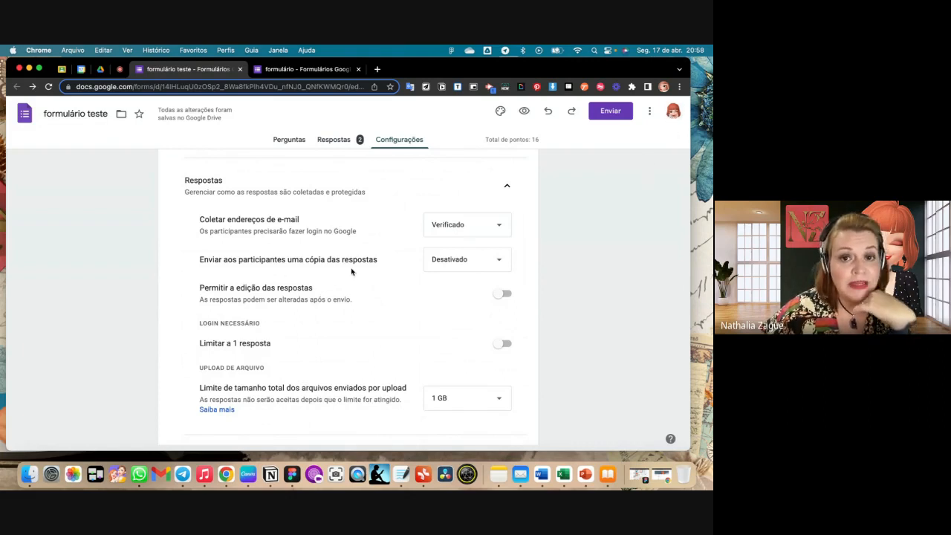
{"action": "left_click", "coordinate": [502, 230]}
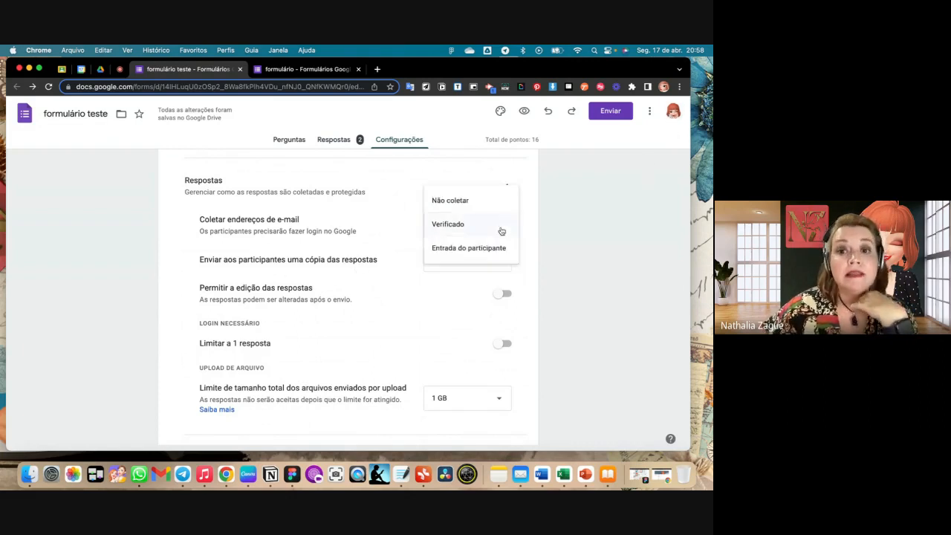
{"action": "left_click", "coordinate": [494, 249]}
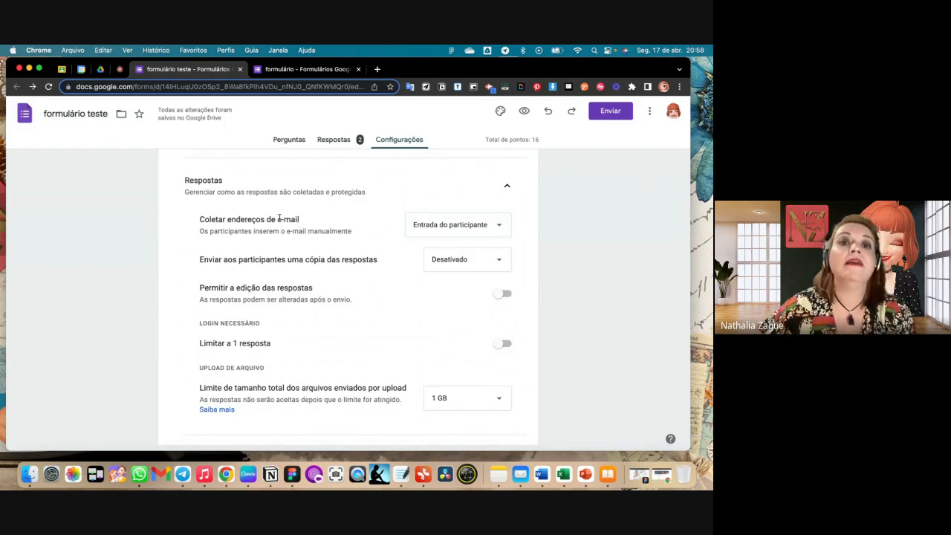
- Check the e-mail field in the first section of the form's questions and open the form preview
{"action": "left_click", "coordinate": [289, 139]}
{"action": "scroll", "coordinate": [357, 222], "scroll_direction": "down", "scroll_amount": 1}
{"action": "scroll", "coordinate": [358, 223], "scroll_direction": "down", "scroll_amount": 3}
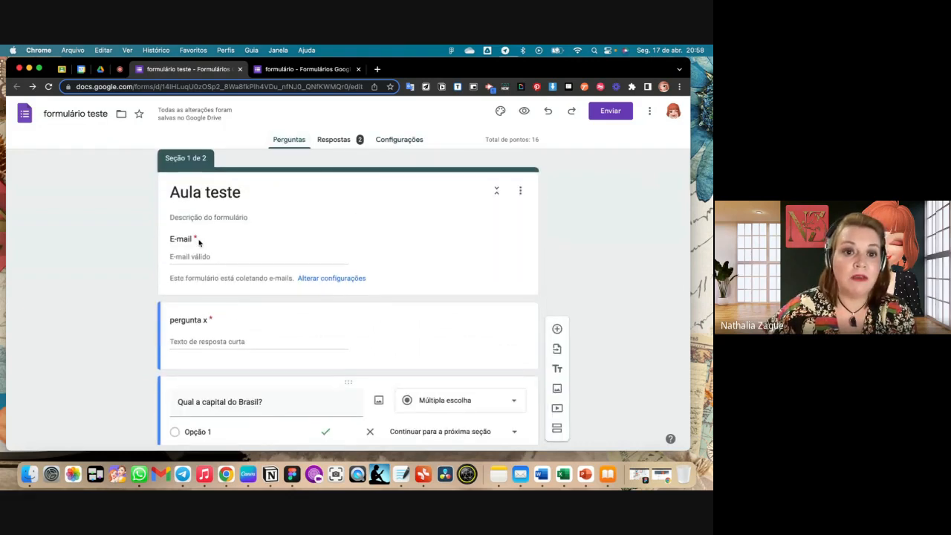
{"action": "left_click", "coordinate": [196, 257]}
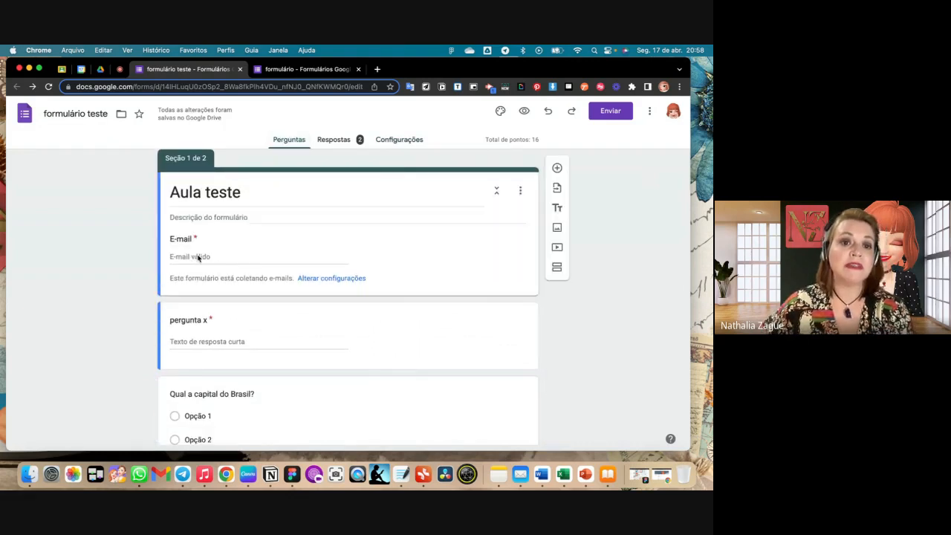
{"action": "scroll", "coordinate": [200, 257], "scroll_direction": "down", "scroll_amount": 1}
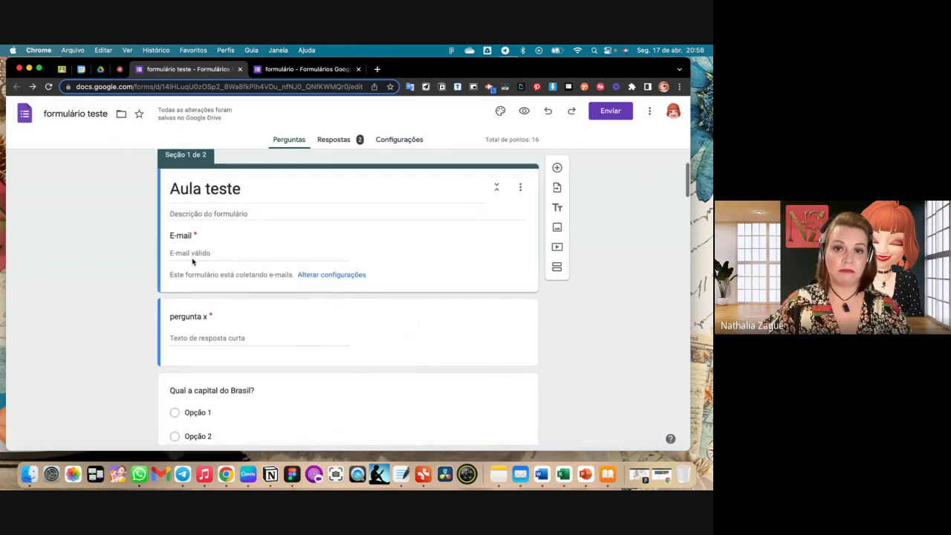
{"action": "left_click", "coordinate": [523, 110]}
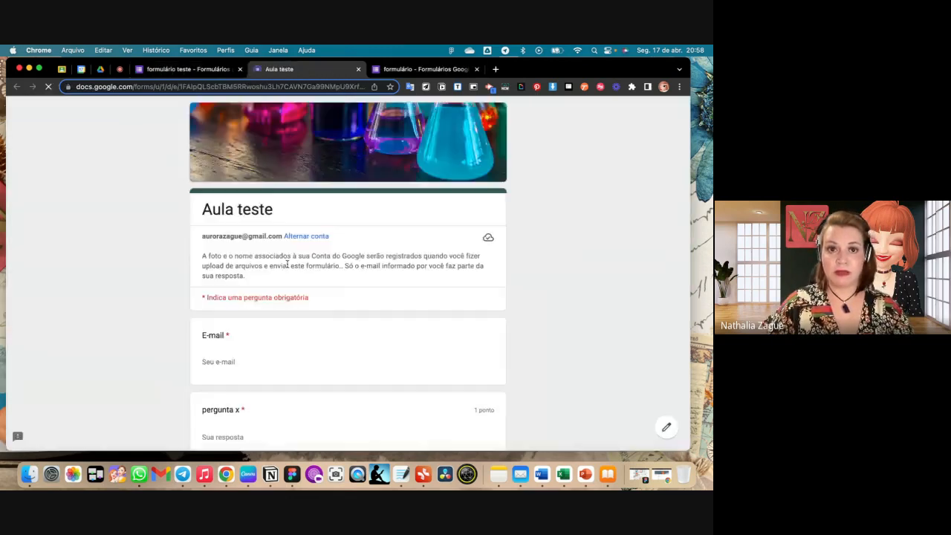
- Fill in the E-mail field in the "Aula teste" form preview as a trial, and close the preview without submitting
{"action": "scroll", "coordinate": [287, 265], "scroll_direction": "down", "scroll_amount": 1}
{"action": "left_click", "coordinate": [225, 332]}
{"action": "left_click", "coordinate": [320, 343]}
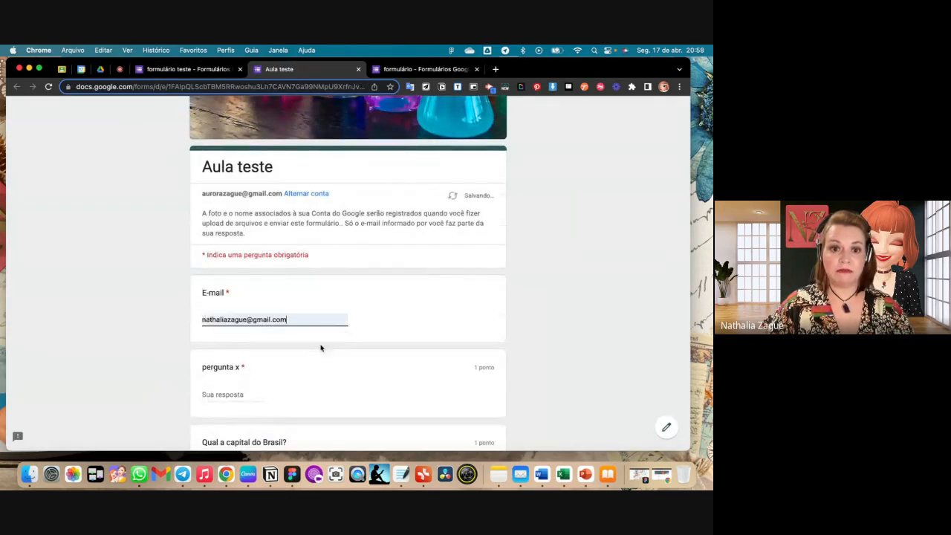
{"action": "scroll", "coordinate": [435, 371], "scroll_direction": "down", "scroll_amount": 1}
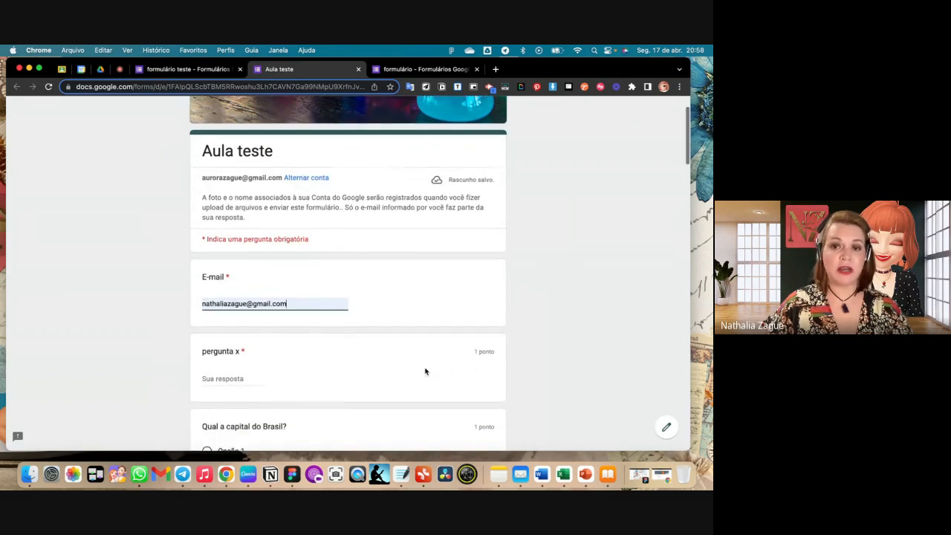
{"action": "scroll", "coordinate": [306, 191], "scroll_direction": "up", "scroll_amount": 2}
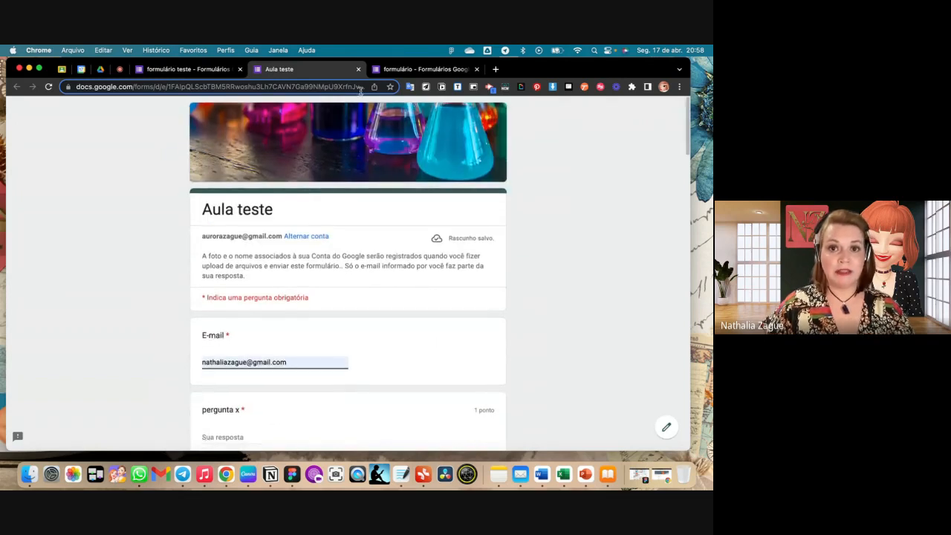
{"action": "left_click", "coordinate": [357, 69]}
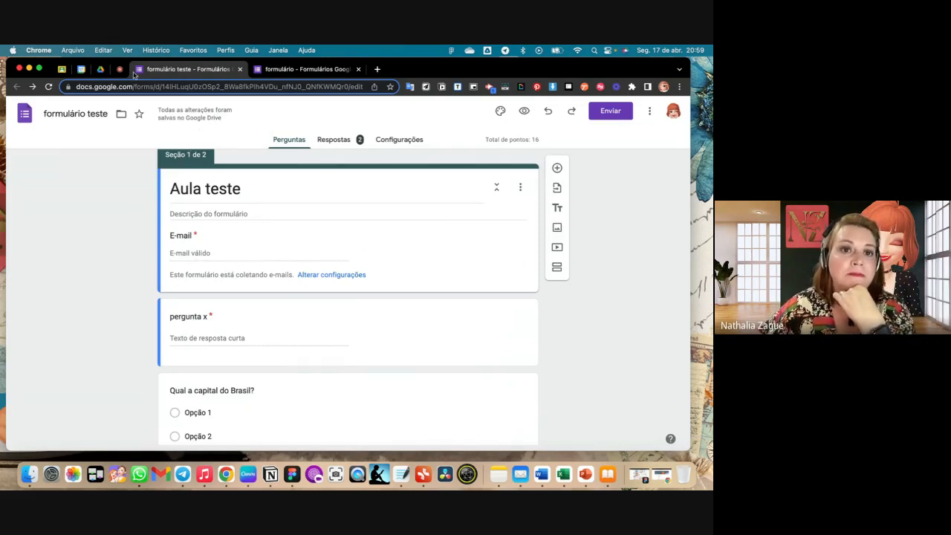
- Look through the quiz, response and default settings of "formulário teste" and check the Google Meet call
{"action": "left_click", "coordinate": [402, 144]}
{"action": "scroll", "coordinate": [411, 289], "scroll_direction": "down", "scroll_amount": 5}
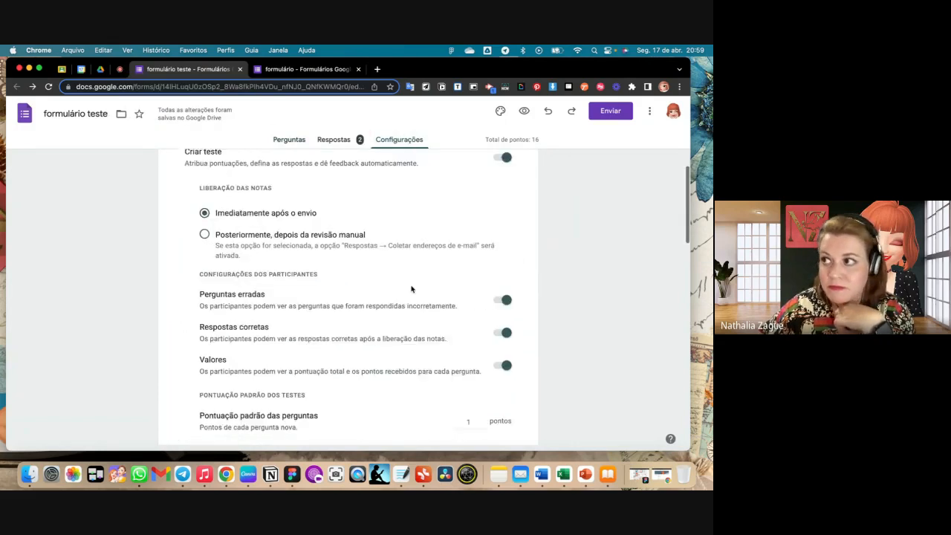
{"action": "scroll", "coordinate": [411, 289], "scroll_direction": "down", "scroll_amount": 10}
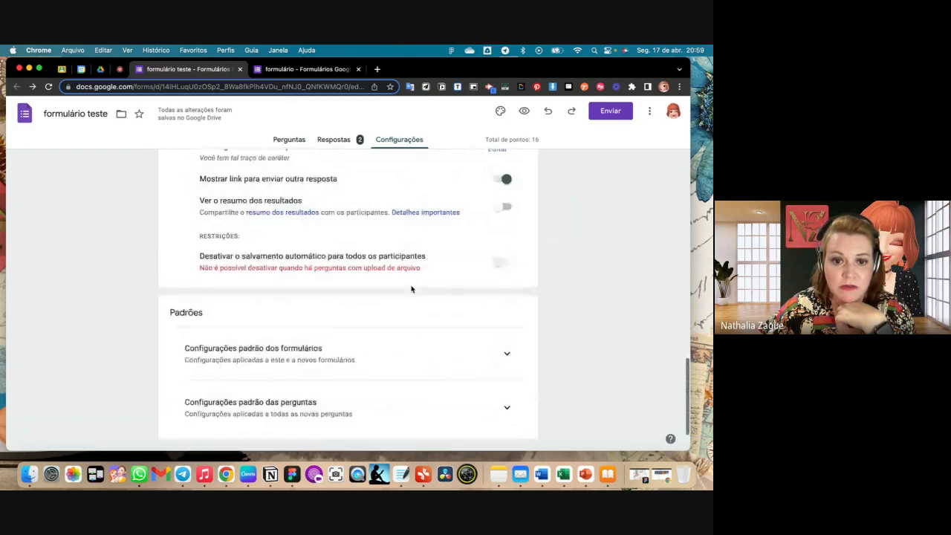
{"action": "scroll", "coordinate": [412, 289], "scroll_direction": "up", "scroll_amount": 15}
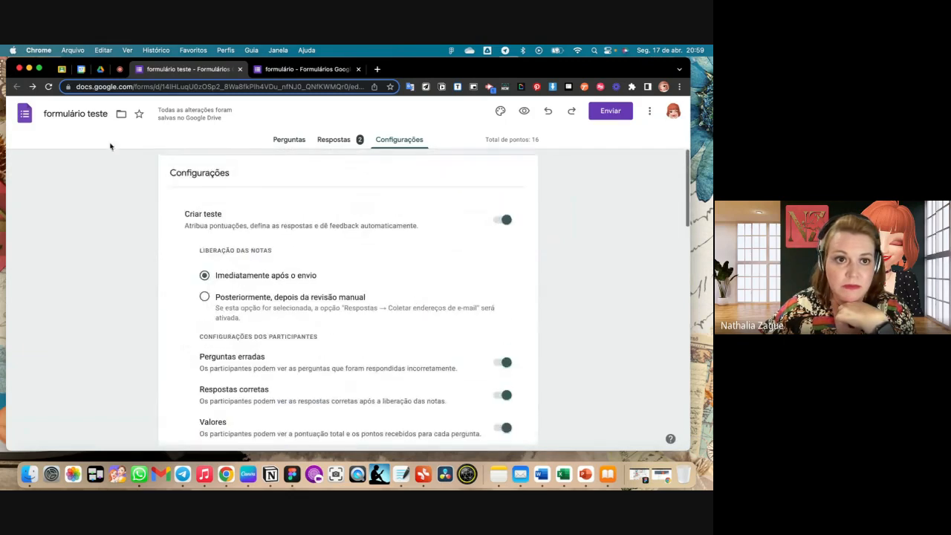
{"action": "left_click", "coordinate": [120, 71]}
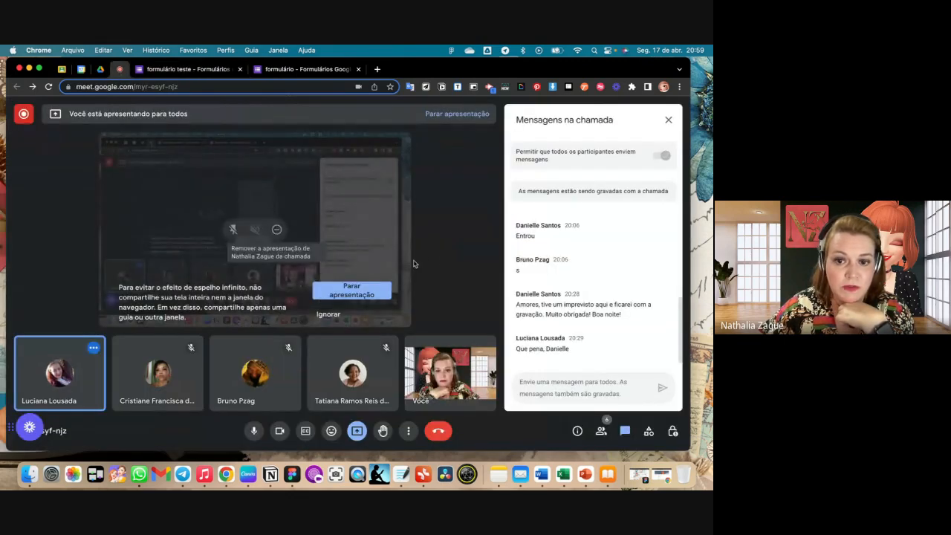
- Switch to the "formulário" form in Google Forms, look through its settings and return to its questions
{"action": "left_click", "coordinate": [316, 71]}
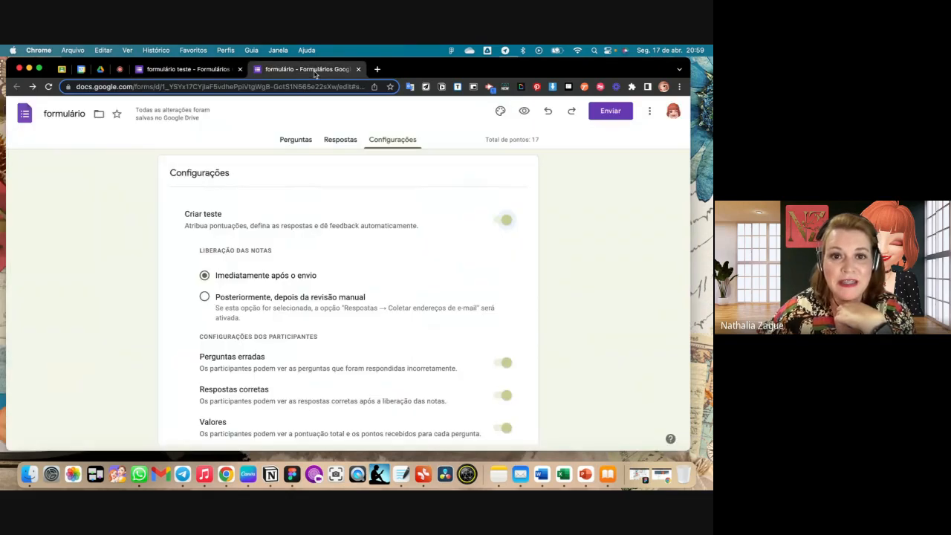
{"action": "scroll", "coordinate": [443, 211], "scroll_direction": "down", "scroll_amount": 5}
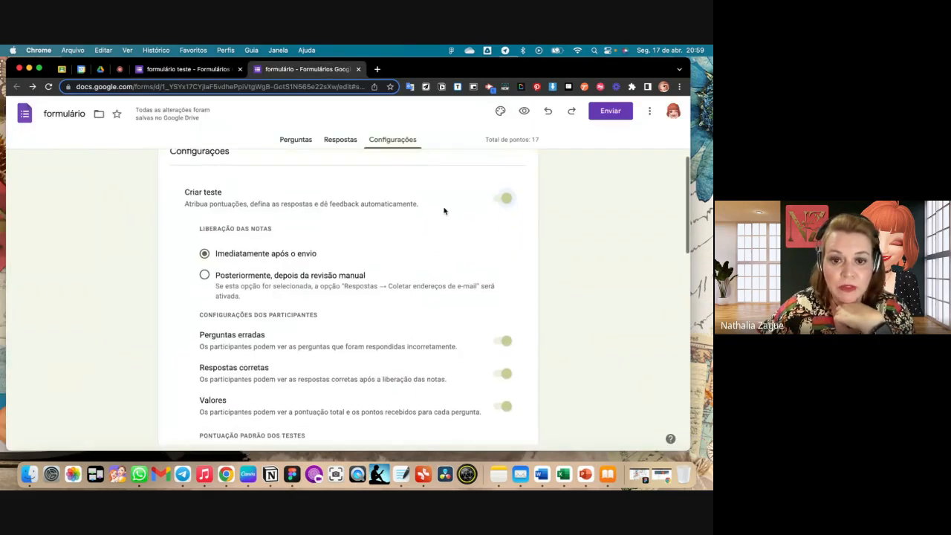
{"action": "scroll", "coordinate": [444, 211], "scroll_direction": "down", "scroll_amount": 10}
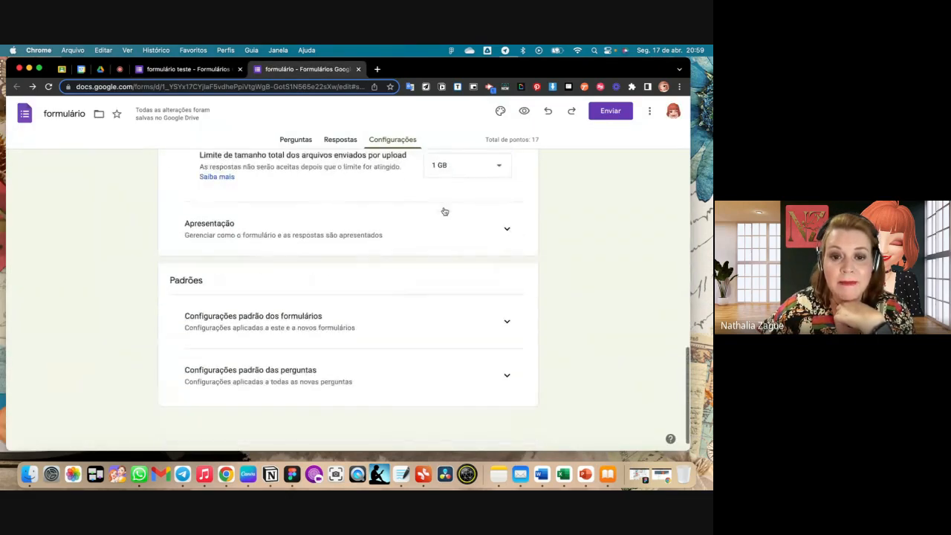
{"action": "scroll", "coordinate": [444, 211], "scroll_direction": "up", "scroll_amount": 15}
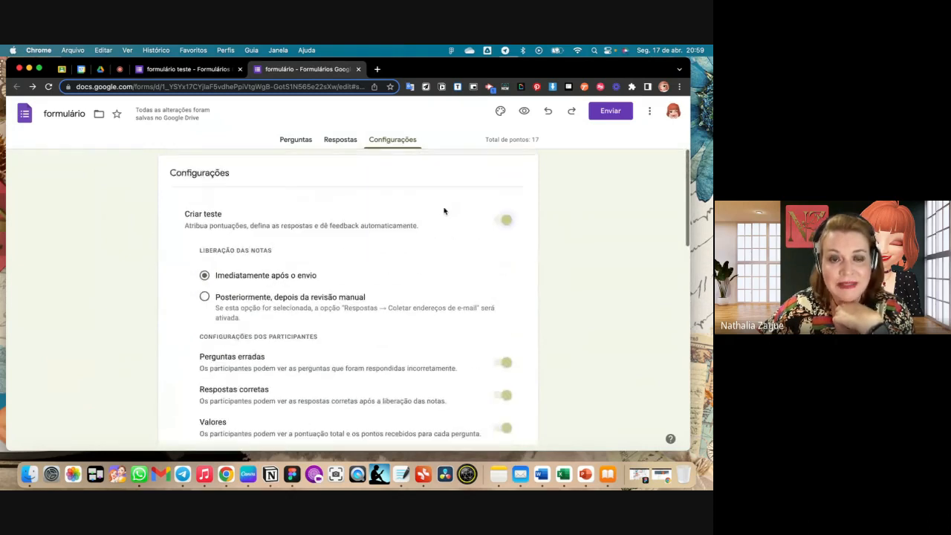
{"action": "left_click", "coordinate": [295, 139]}
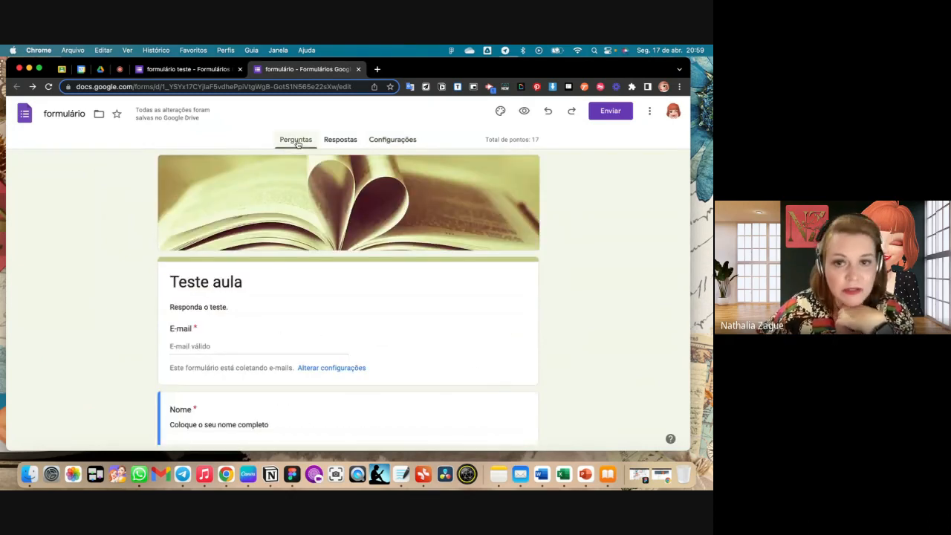
- Switch to the Google Meet call and open the option for stopping the screen presentation
{"action": "left_click", "coordinate": [189, 69]}
{"action": "left_click", "coordinate": [120, 69]}
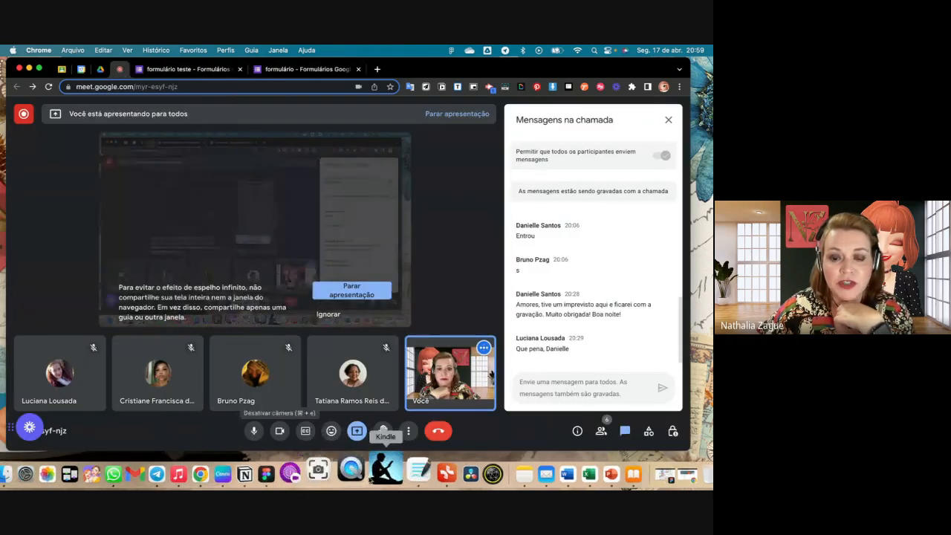
{"action": "left_click", "coordinate": [356, 431]}
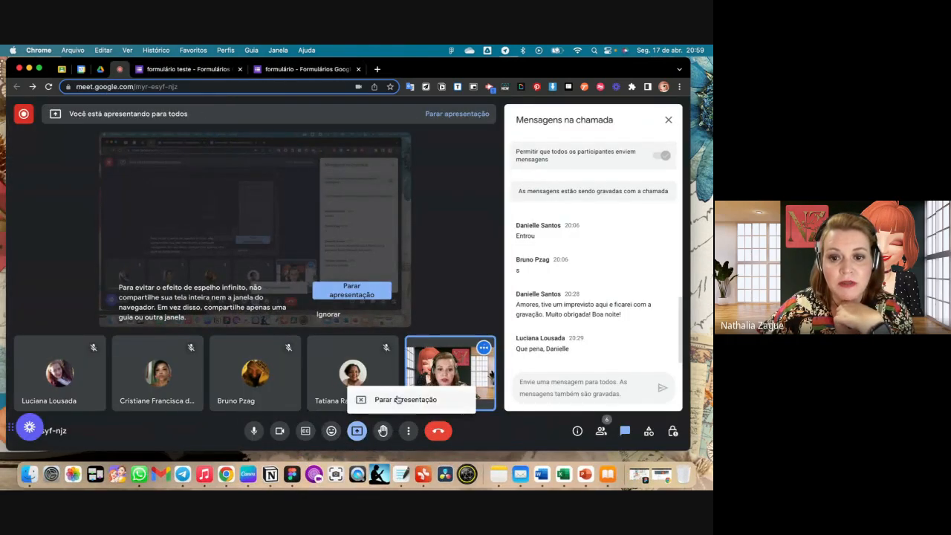